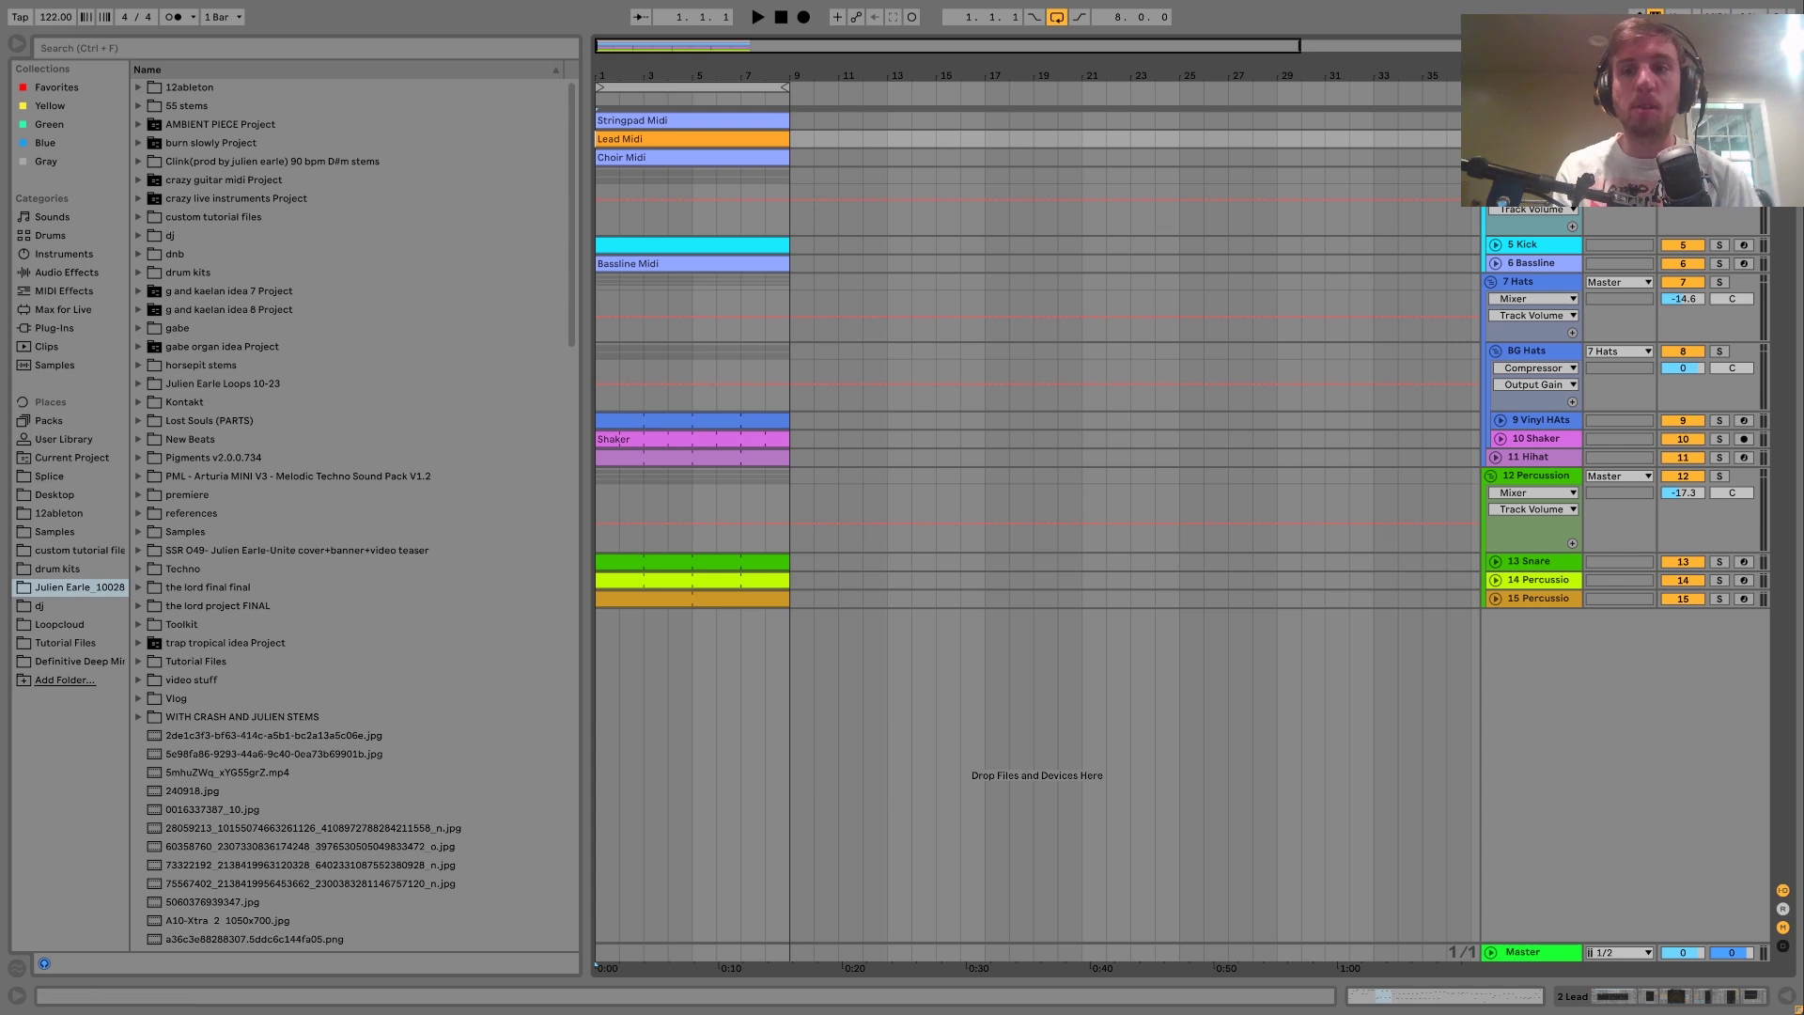
Enlarge the eight-bar section, expand the Stringpad track and play the part through with looping off
{"action": "left_click", "coordinate": [1533, 121]}
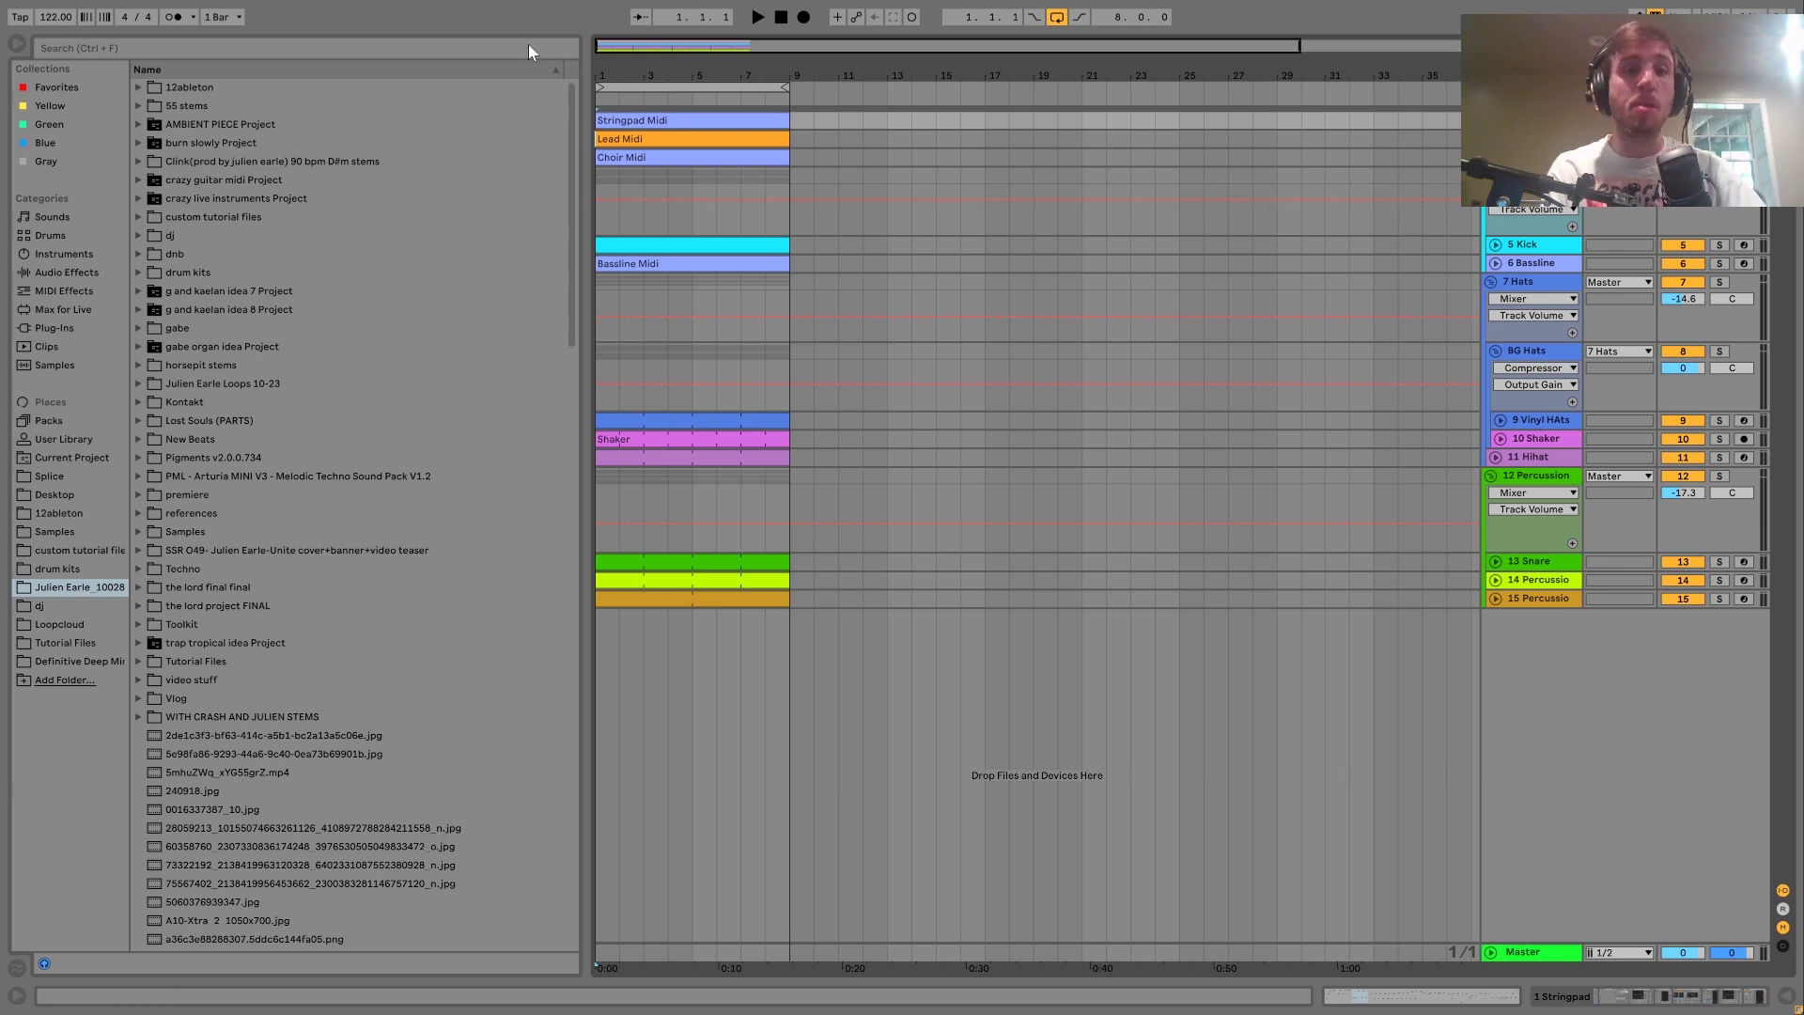
{"action": "left_click_drag", "start_coordinate": [595, 63], "coordinate": [595, 135]}
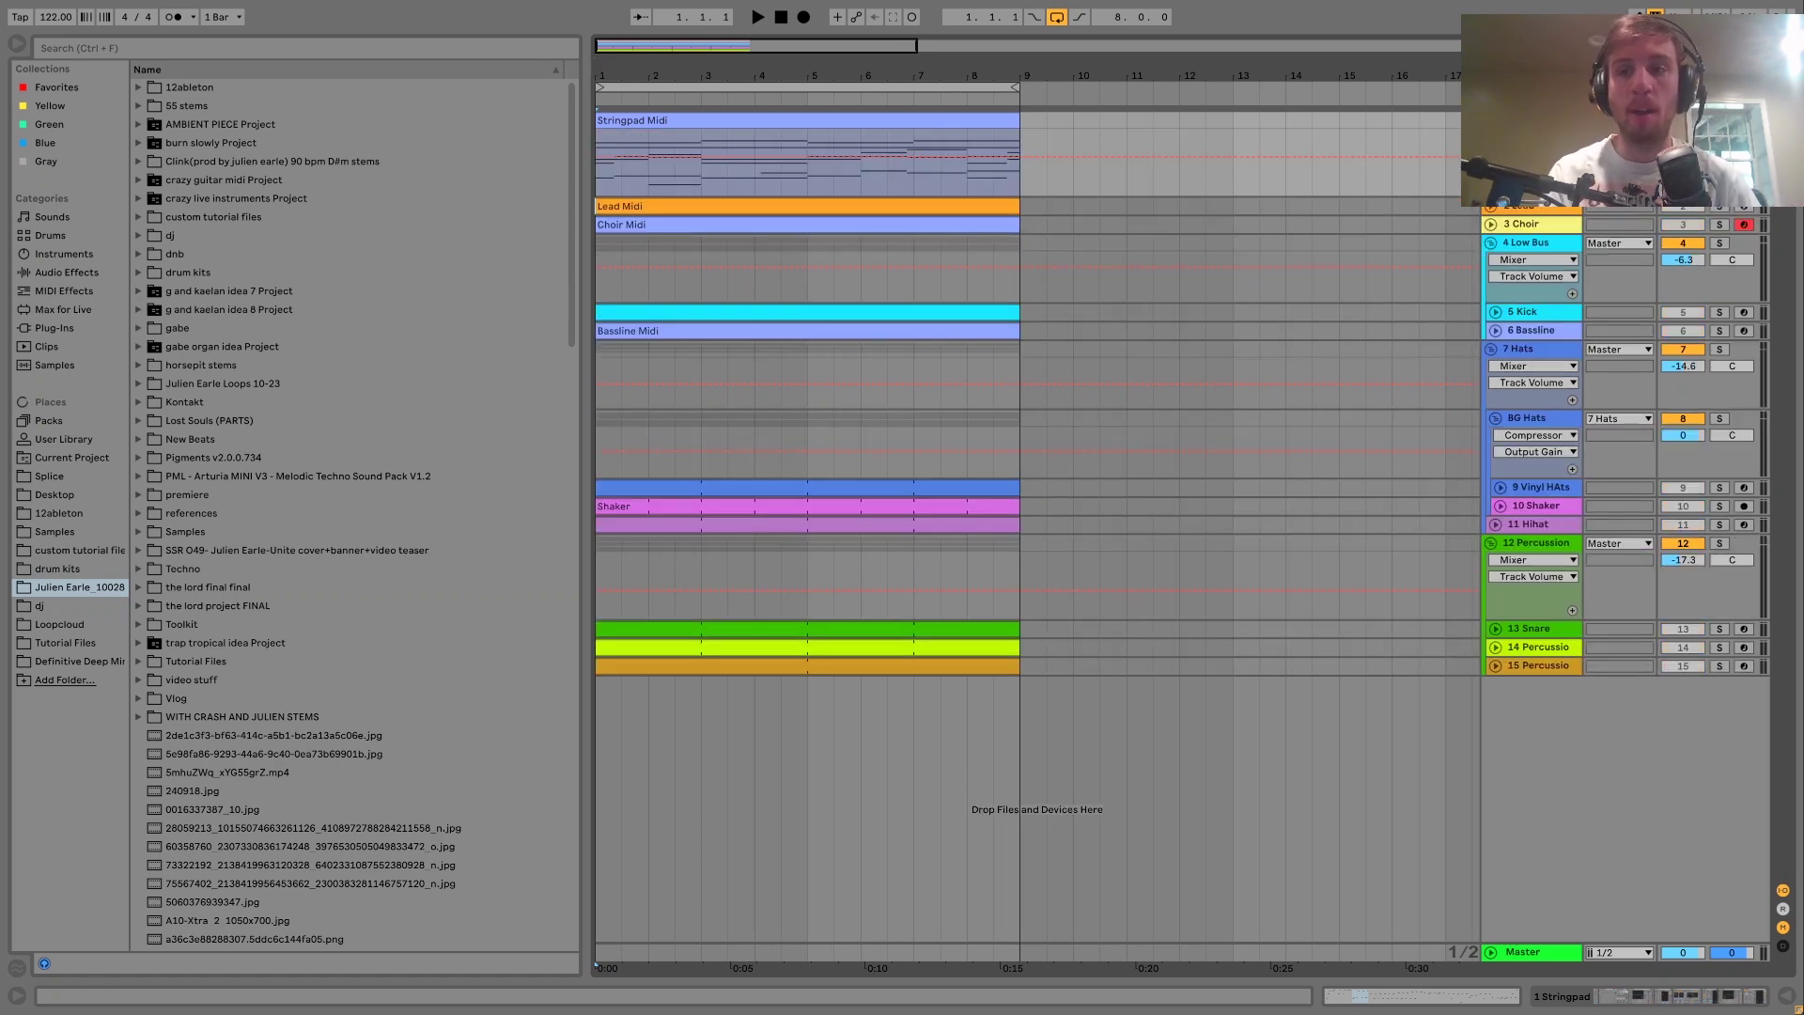
{"action": "key", "text": "space"}
{"action": "left_click", "coordinate": [1058, 19]}
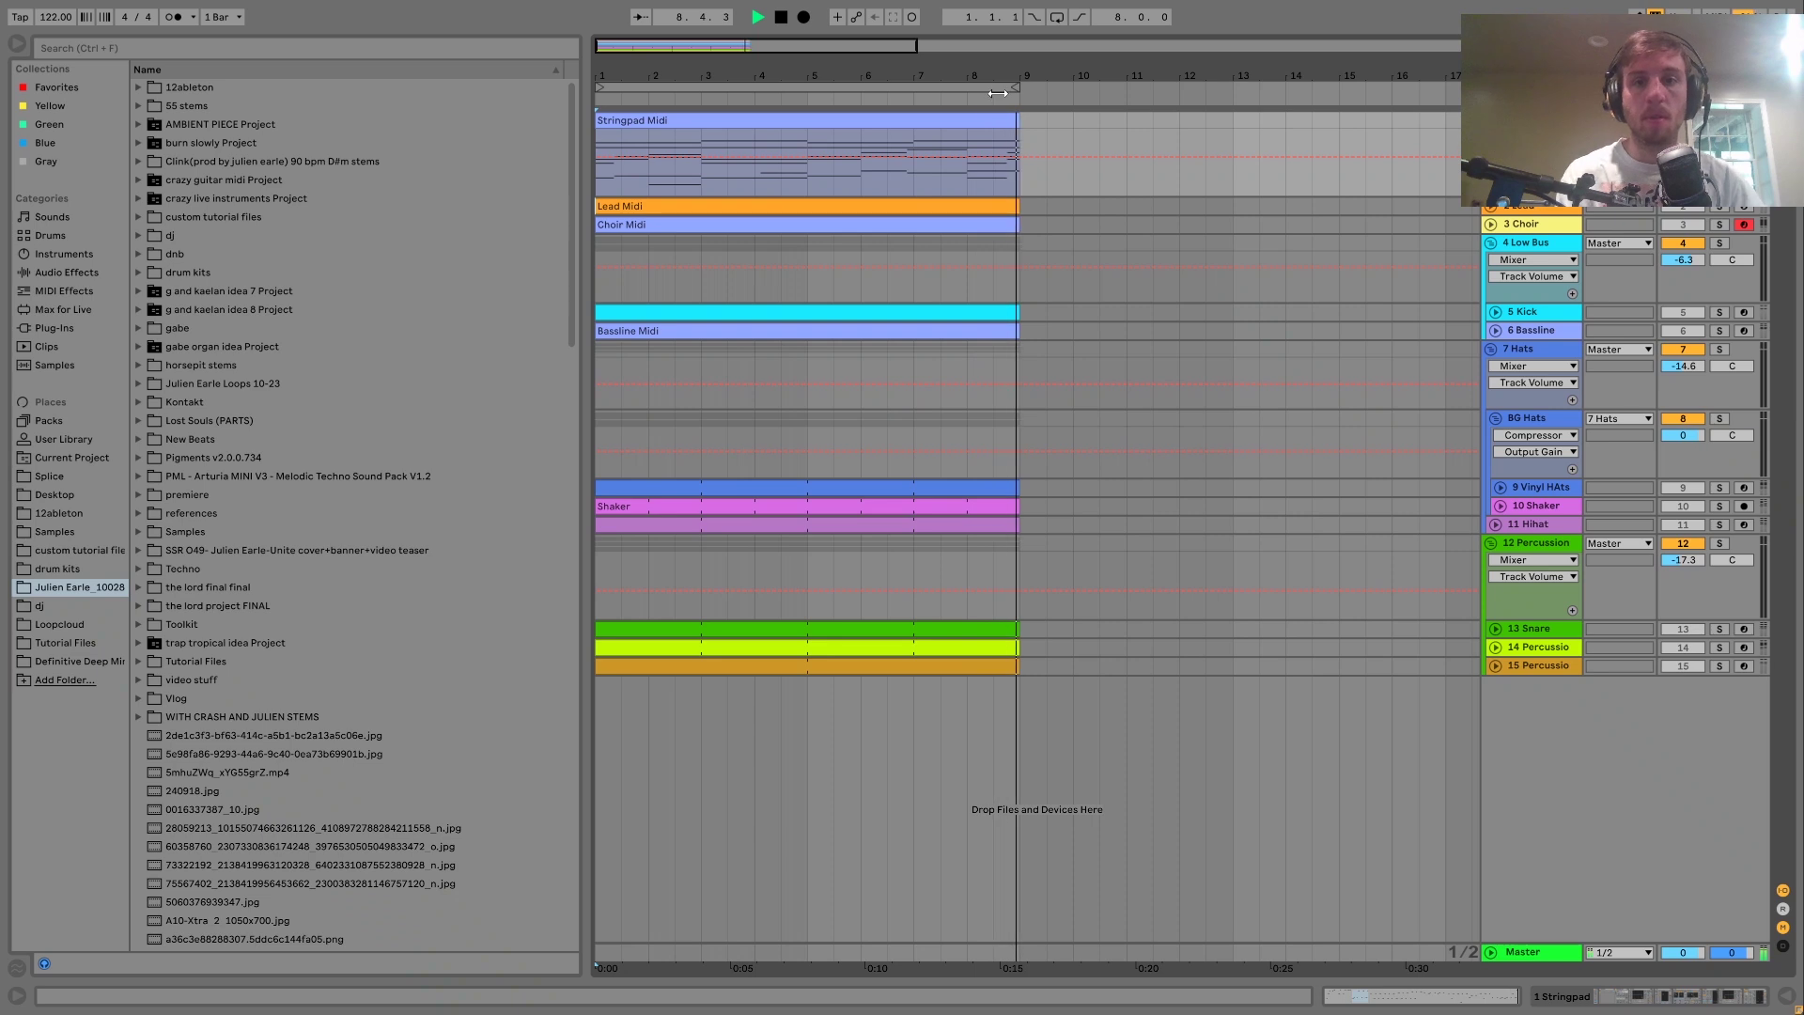
Turn looping back on and examine the notes of the Stringpad Midi clip and the Bassline Midi clip in close-up
{"action": "double_click", "coordinate": [974, 119]}
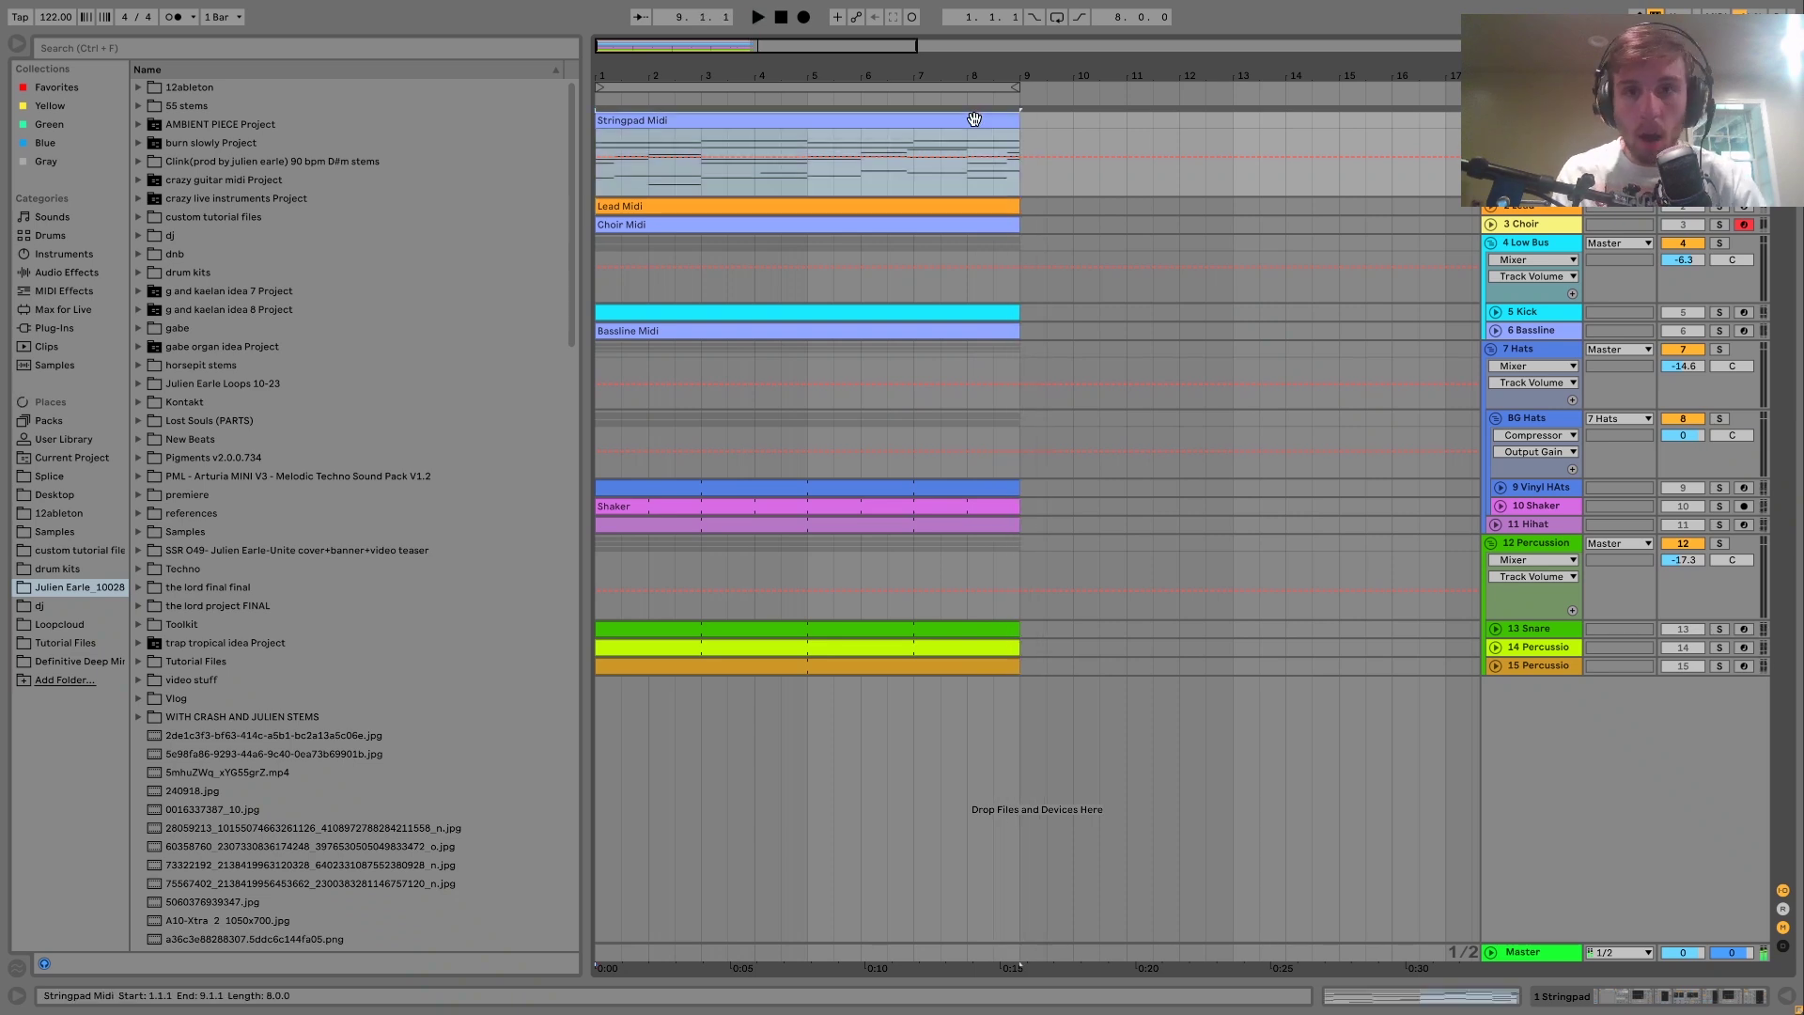
{"action": "key", "text": "ctrl+l"}
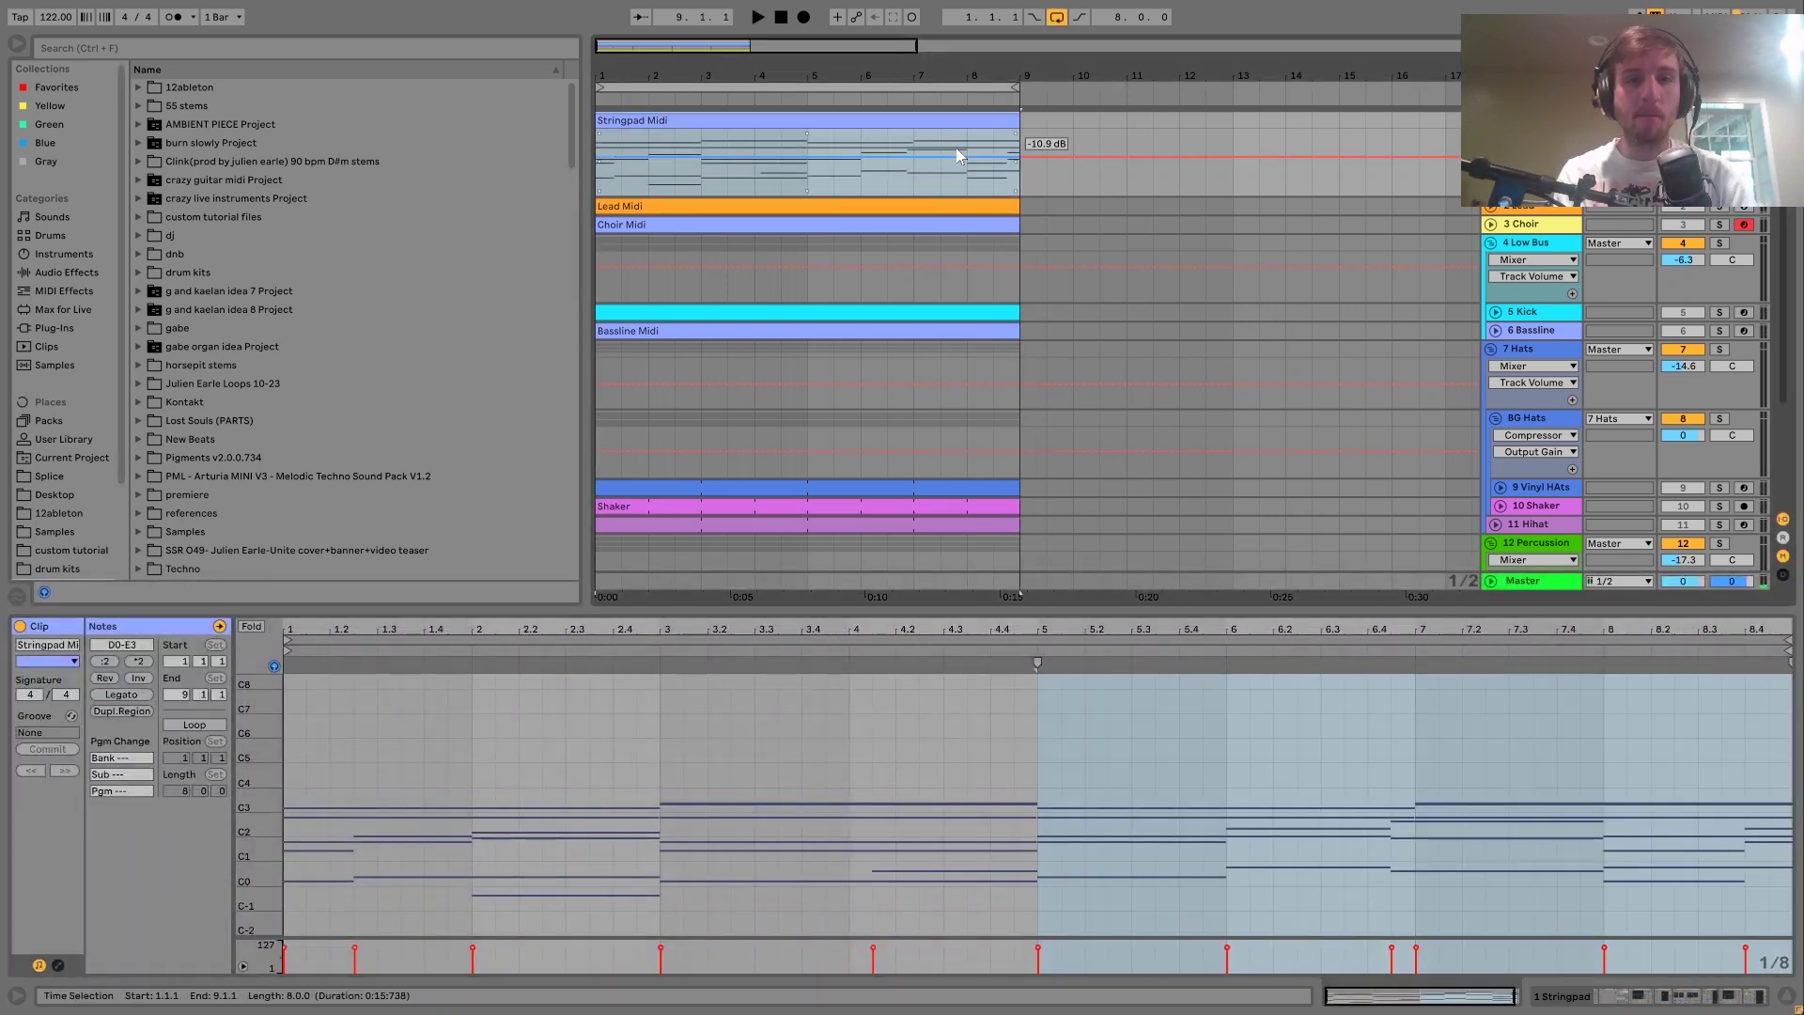
{"action": "left_click_drag", "start_coordinate": [253, 783], "coordinate": [278, 757]}
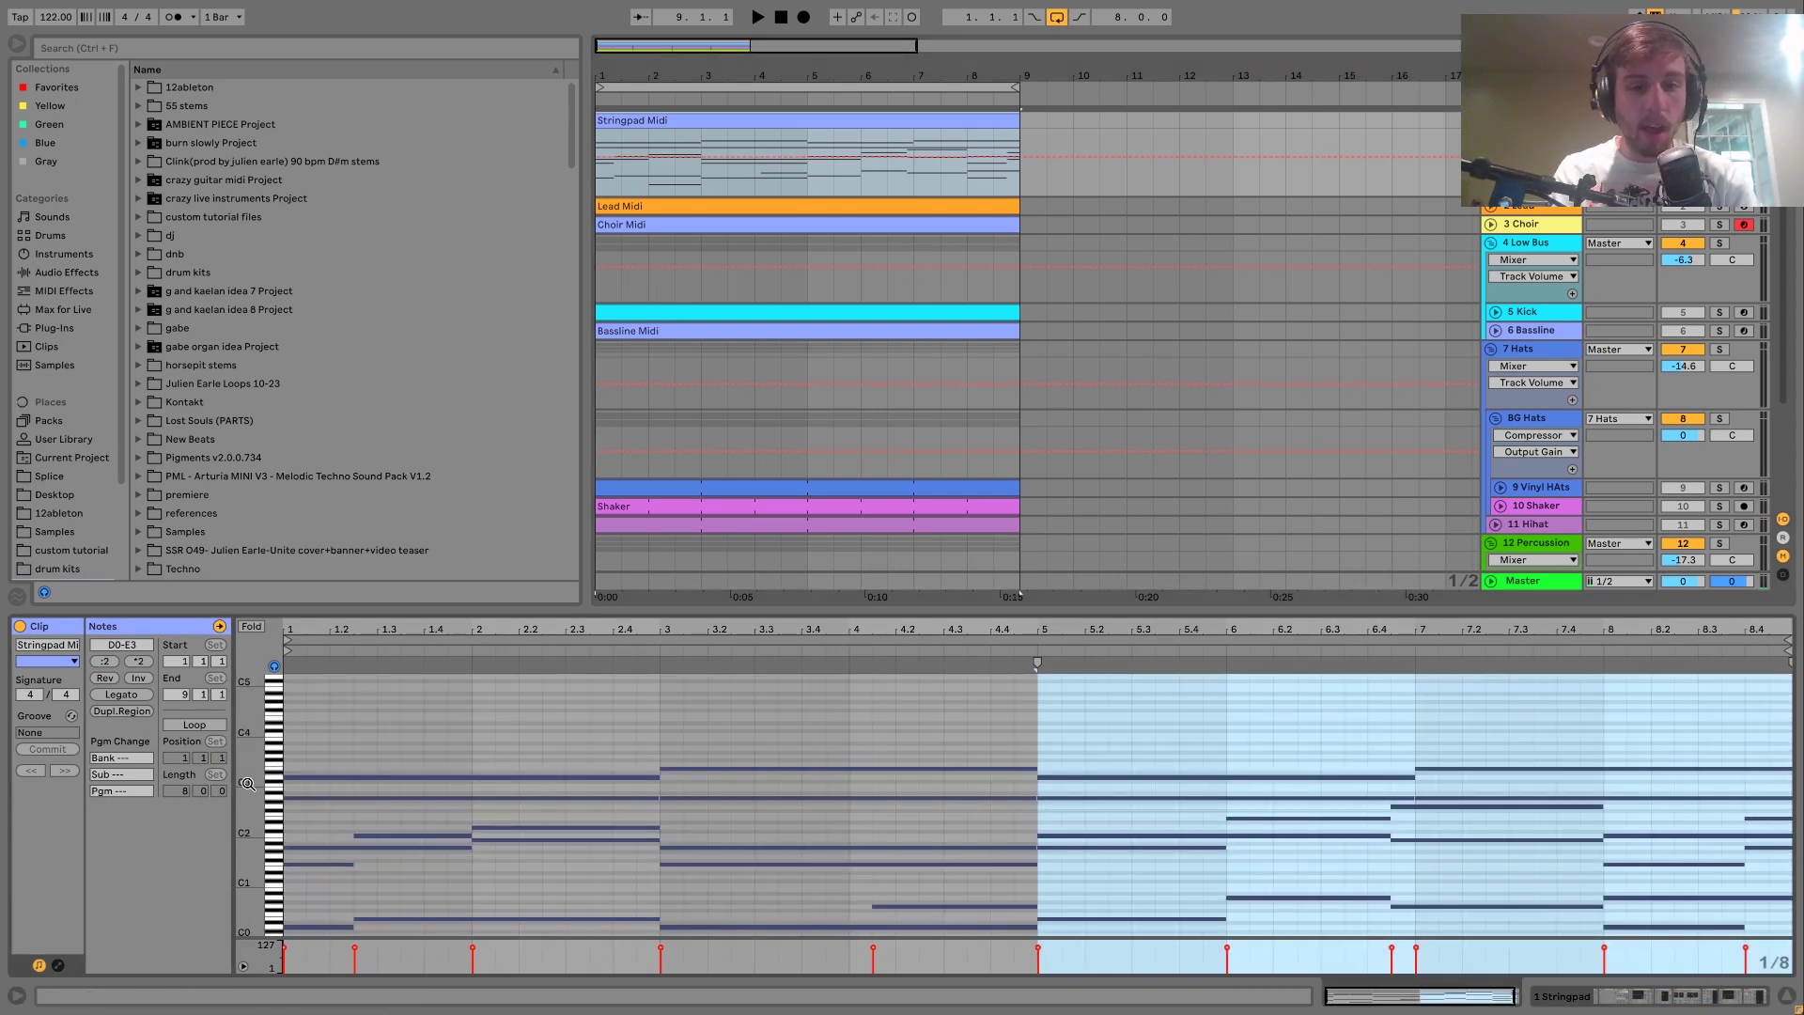
{"action": "left_click", "coordinate": [797, 331]}
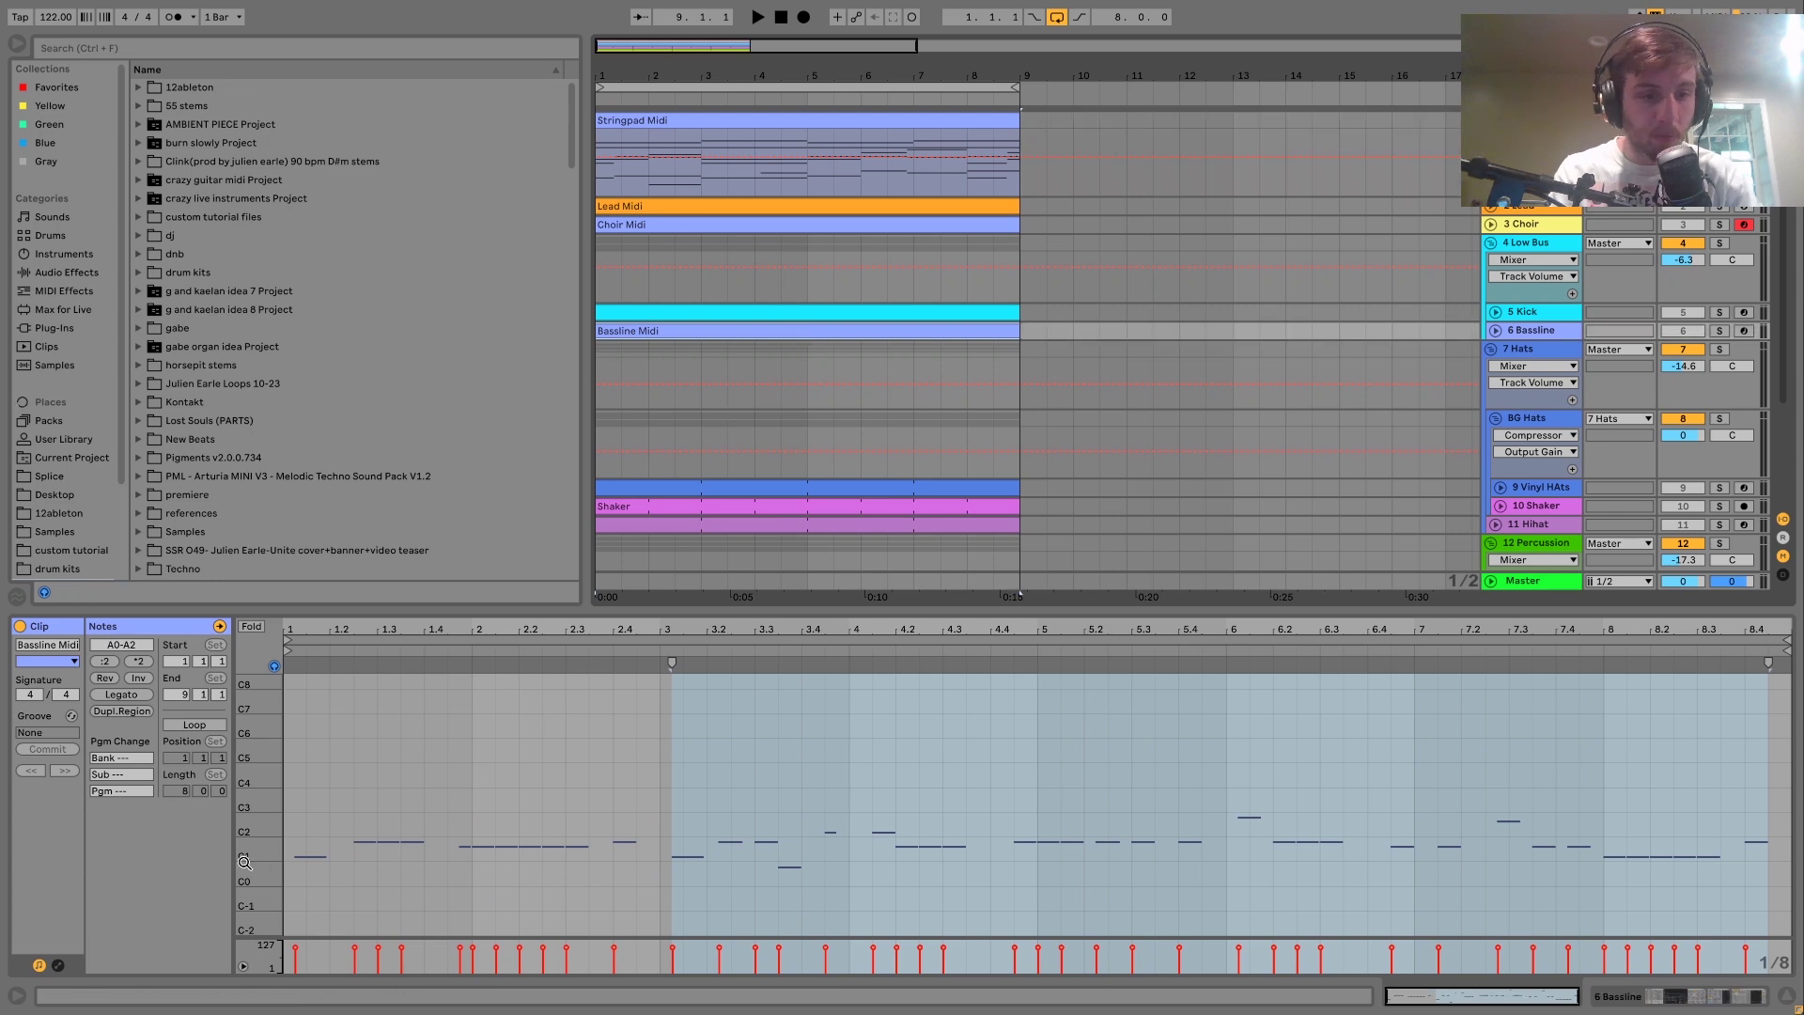
{"action": "left_click_drag", "start_coordinate": [244, 862], "coordinate": [240, 855]}
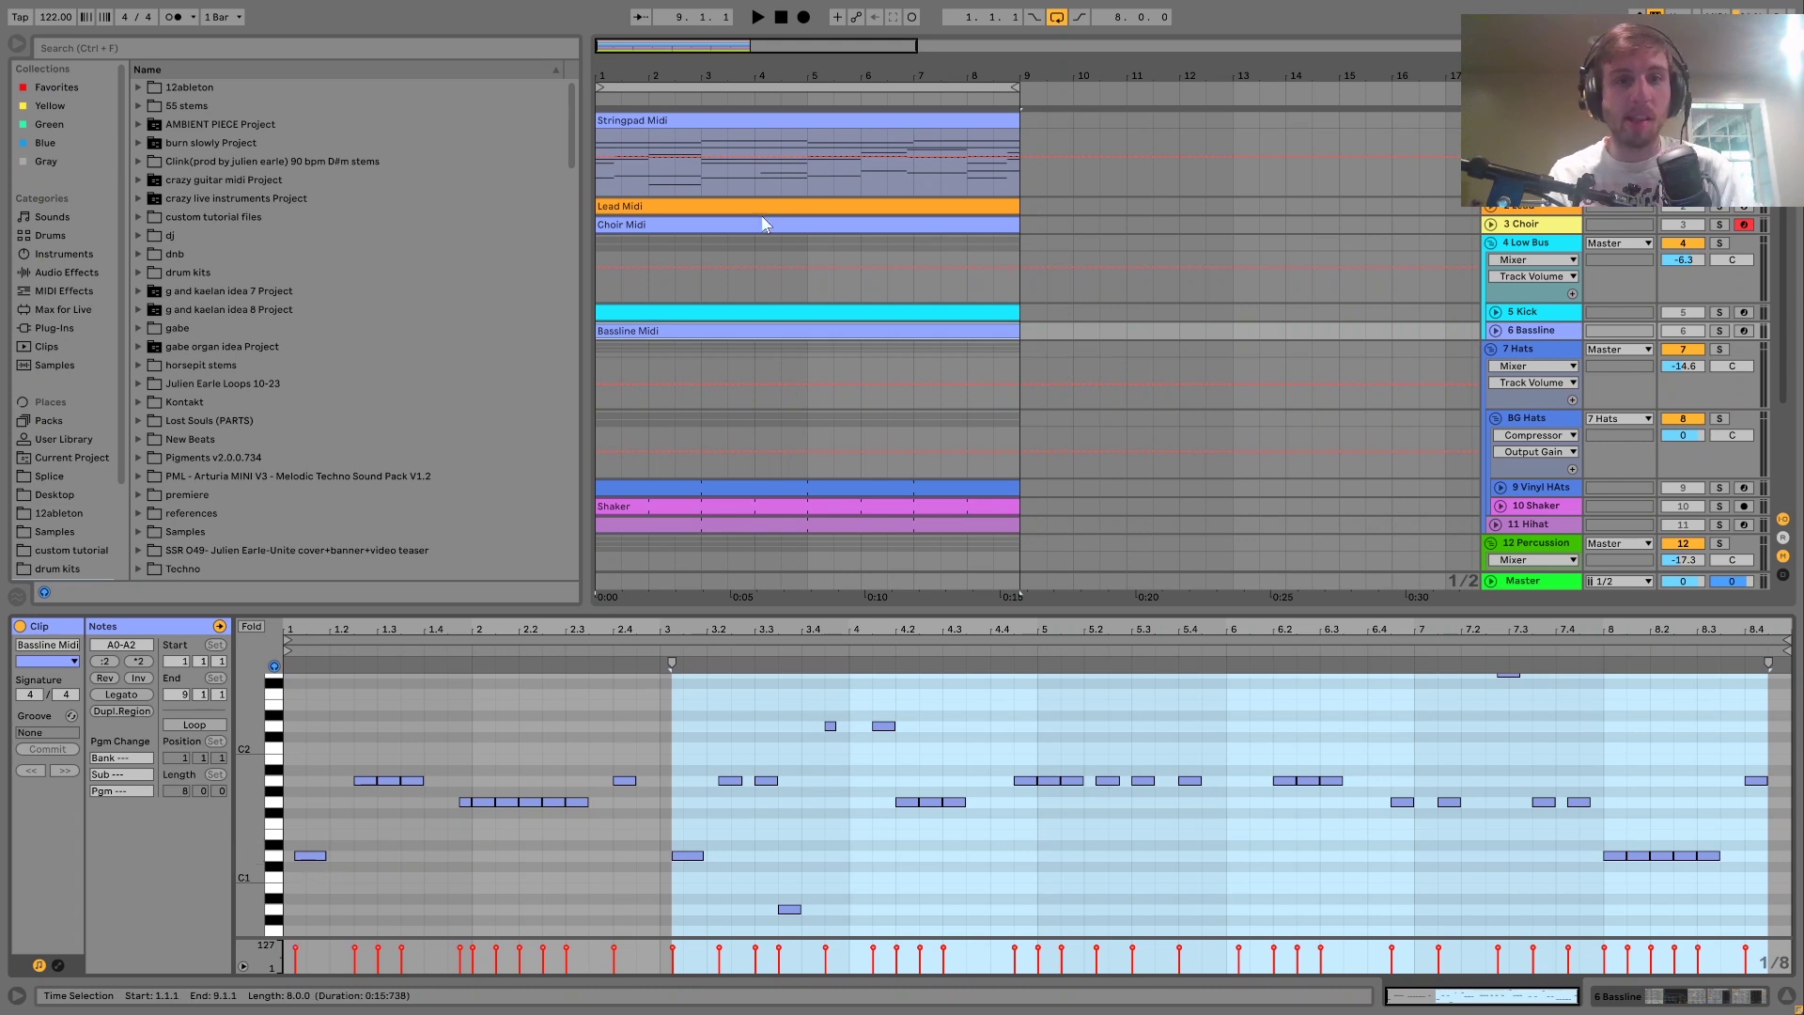
Return to the Stringpad Midi clip's notes and select the lowest note, G-1, in bar 2
{"action": "left_click", "coordinate": [717, 119]}
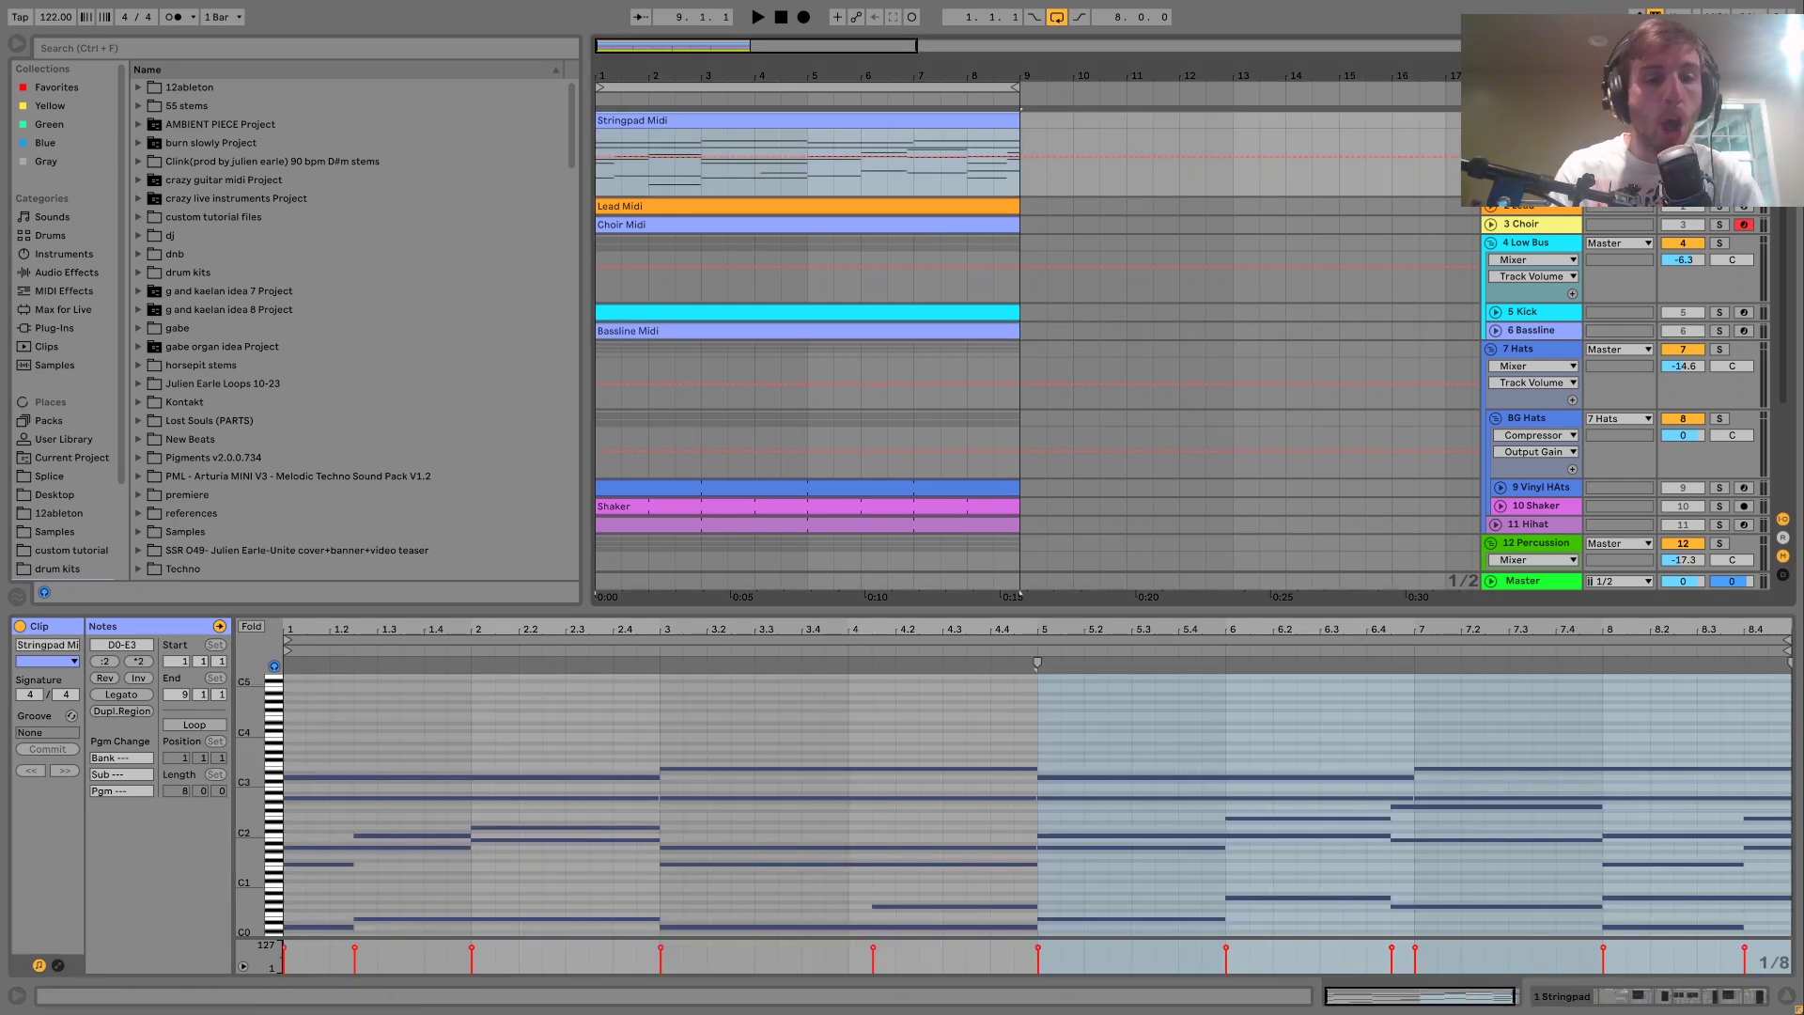
{"action": "mouse_move", "coordinate": [251, 823]}
{"action": "left_mouse_down"}
{"action": "mouse_move", "coordinate": [256, 712]}
{"action": "mouse_move", "coordinate": [226, 733]}
{"action": "left_mouse_up"}
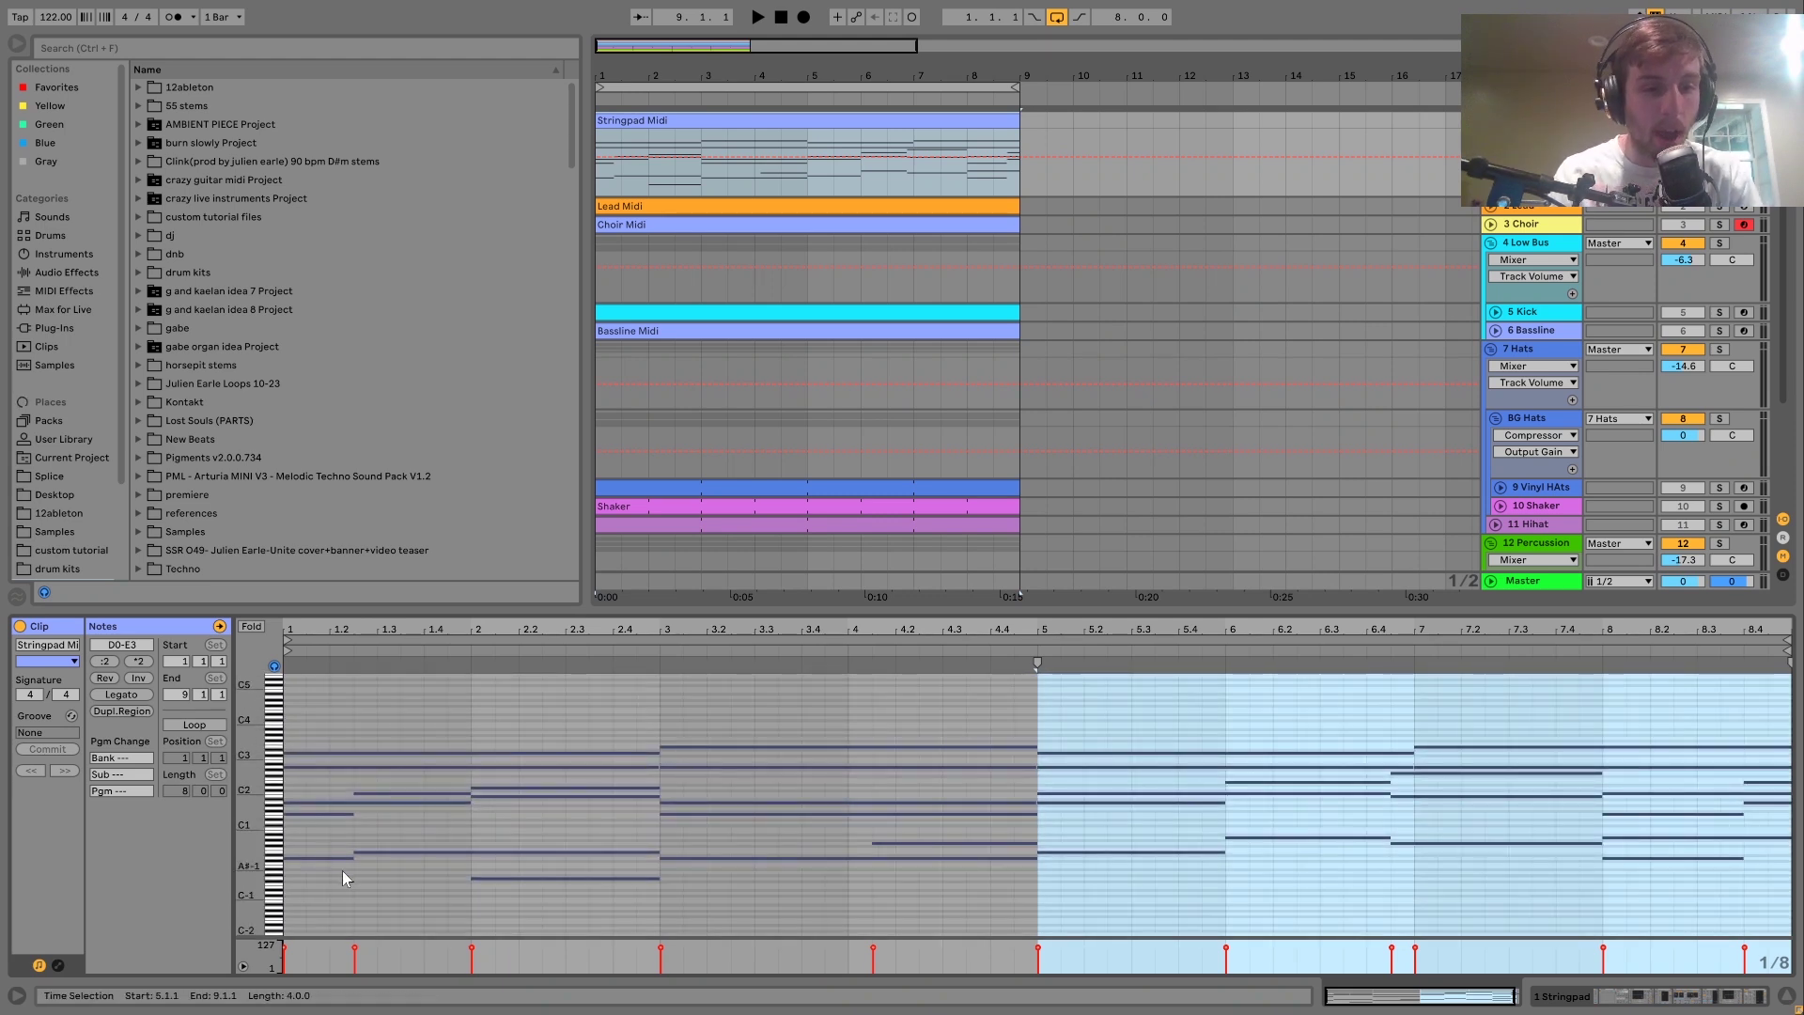
{"action": "left_click", "coordinate": [365, 851]}
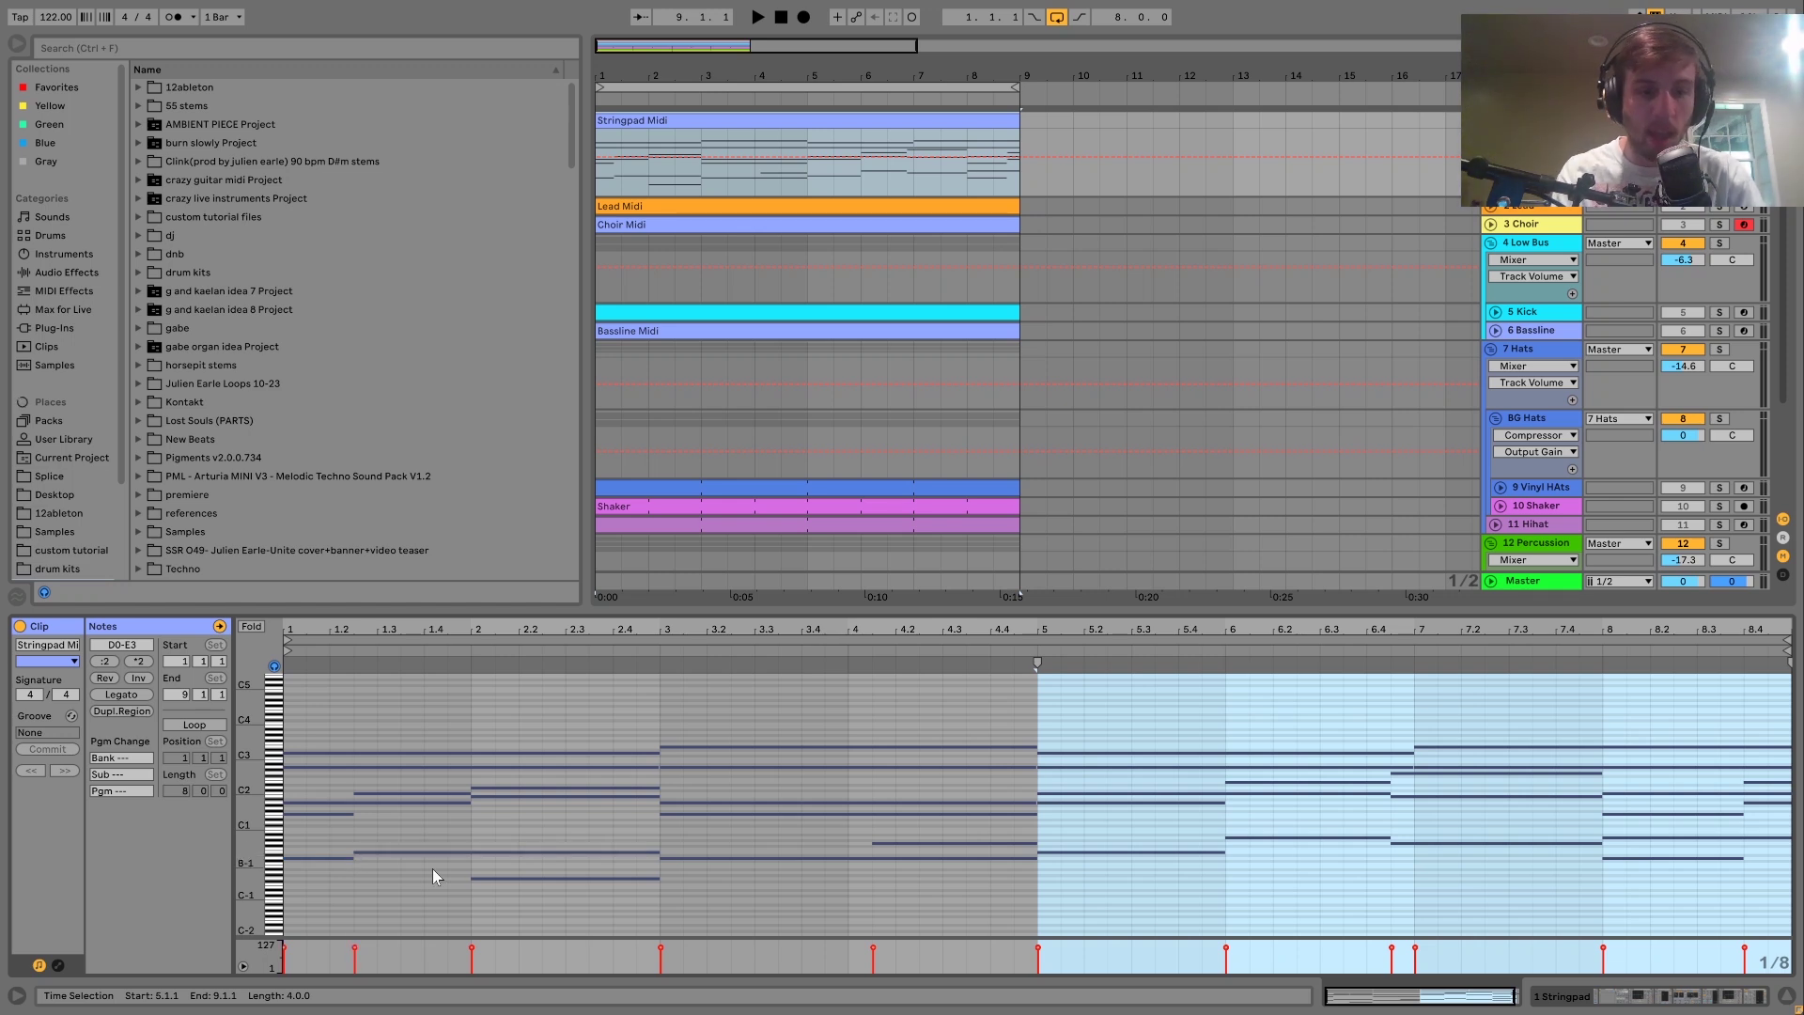
{"action": "left_click", "coordinate": [481, 874]}
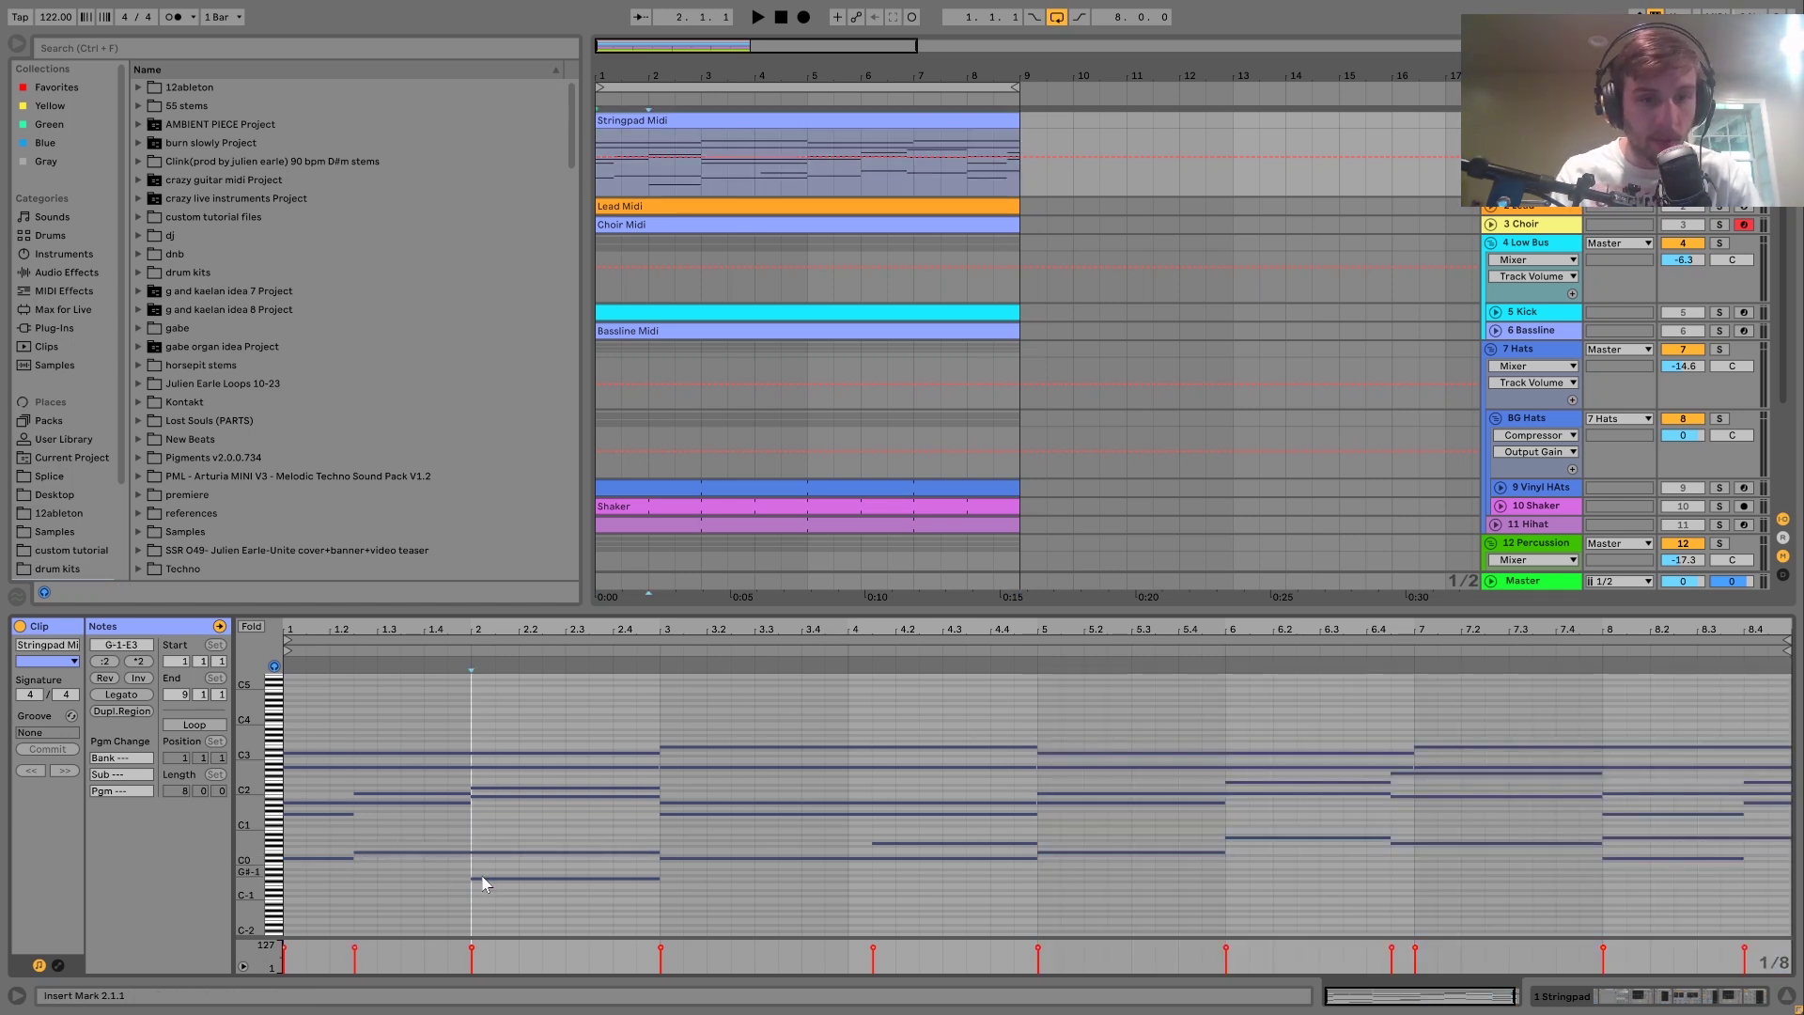
{"action": "left_click", "coordinate": [479, 881]}
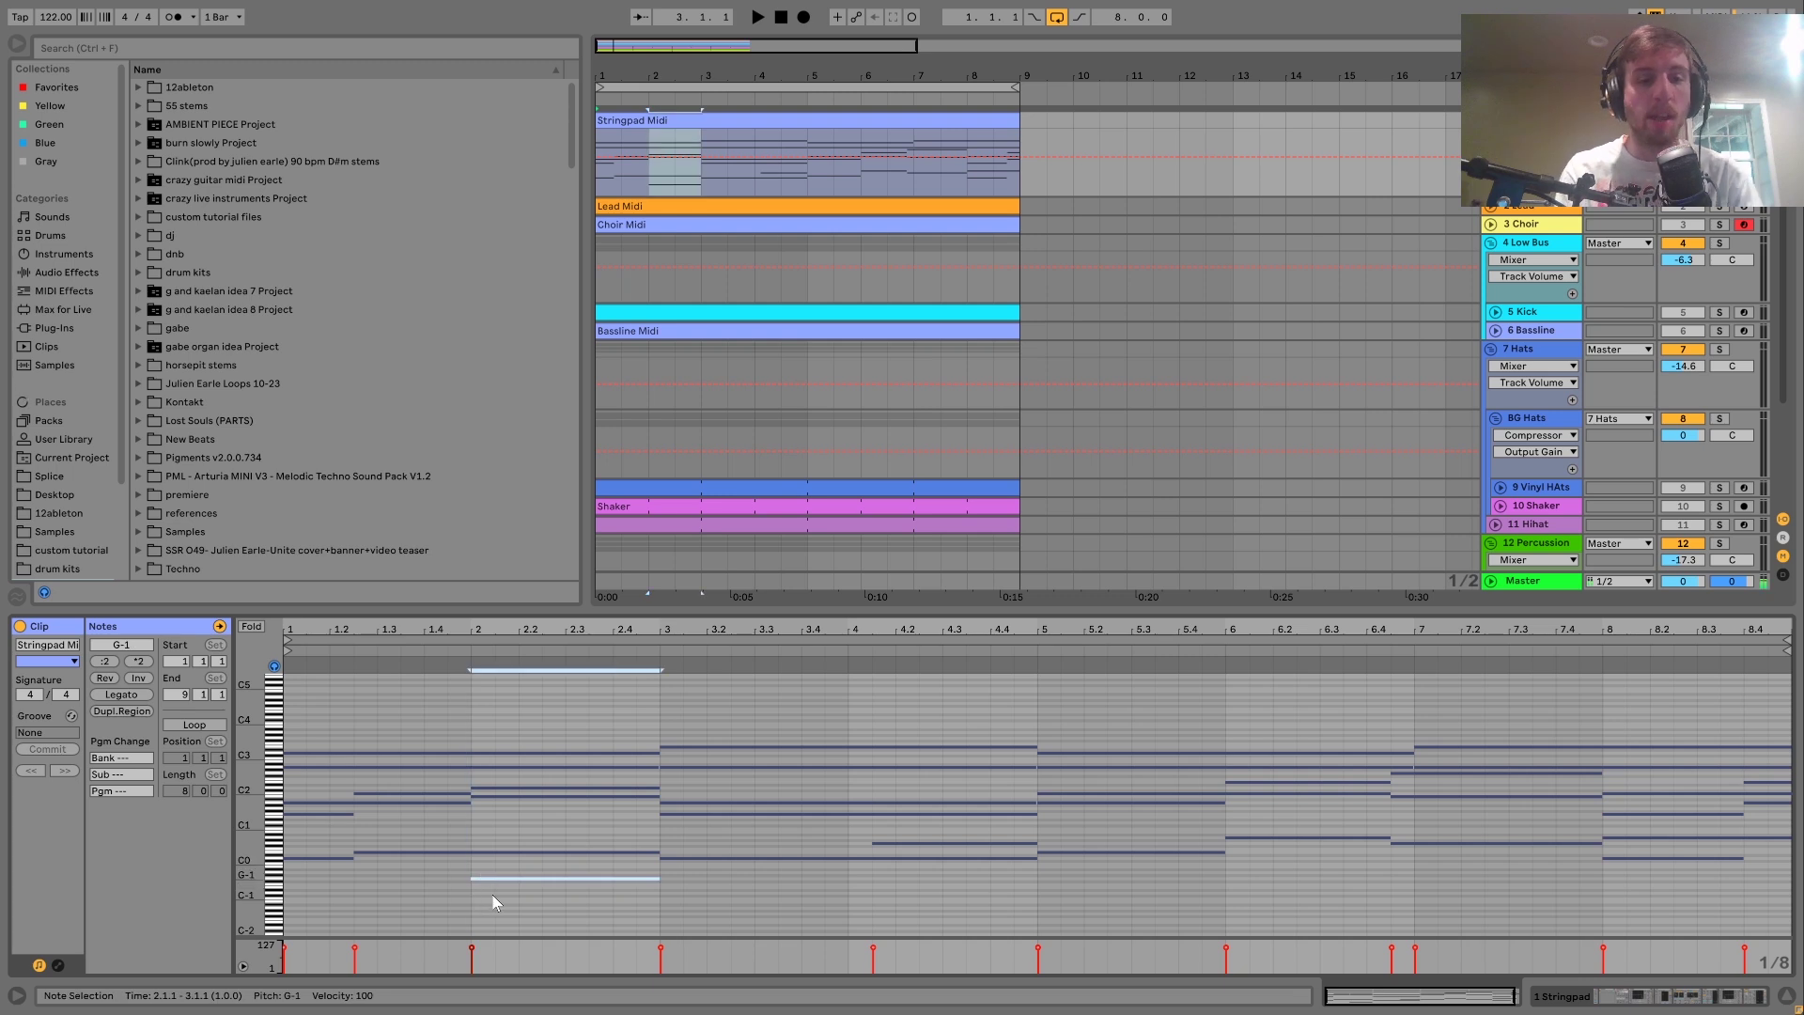
Examine the opening Stringpad chord by selecting its upper A2 and D3 notes and its middle F1 and A1 notes
{"action": "left_click", "coordinate": [329, 836]}
{"action": "left_click_drag", "start_coordinate": [328, 842], "coordinate": [350, 649]}
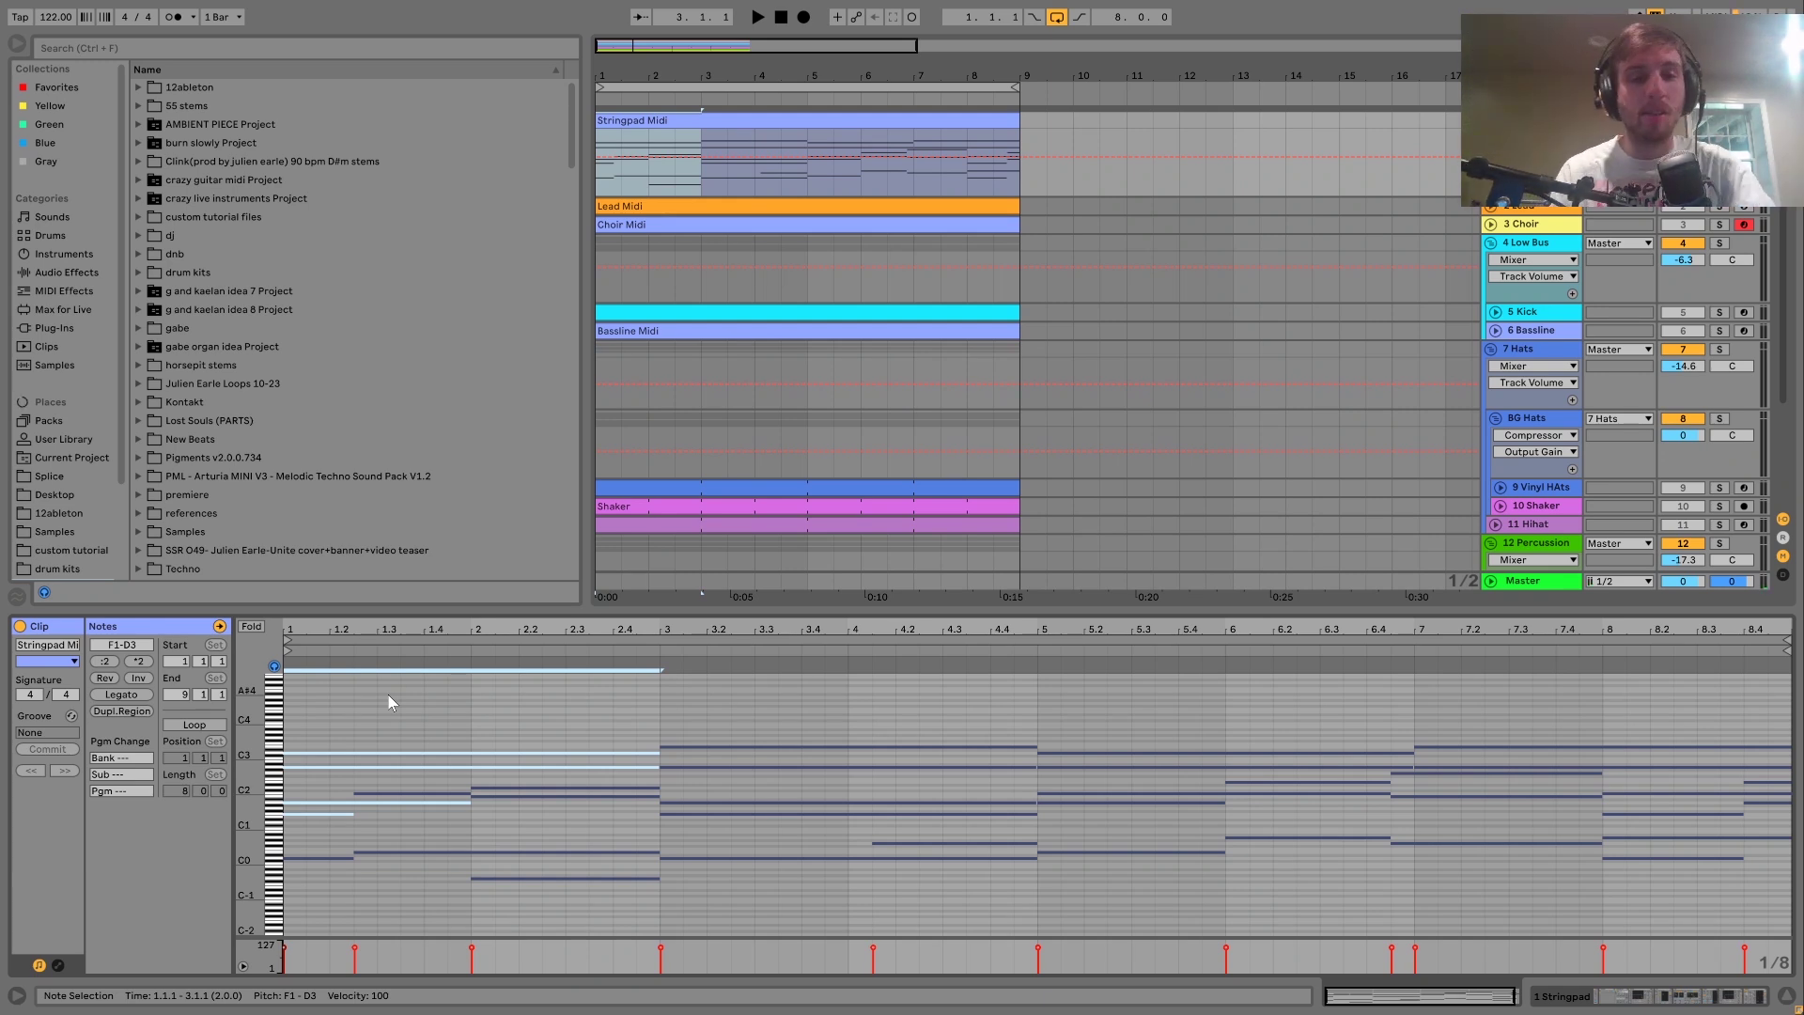
{"action": "left_click_drag", "start_coordinate": [275, 809], "coordinate": [307, 738]}
{"action": "left_click", "coordinate": [304, 789]}
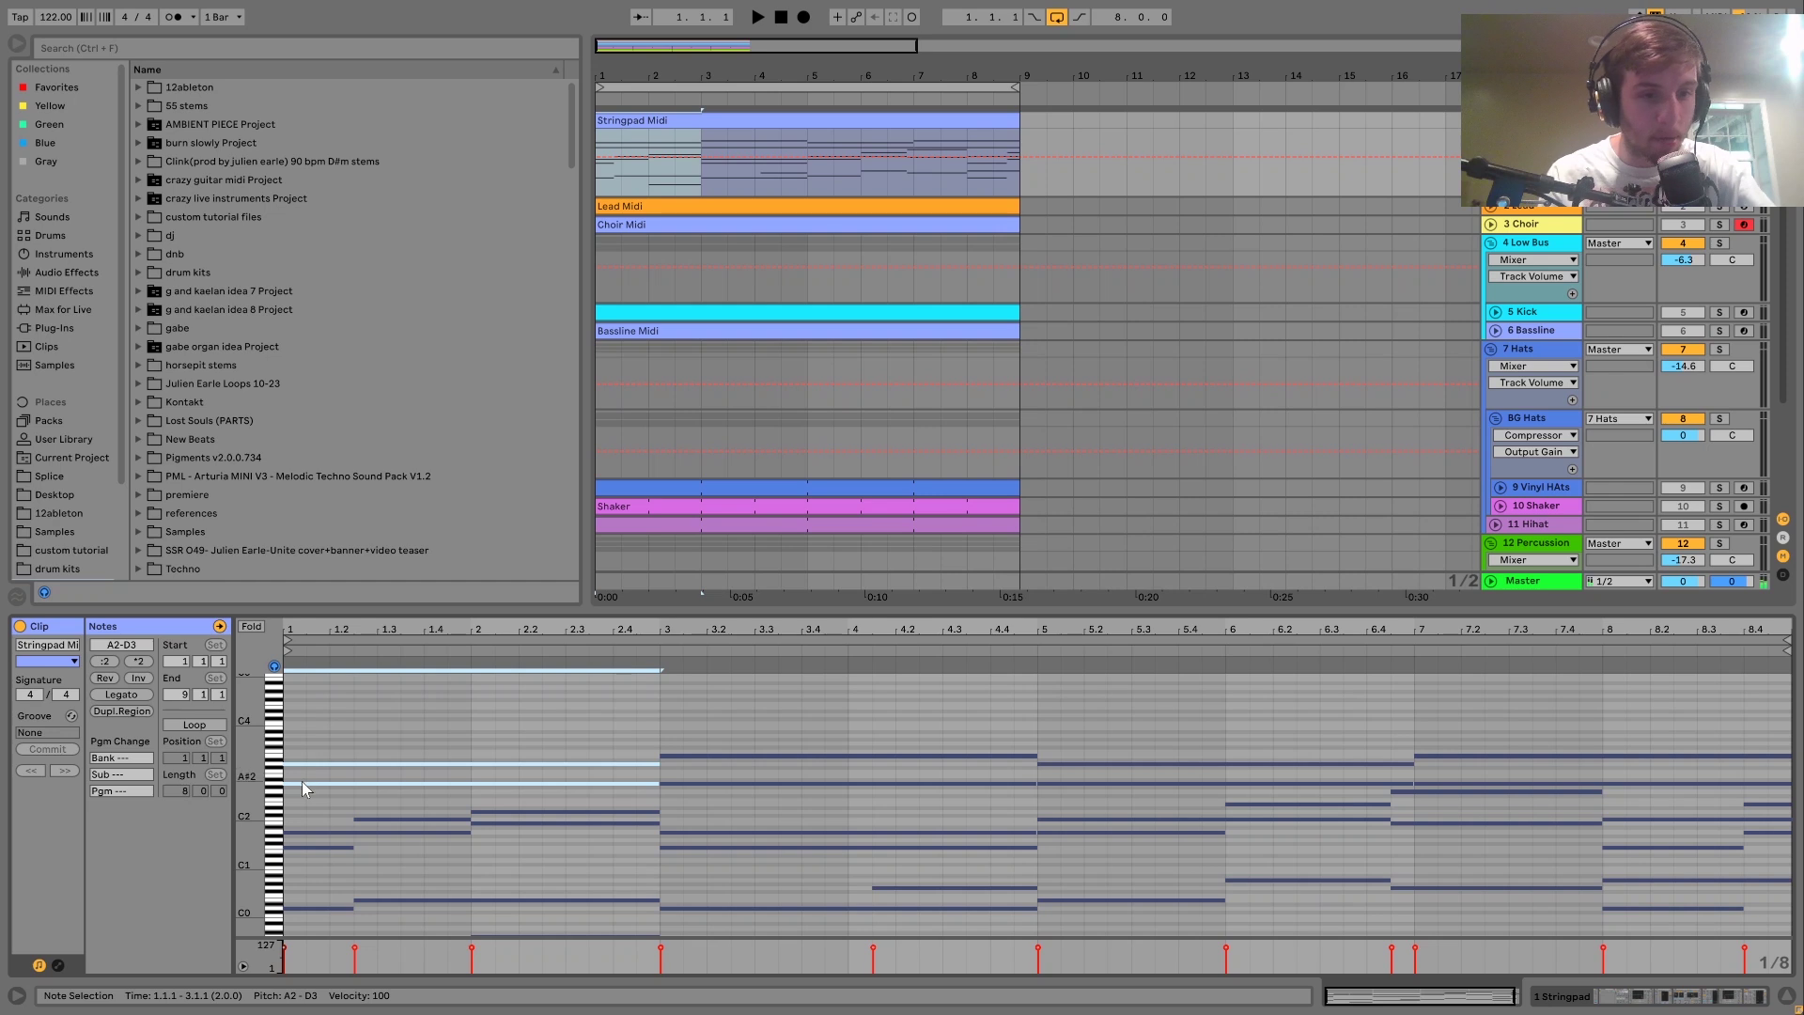
{"action": "left_click_drag", "start_coordinate": [306, 853], "coordinate": [316, 823]}
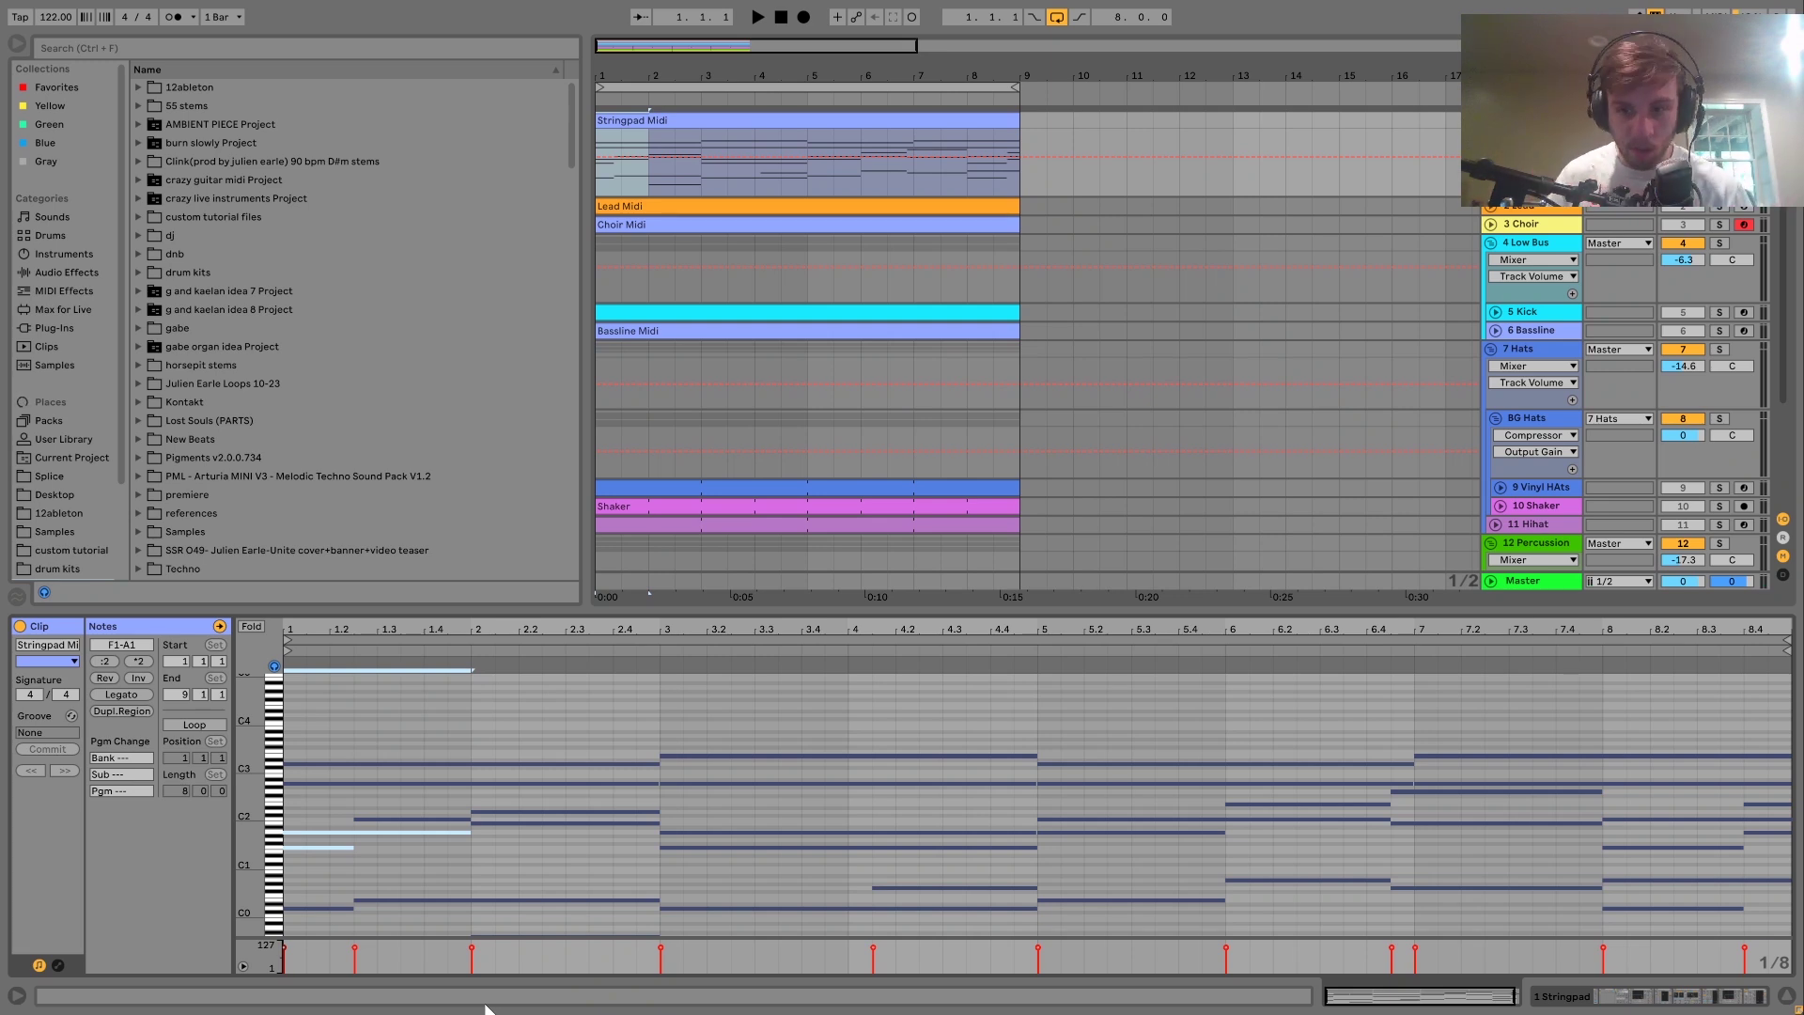
{"action": "left_click_drag", "start_coordinate": [589, 633], "coordinate": [584, 632]}
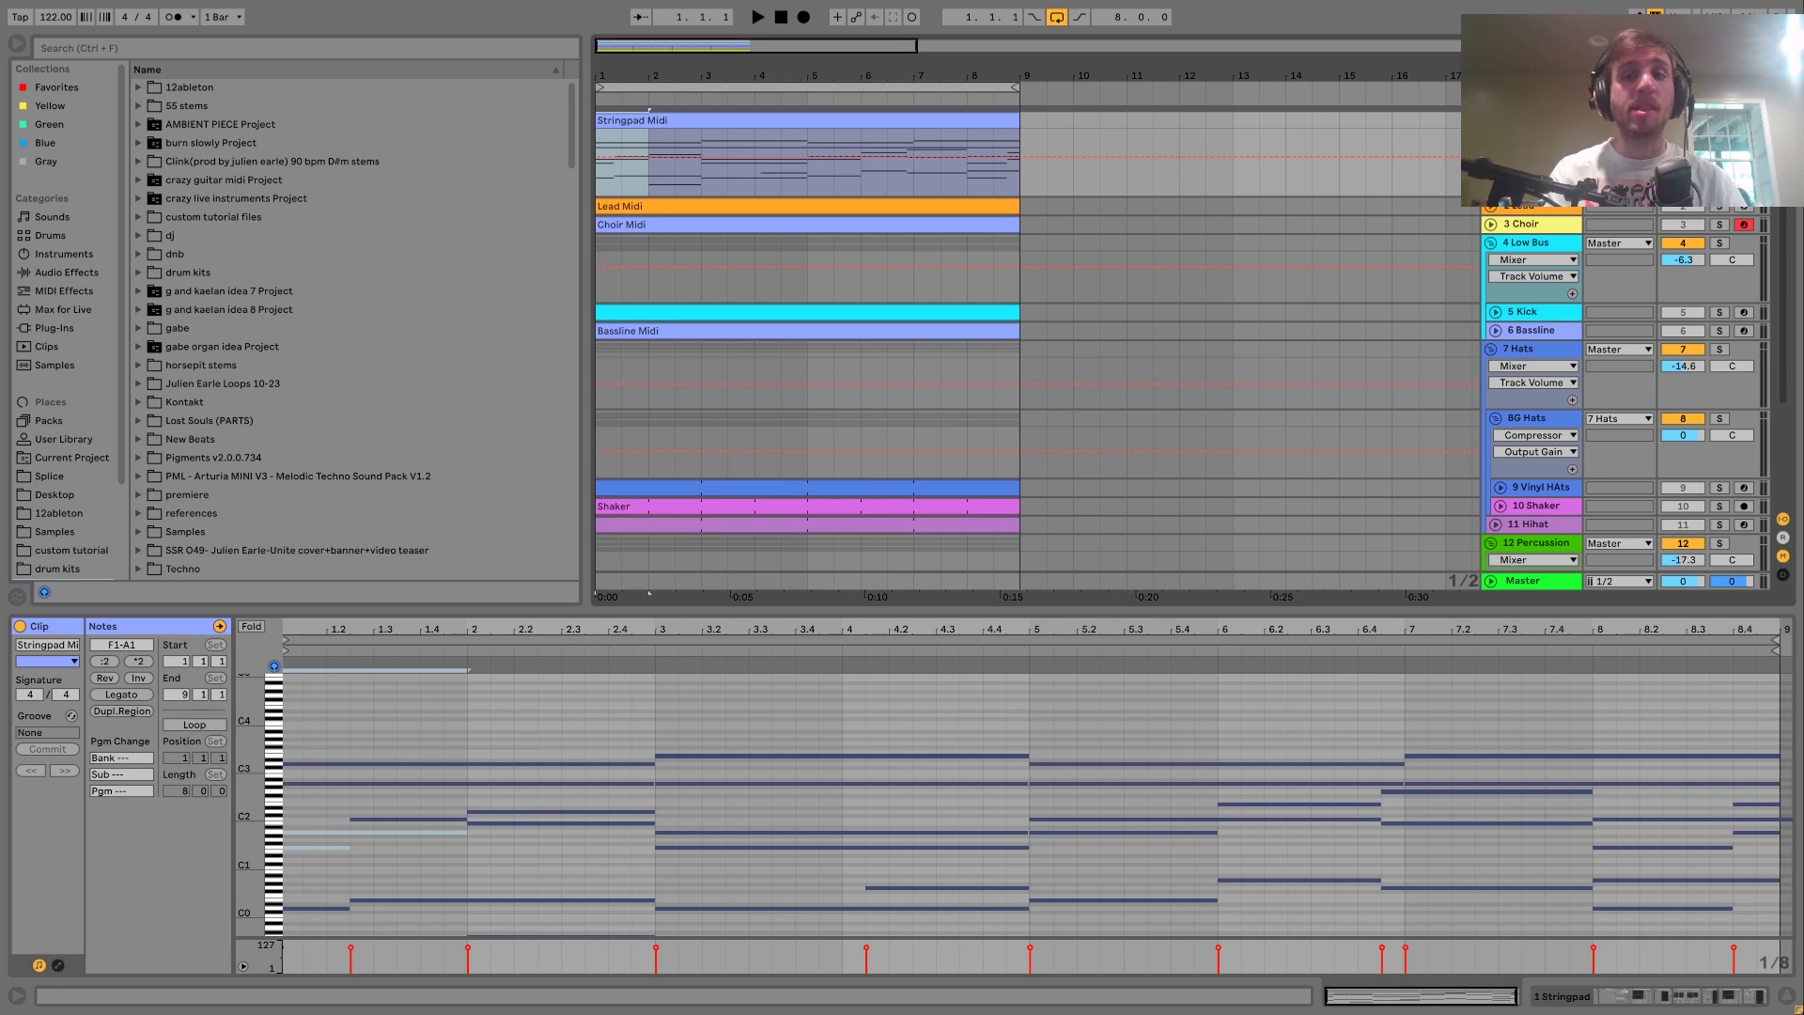
Show the Stringpad track's devices and audition the Instrument Rack's layers, ending with the Analog chain's solo off
{"action": "key", "text": "shift+Tab"}
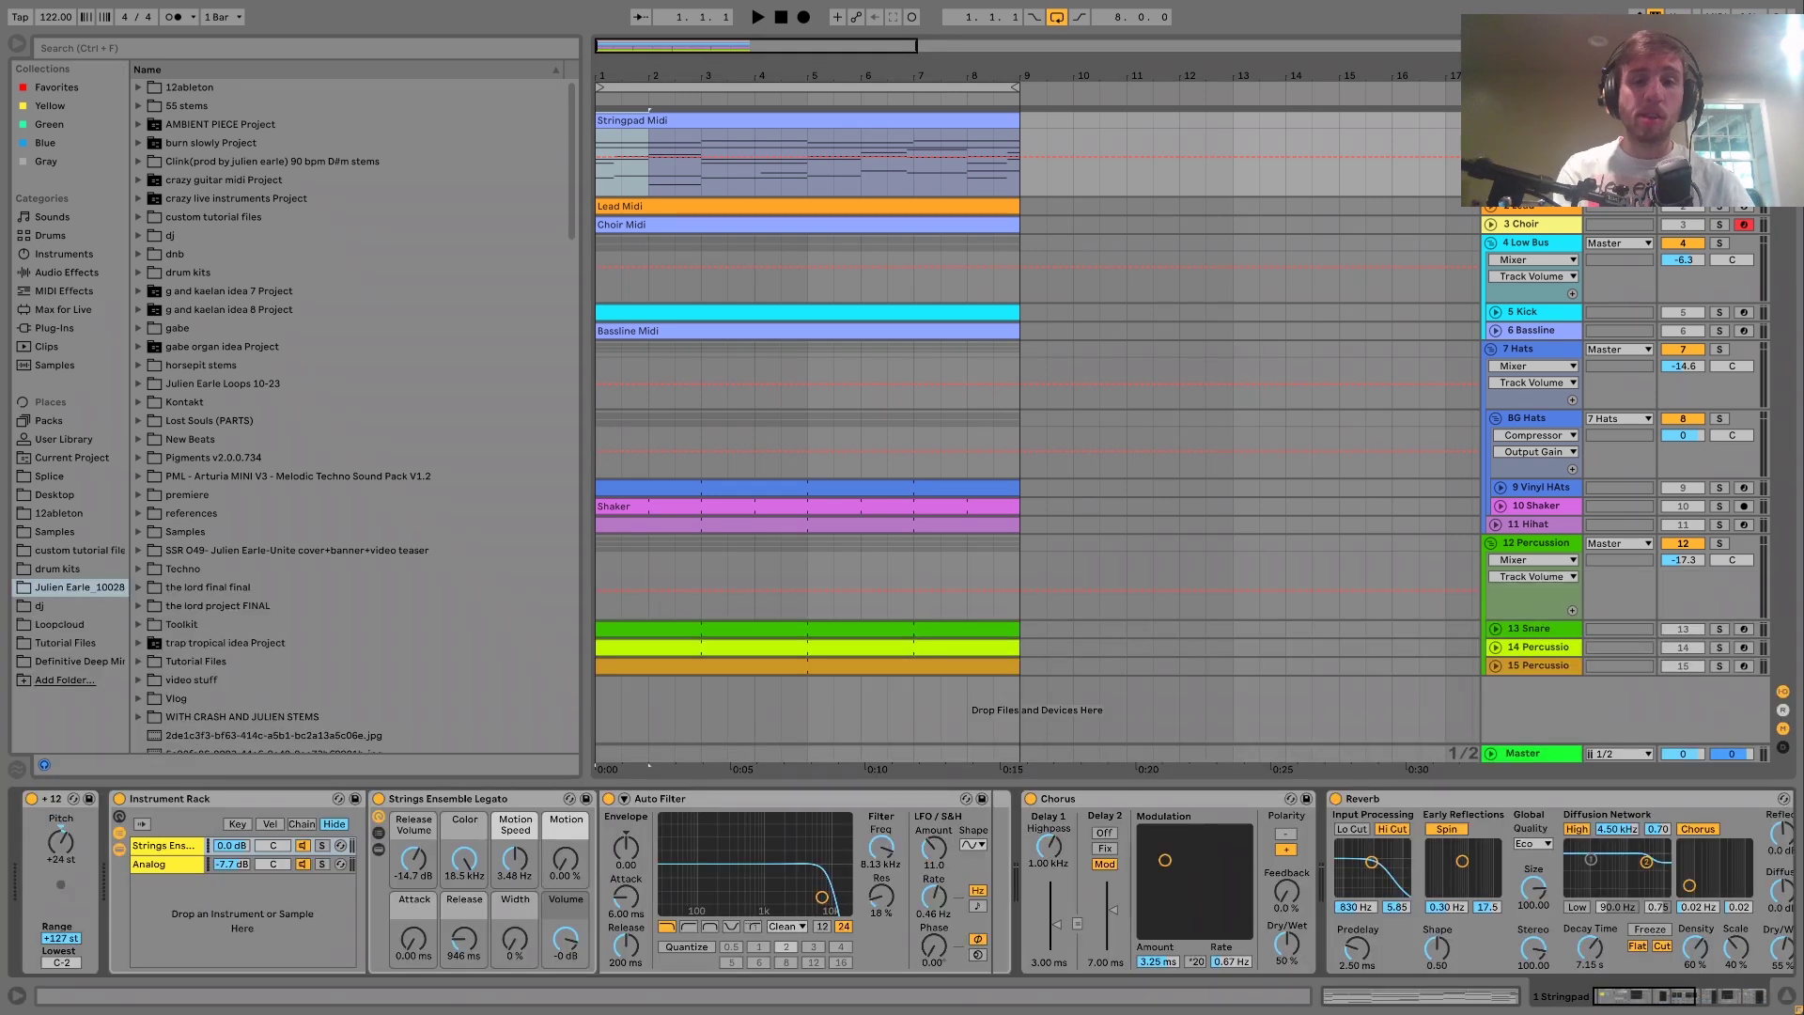
{"action": "left_click", "coordinate": [322, 847]}
{"action": "key", "text": "space"}
{"action": "left_click", "coordinate": [322, 865]}
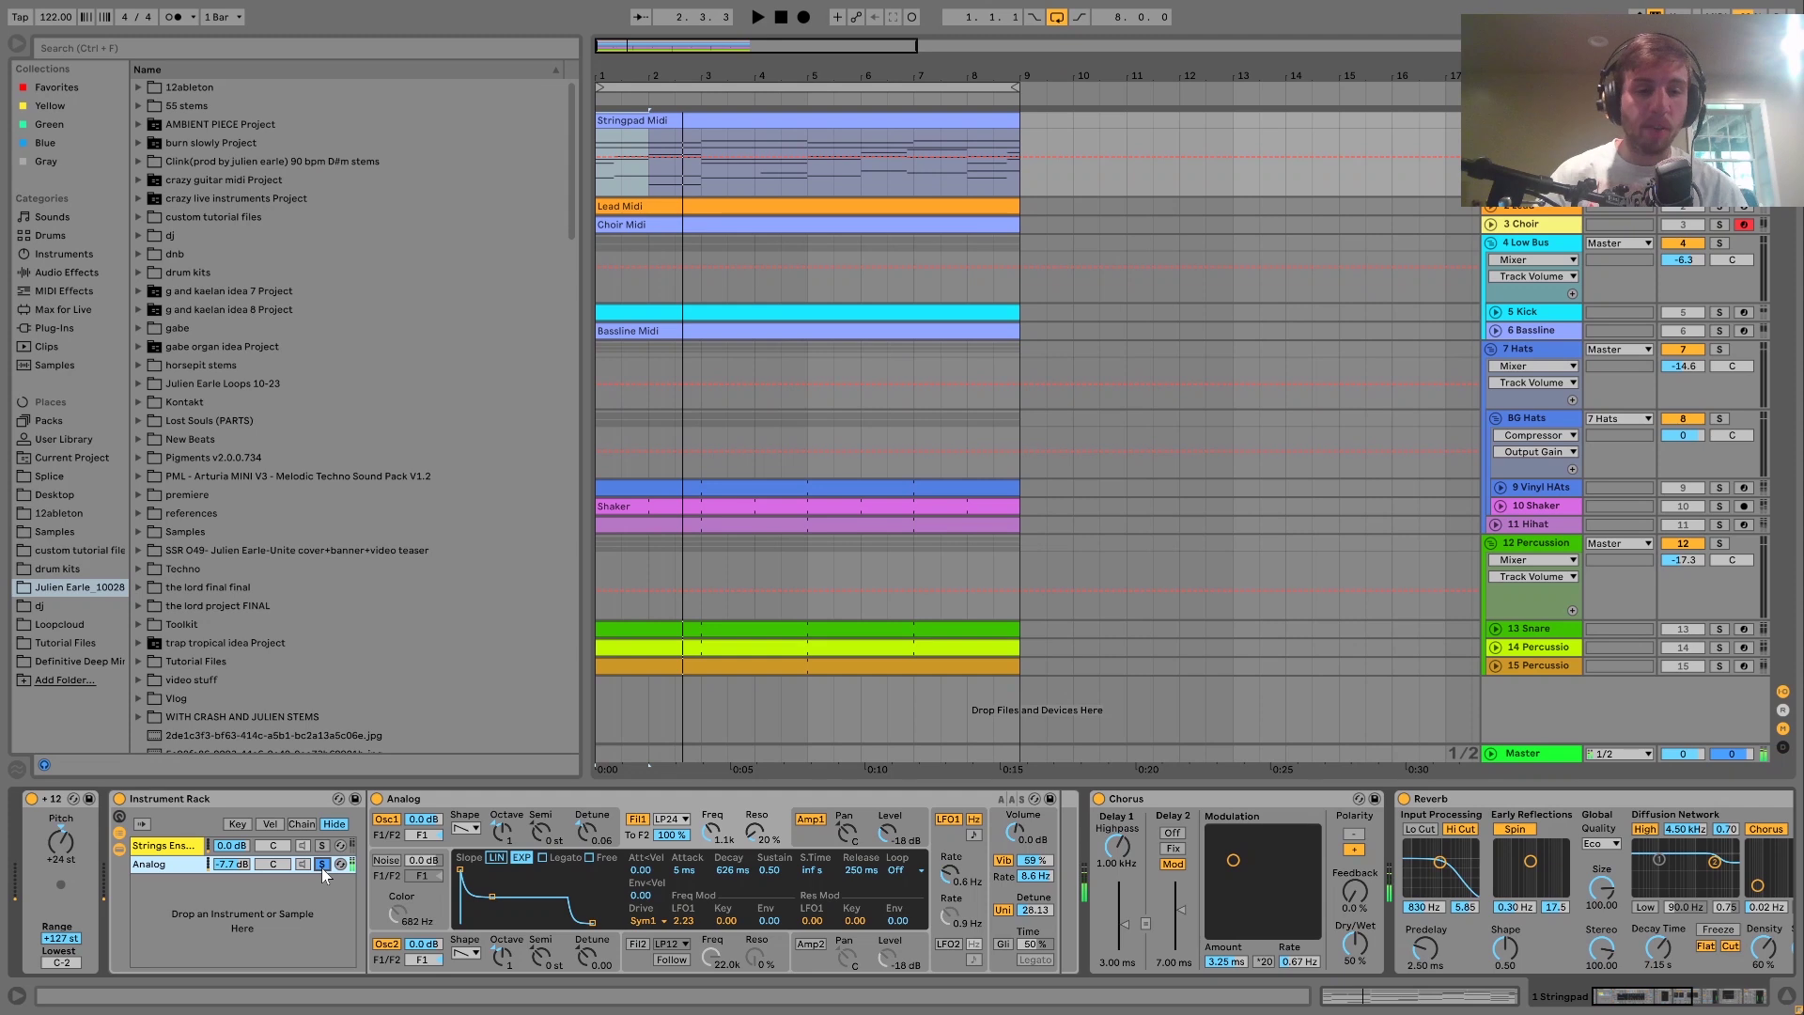
{"action": "left_click", "coordinate": [321, 864]}
Review the Strings Ensemble chain's devices, including the Auto Filter, and play that chain soloed
{"action": "left_click", "coordinate": [162, 846]}
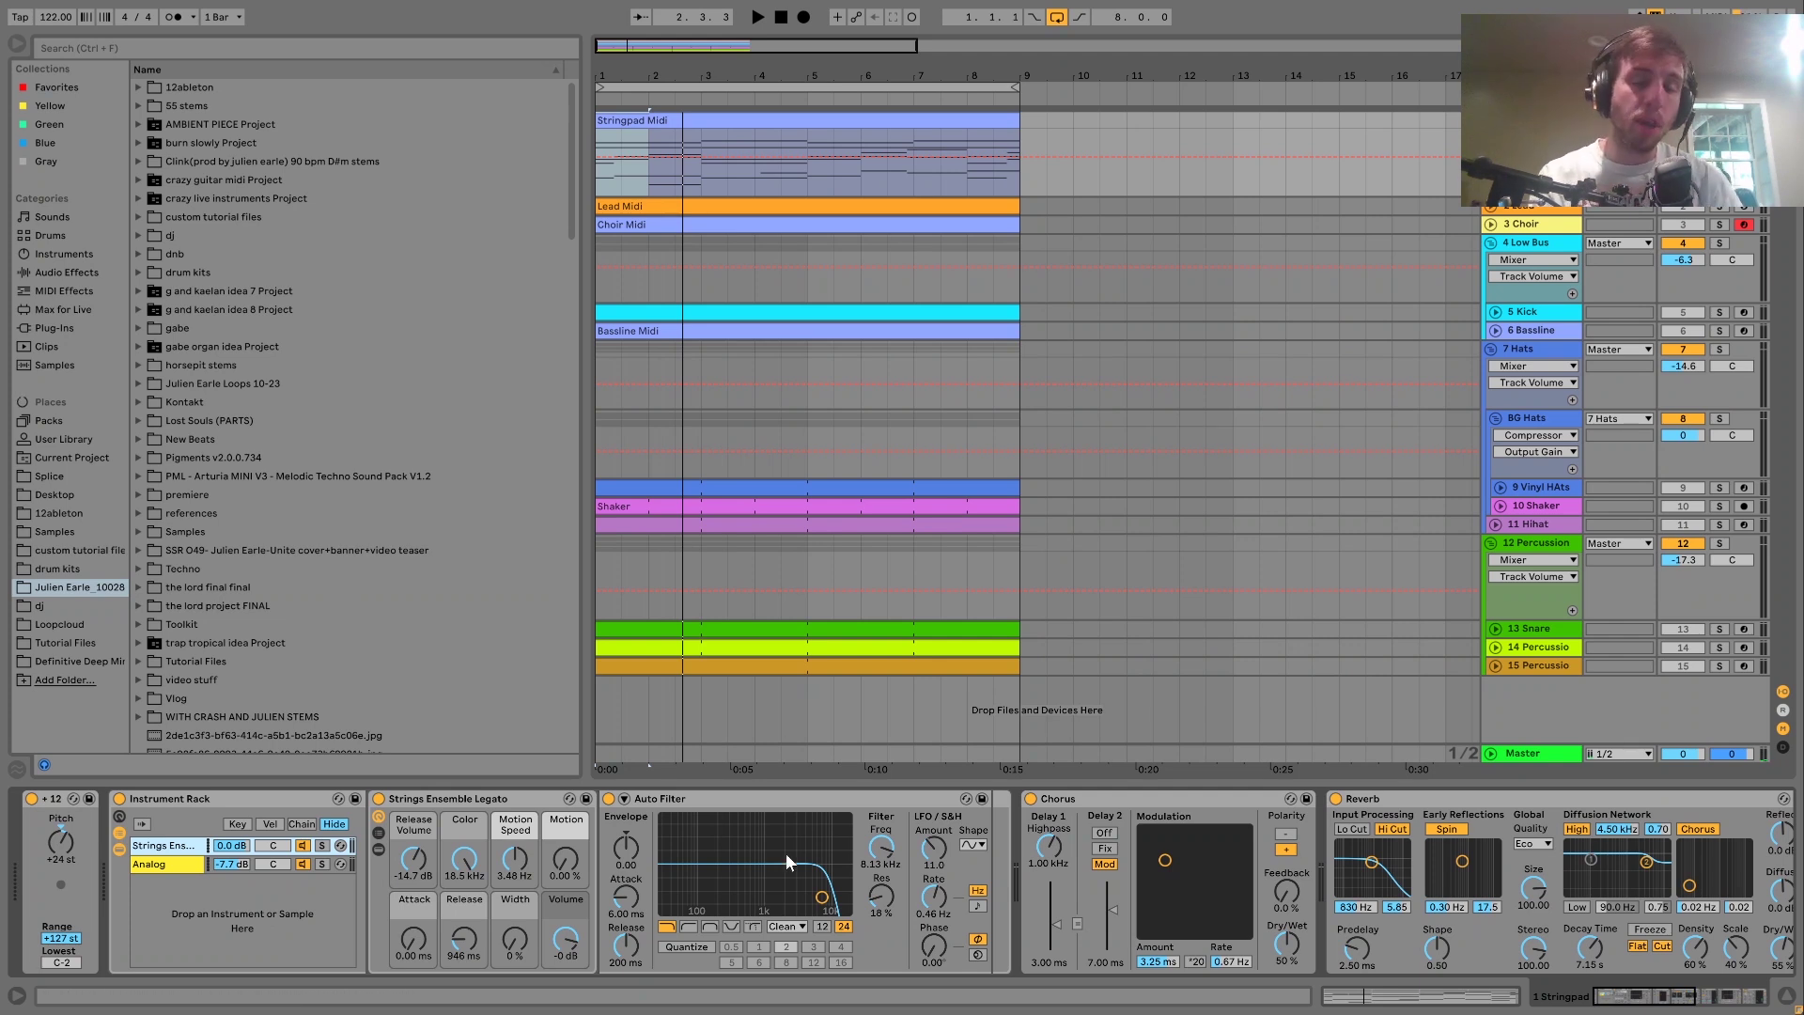
{"action": "left_click", "coordinate": [915, 895]}
{"action": "left_click", "coordinate": [320, 846]}
{"action": "key", "text": "space"}
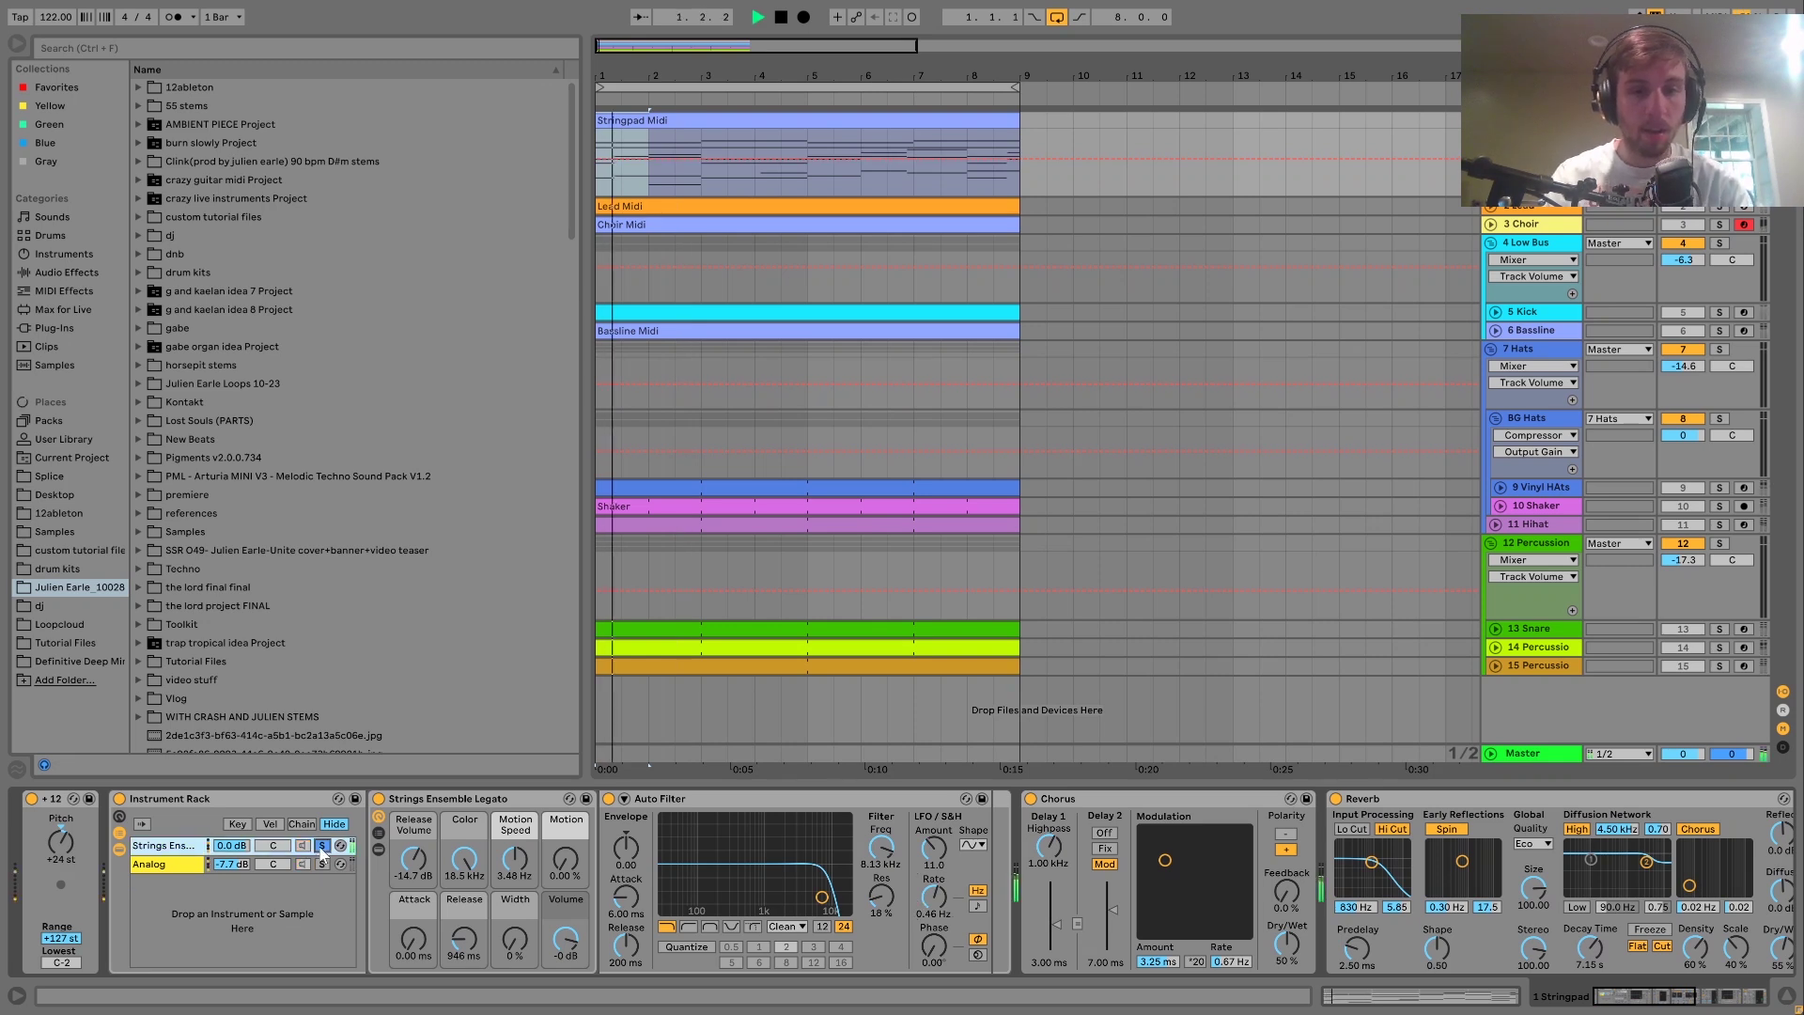
{"action": "key", "text": "space"}
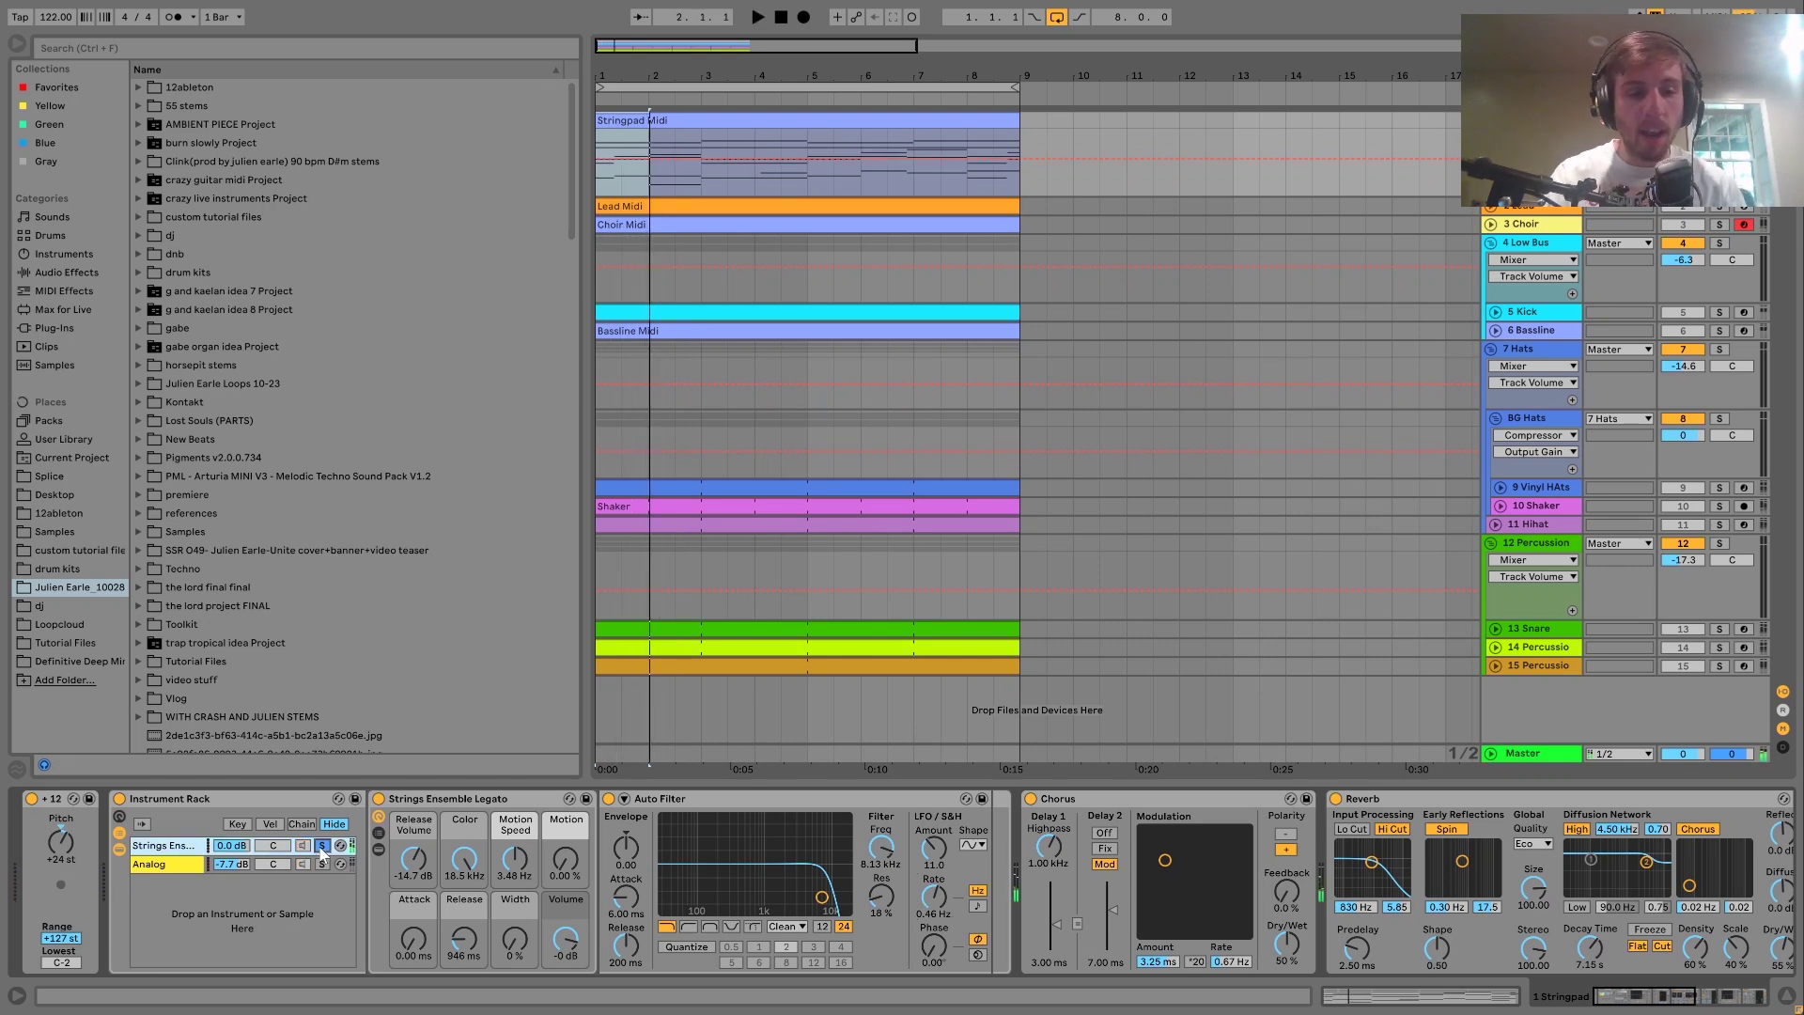
Listen to the Analog chain soloed and to both Instrument Rack chains together
{"action": "left_click", "coordinate": [323, 862]}
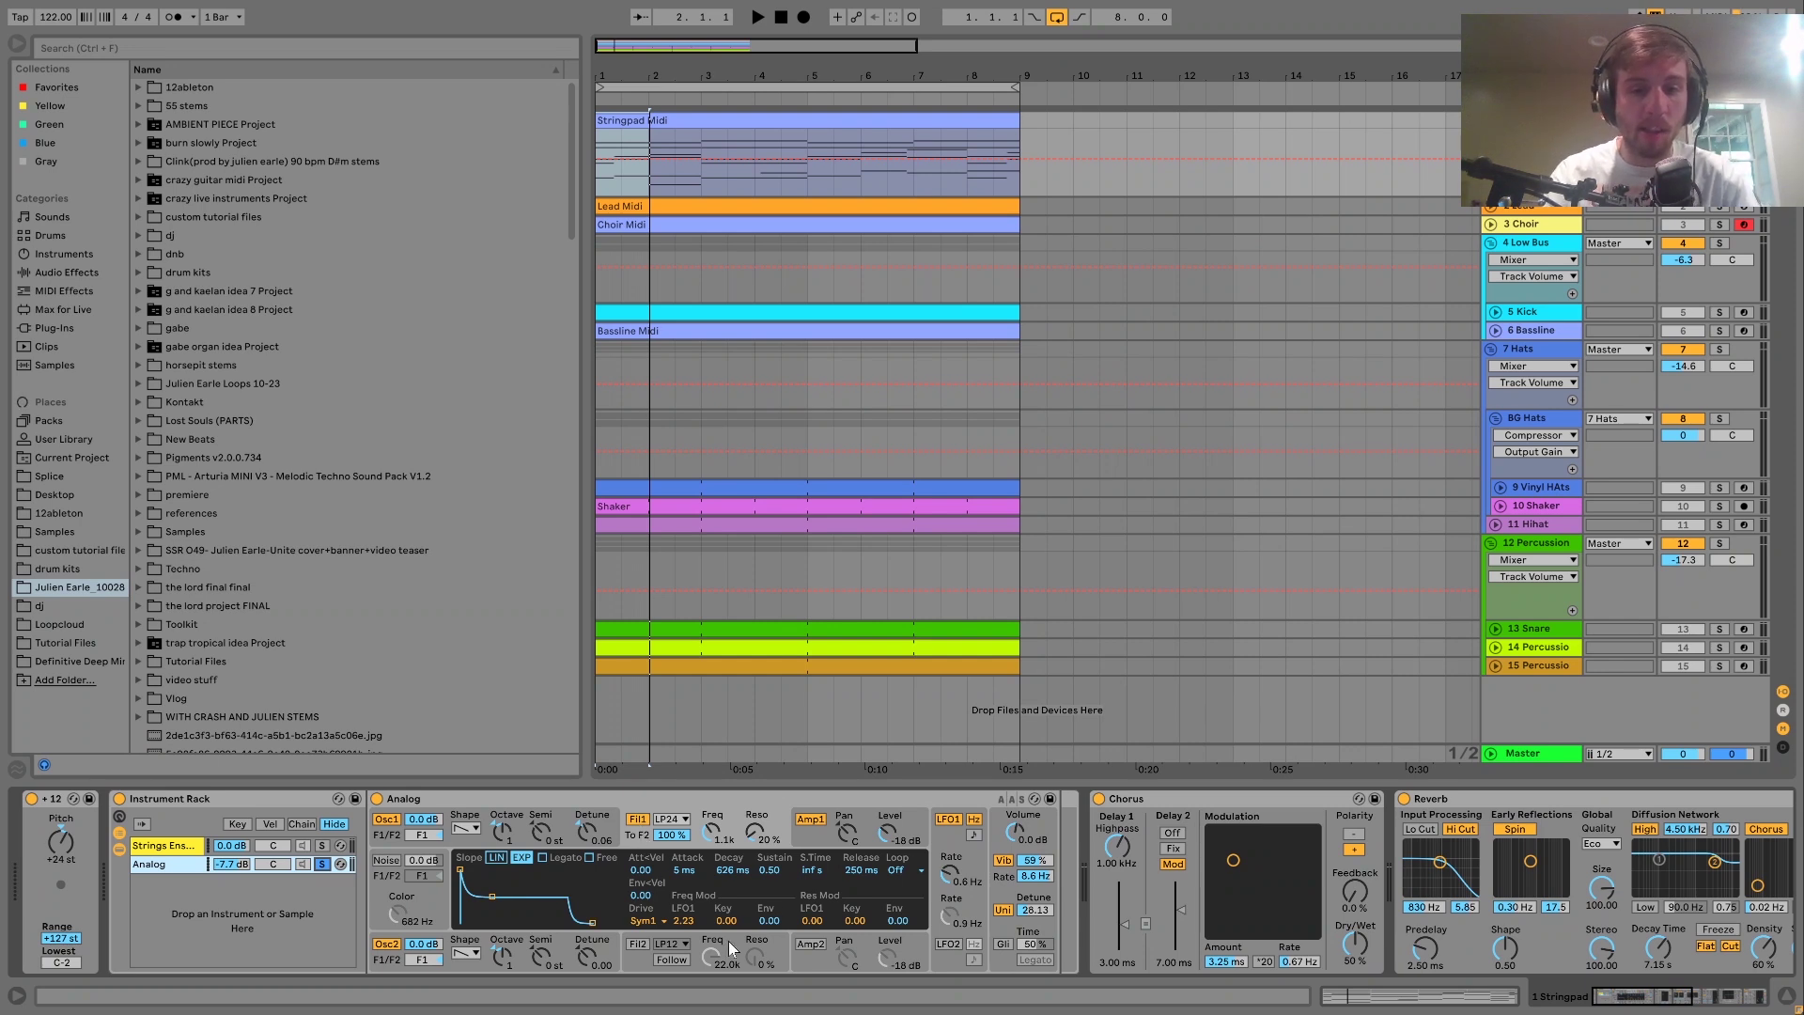
{"action": "key", "text": "space"}
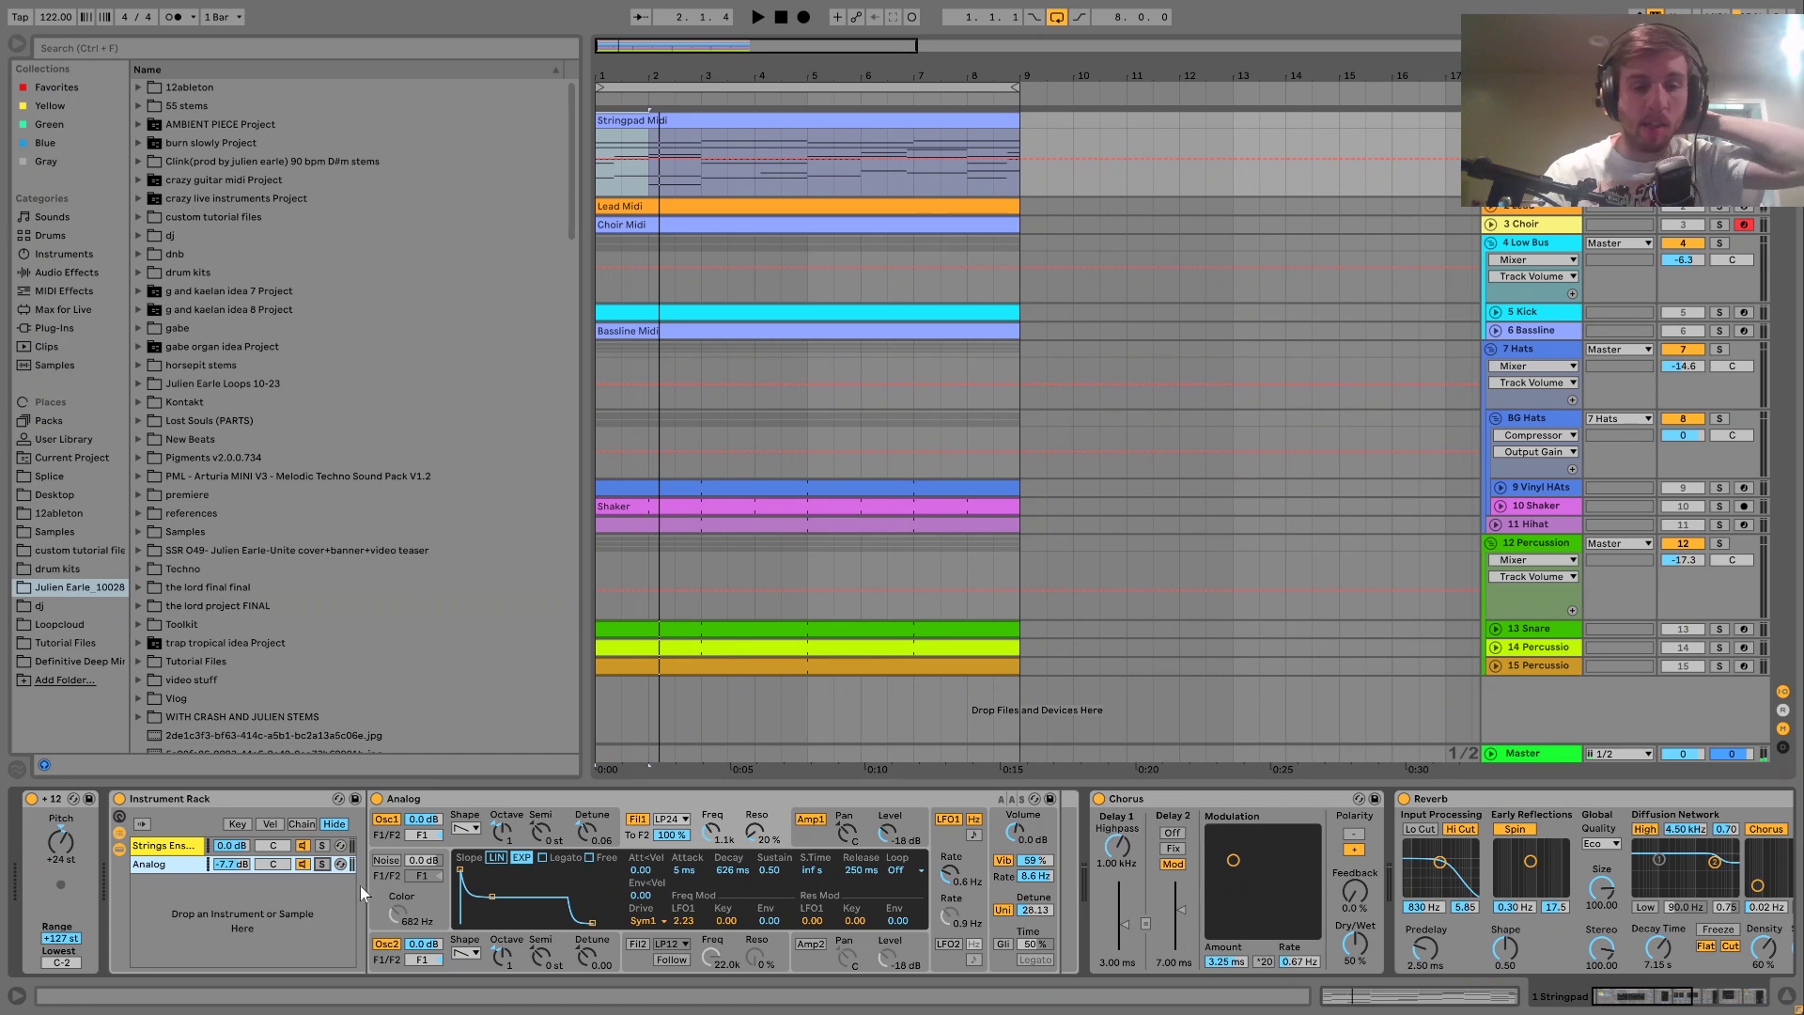
{"action": "key", "text": "space"}
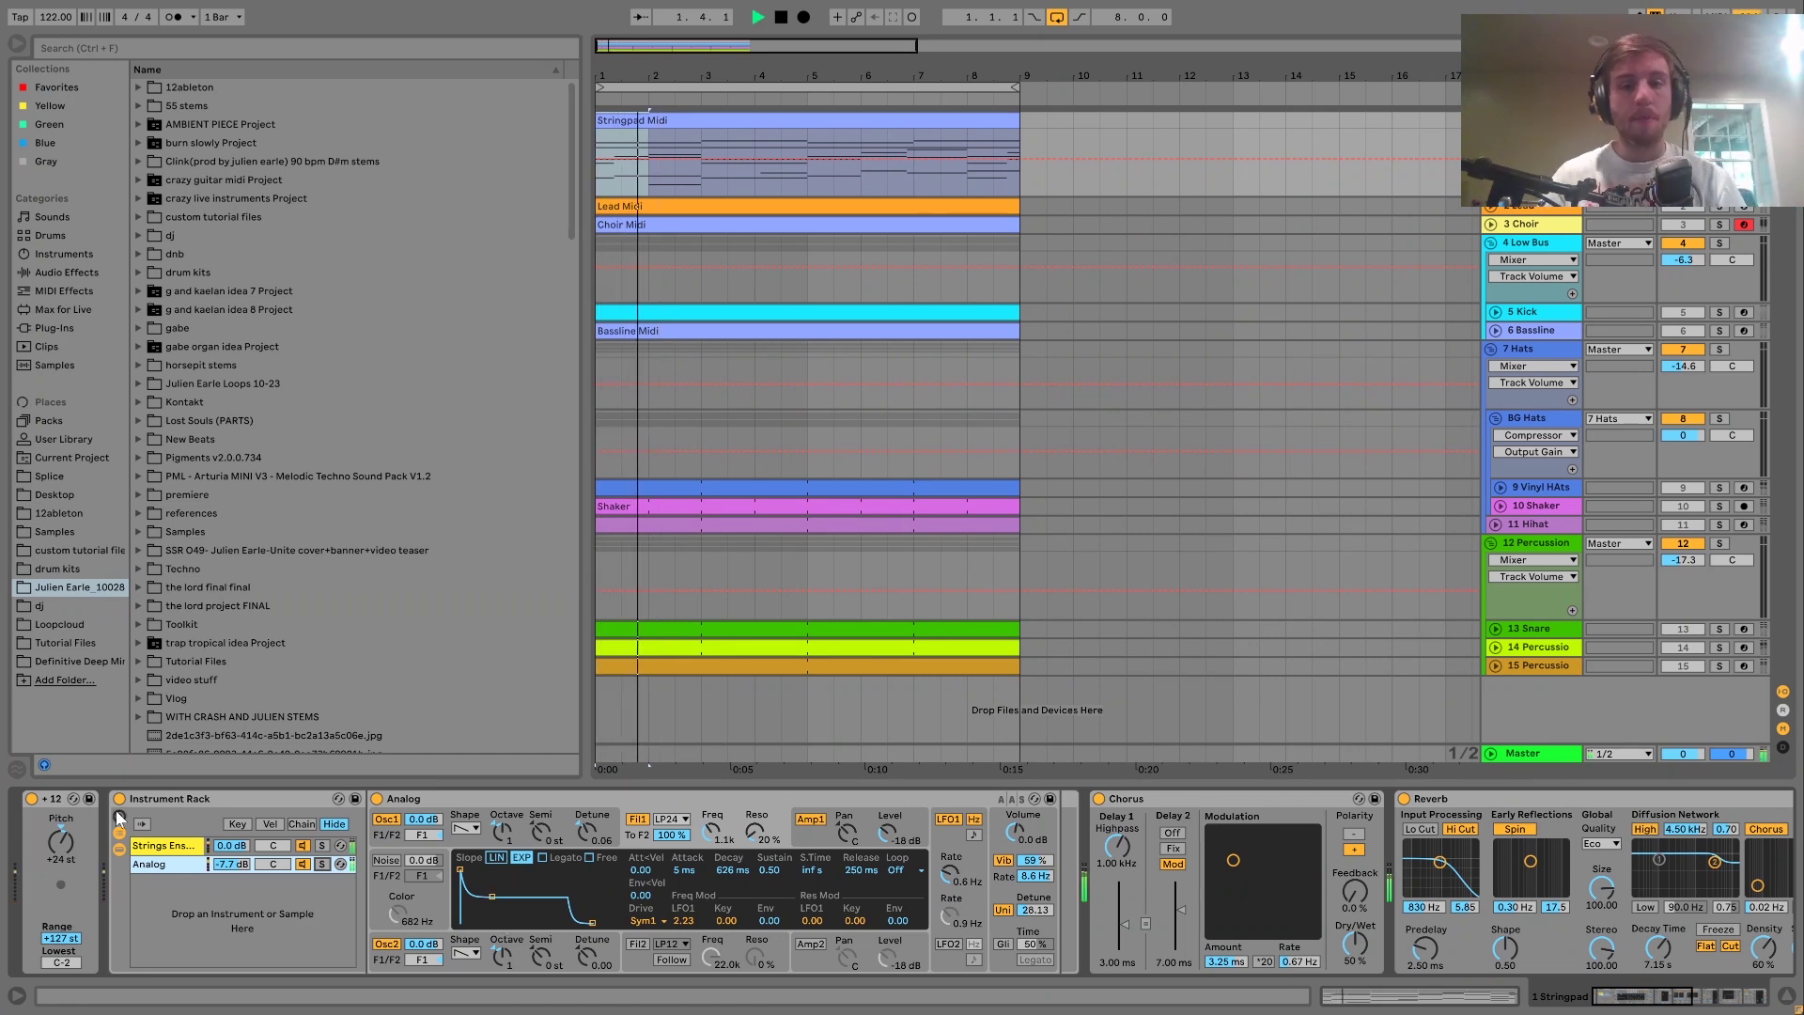
{"action": "key", "text": "space"}
Play the opening bars of the Stringpad part together with all the other tracks
{"action": "key", "text": "v"}
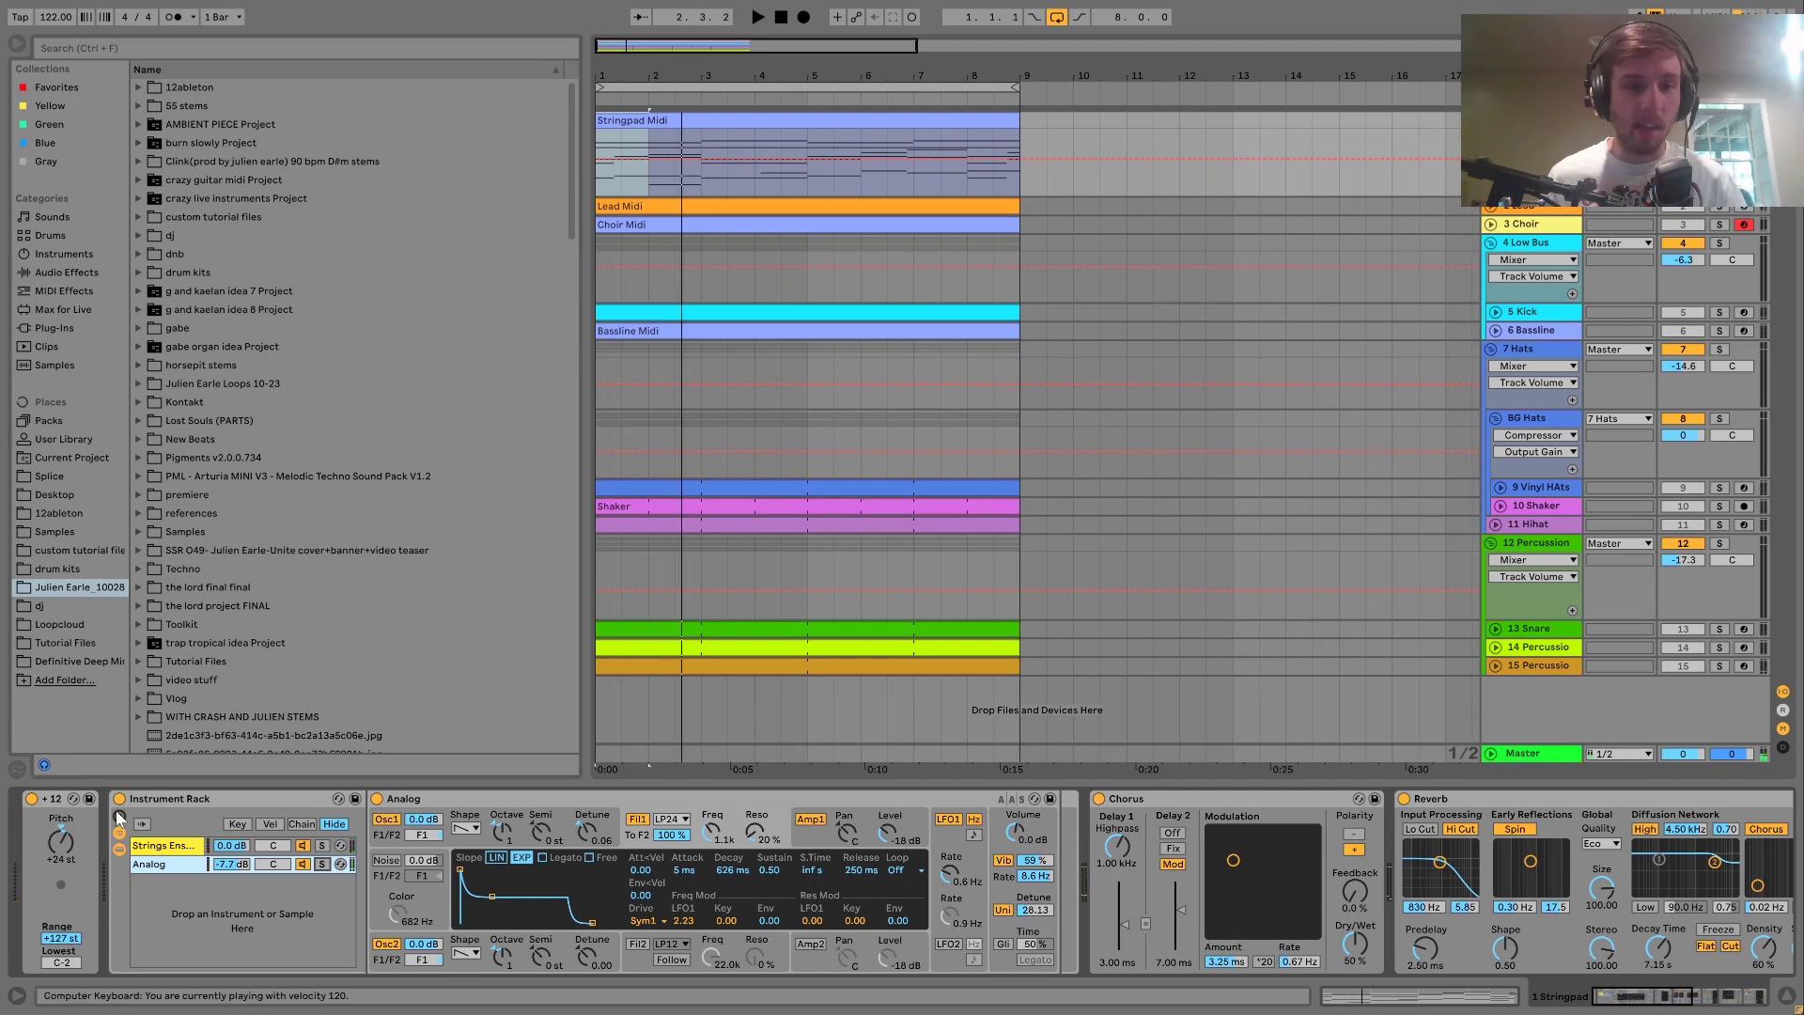
{"action": "key", "text": "space"}
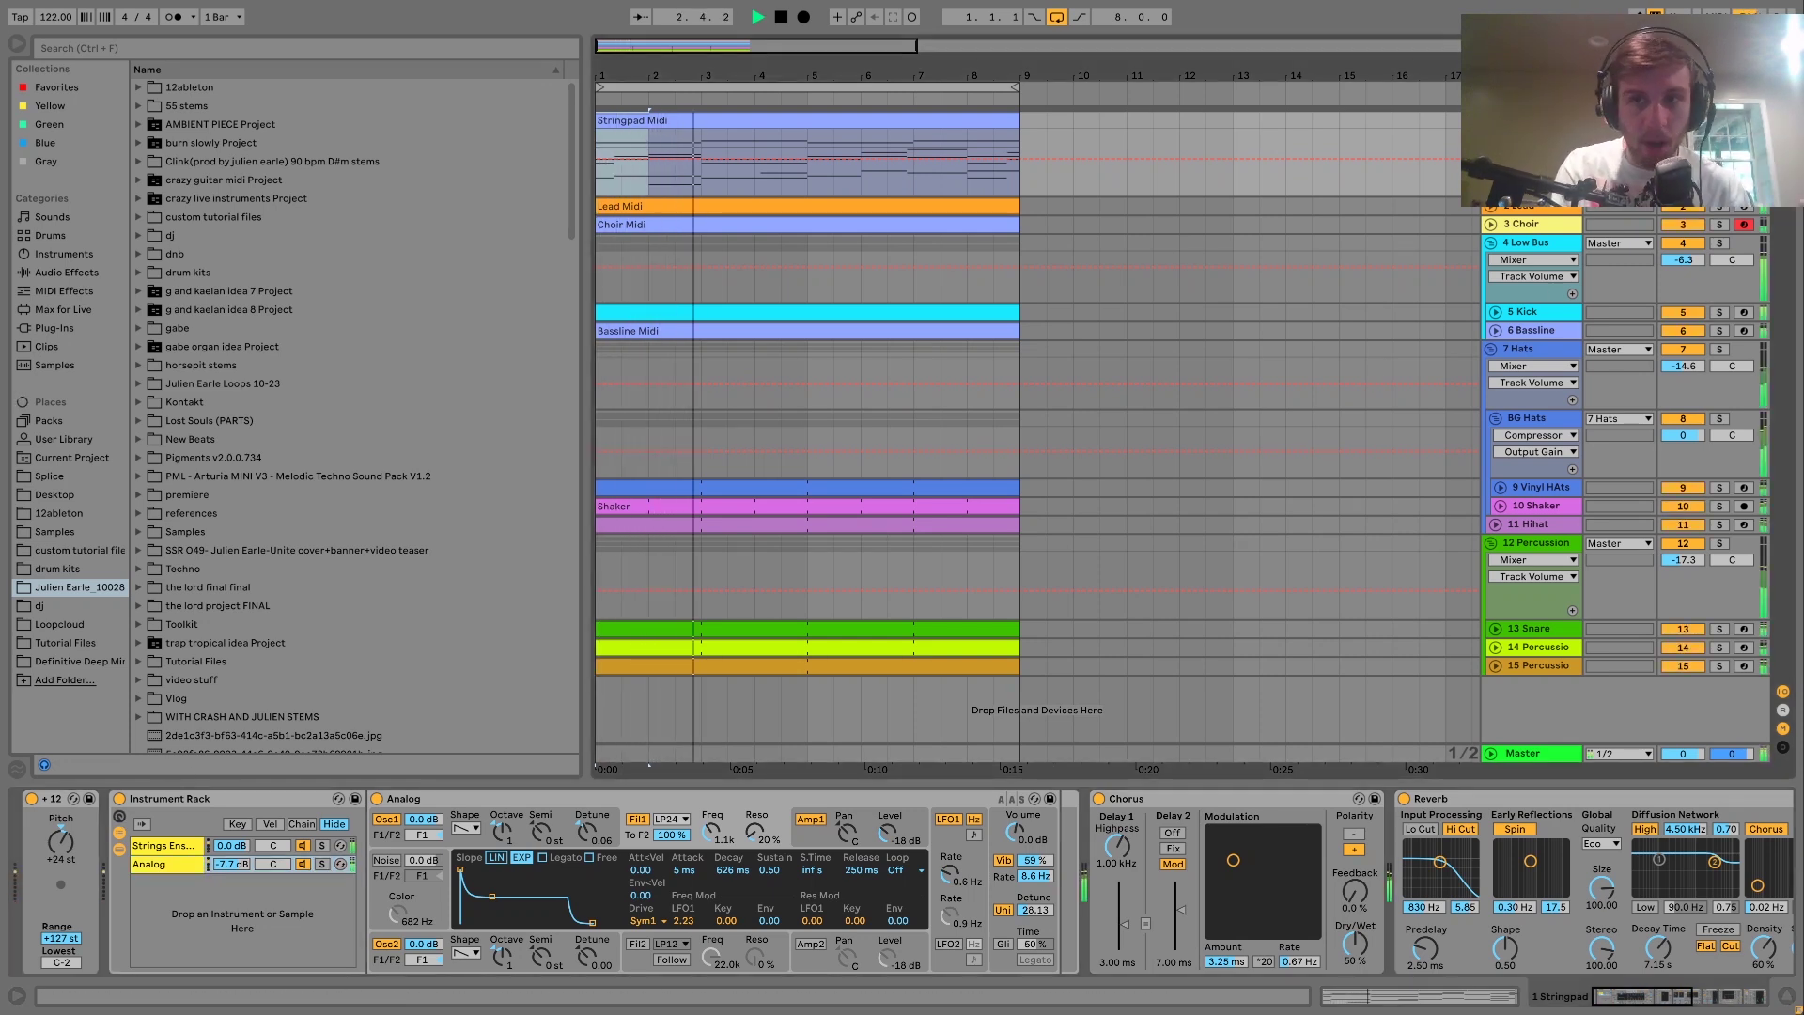
{"action": "key", "text": "space"}
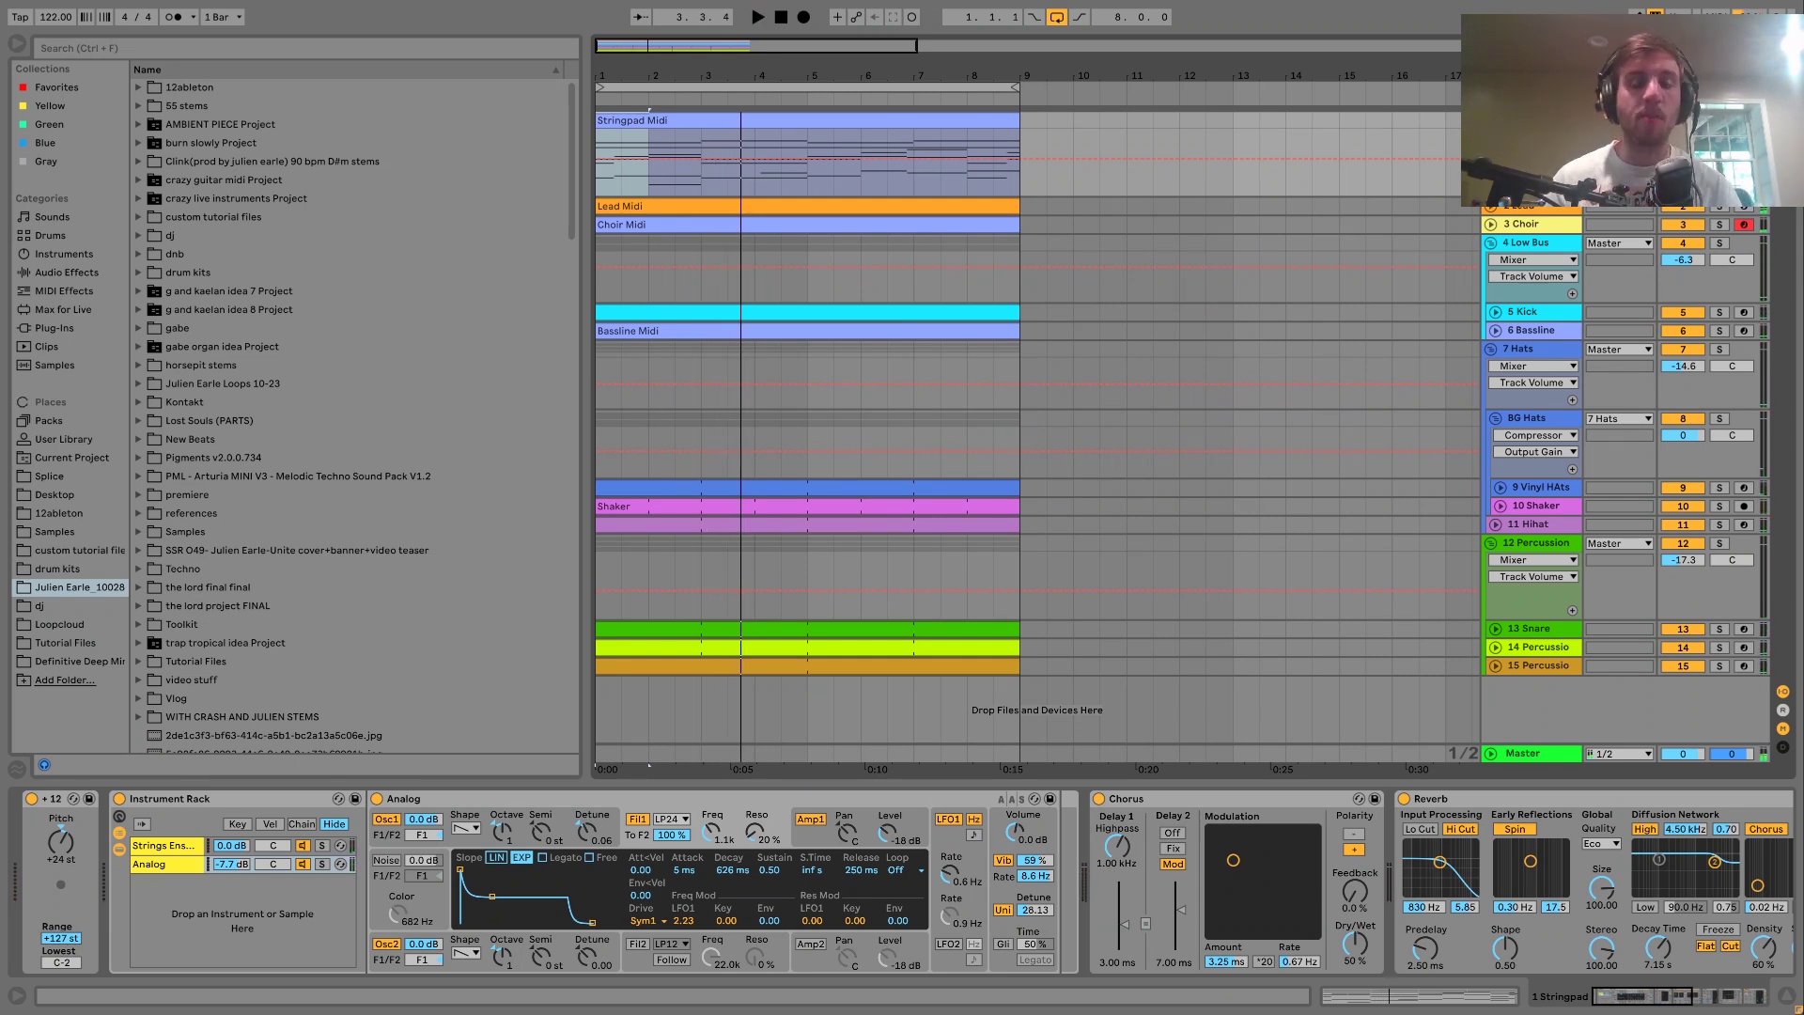
Inspect Analog's Amp1 envelope, collapse the rack's chain devices and review the effects through to the Compressor, then play the part
{"action": "left_click", "coordinate": [811, 819]}
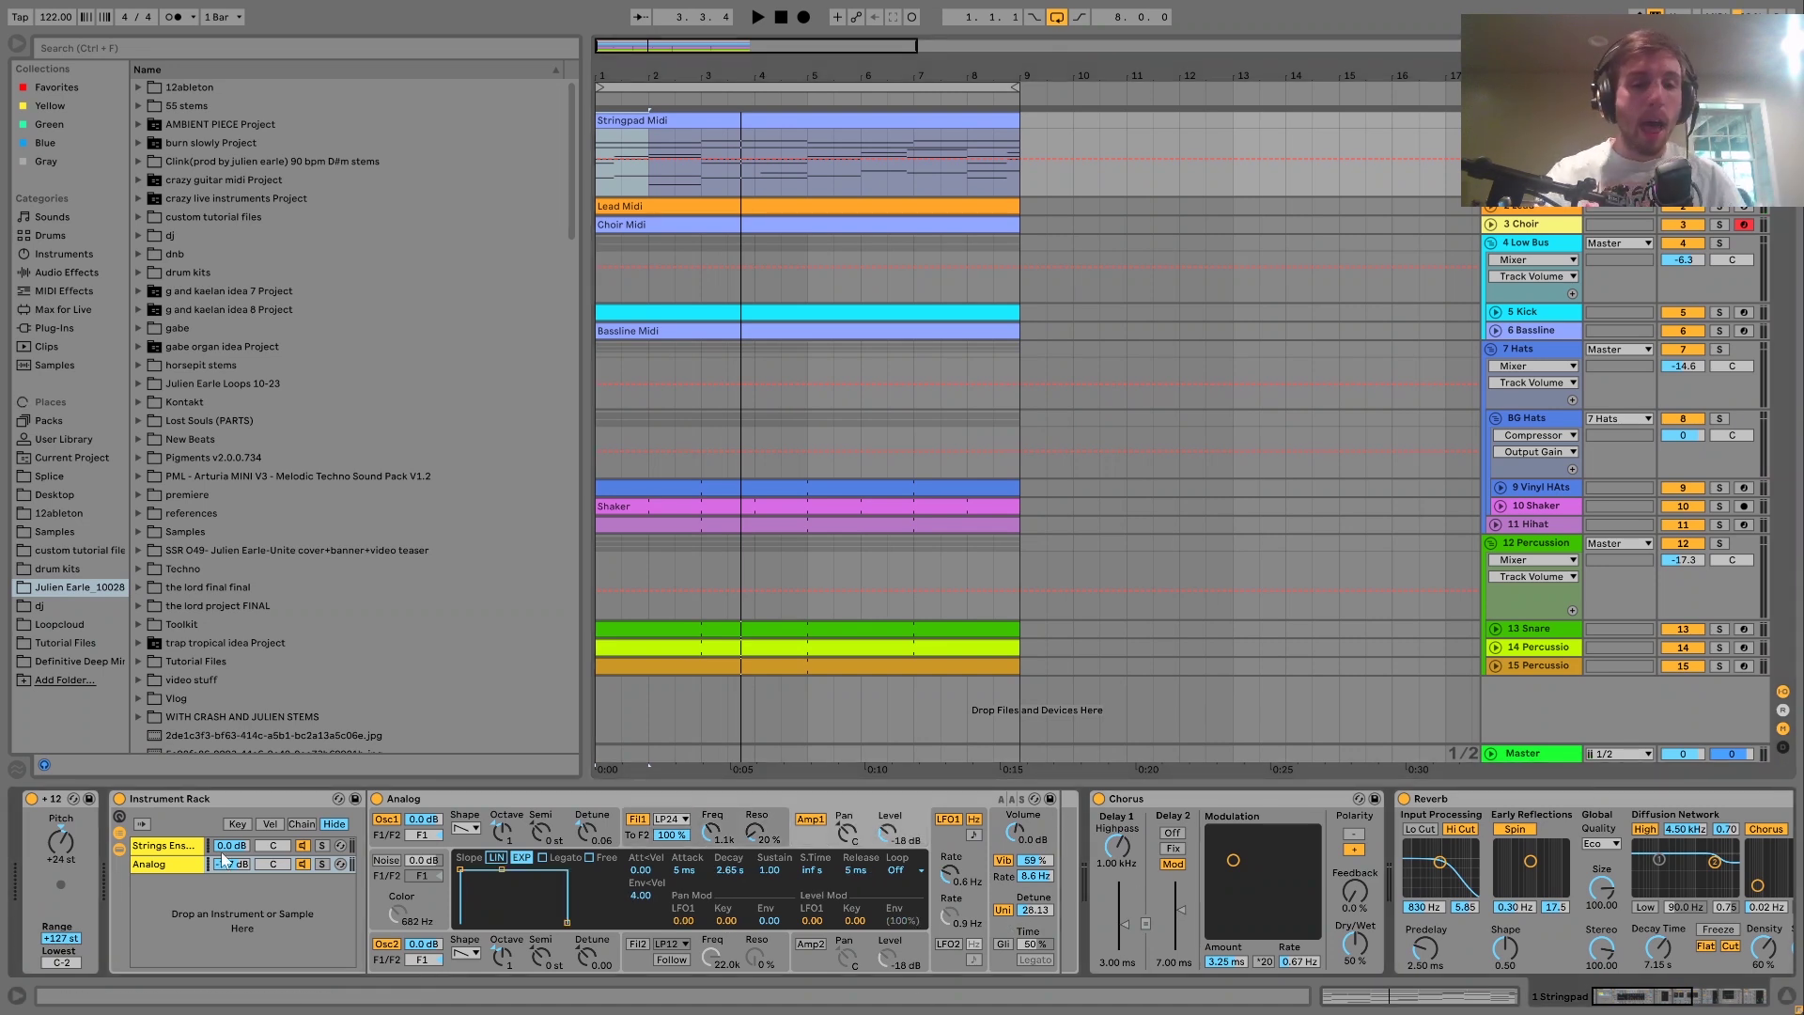
{"action": "left_click", "coordinate": [123, 852]}
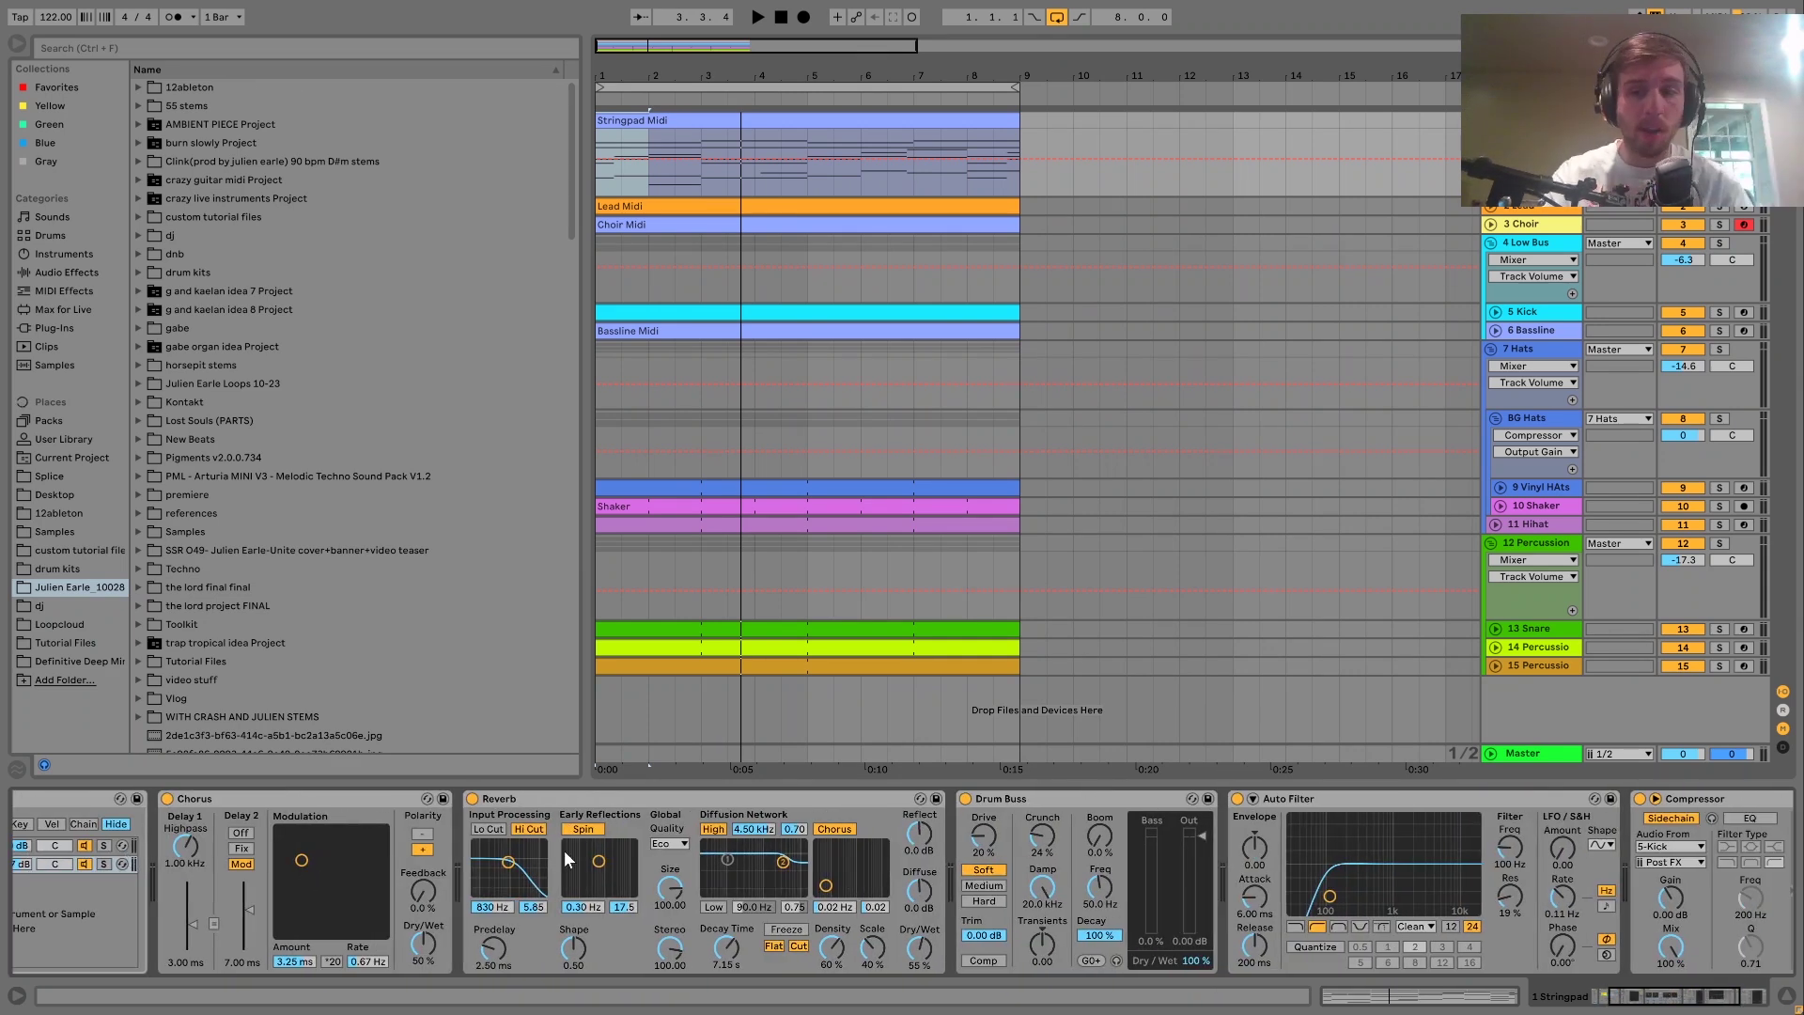
{"action": "scroll", "coordinate": [564, 849], "scroll_direction": "right", "scroll_amount": 3}
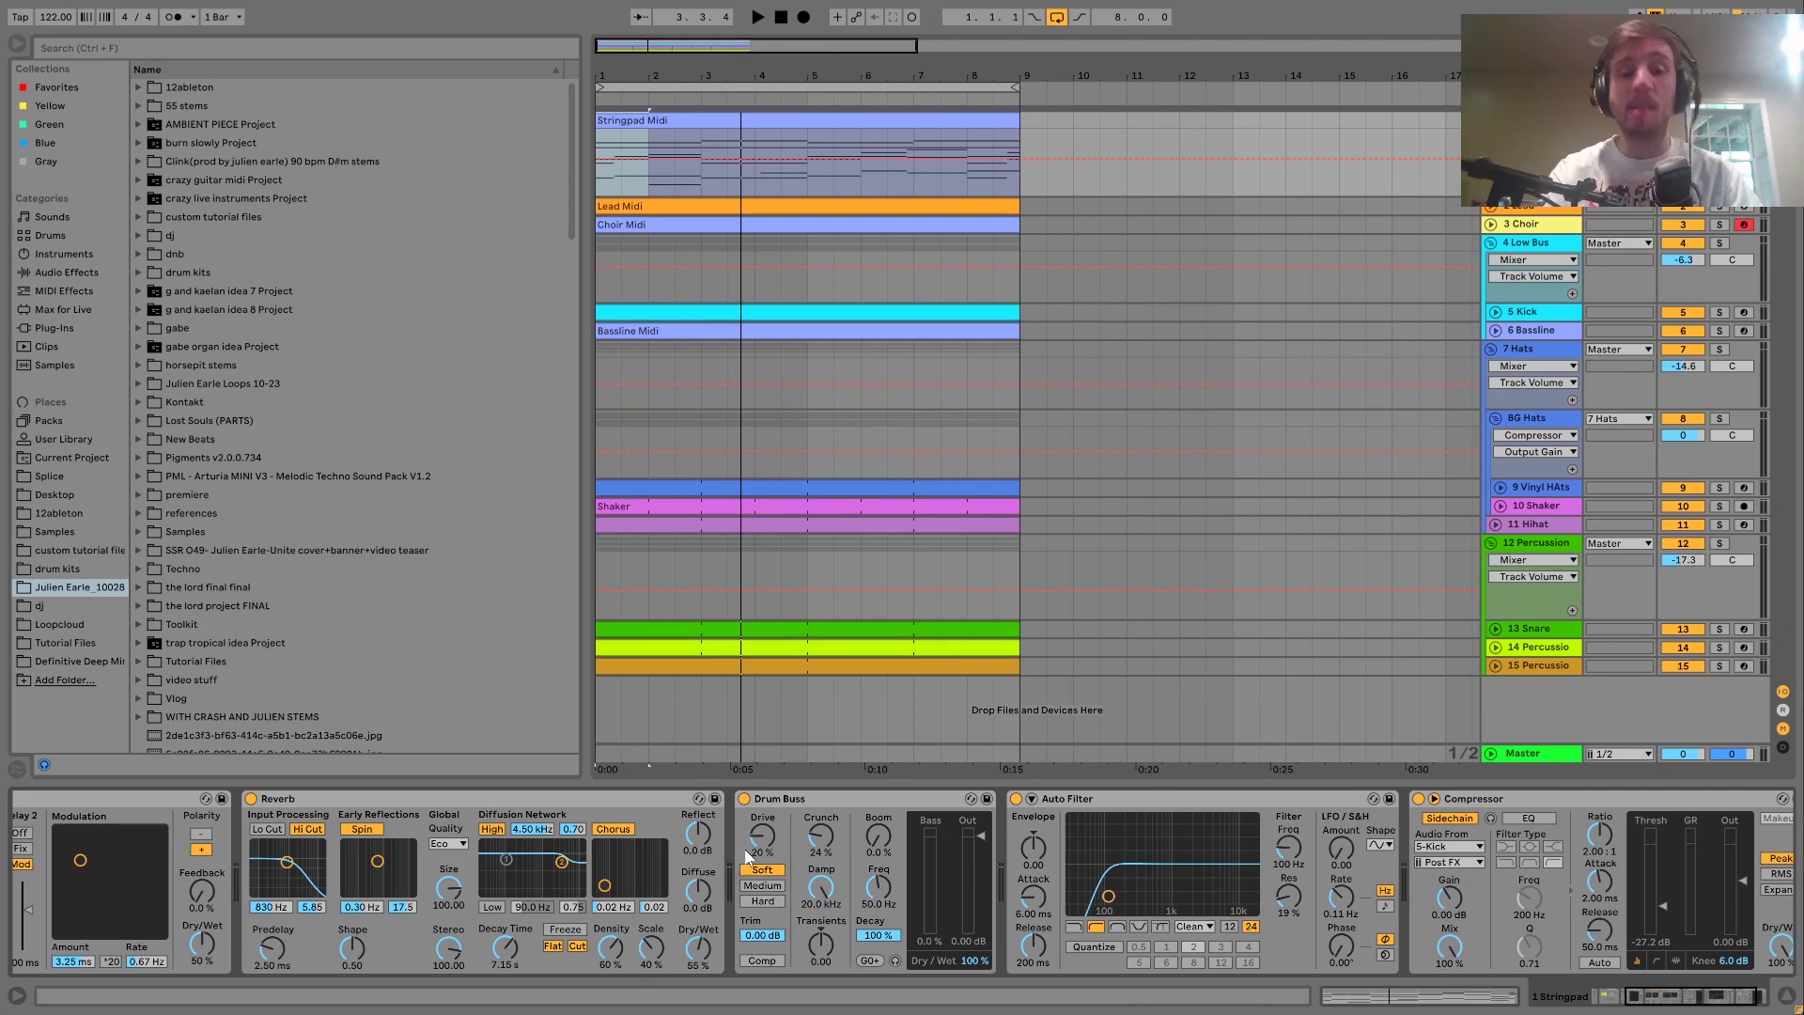
{"action": "scroll", "coordinate": [750, 846], "scroll_direction": "right", "scroll_amount": 2}
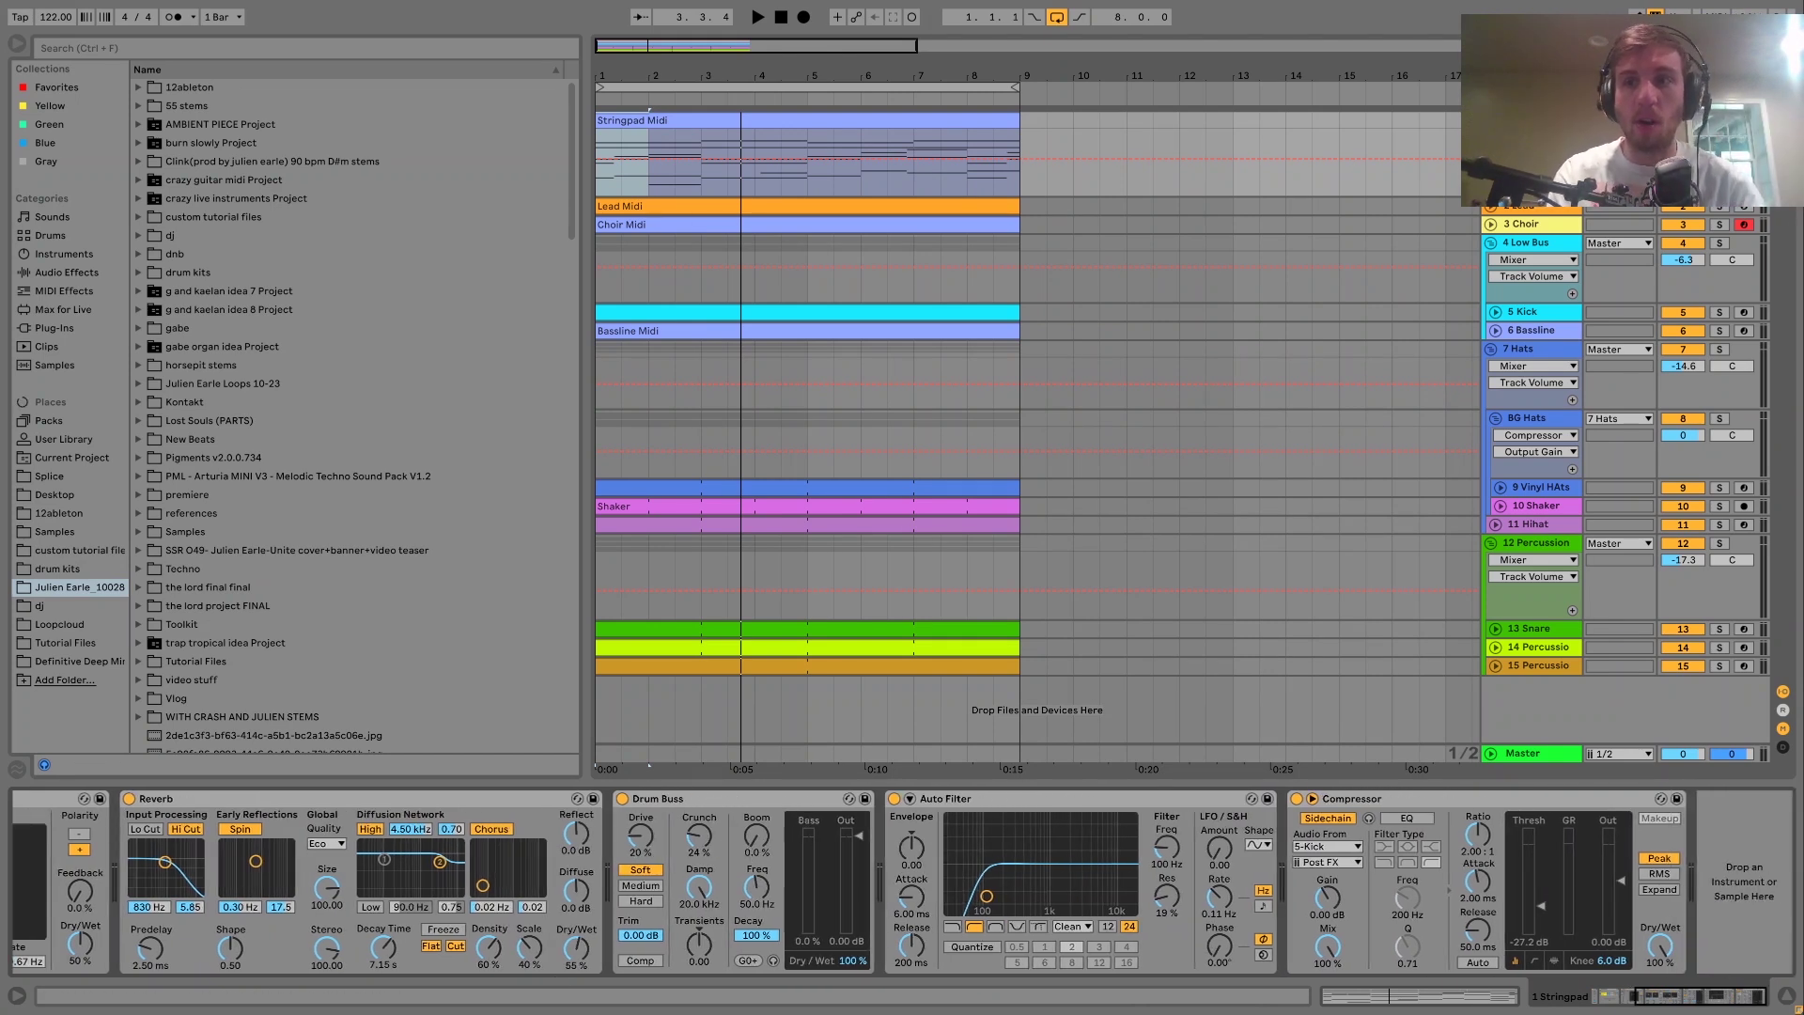
{"action": "key", "text": "space"}
{"action": "key", "text": "space"}
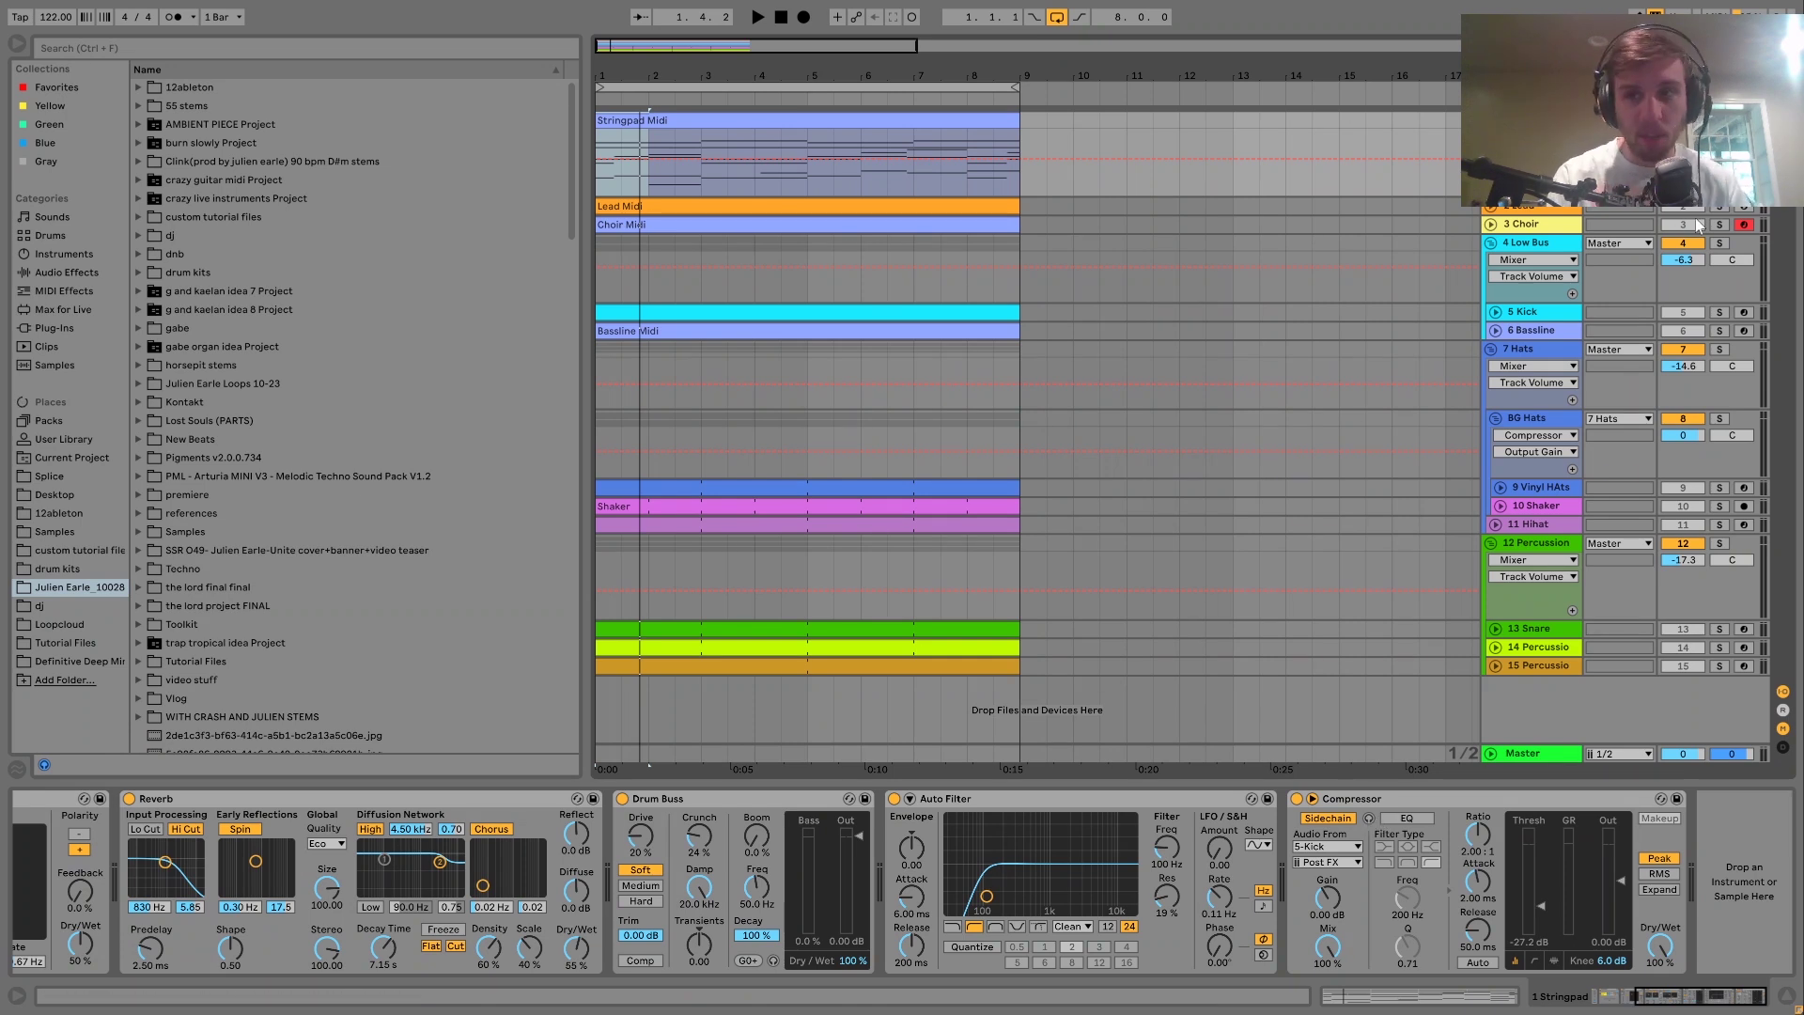
Expand the Lead track, start playback and select the Lead Midi clip
{"action": "left_click", "coordinate": [1493, 209]}
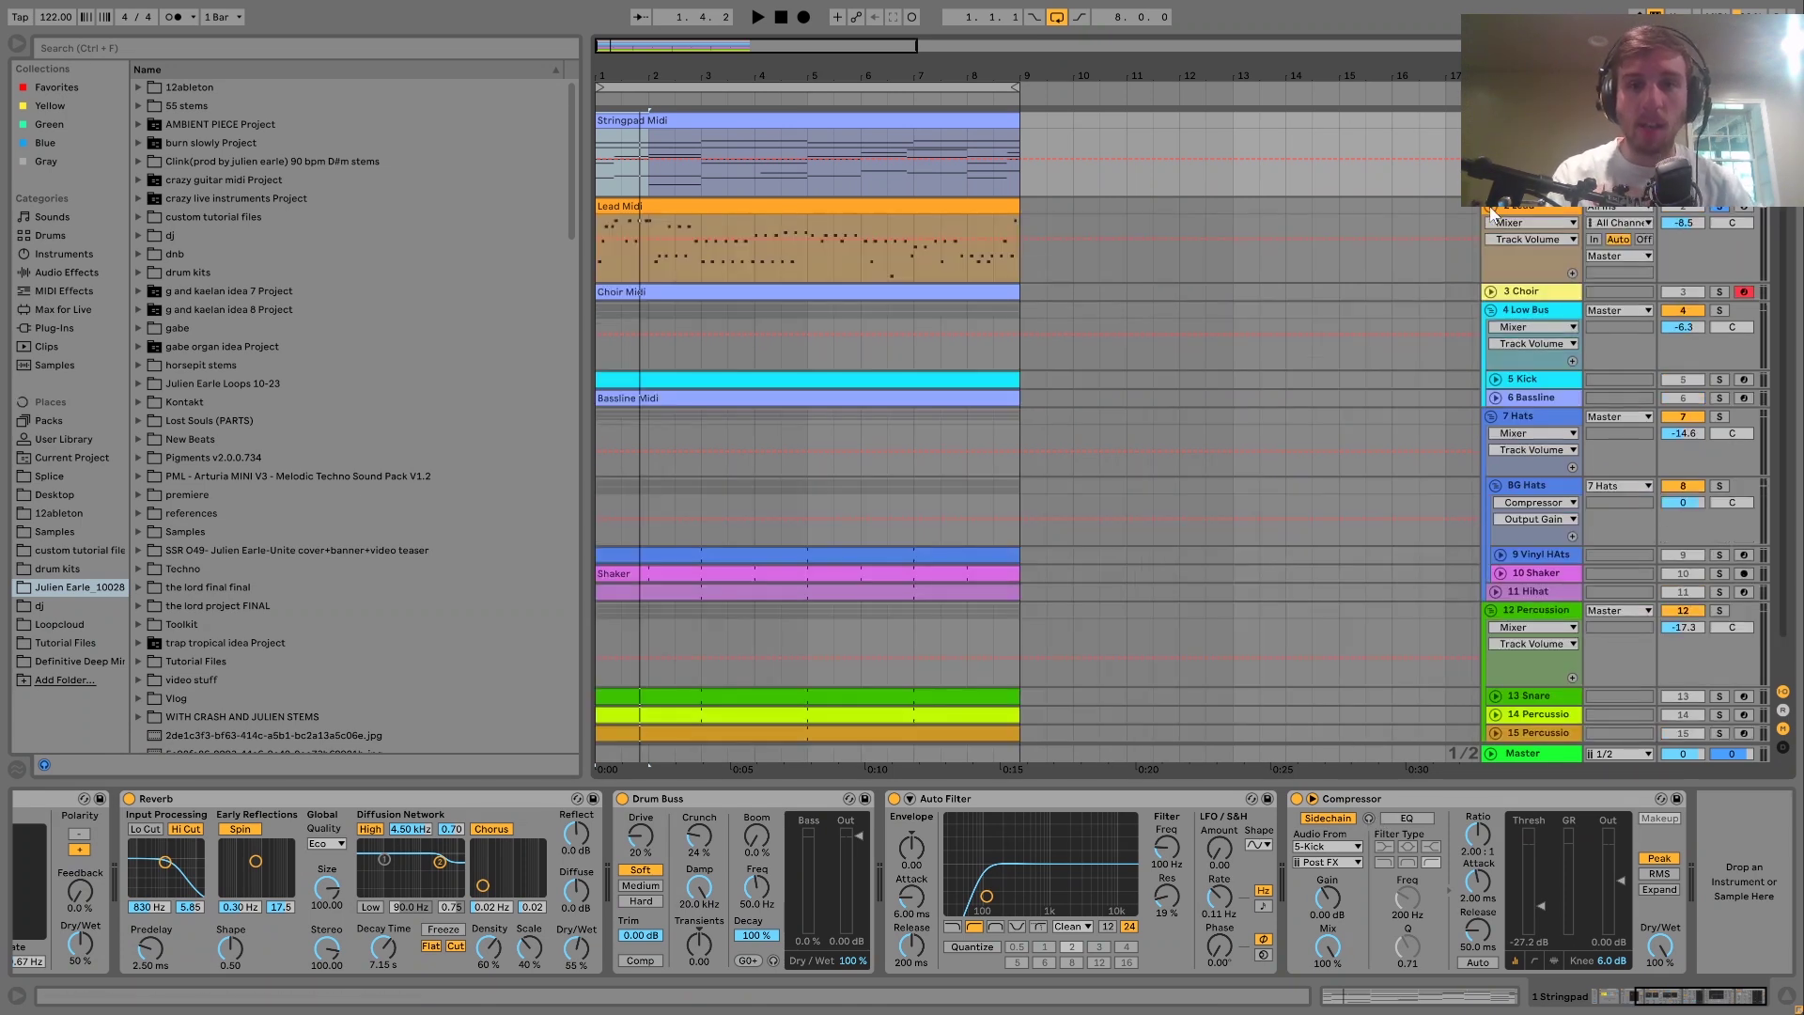
{"action": "key", "text": "space"}
{"action": "left_click", "coordinate": [801, 207]}
{"action": "left_click", "coordinate": [801, 207]}
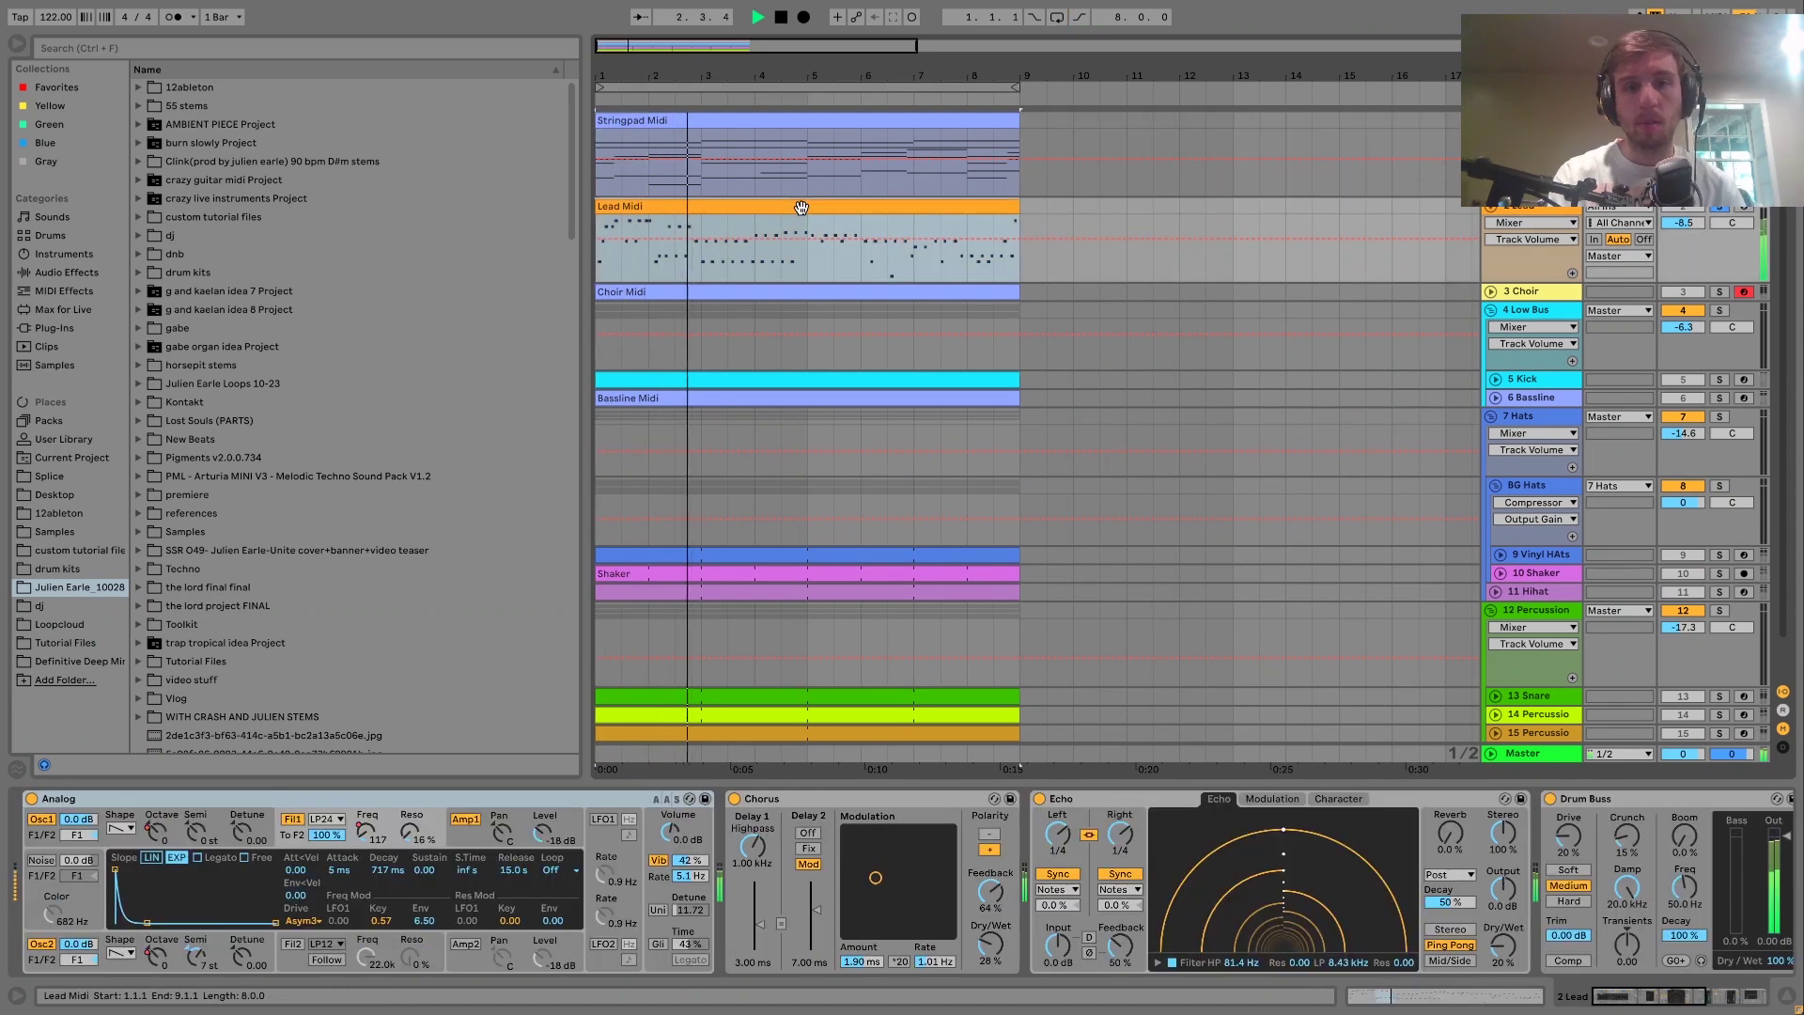
Open the Lead Midi clip's notes, fit the full pitch range in view and play the part to its end
{"action": "double_click", "coordinate": [799, 207]}
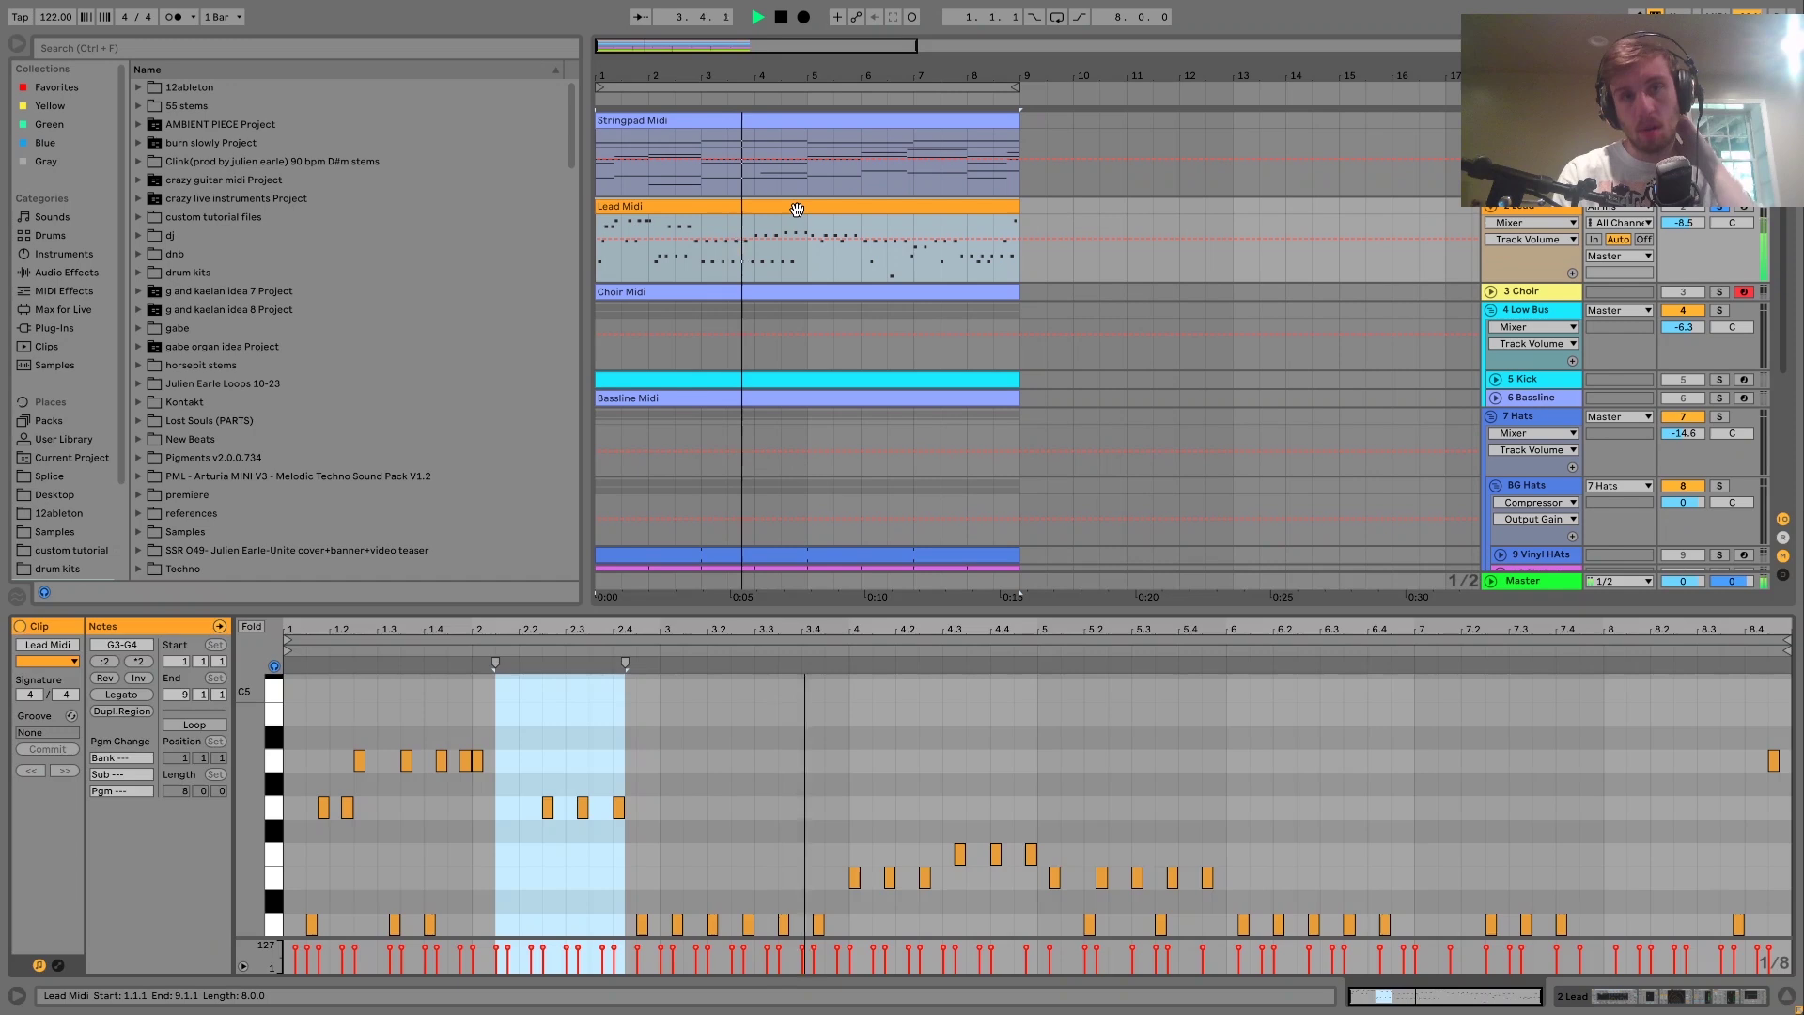
{"action": "left_click_drag", "start_coordinate": [248, 751], "coordinate": [186, 740]}
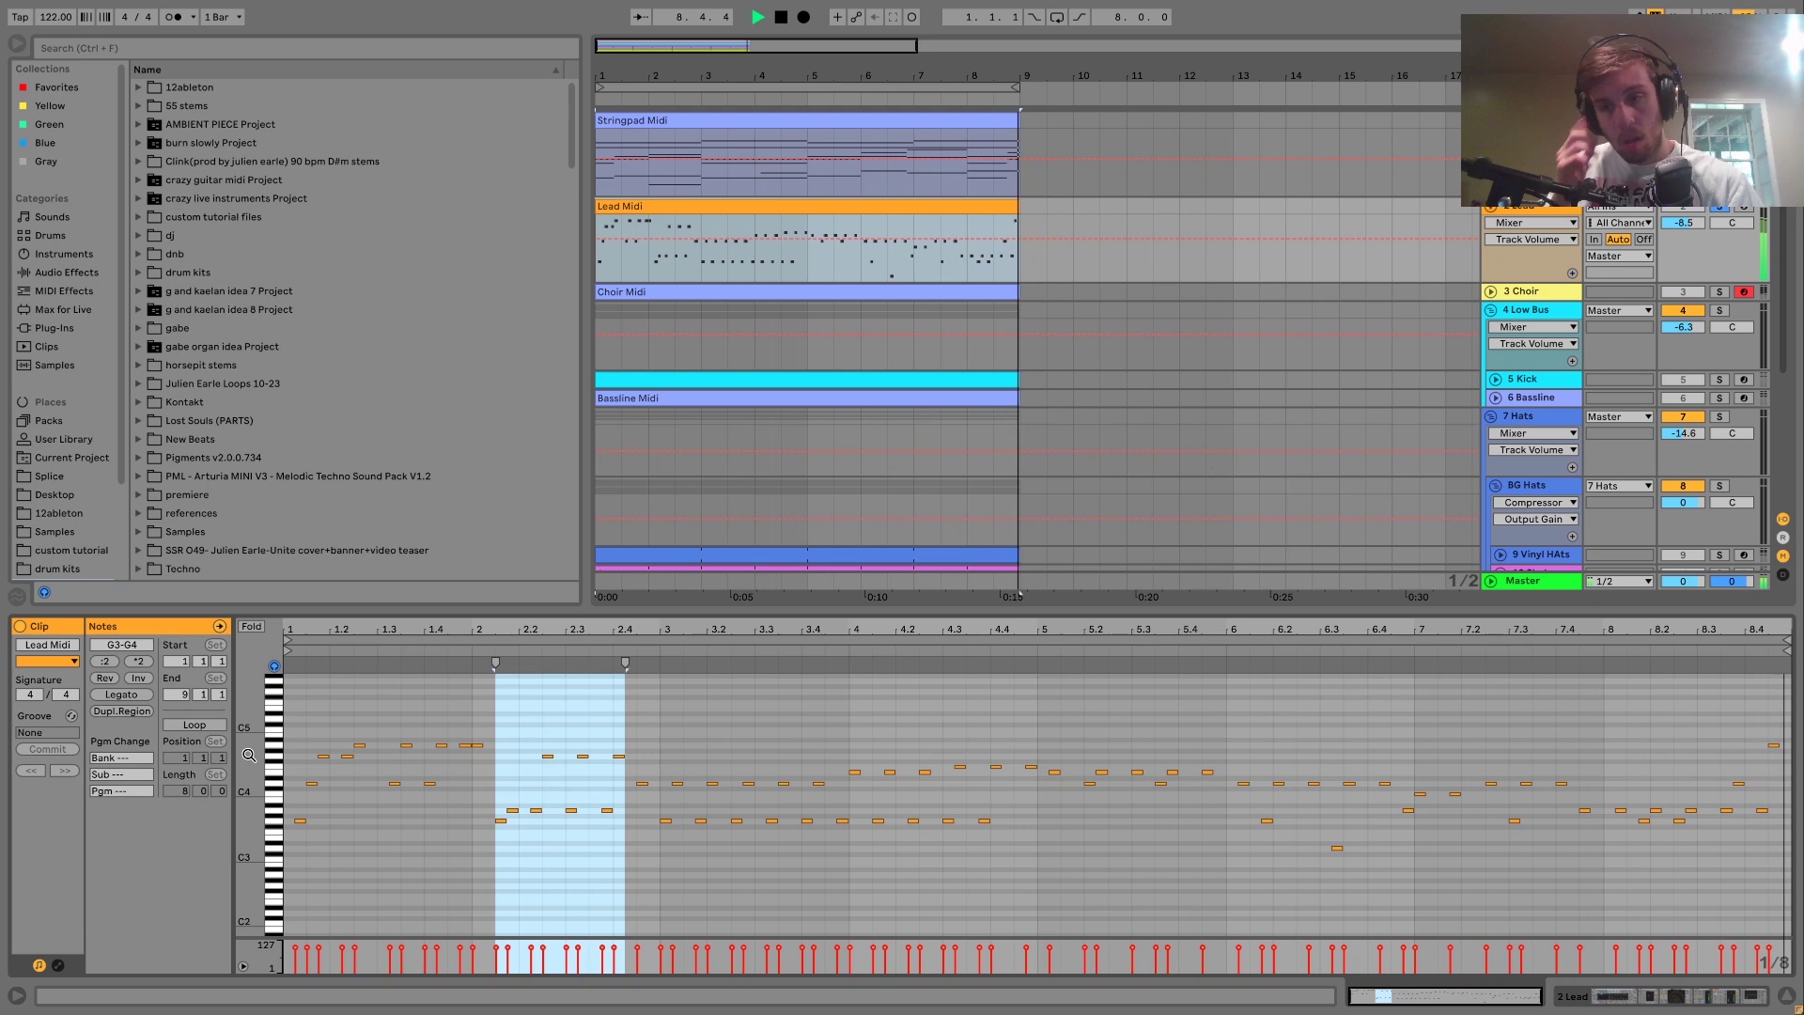
{"action": "key", "text": "space"}
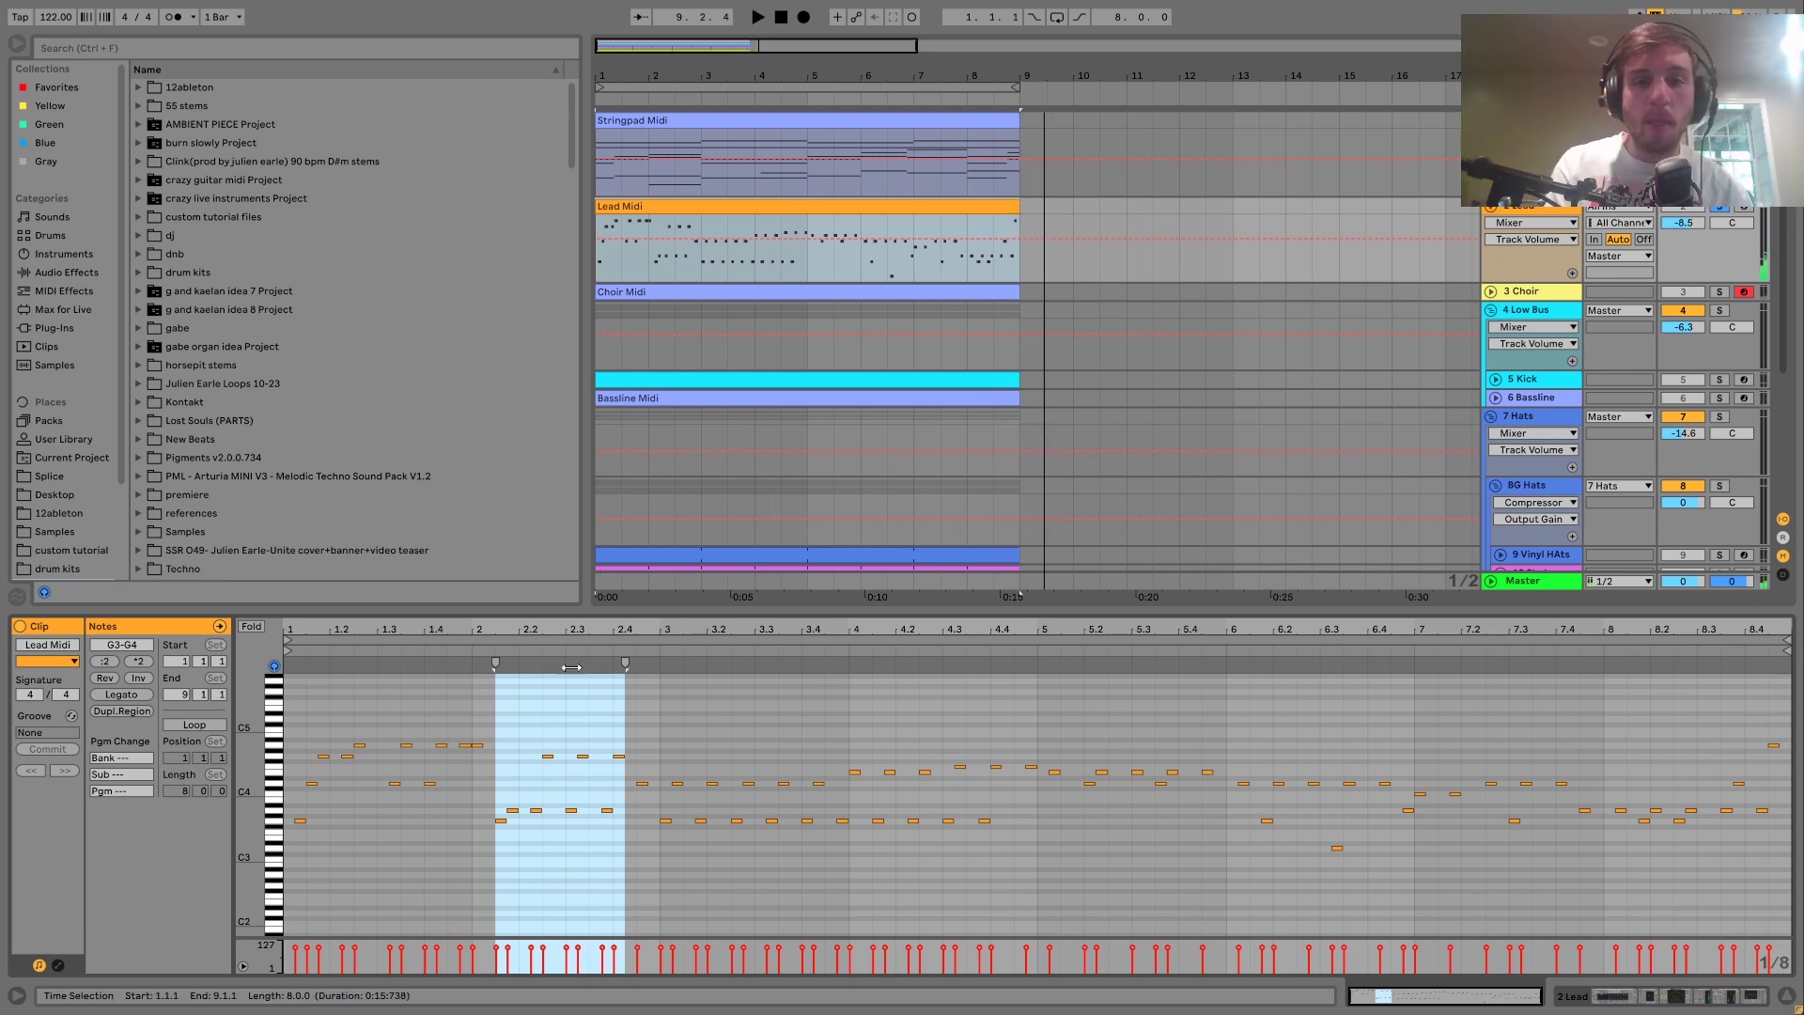
Loop the eight bars of the Lead Midi clip and play the Lead part from the start
{"action": "left_click", "coordinate": [673, 208]}
{"action": "key", "text": "ctrl+l"}
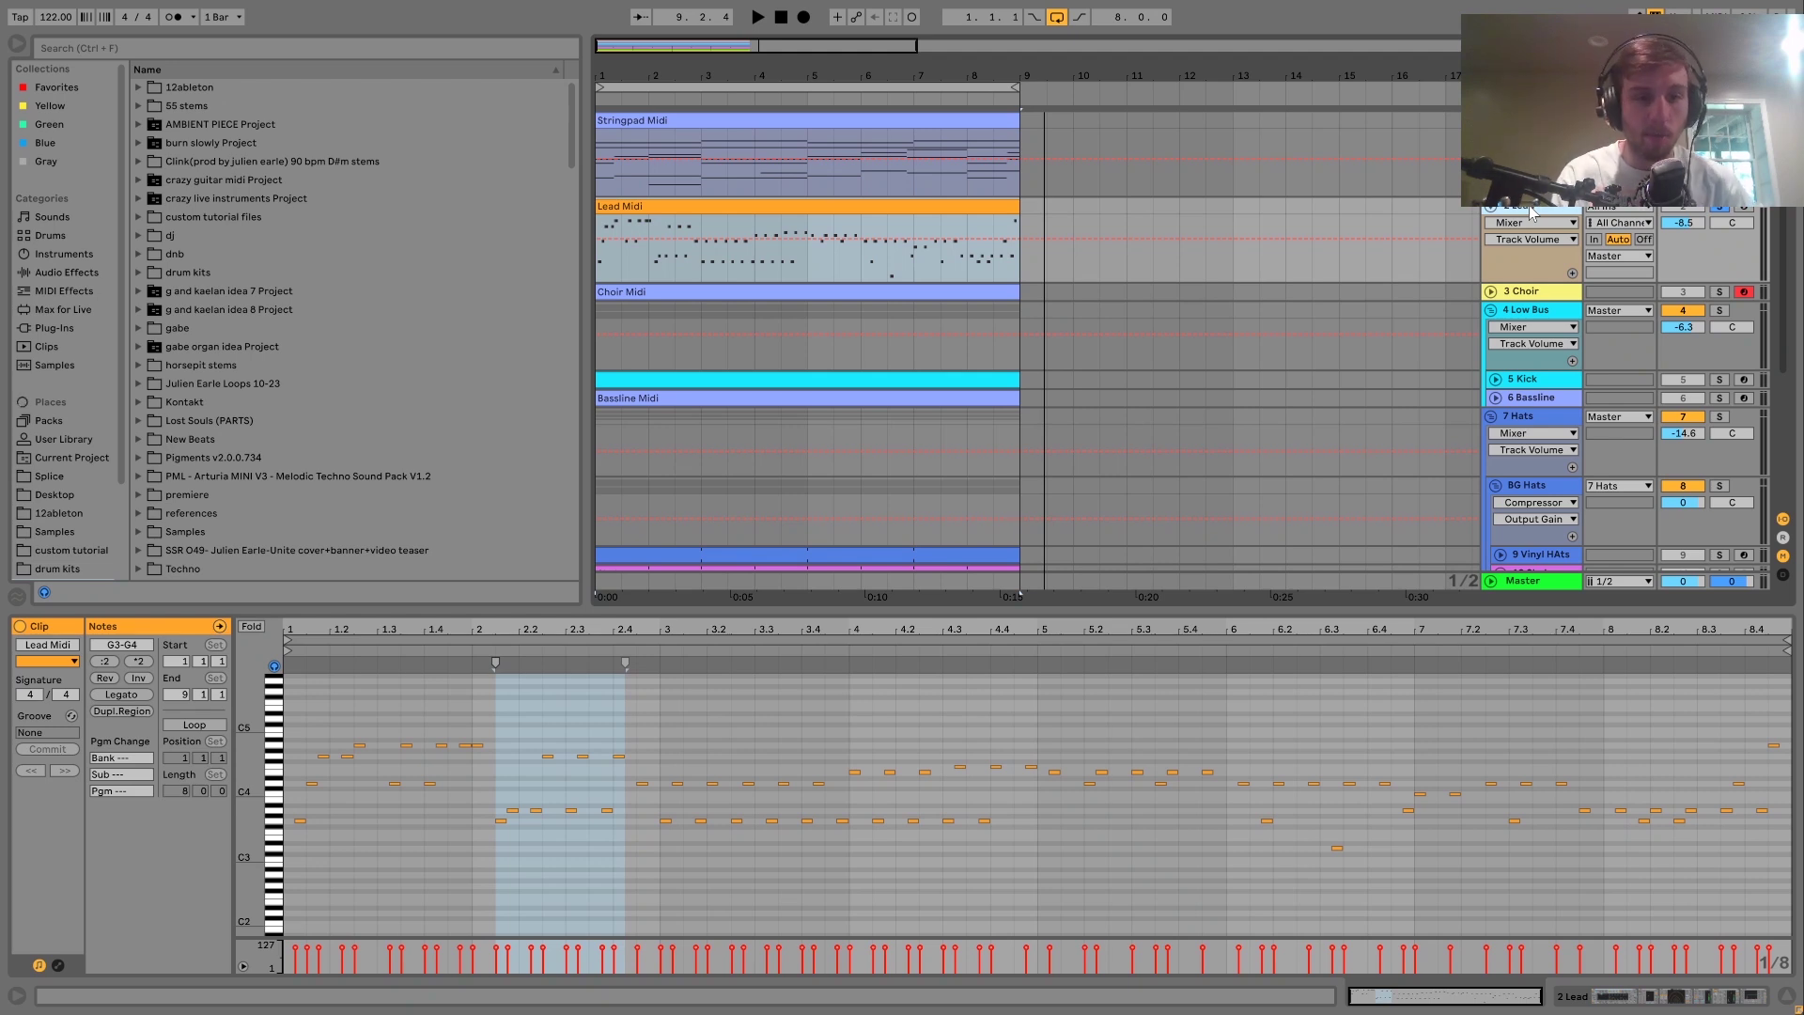
{"action": "key", "text": "space"}
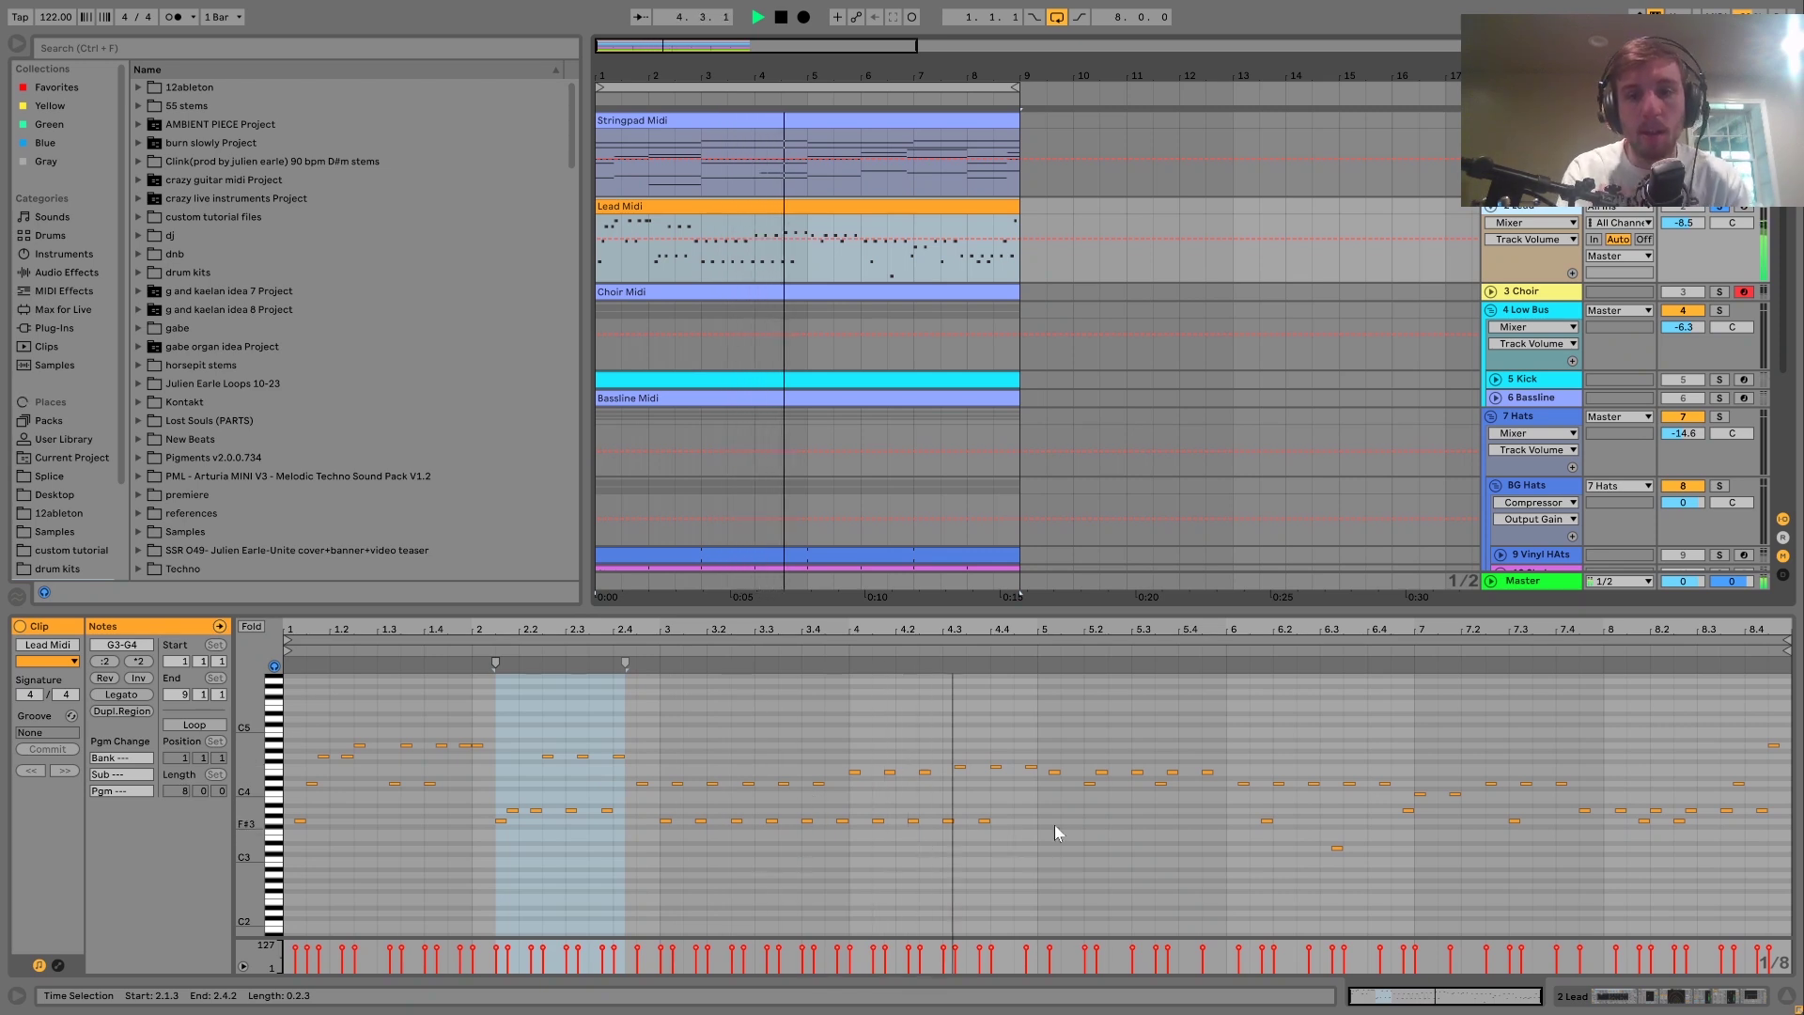
{"action": "key", "text": "space"}
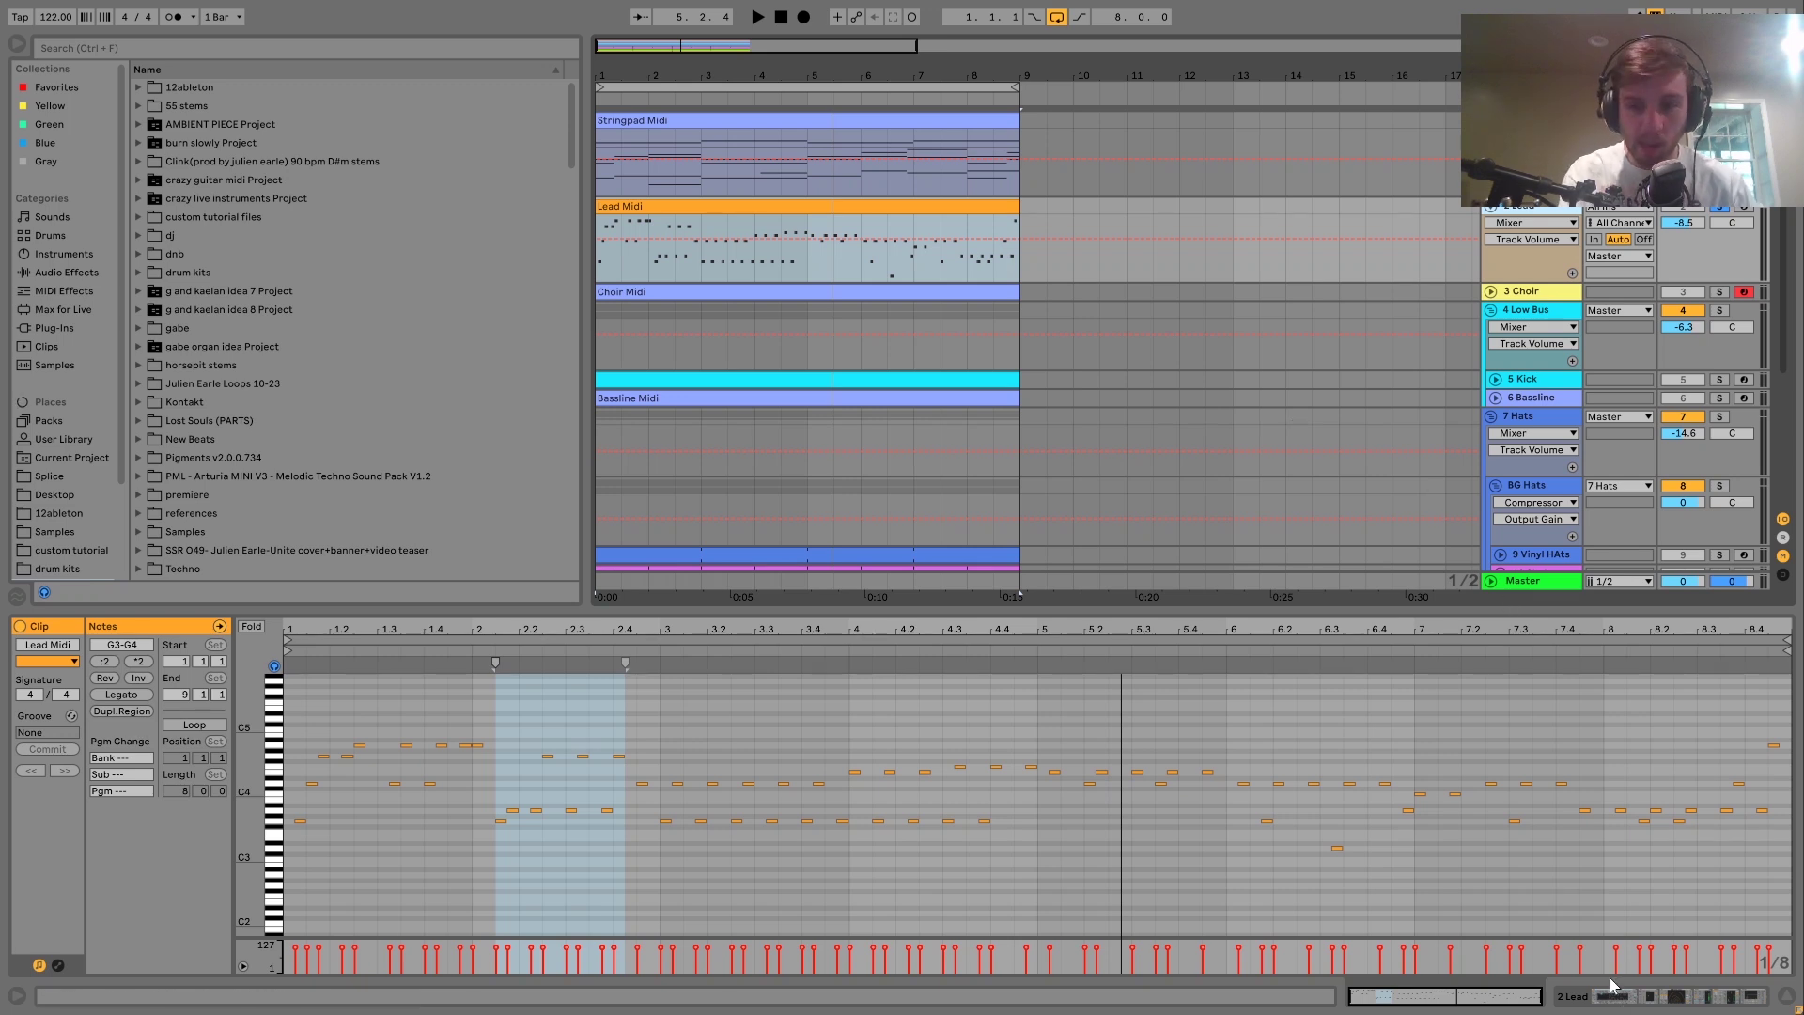
Show the Lead track's devices, arm the track and audition Analog by playing single notes in several octaves
{"action": "left_click", "coordinate": [1601, 1006]}
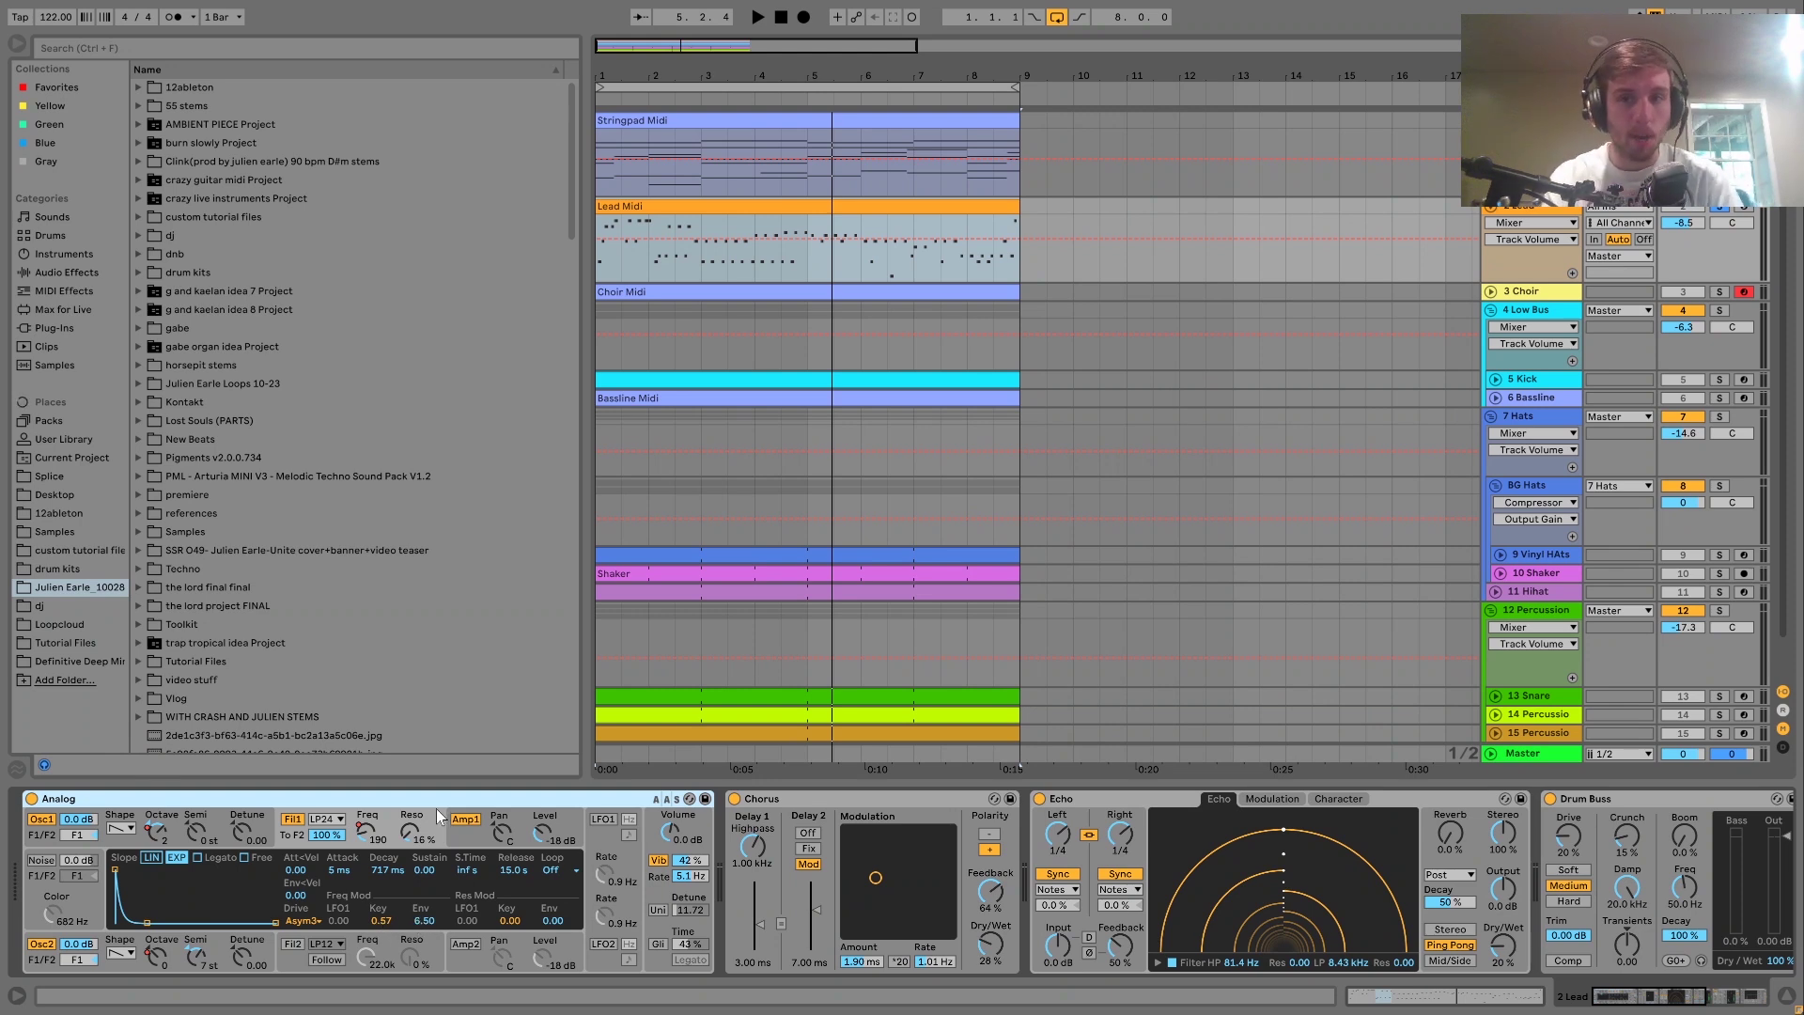
{"action": "left_click", "coordinate": [1743, 210]}
{"action": "key", "text": "a"}
{"action": "key", "text": "z"}
{"action": "key", "text": "a"}
{"action": "key", "text": "z"}
{"action": "key", "text": "a"}
{"action": "key", "text": "x"}
{"action": "key", "text": "x"}
{"action": "key", "text": "z"}
{"action": "key", "text": "z"}
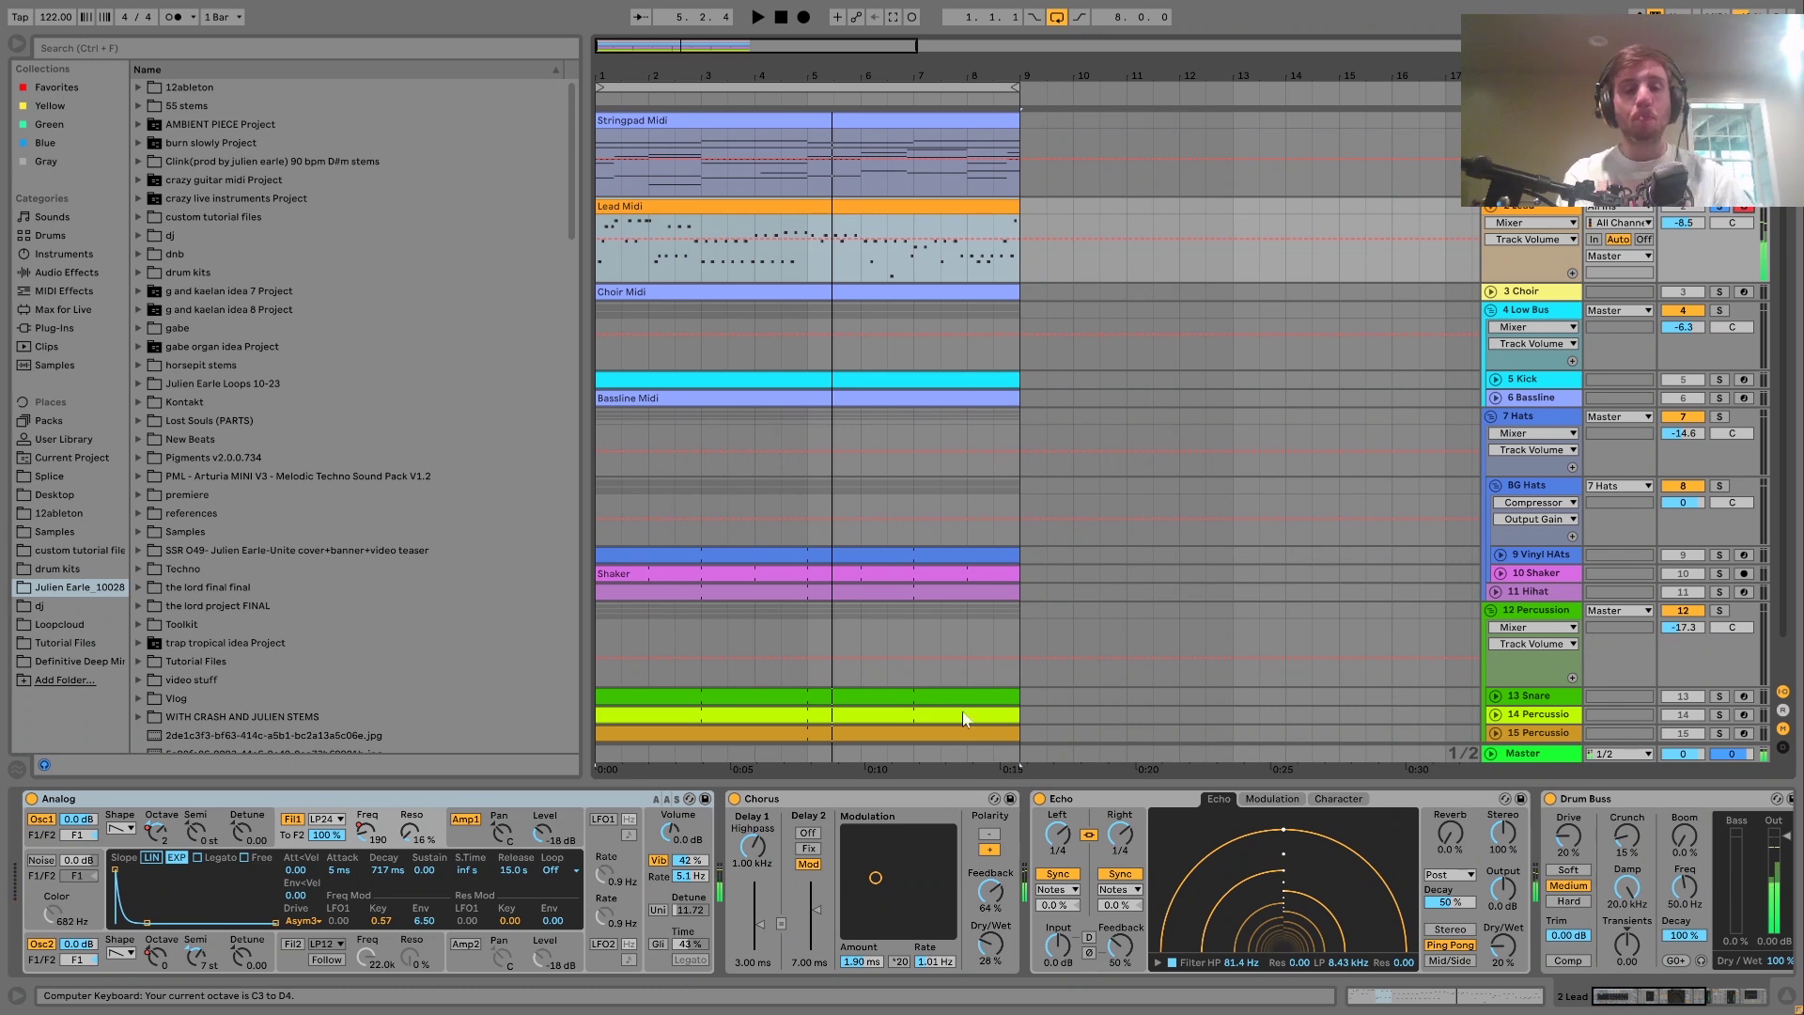
Inspect Analog's Amp1 envelope and show the F1 Freq automation in its own lane on the Lead track
{"action": "left_click", "coordinate": [459, 835]}
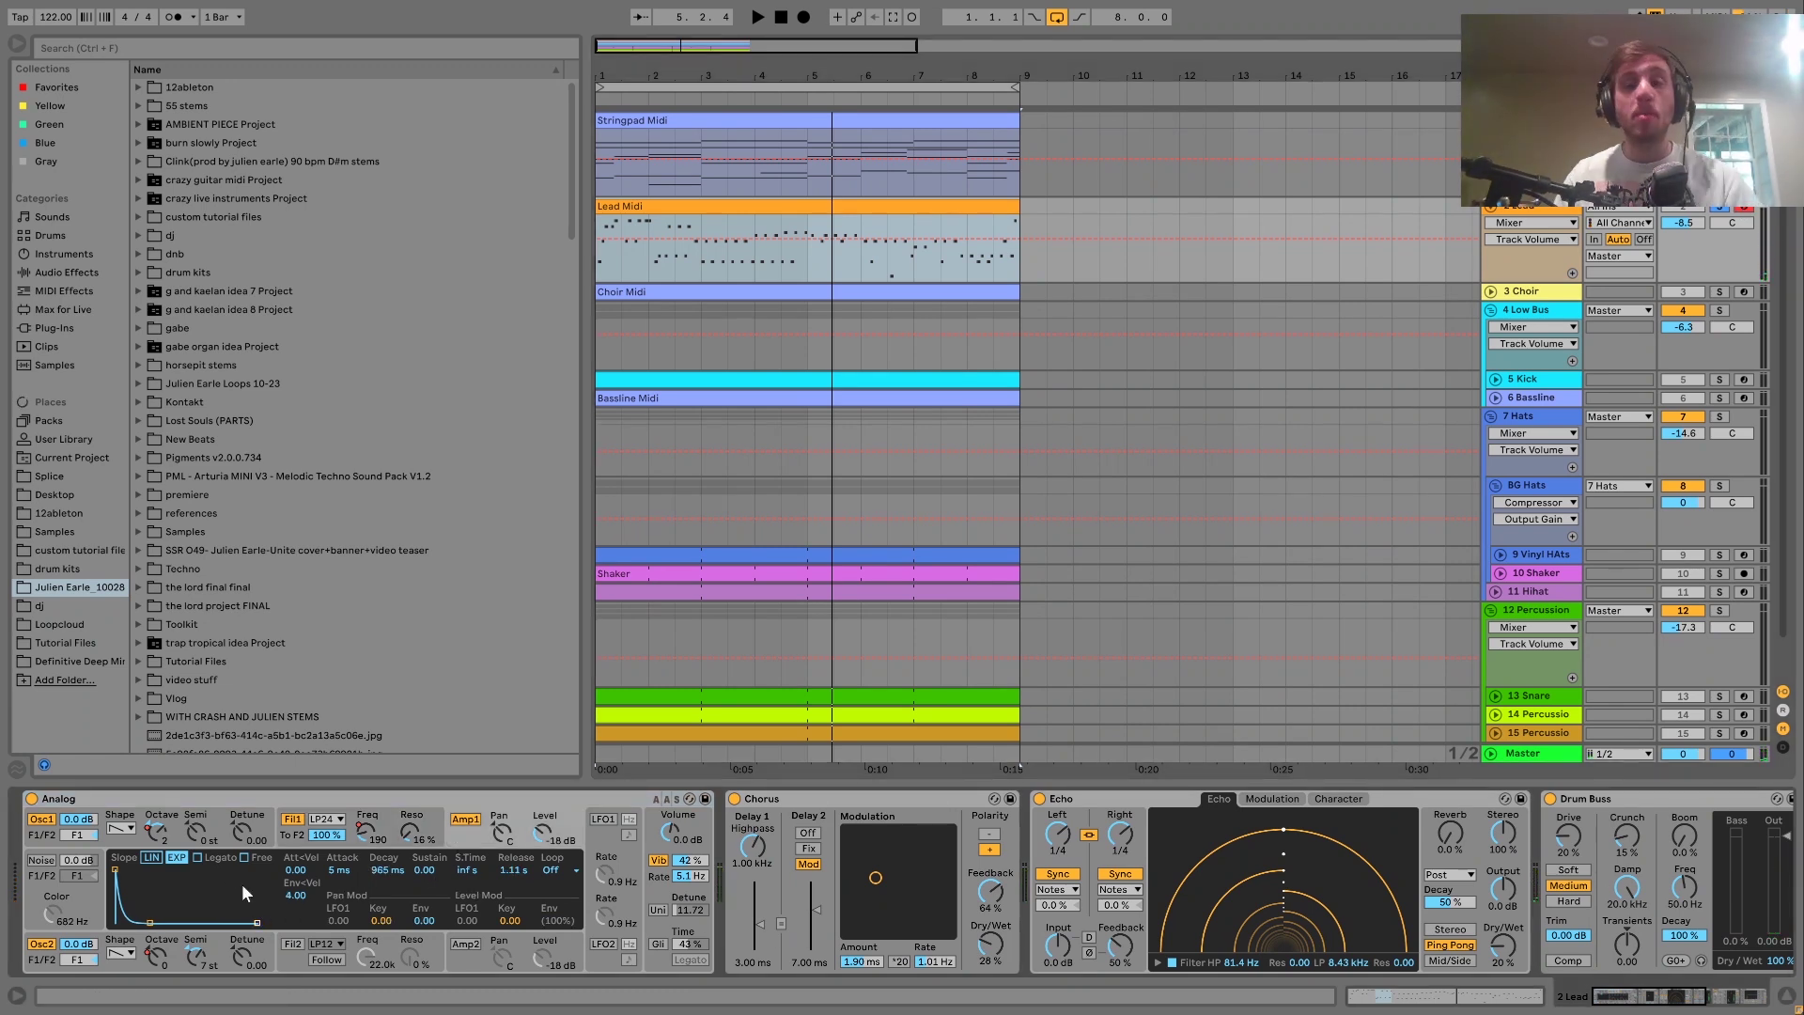
{"action": "left_click", "coordinate": [371, 823]}
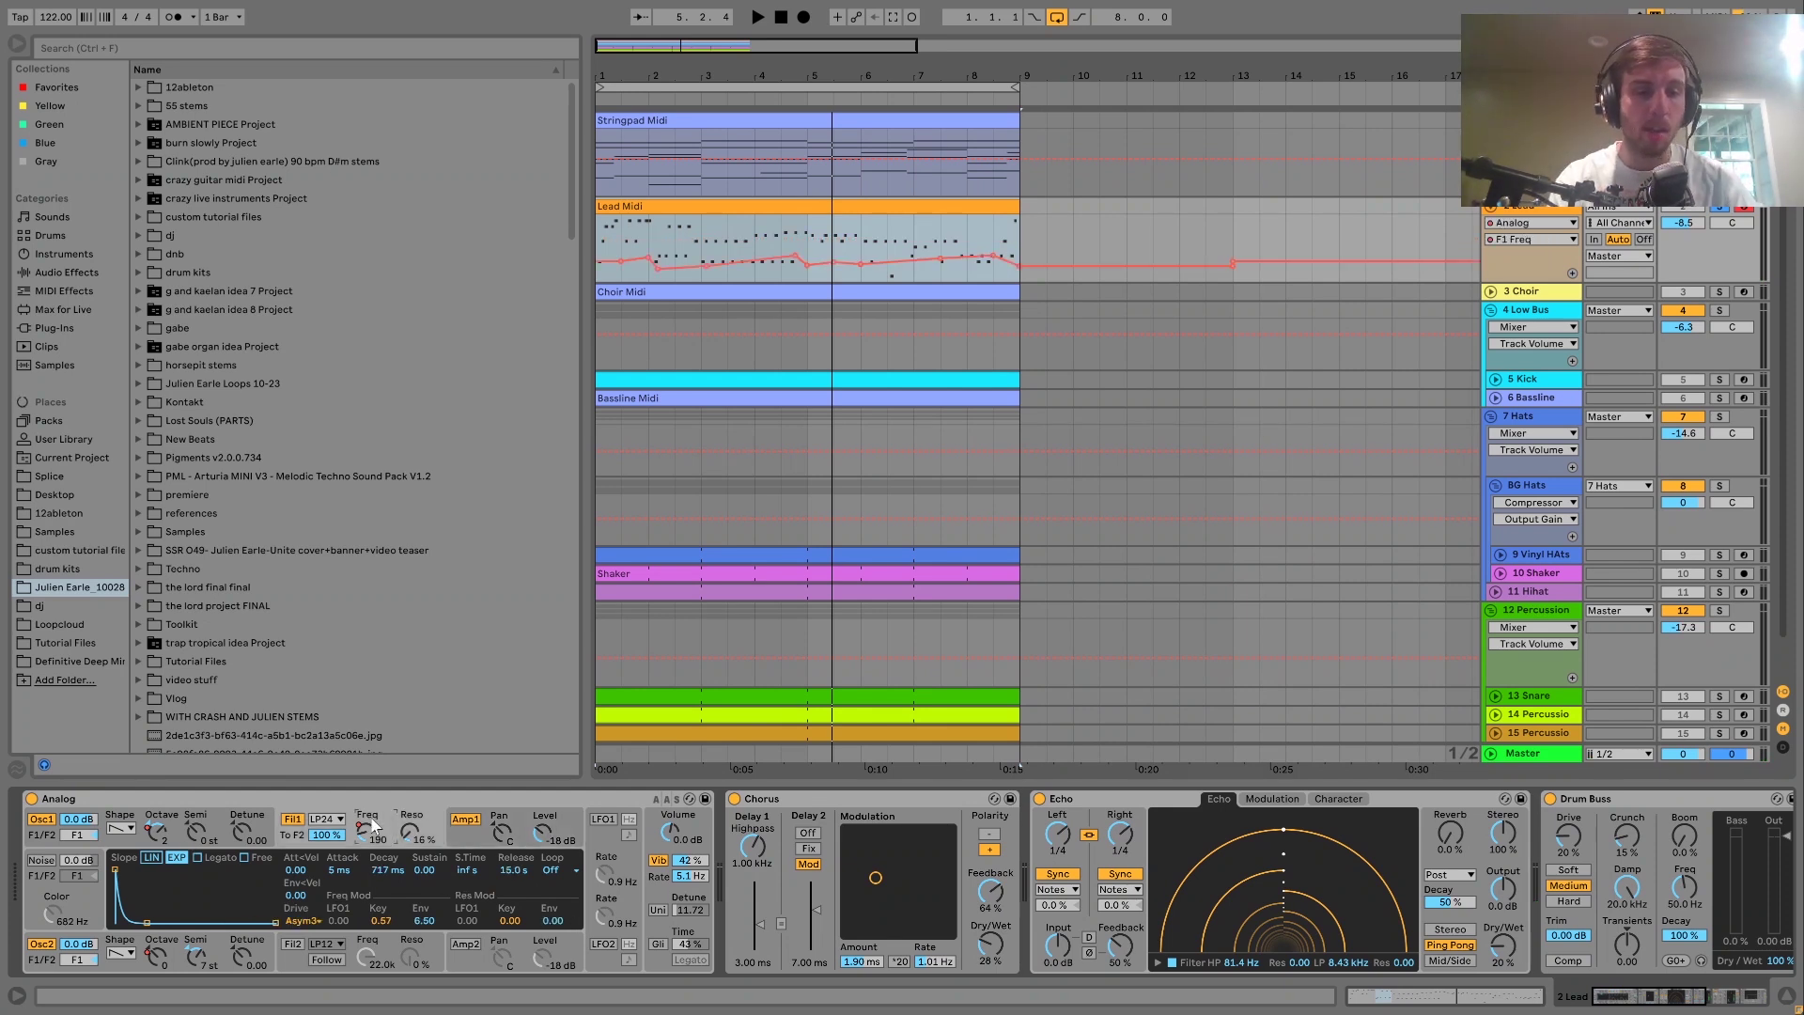
{"action": "left_click", "coordinate": [435, 852]}
Show Analog's OSC1 Octave automation in its own lane and display the OSC2 Octave automation on the Lead clip
{"action": "left_click", "coordinate": [157, 832]}
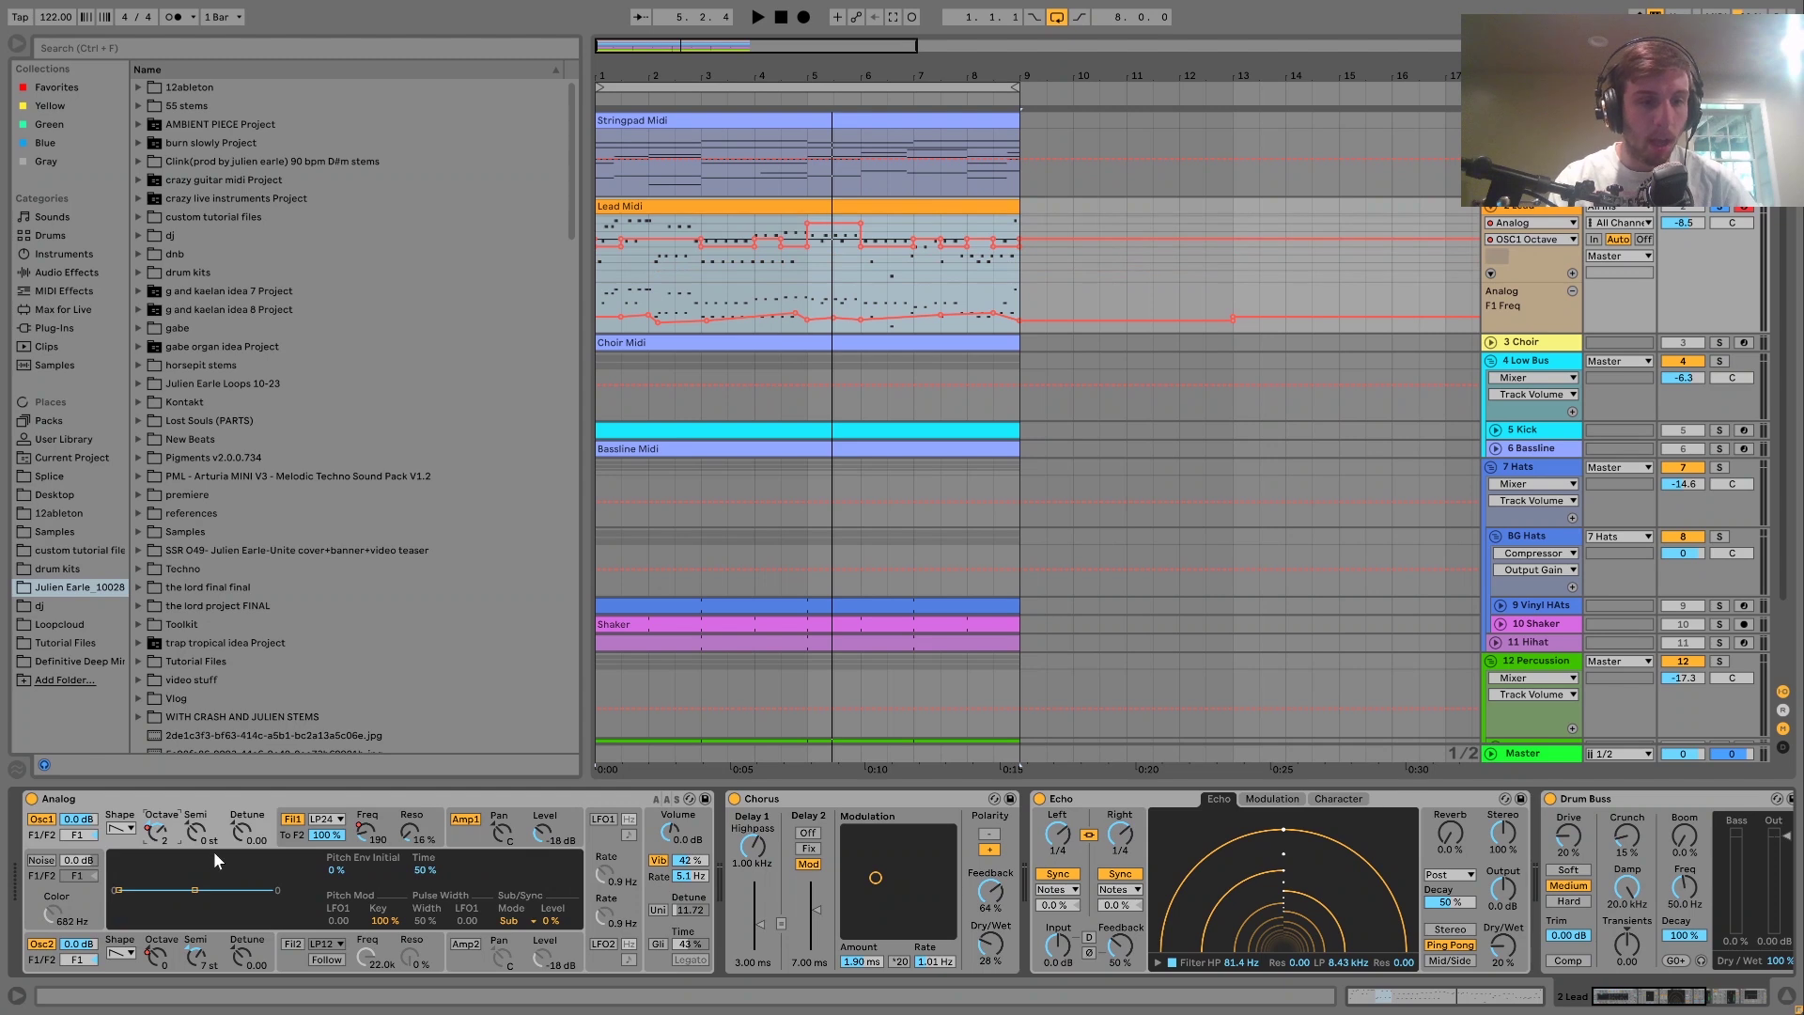
{"action": "left_click", "coordinate": [214, 852]}
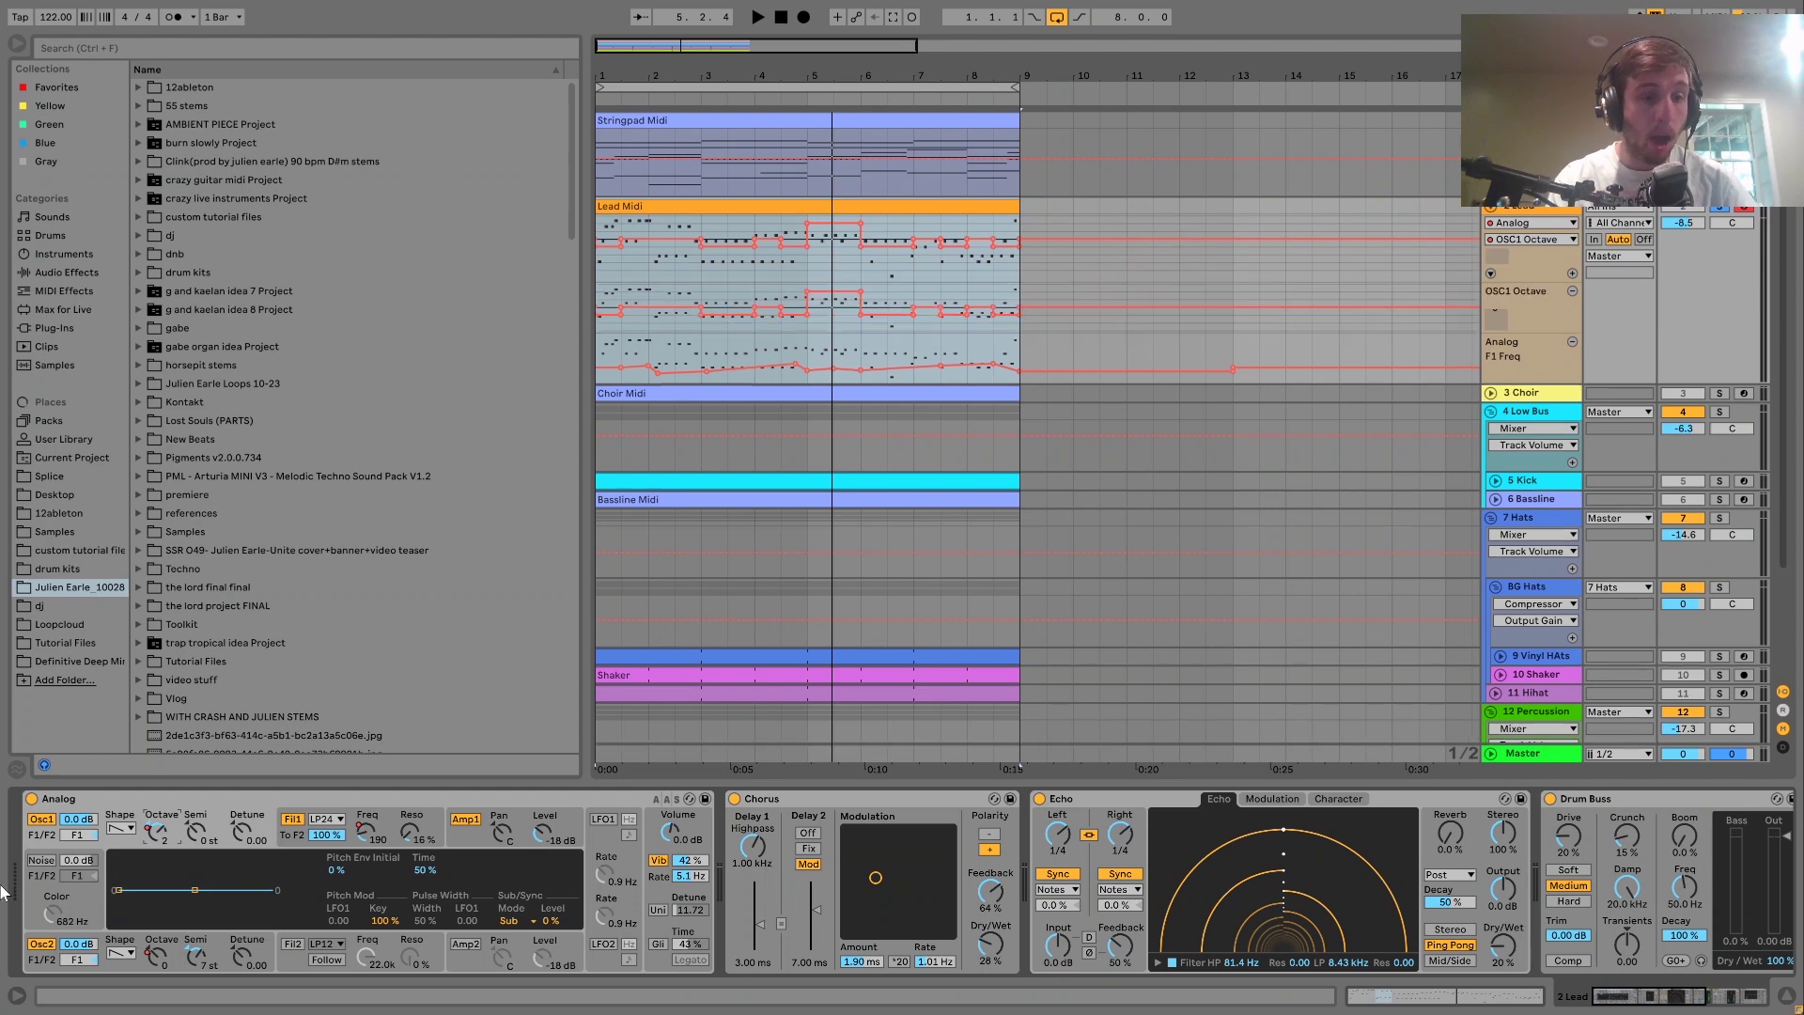
{"action": "left_click", "coordinate": [157, 960]}
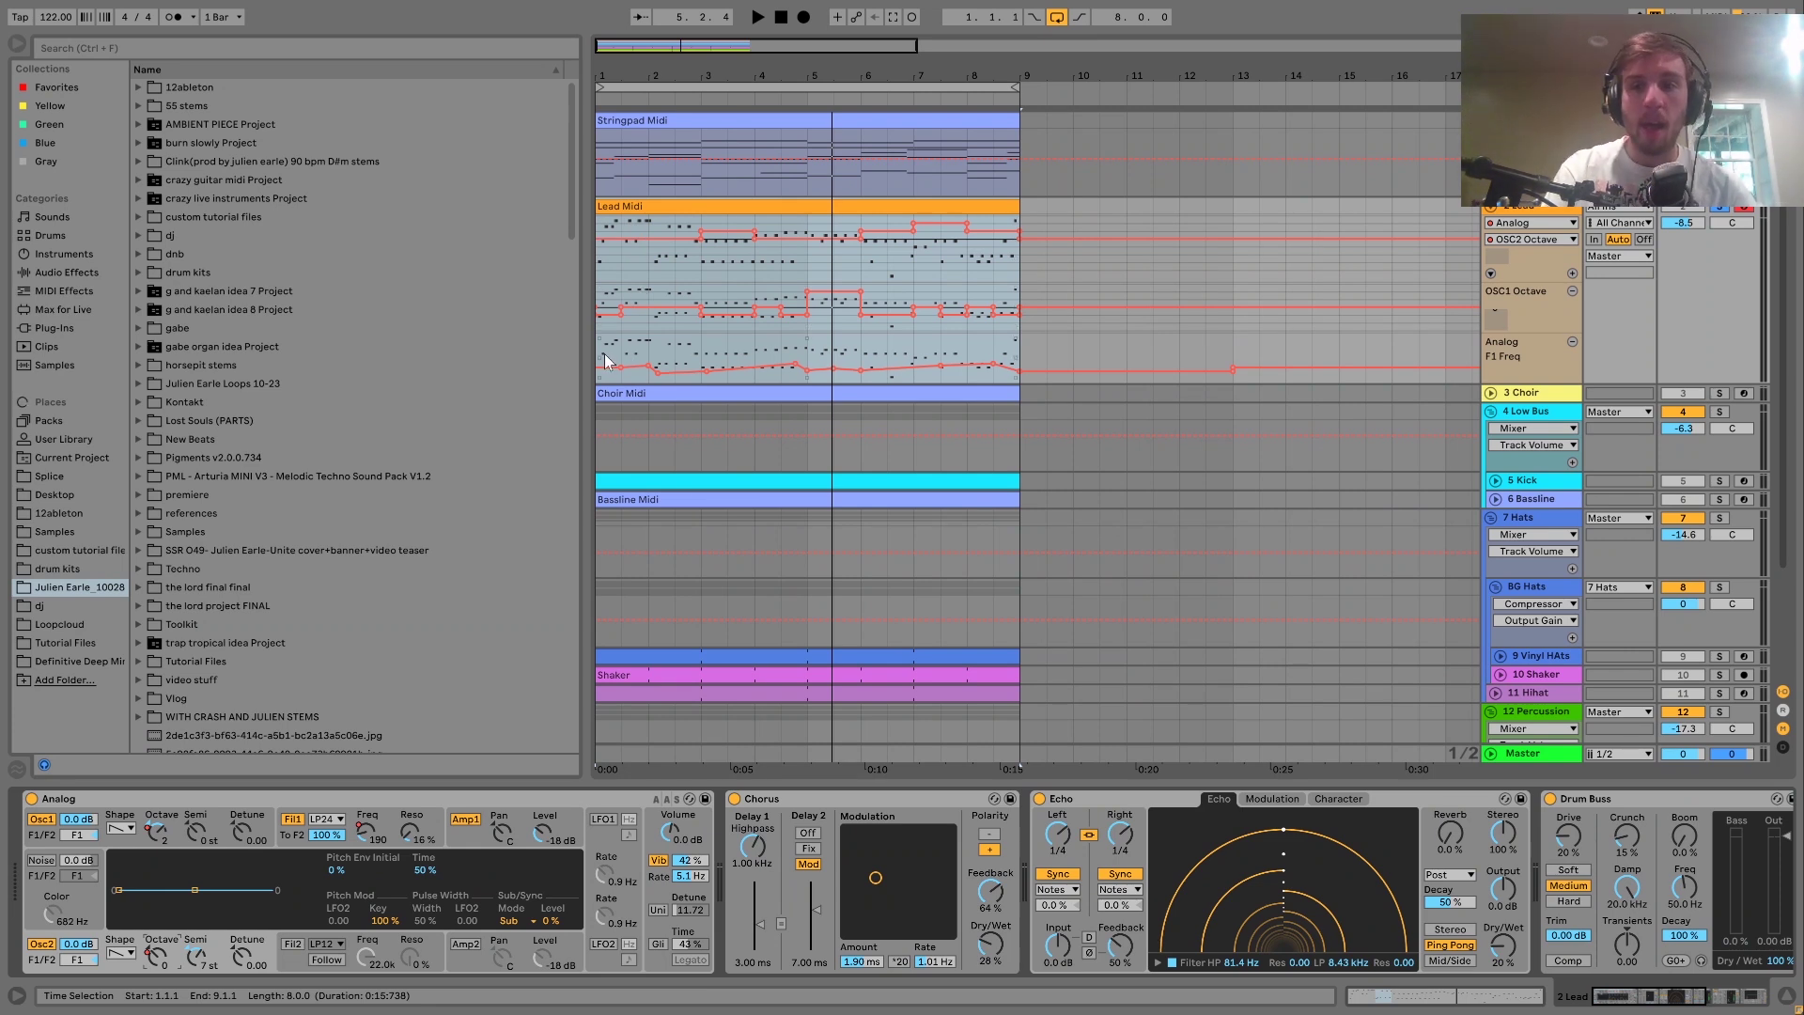
Listen to the Lead's filter and octave automation from bar 1 and again from bar 2
{"action": "key", "text": "space"}
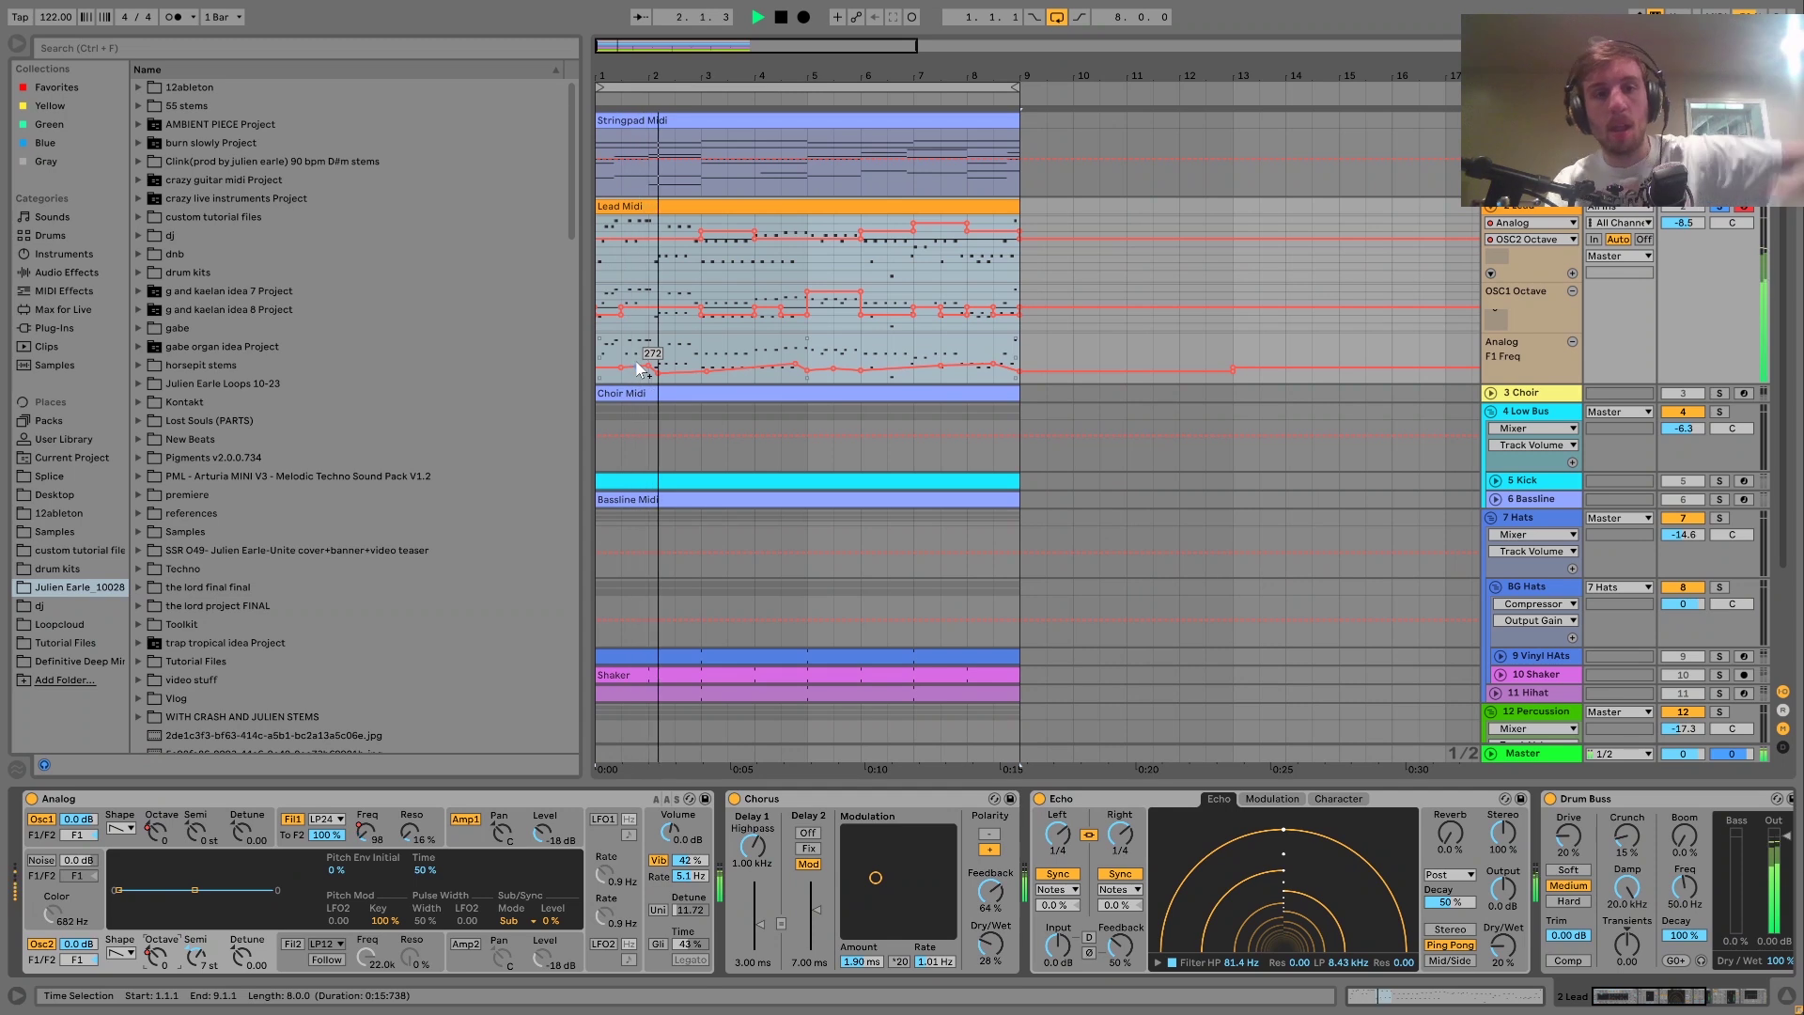
{"action": "key", "text": "space"}
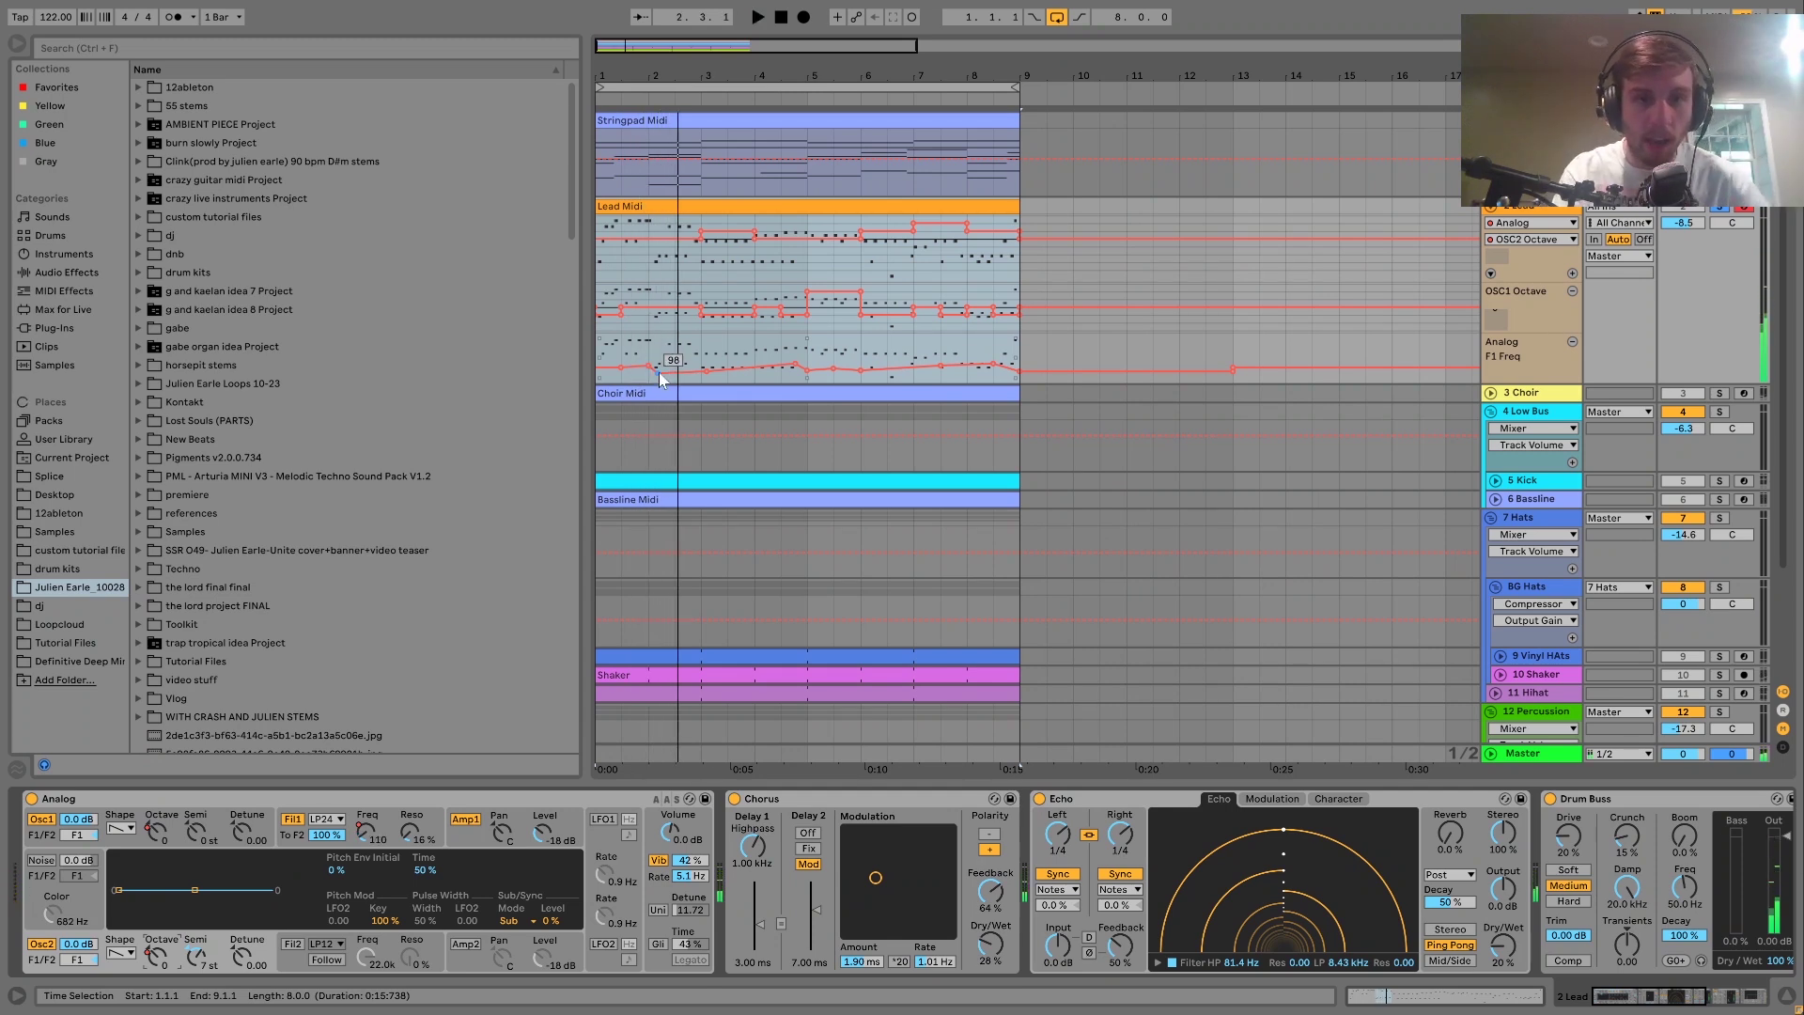
{"action": "left_click", "coordinate": [654, 175]}
{"action": "key", "text": "space"}
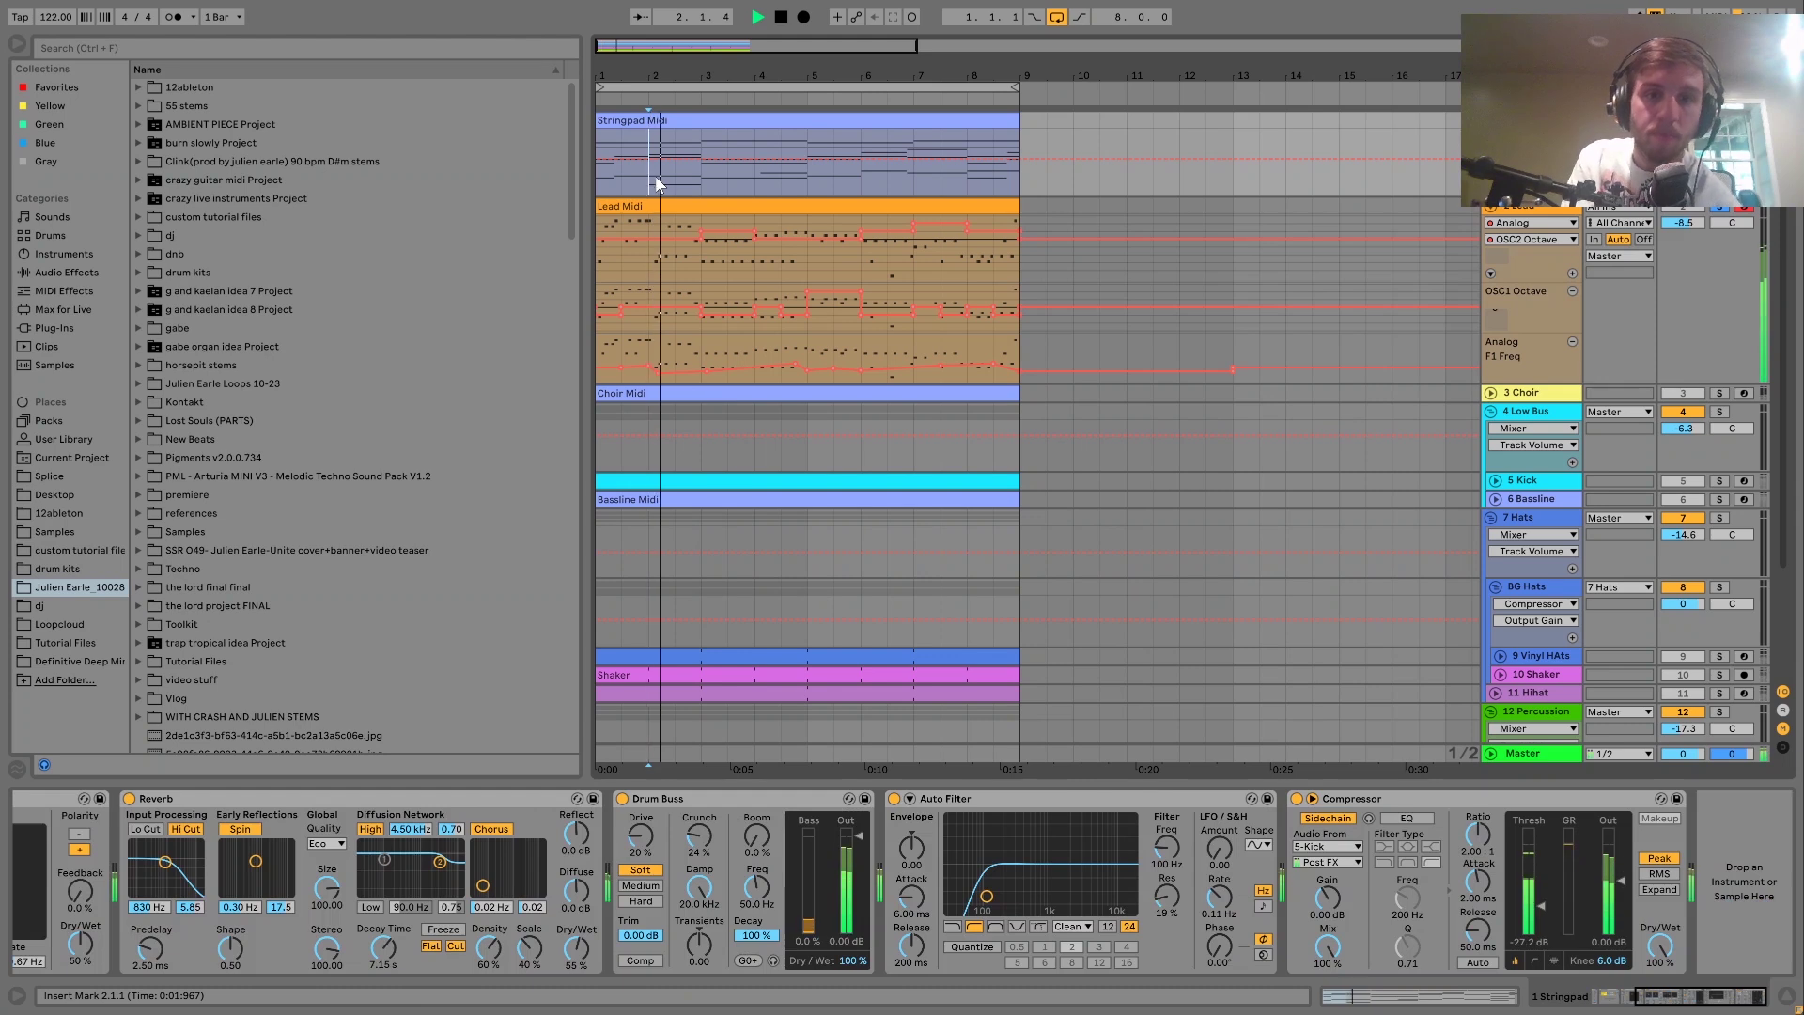
Listen to the automated Lead part from position 3.3.1 and again from 4.3.1
{"action": "left_click", "coordinate": [725, 353]}
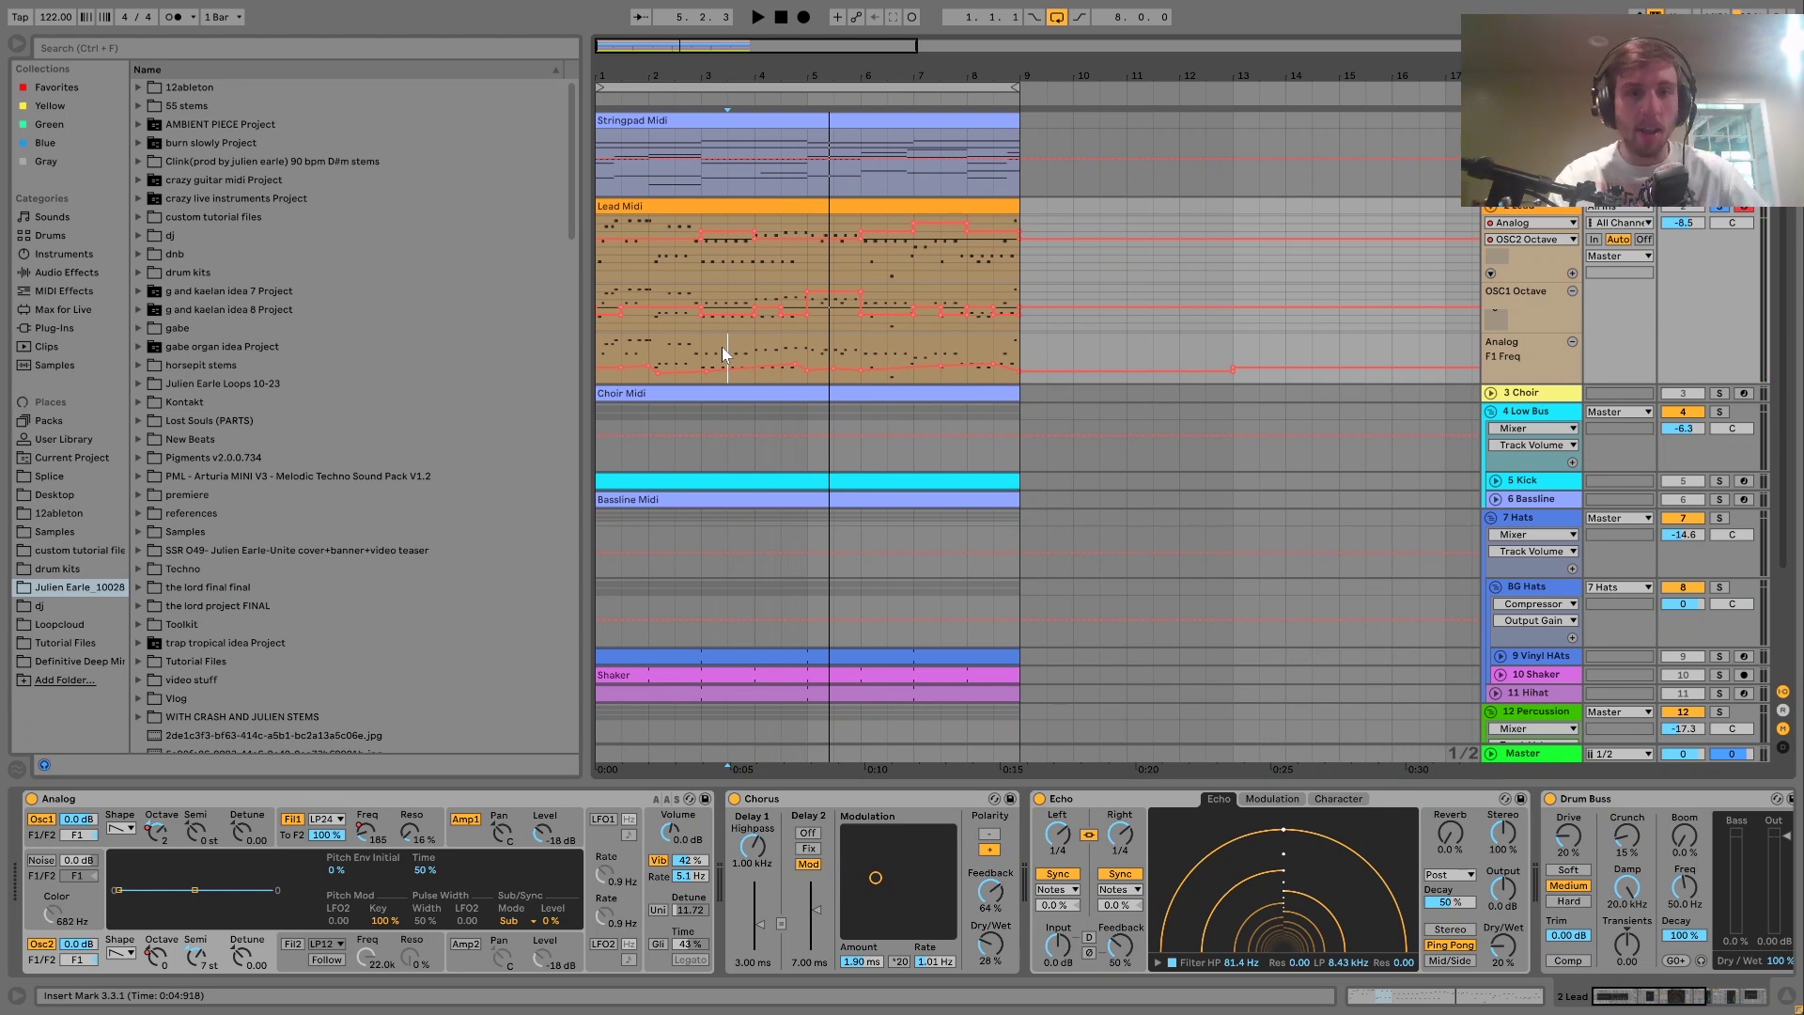
{"action": "key", "text": "space"}
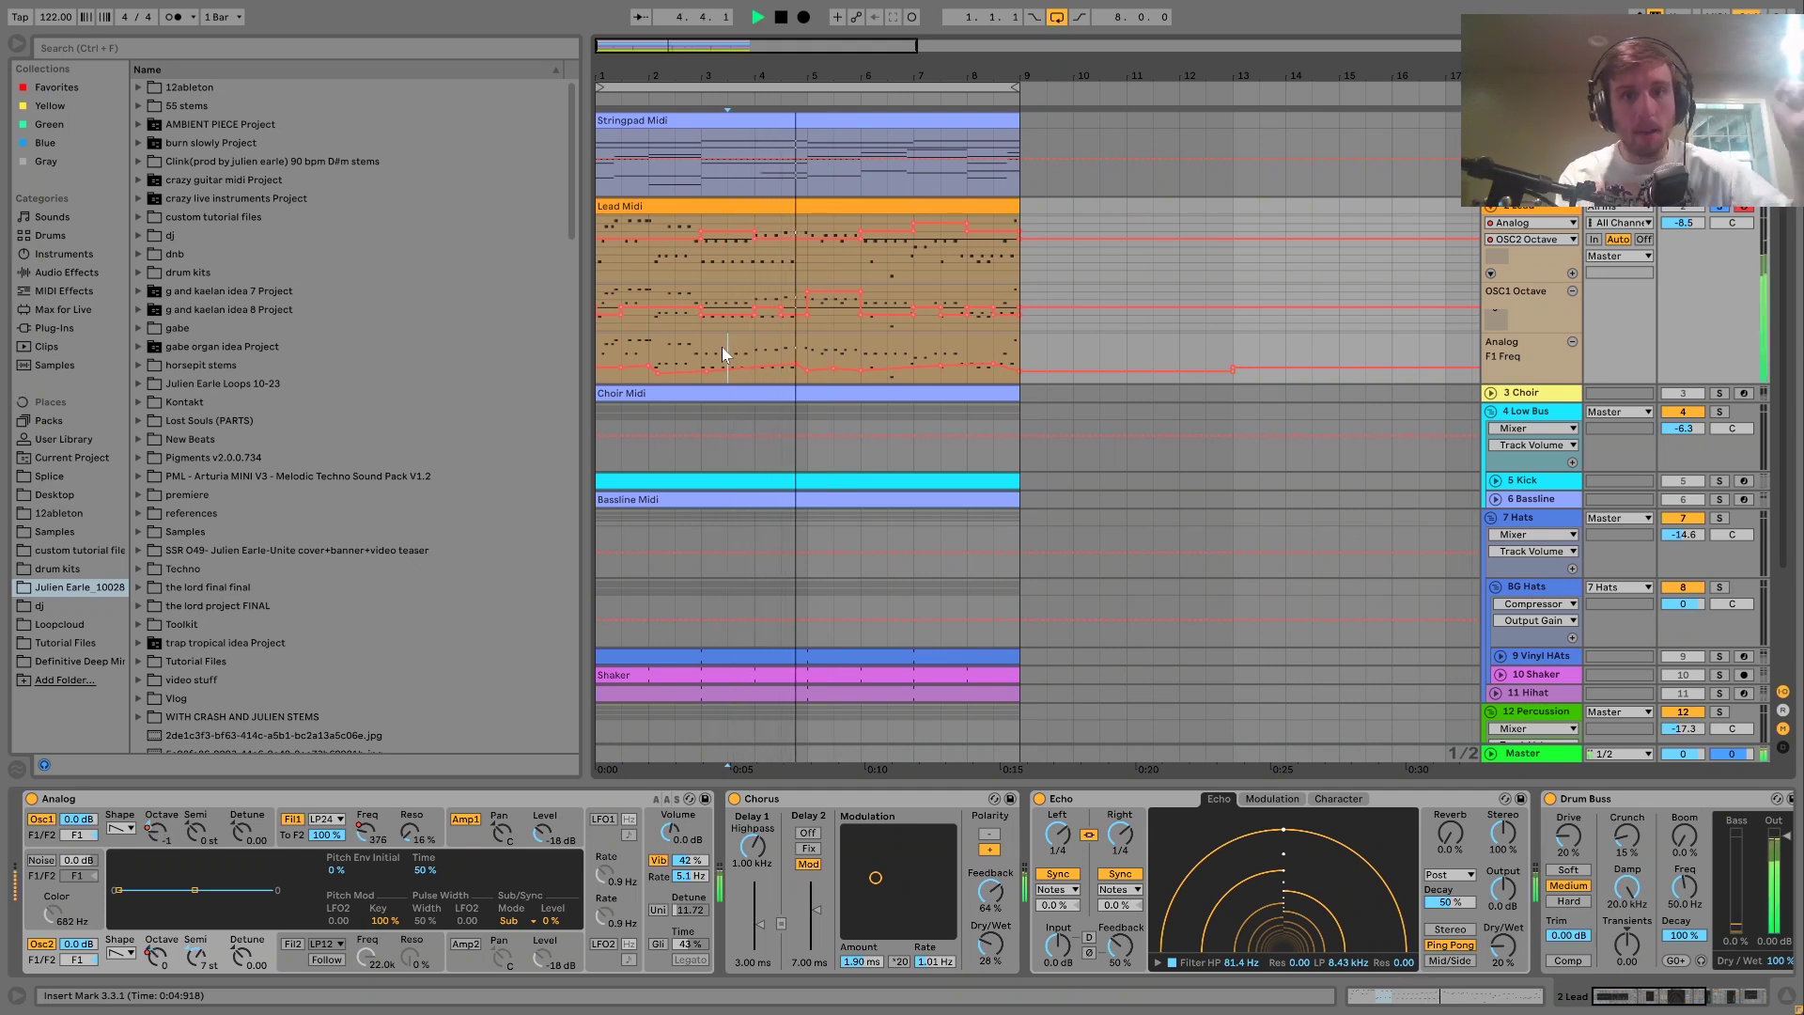
{"action": "key", "text": "space"}
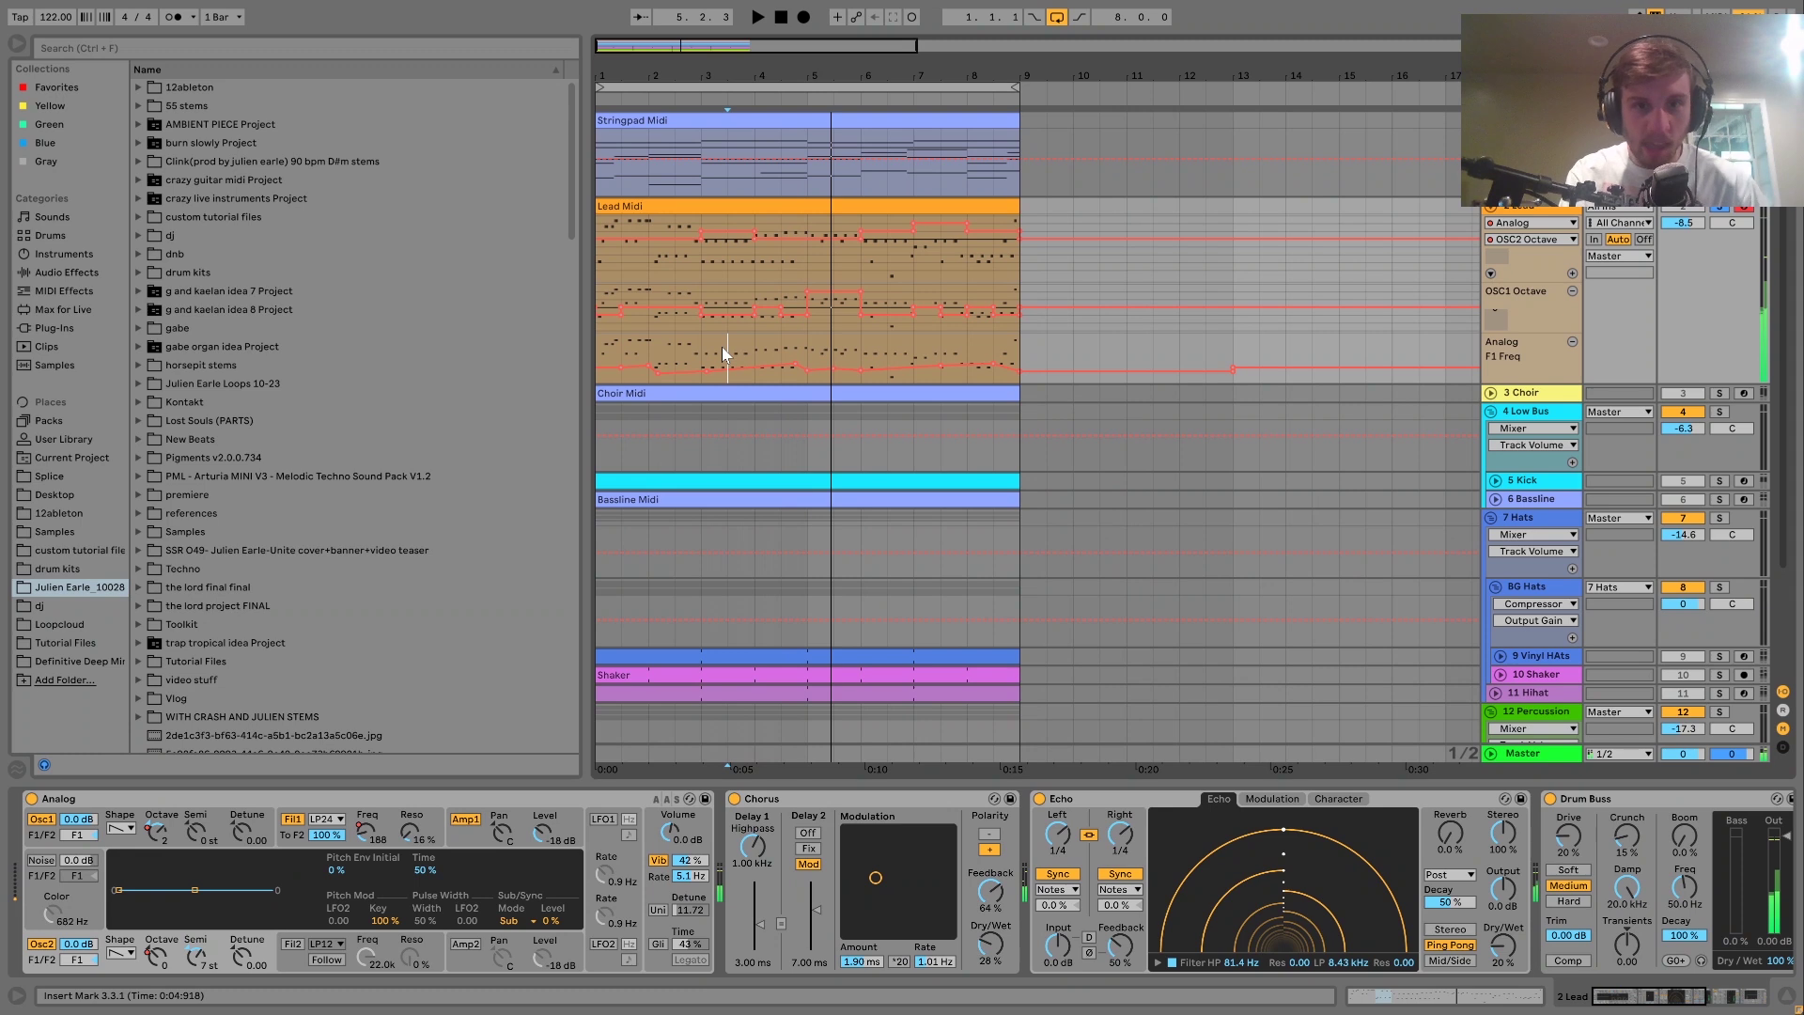
{"action": "left_click", "coordinate": [776, 333]}
{"action": "key", "text": "space"}
{"action": "key", "text": "space"}
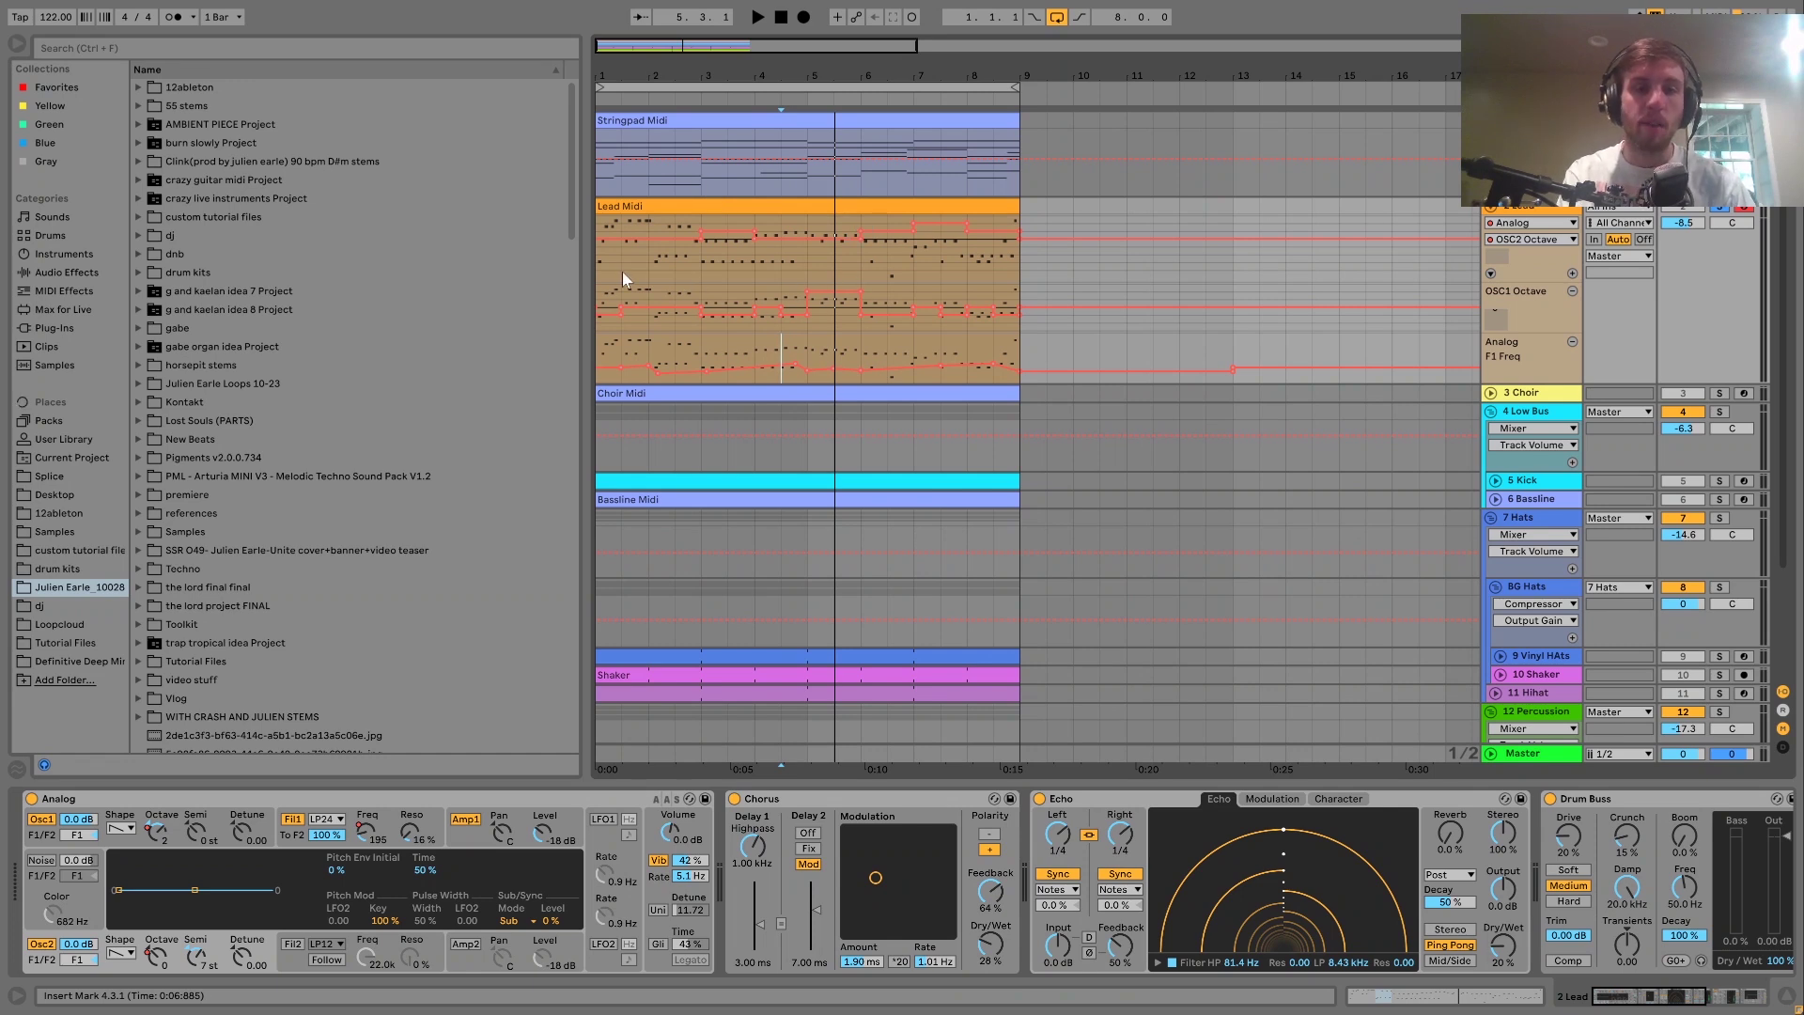
Return to the start of the Lead clip and play the opening bars
{"action": "left_click", "coordinate": [601, 258]}
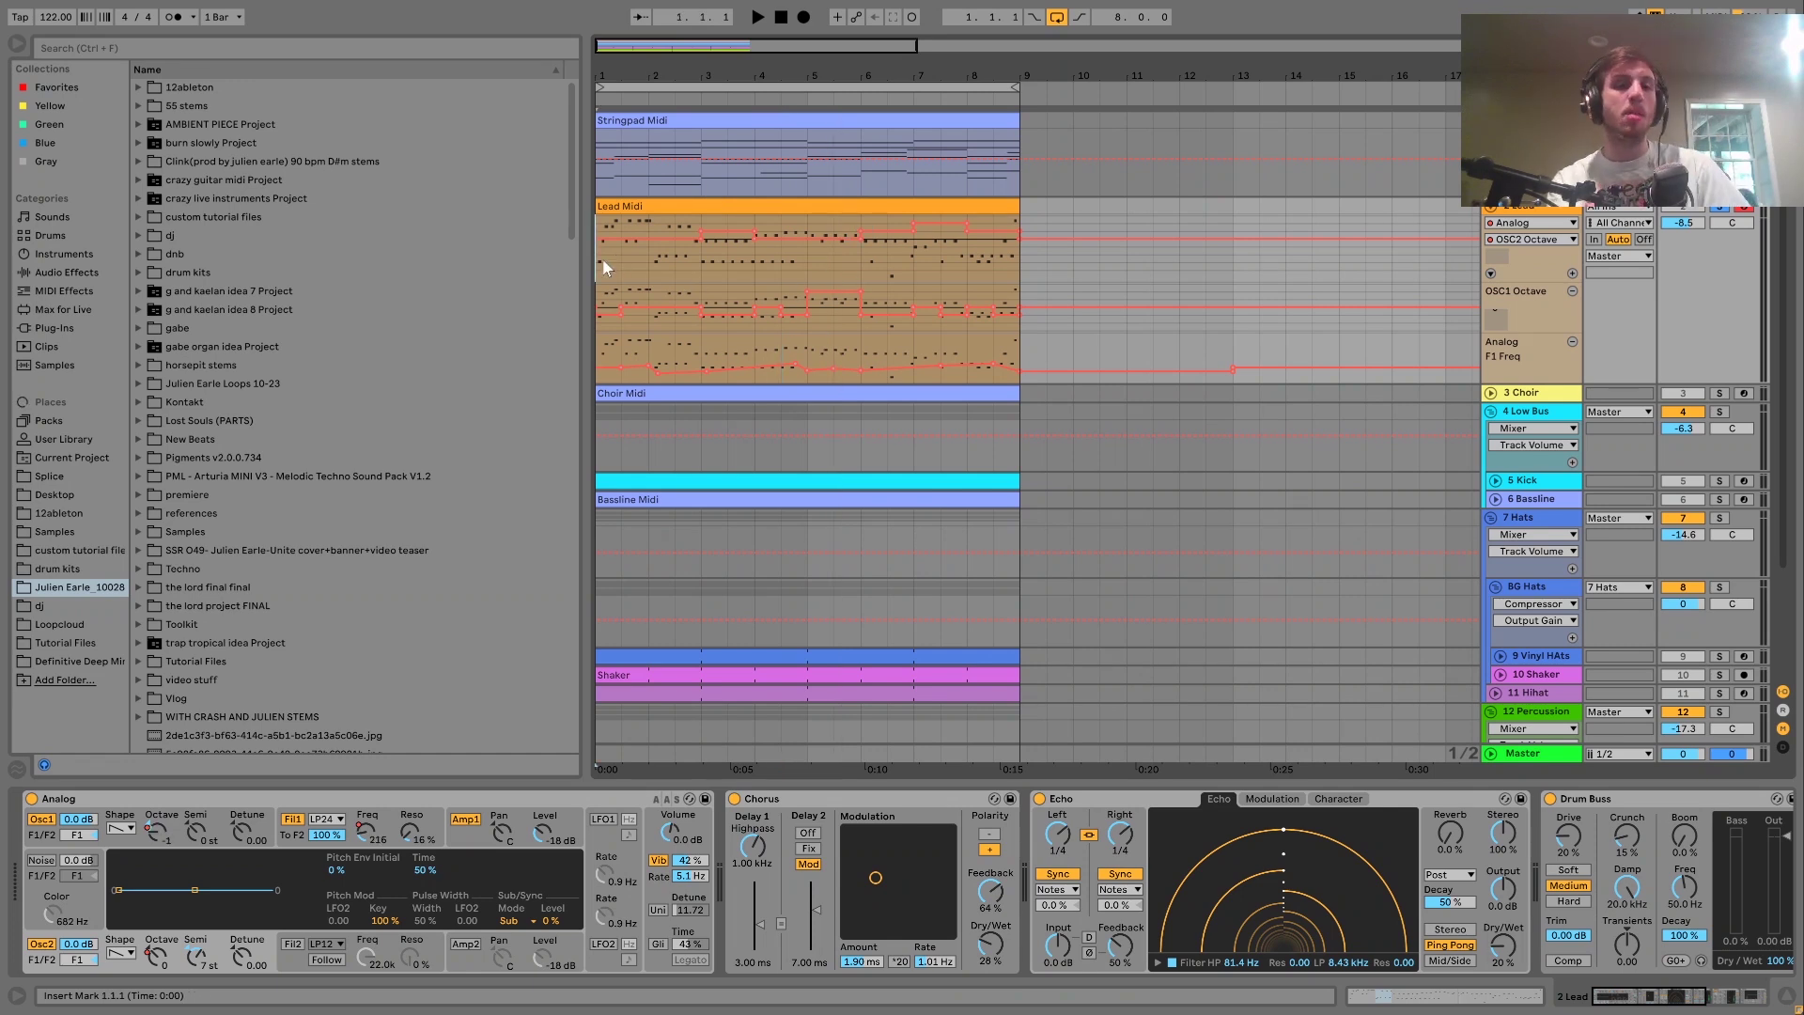
{"action": "key", "text": "space"}
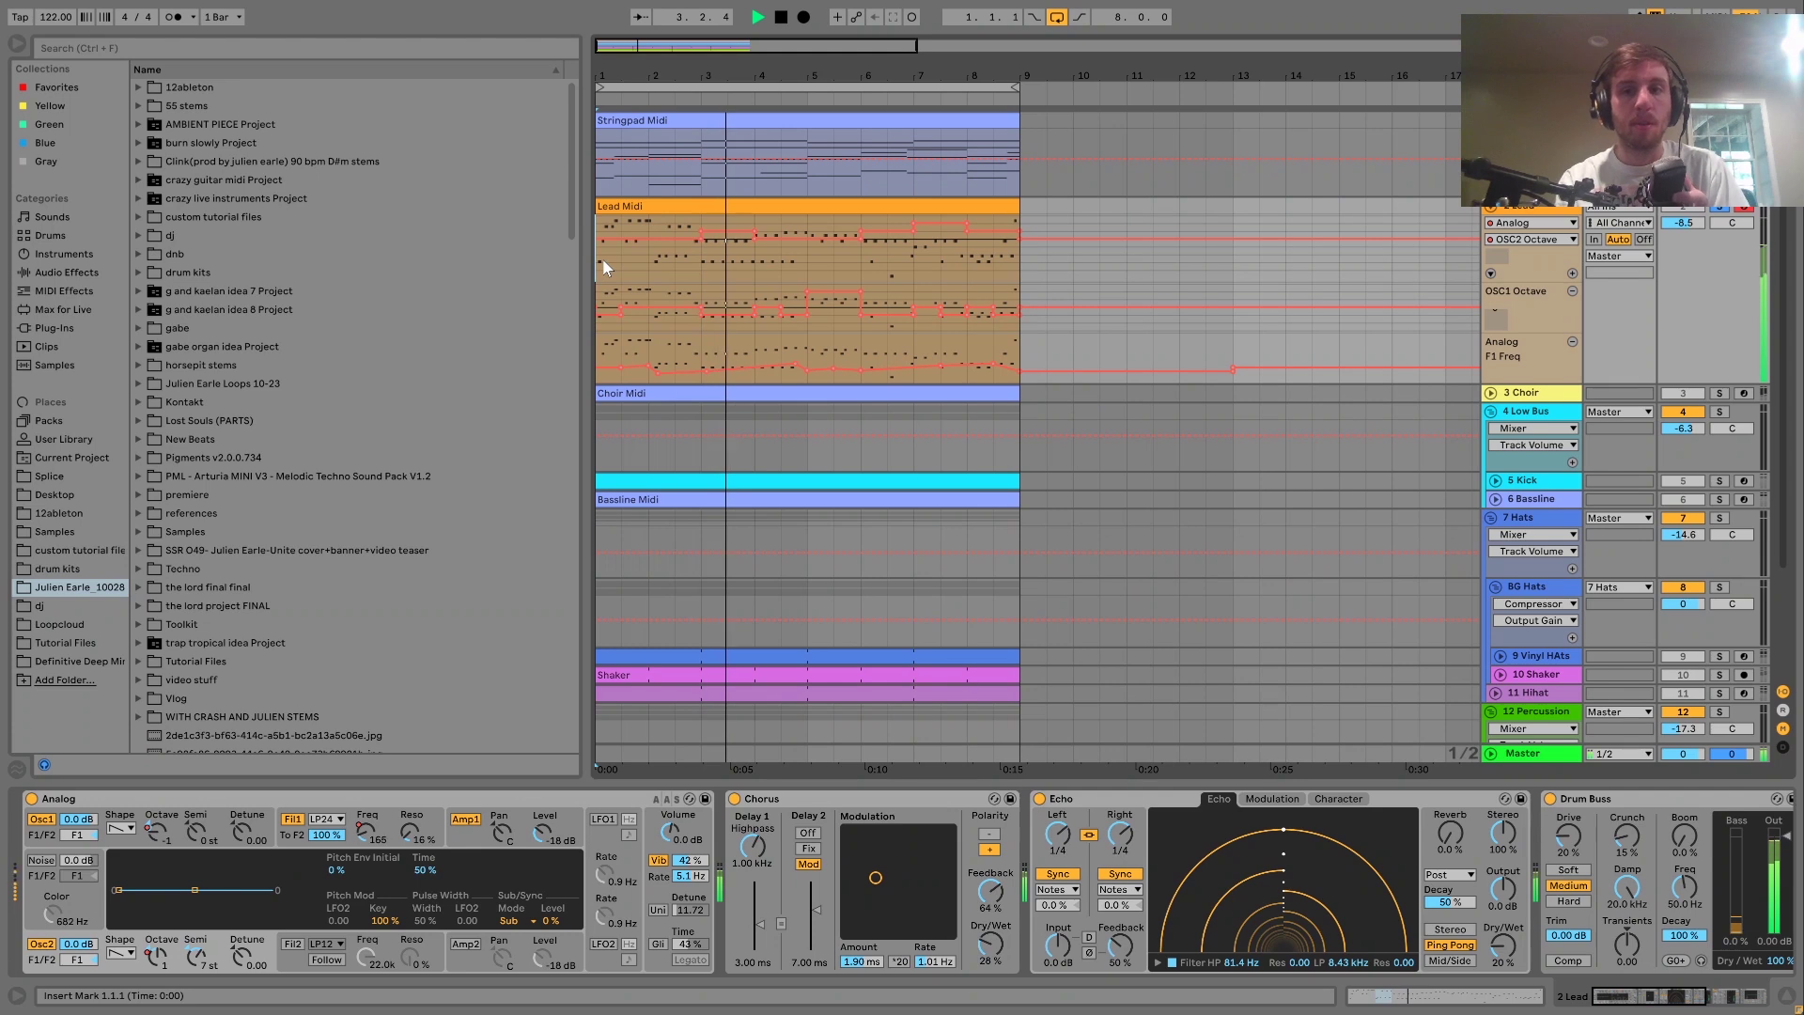
{"action": "key", "text": "space"}
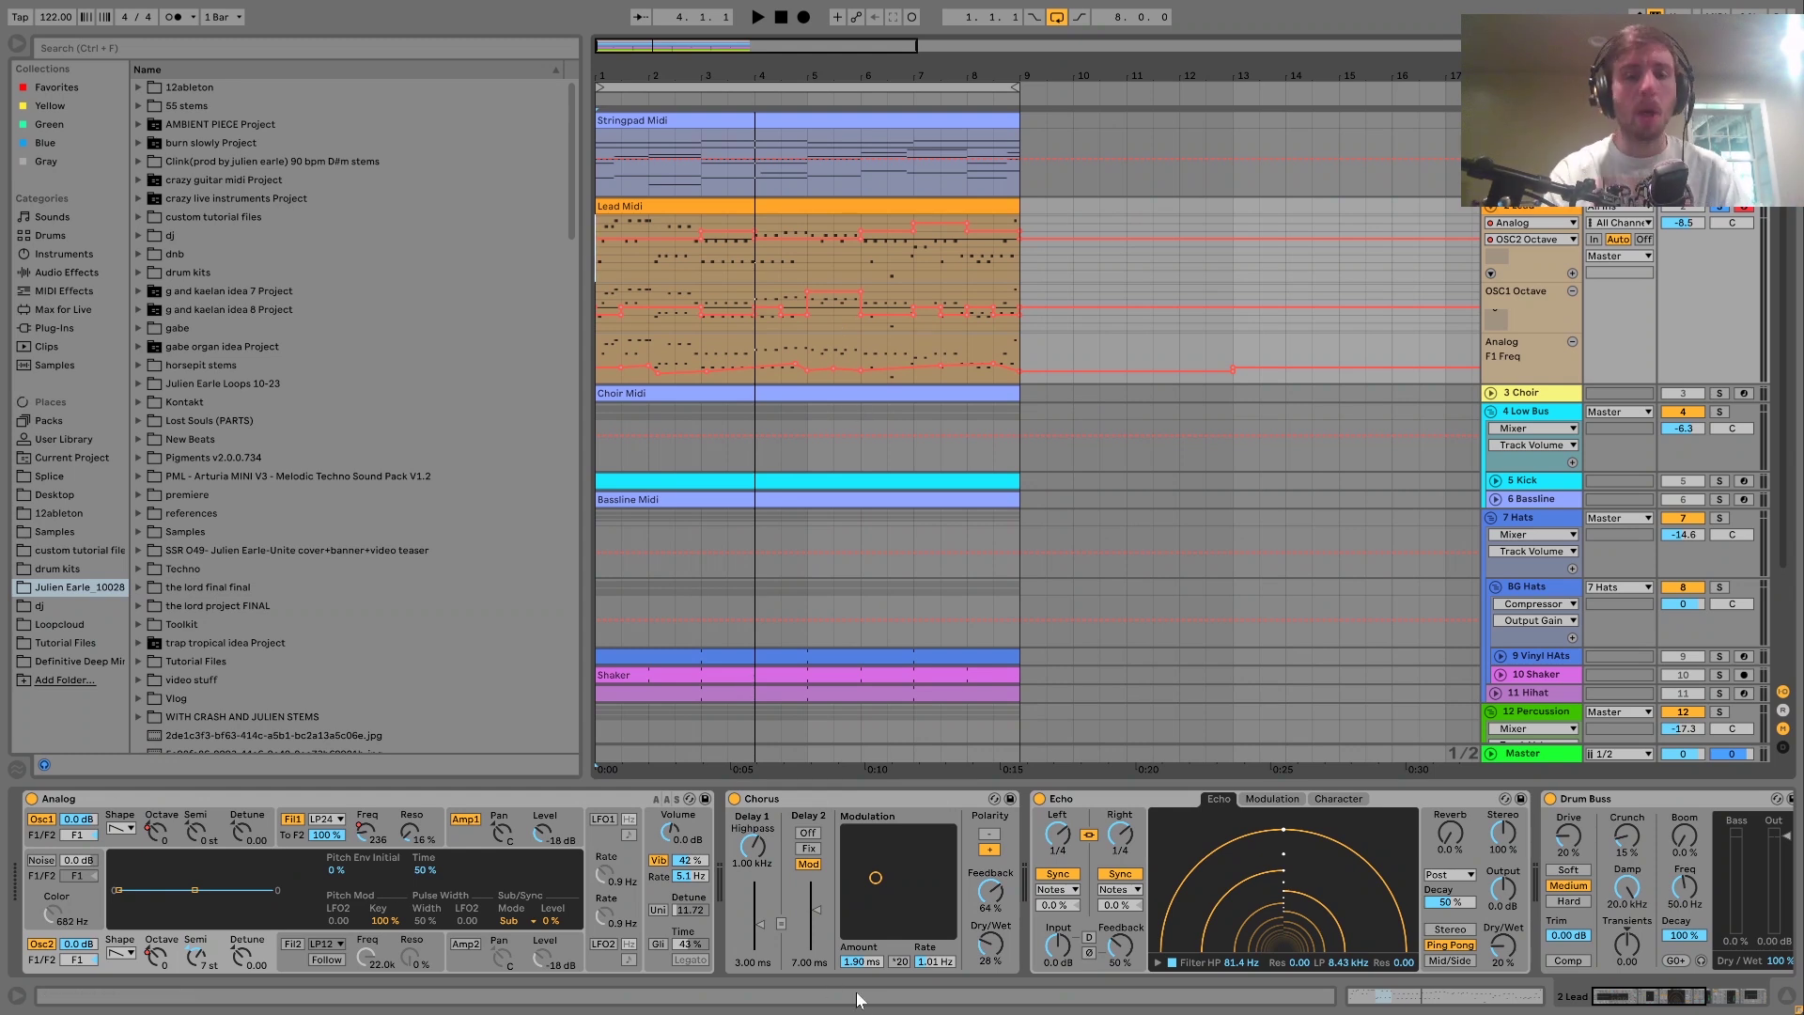
Hide the Lead track's extra automation lanes and play the part with the Chorus and Echo devices in view
{"action": "left_click", "coordinate": [1490, 272]}
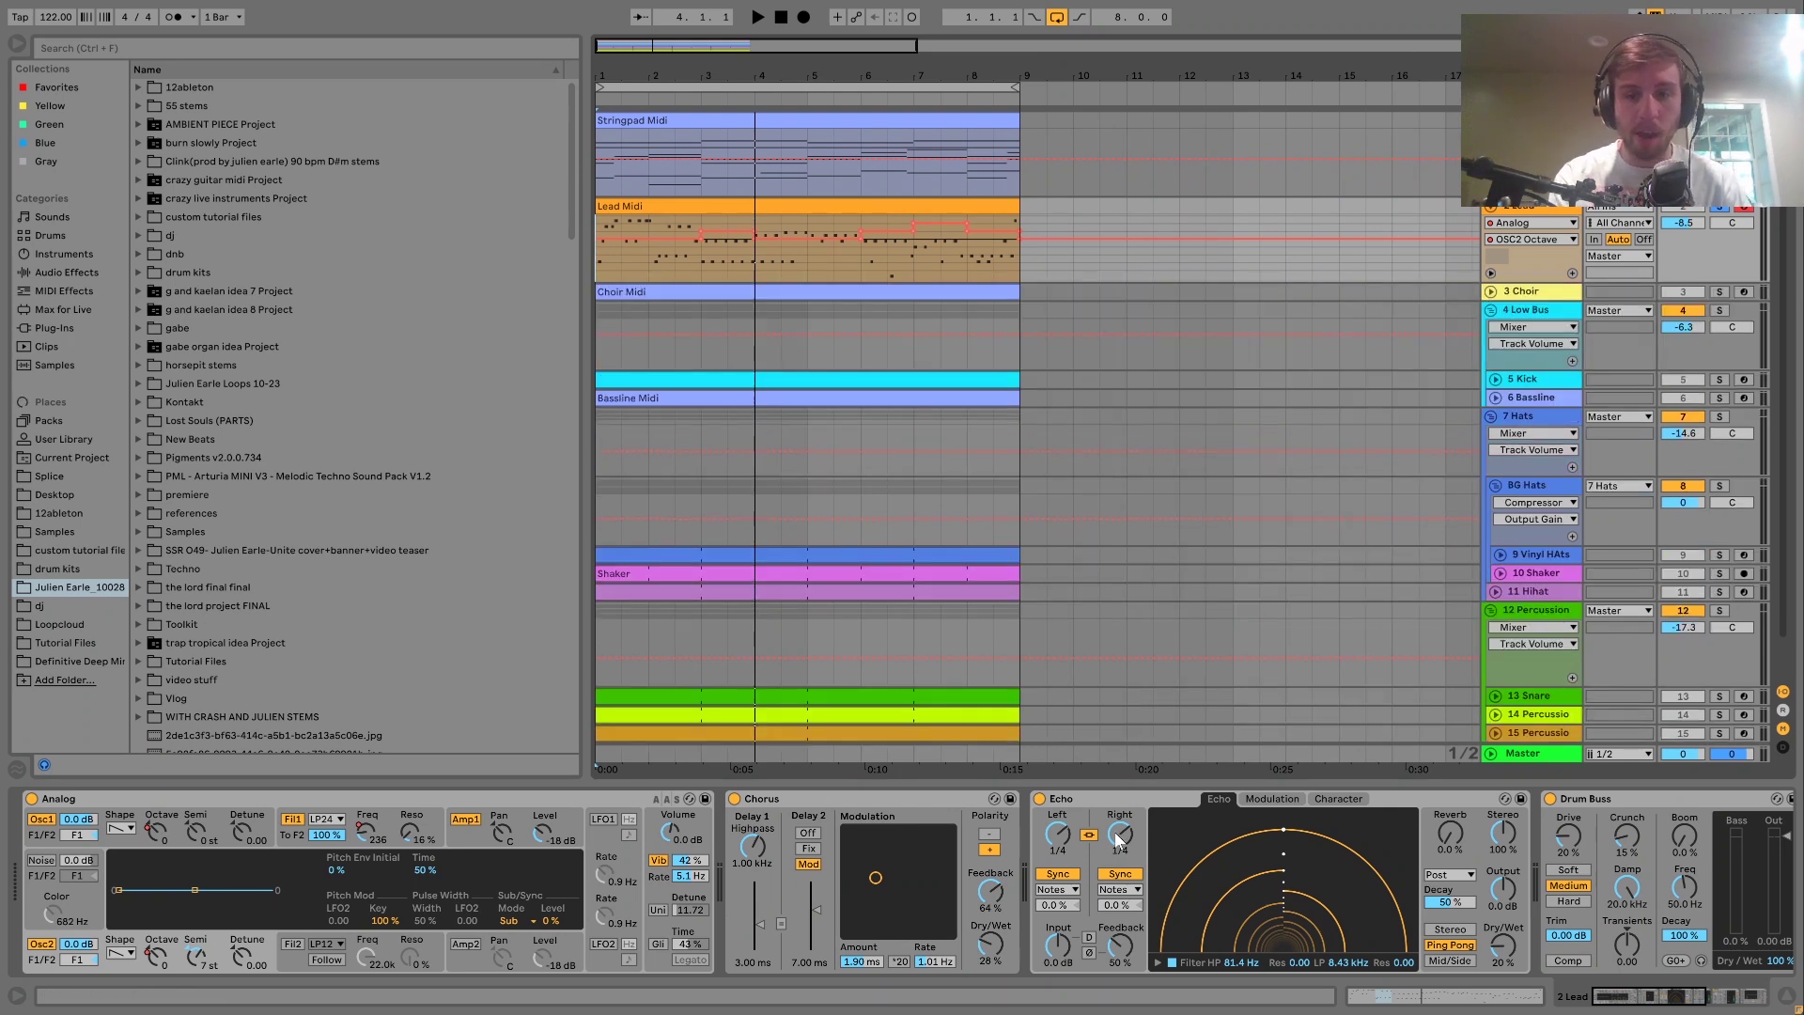
{"action": "scroll", "coordinate": [1096, 827], "scroll_direction": "right", "scroll_amount": 3}
{"action": "key", "text": "space"}
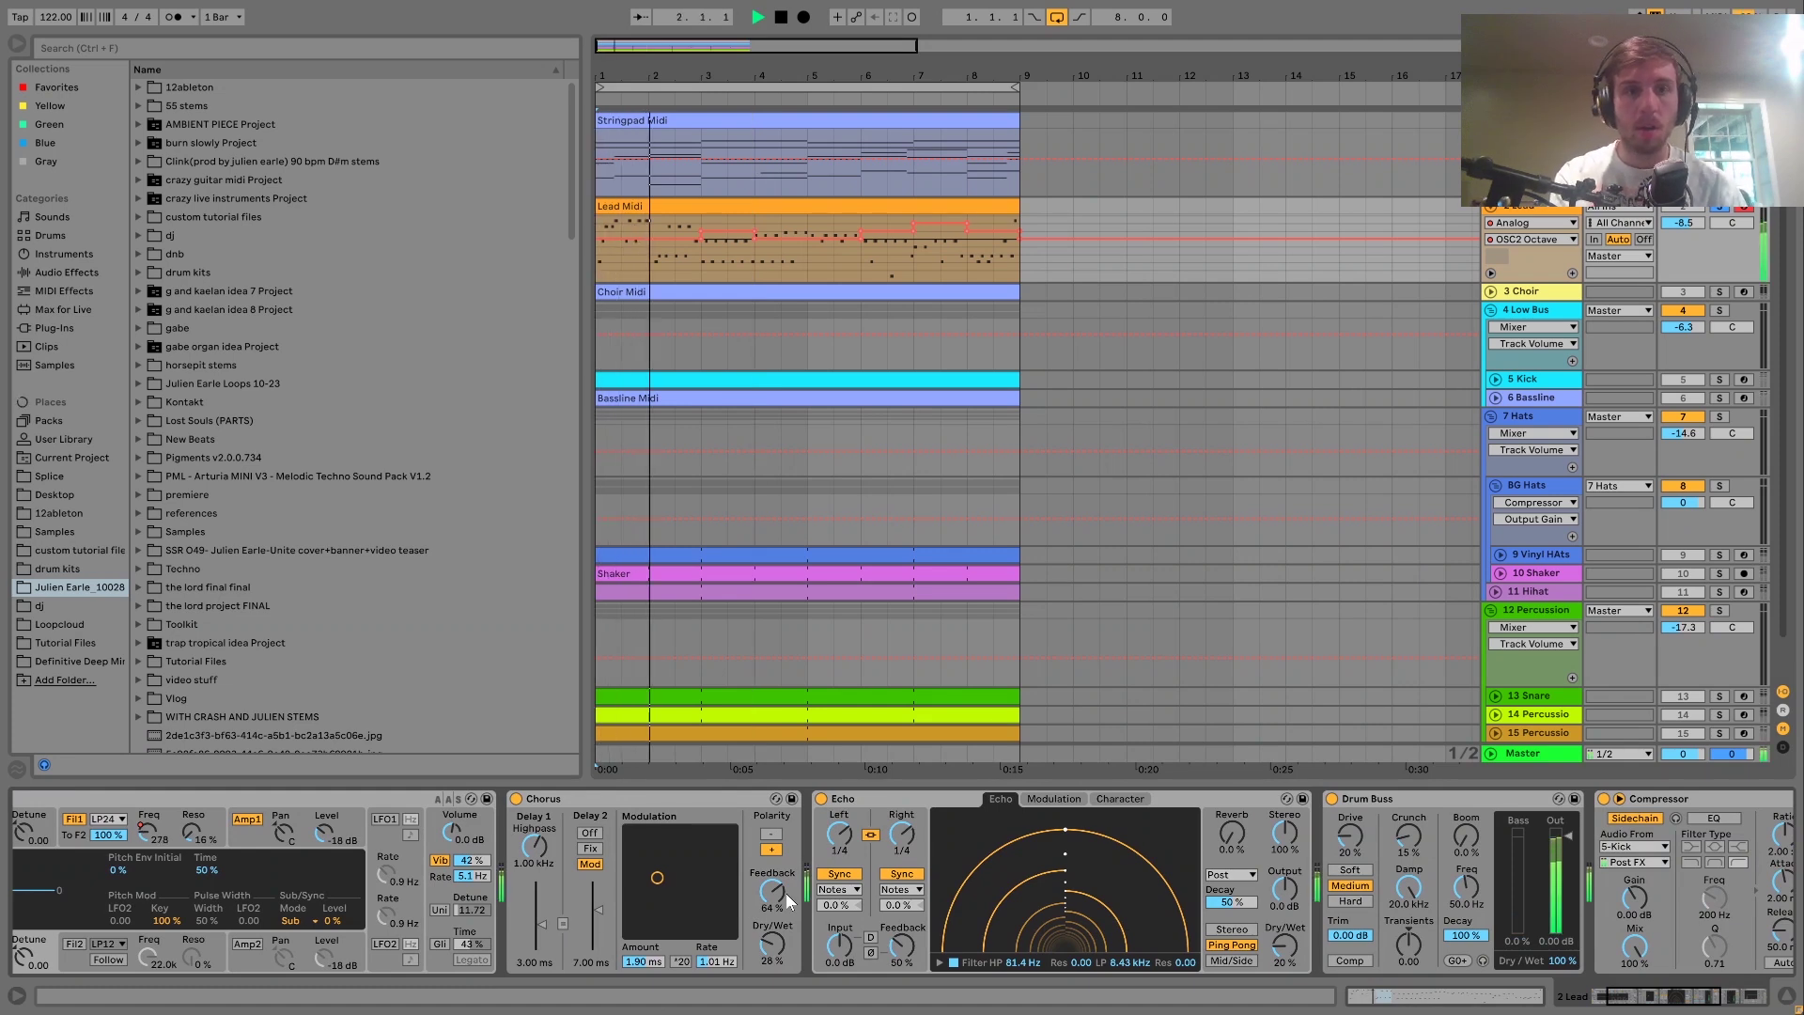
{"action": "key", "text": "space"}
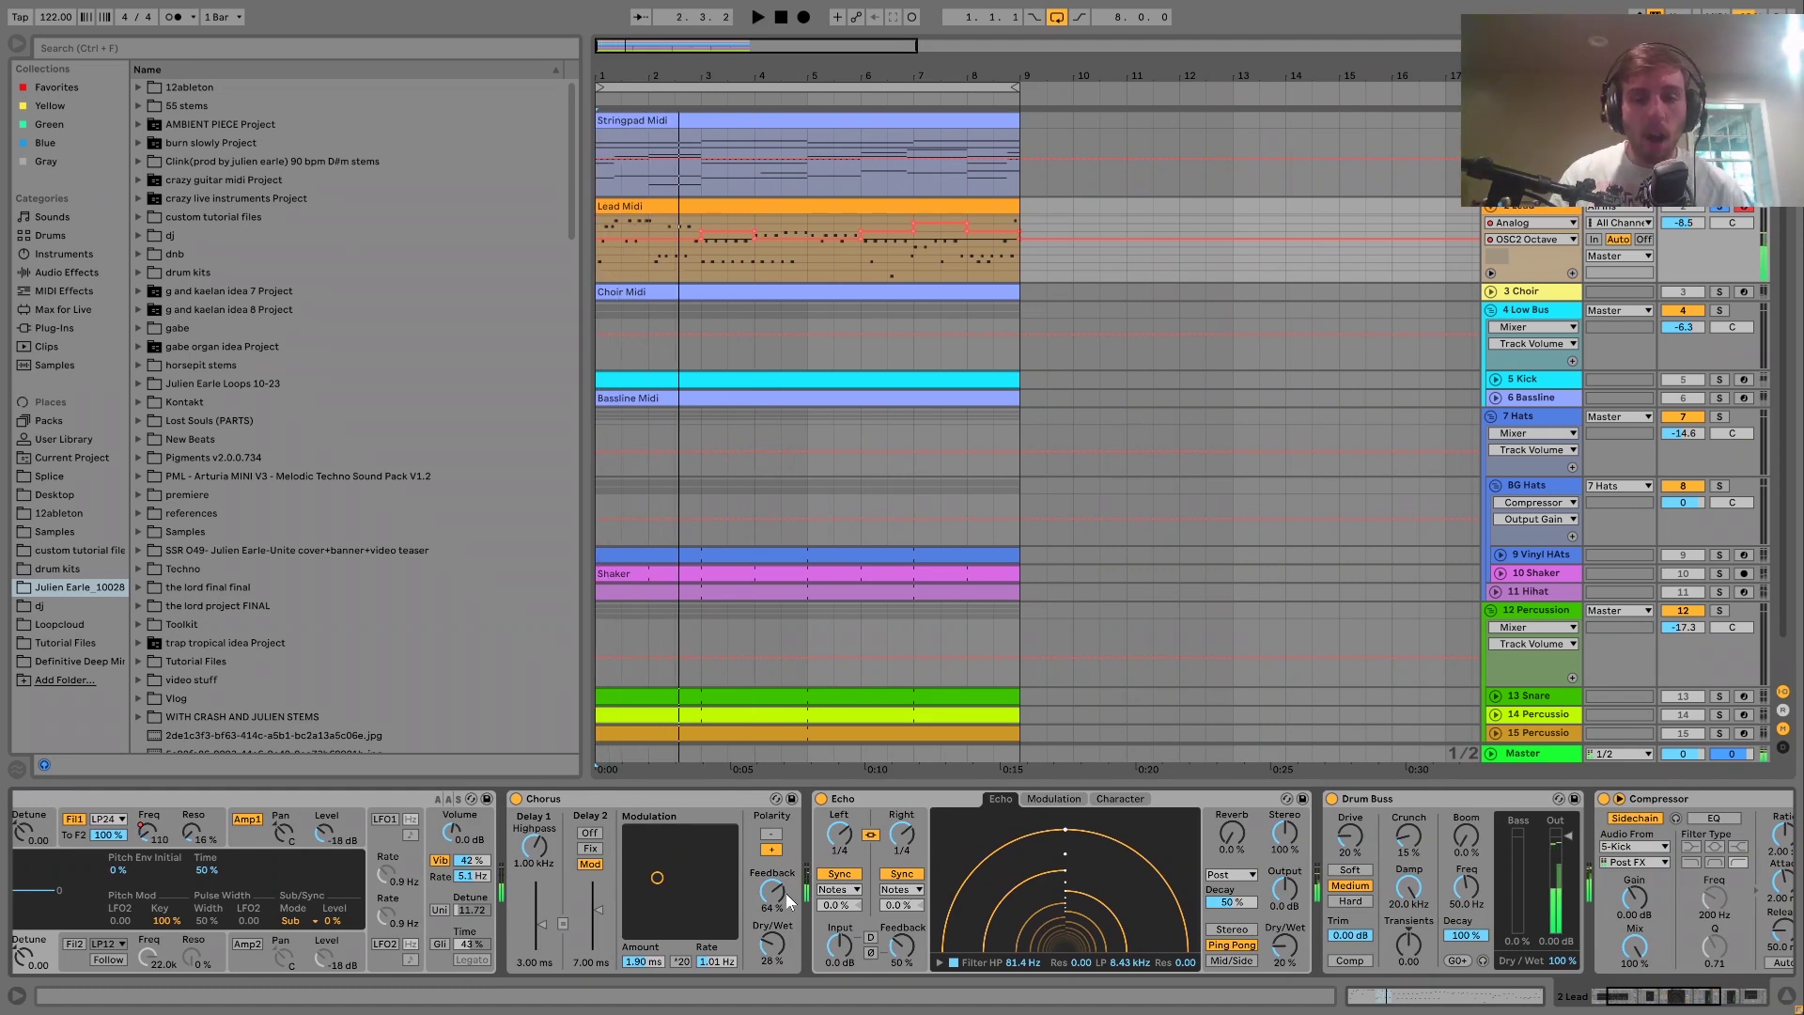
Review the Lead's effects through to the Auto Filter, switching Drum Buss off and back on for comparison
{"action": "scroll", "coordinate": [1359, 897], "scroll_direction": "right", "scroll_amount": 6}
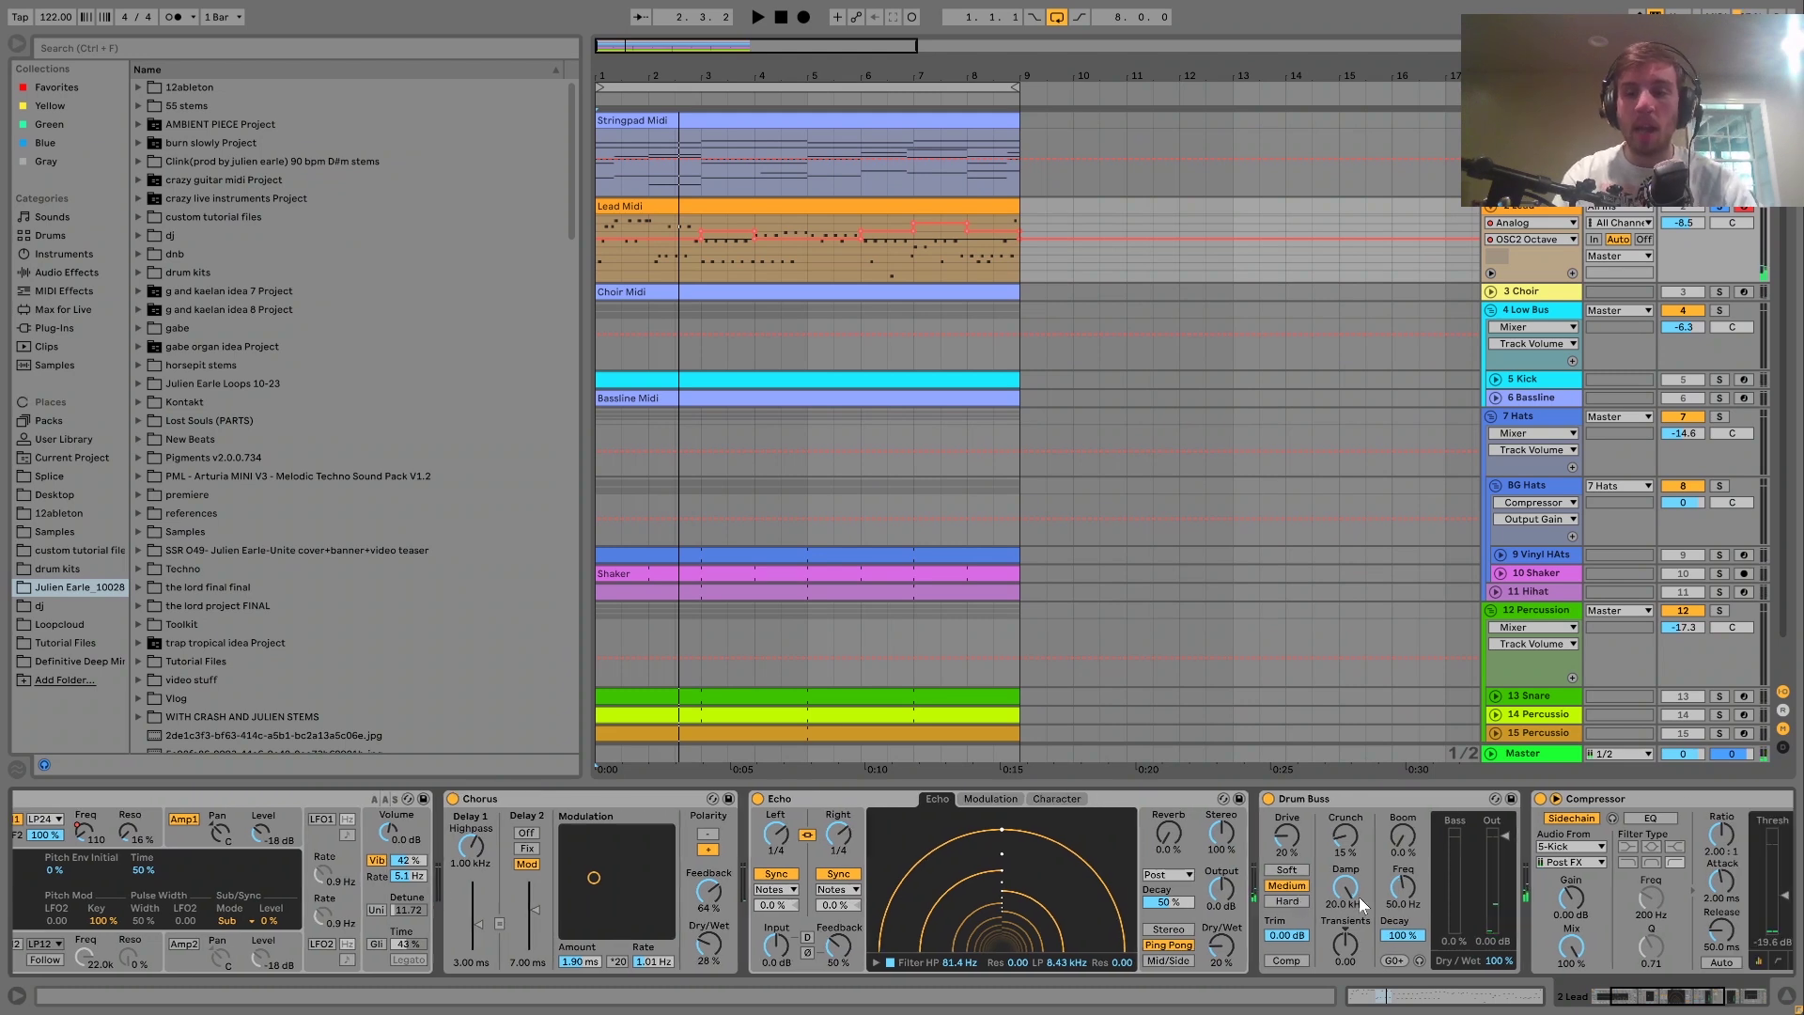
{"action": "scroll", "coordinate": [1359, 896], "scroll_direction": "right", "scroll_amount": 2}
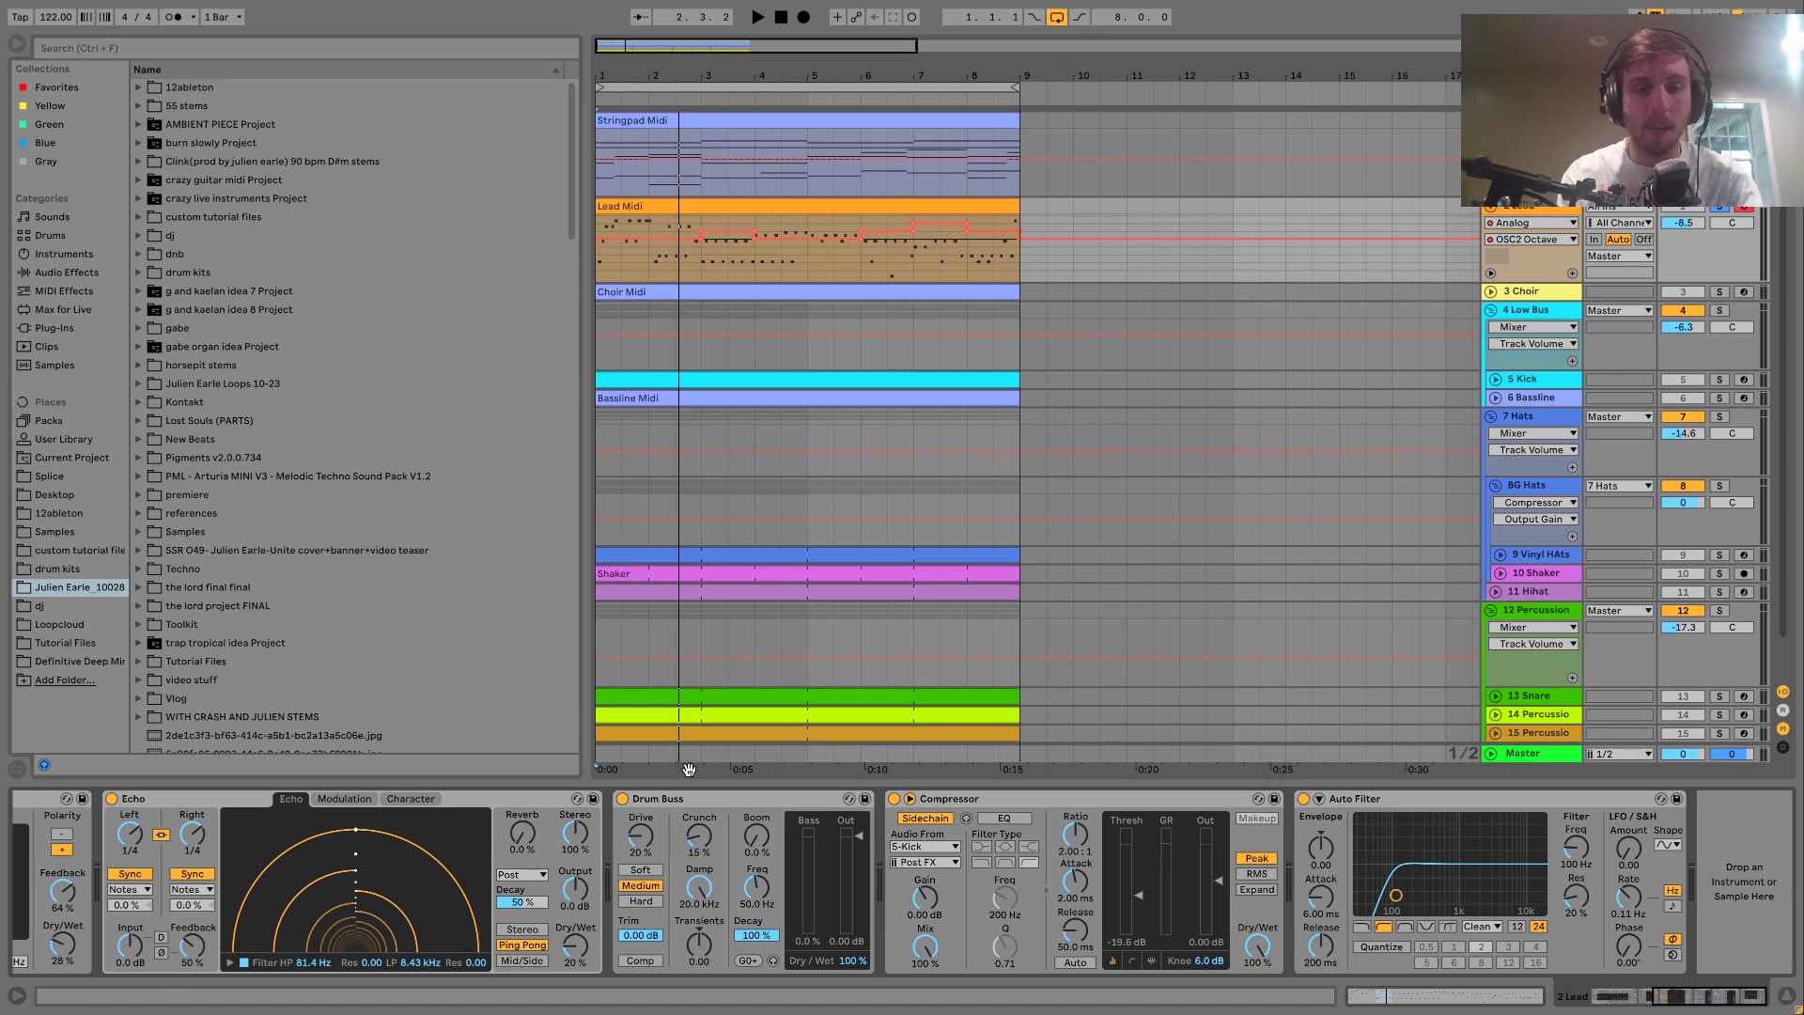
{"action": "left_click", "coordinate": [621, 799]}
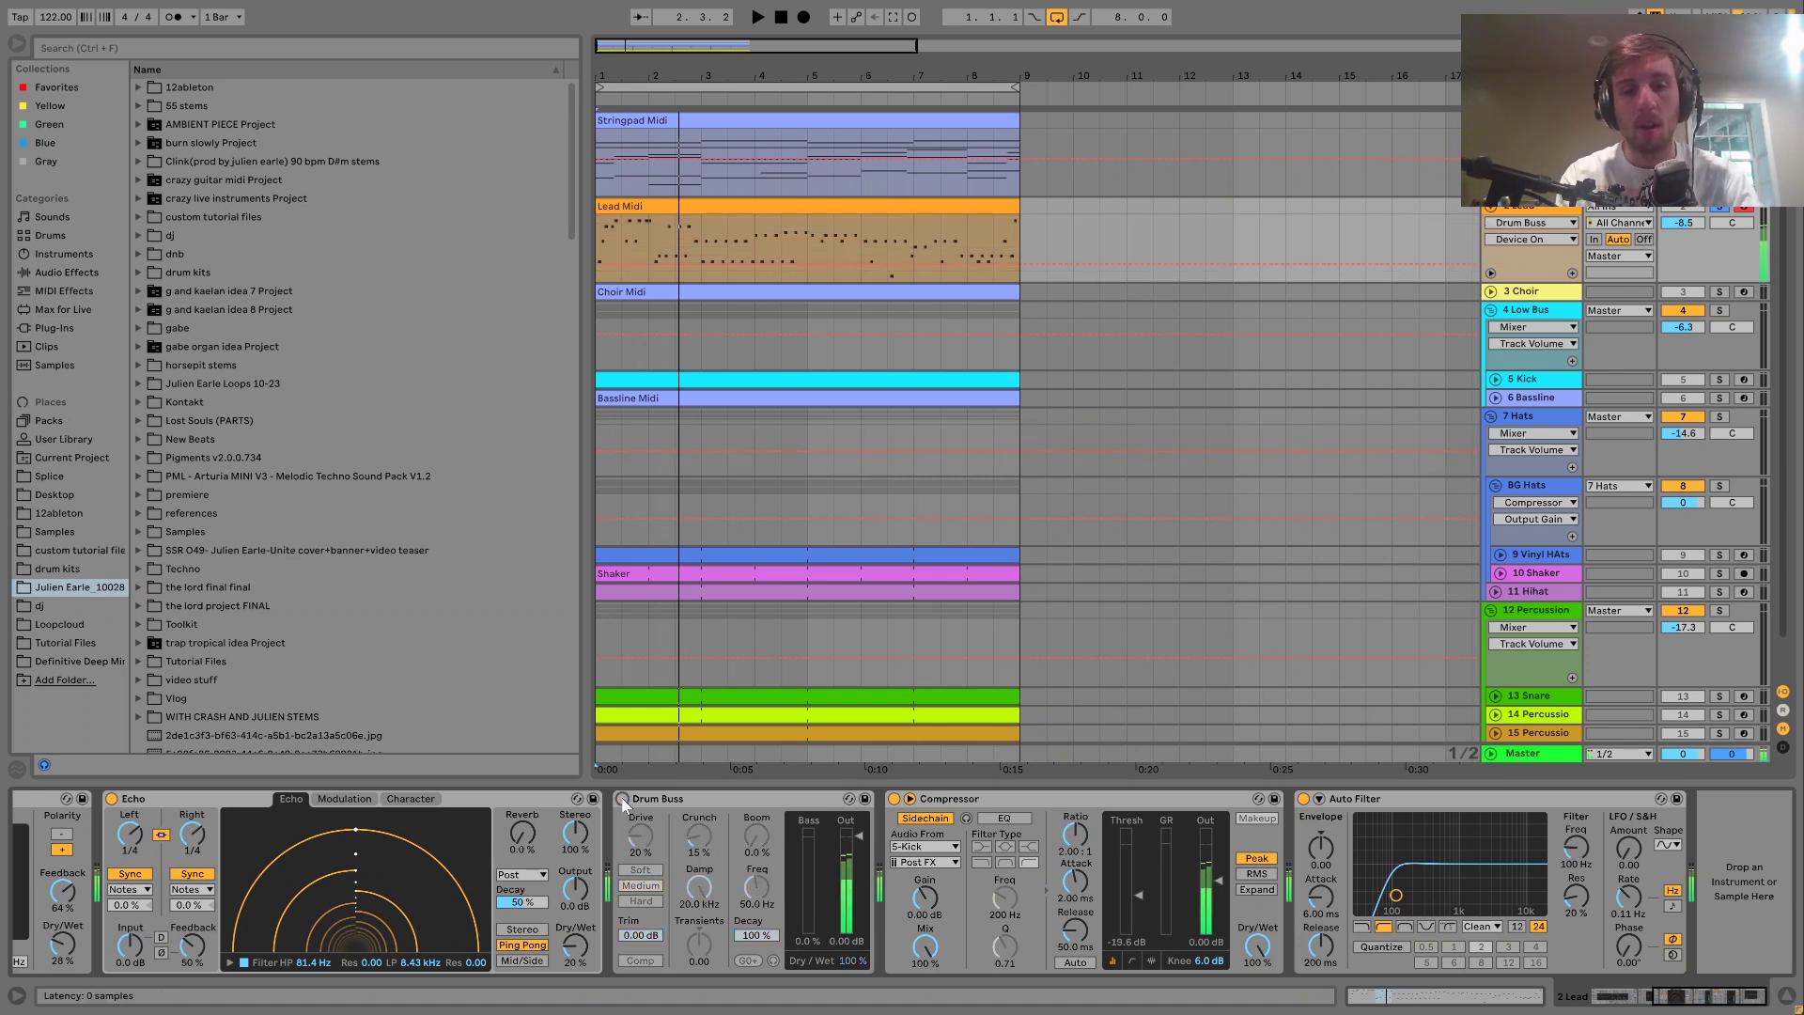
{"action": "left_click", "coordinate": [622, 798]}
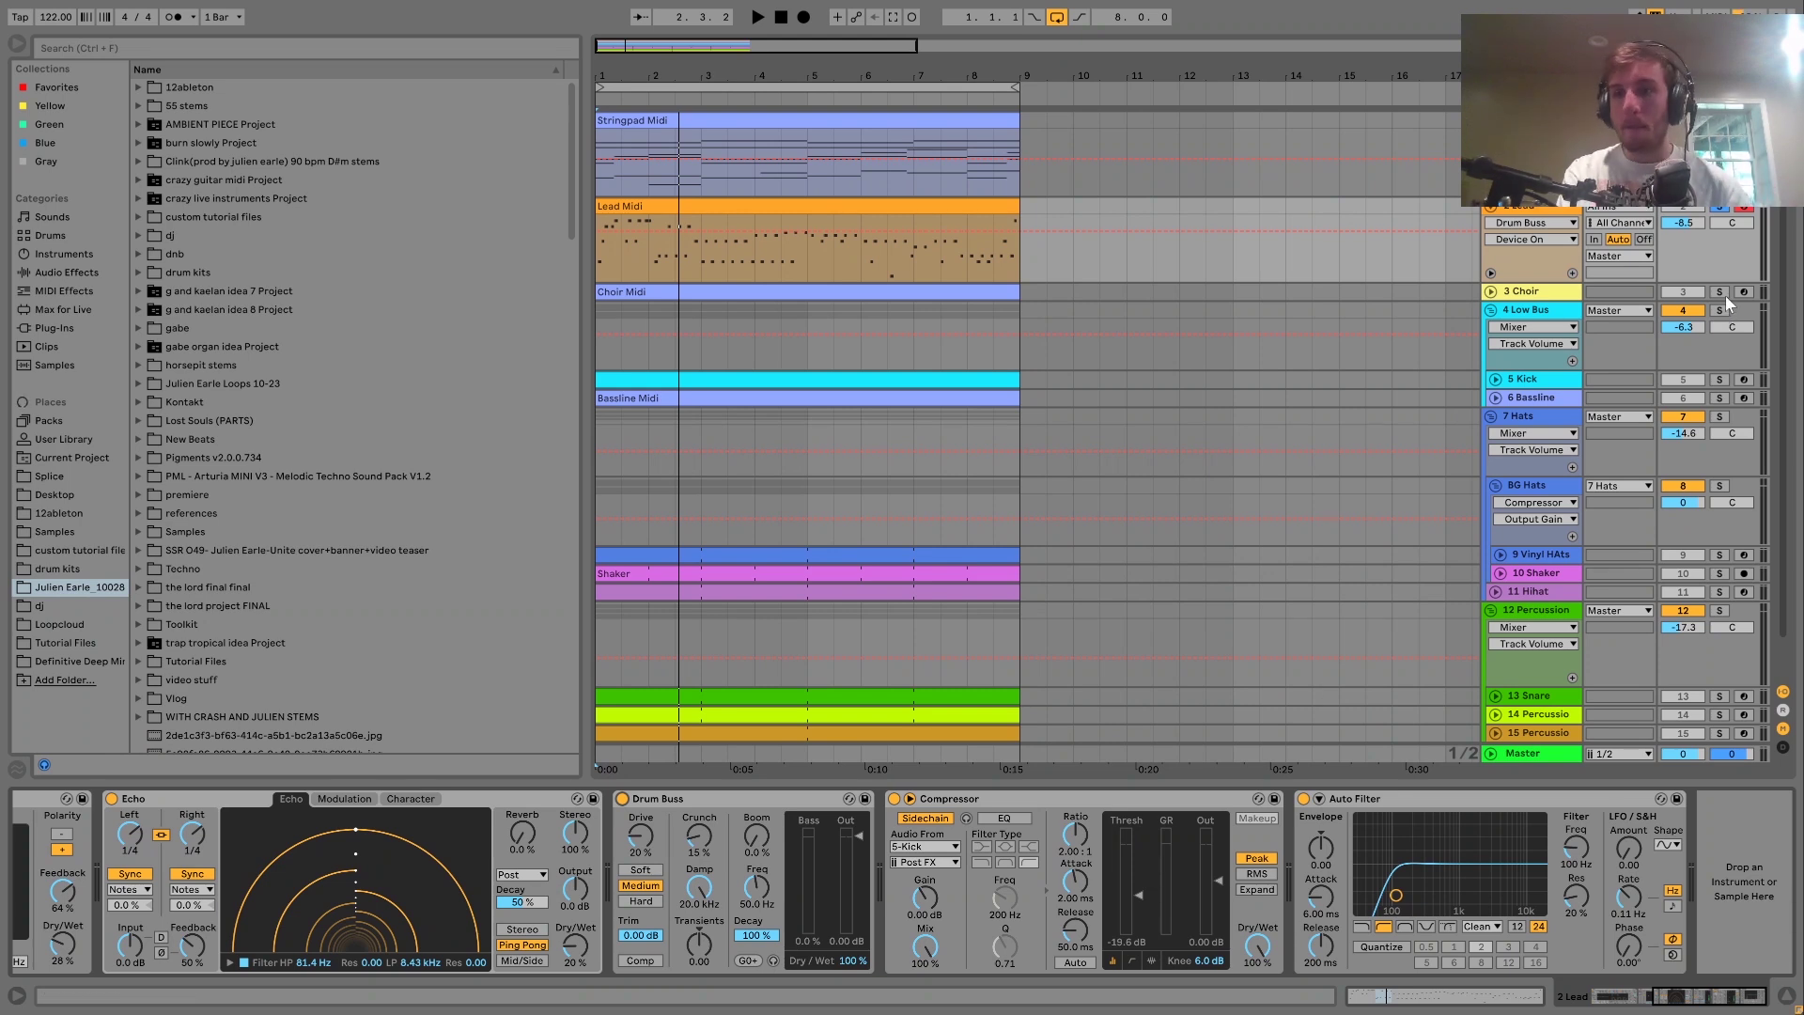
Expand and solo the Choir track, start playback and show its device chain
{"action": "left_click", "coordinate": [1492, 292]}
{"action": "key", "text": "space"}
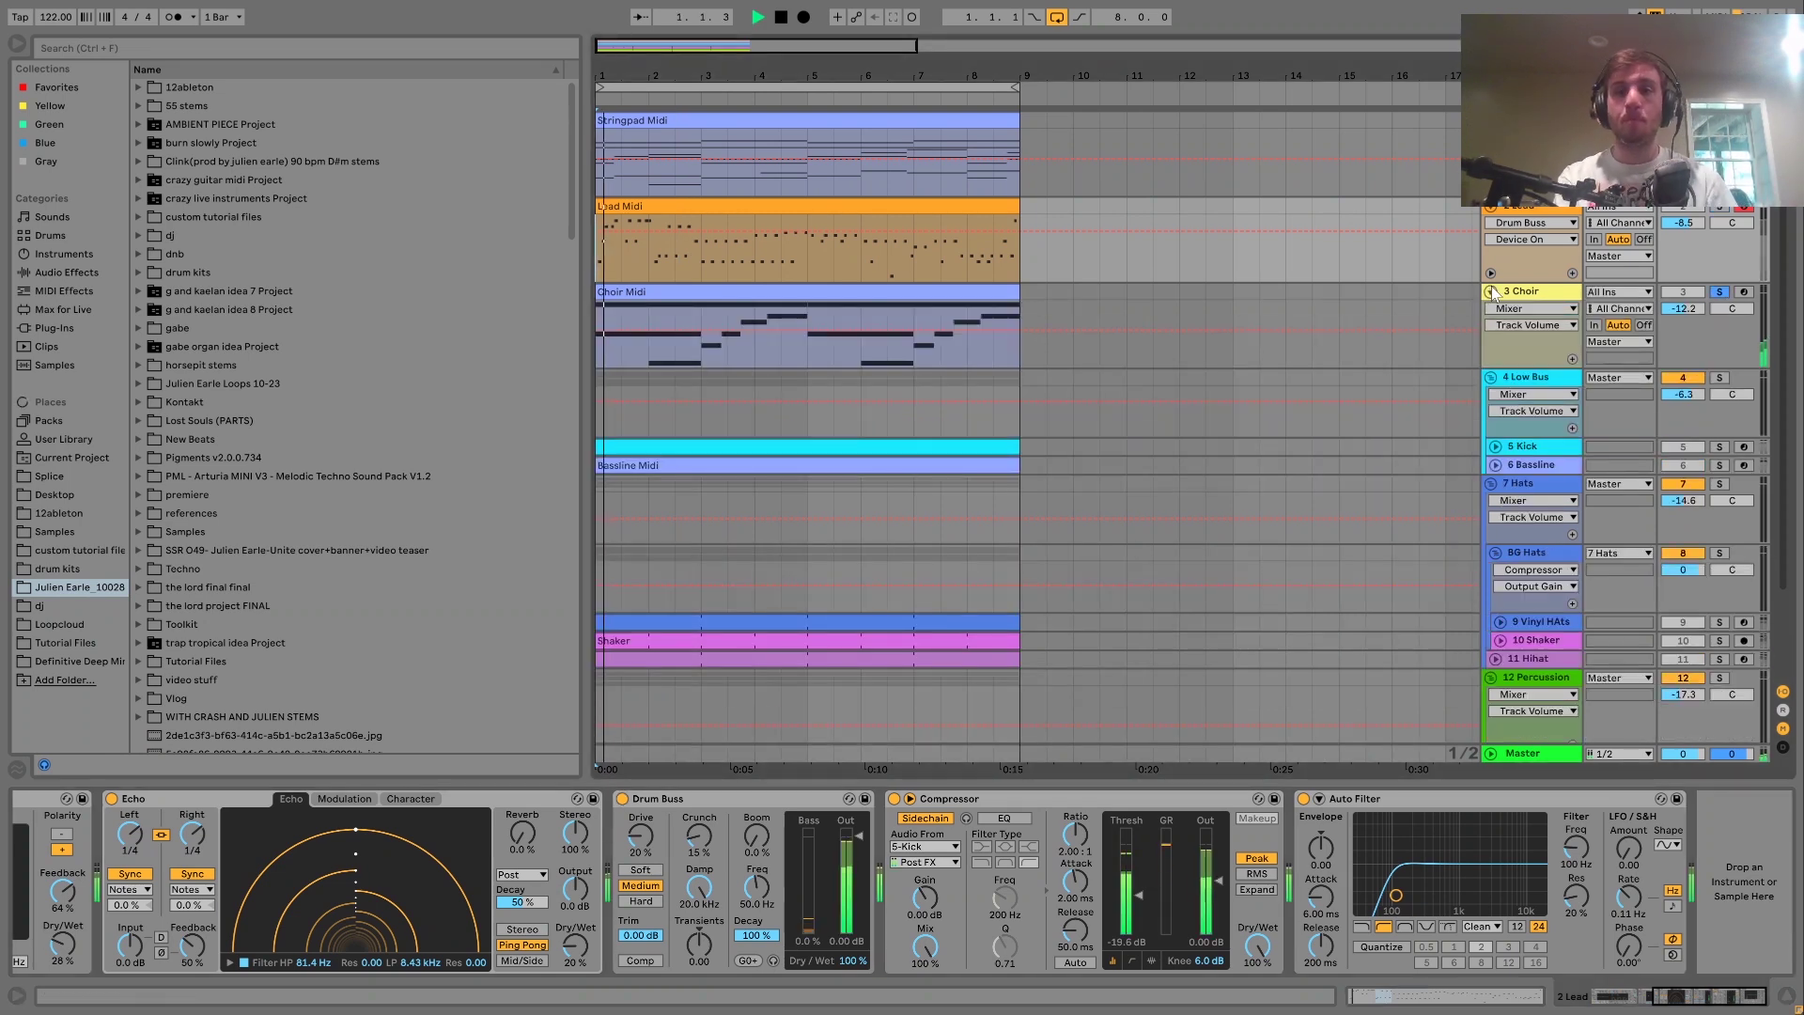
{"action": "left_click", "coordinate": [832, 348]}
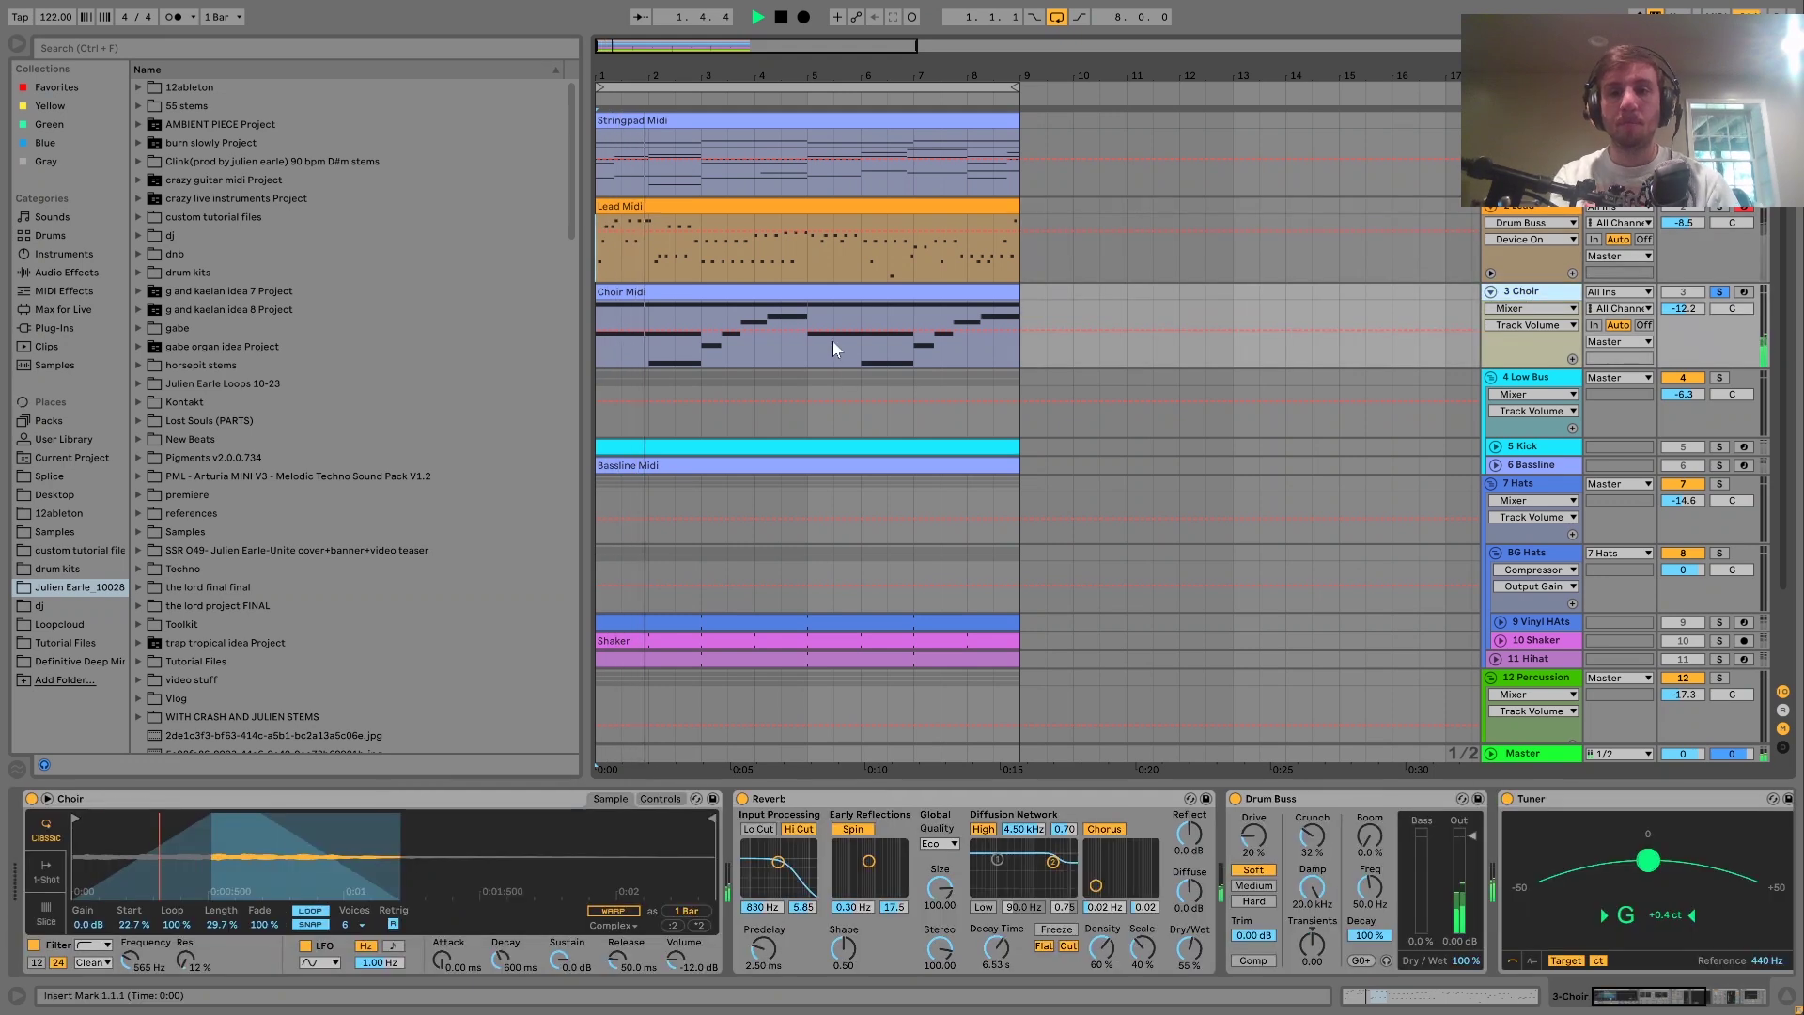
Open the Choir Midi clip's notes and replay the soloed part from the start
{"action": "double_click", "coordinate": [801, 295]}
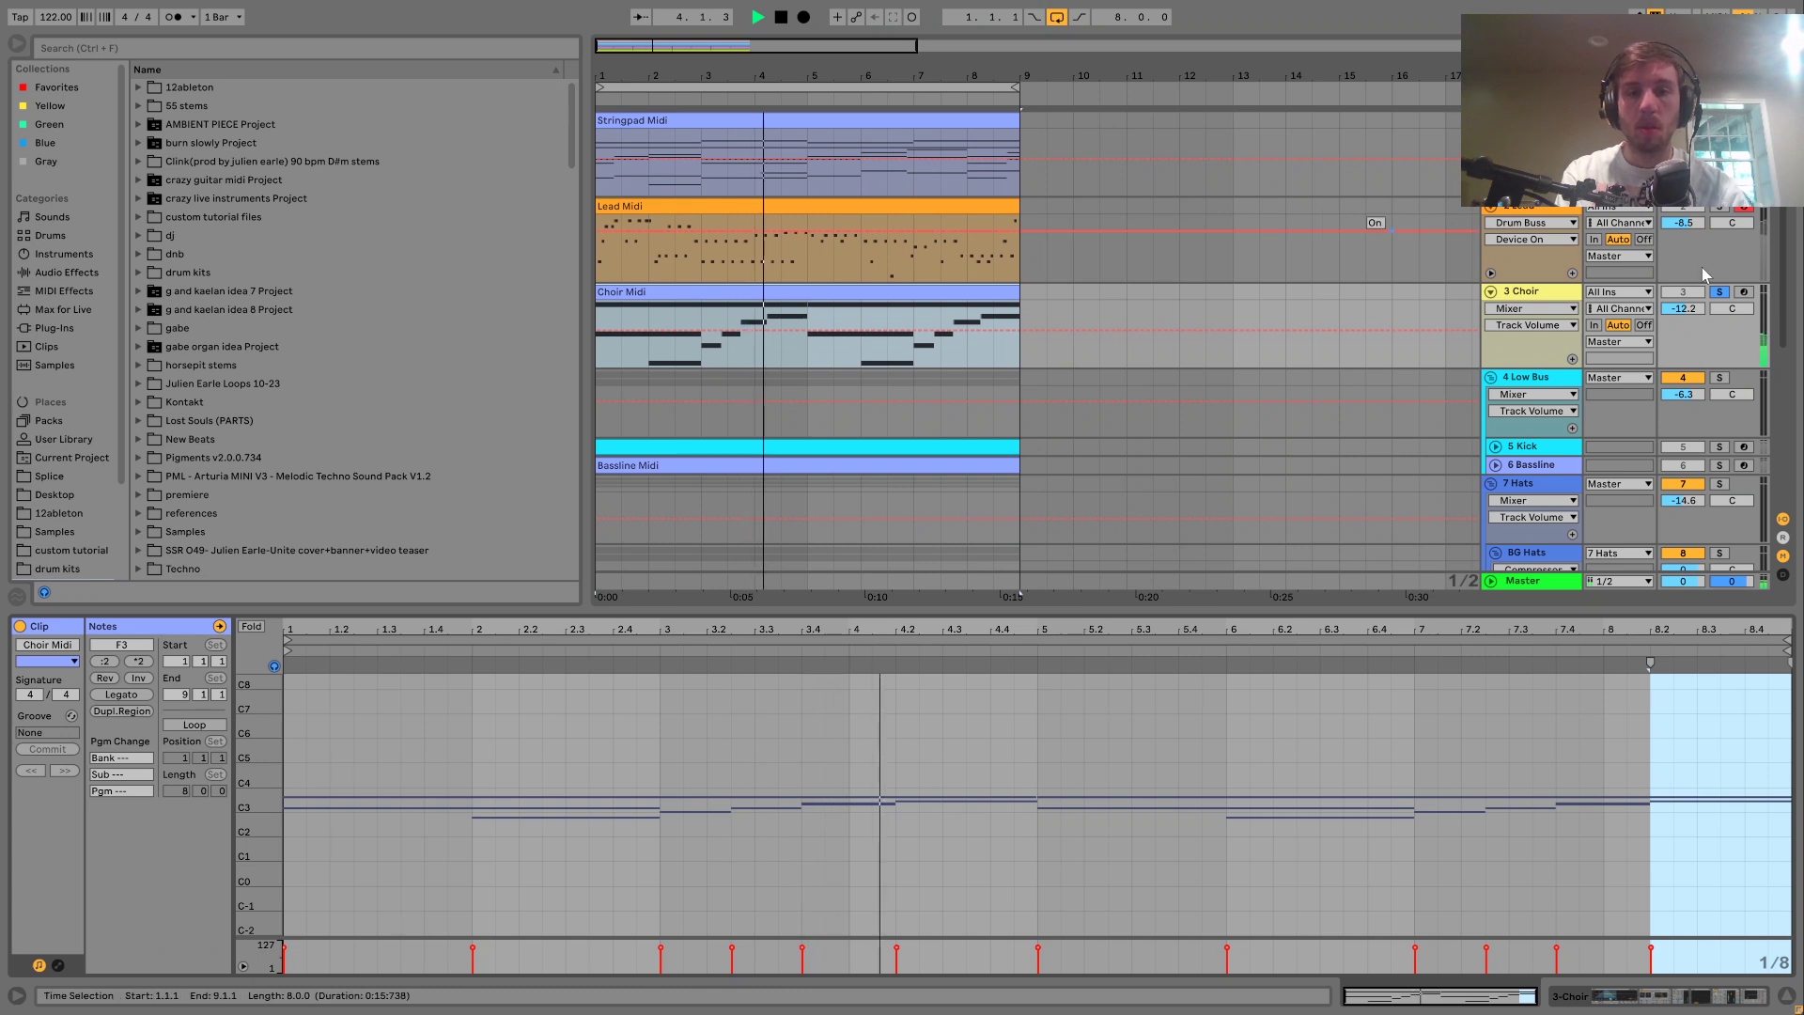
{"action": "key", "text": "space"}
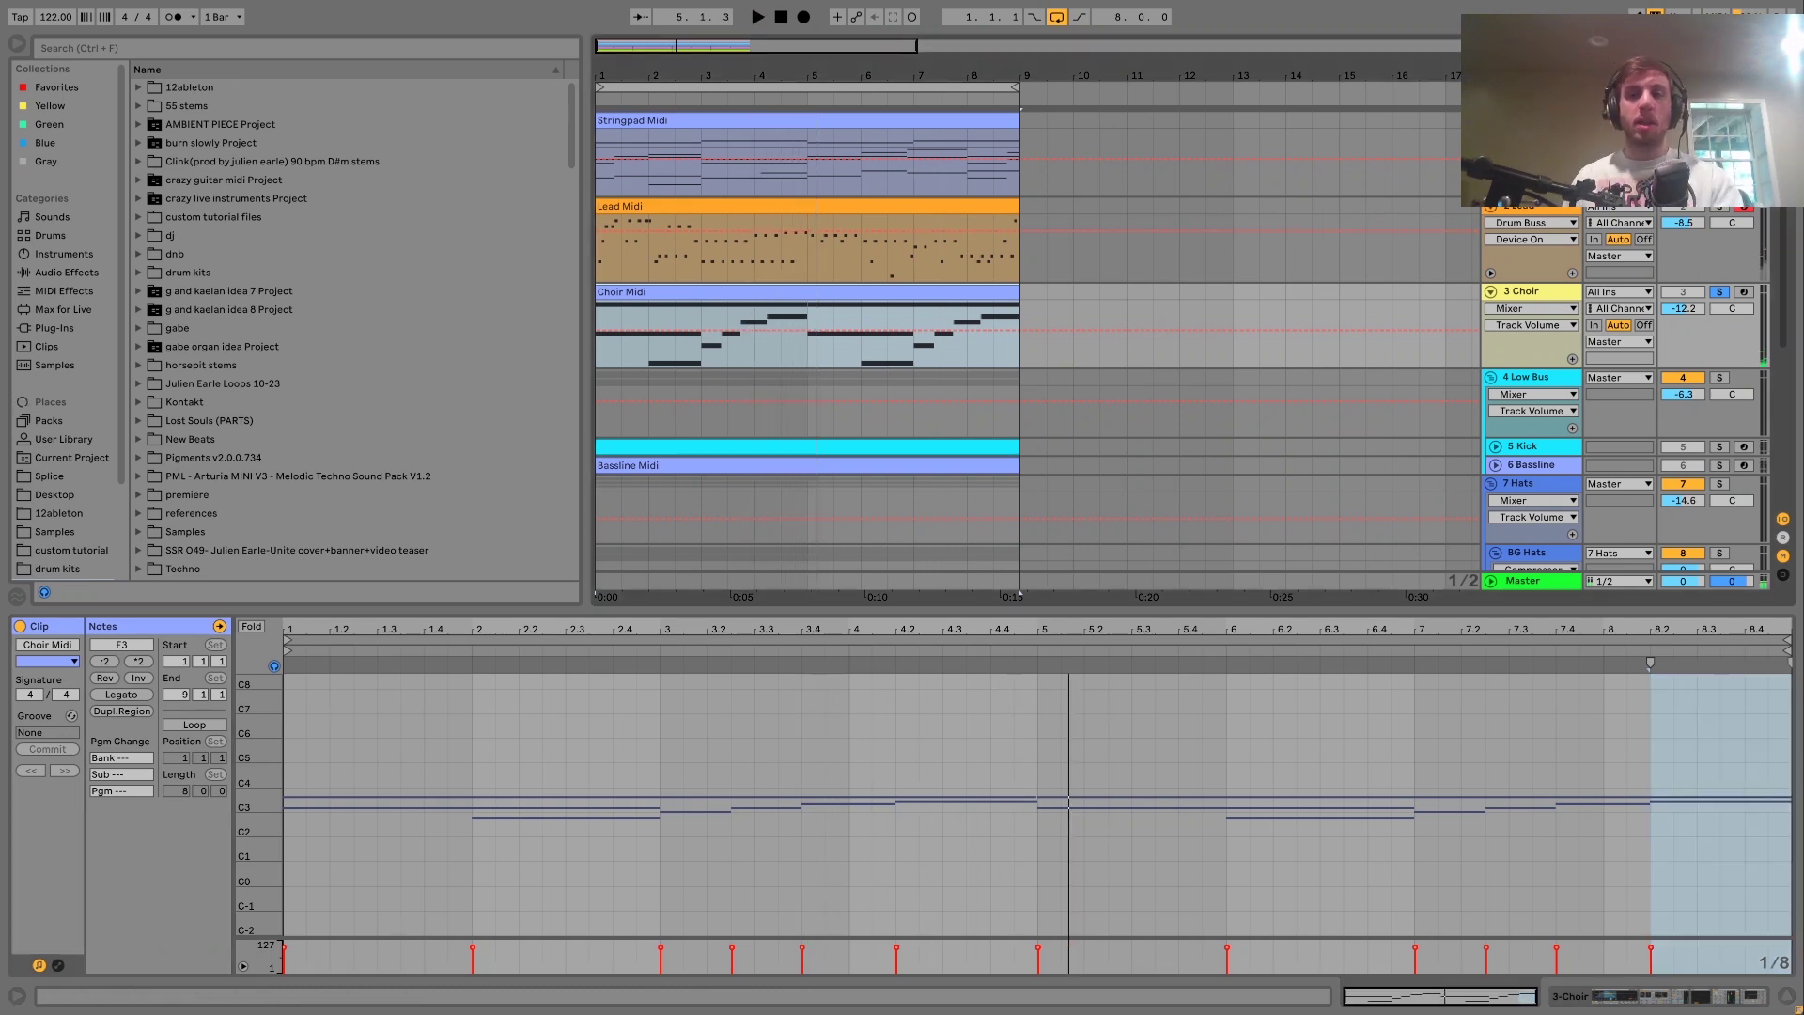
{"action": "key", "text": "space"}
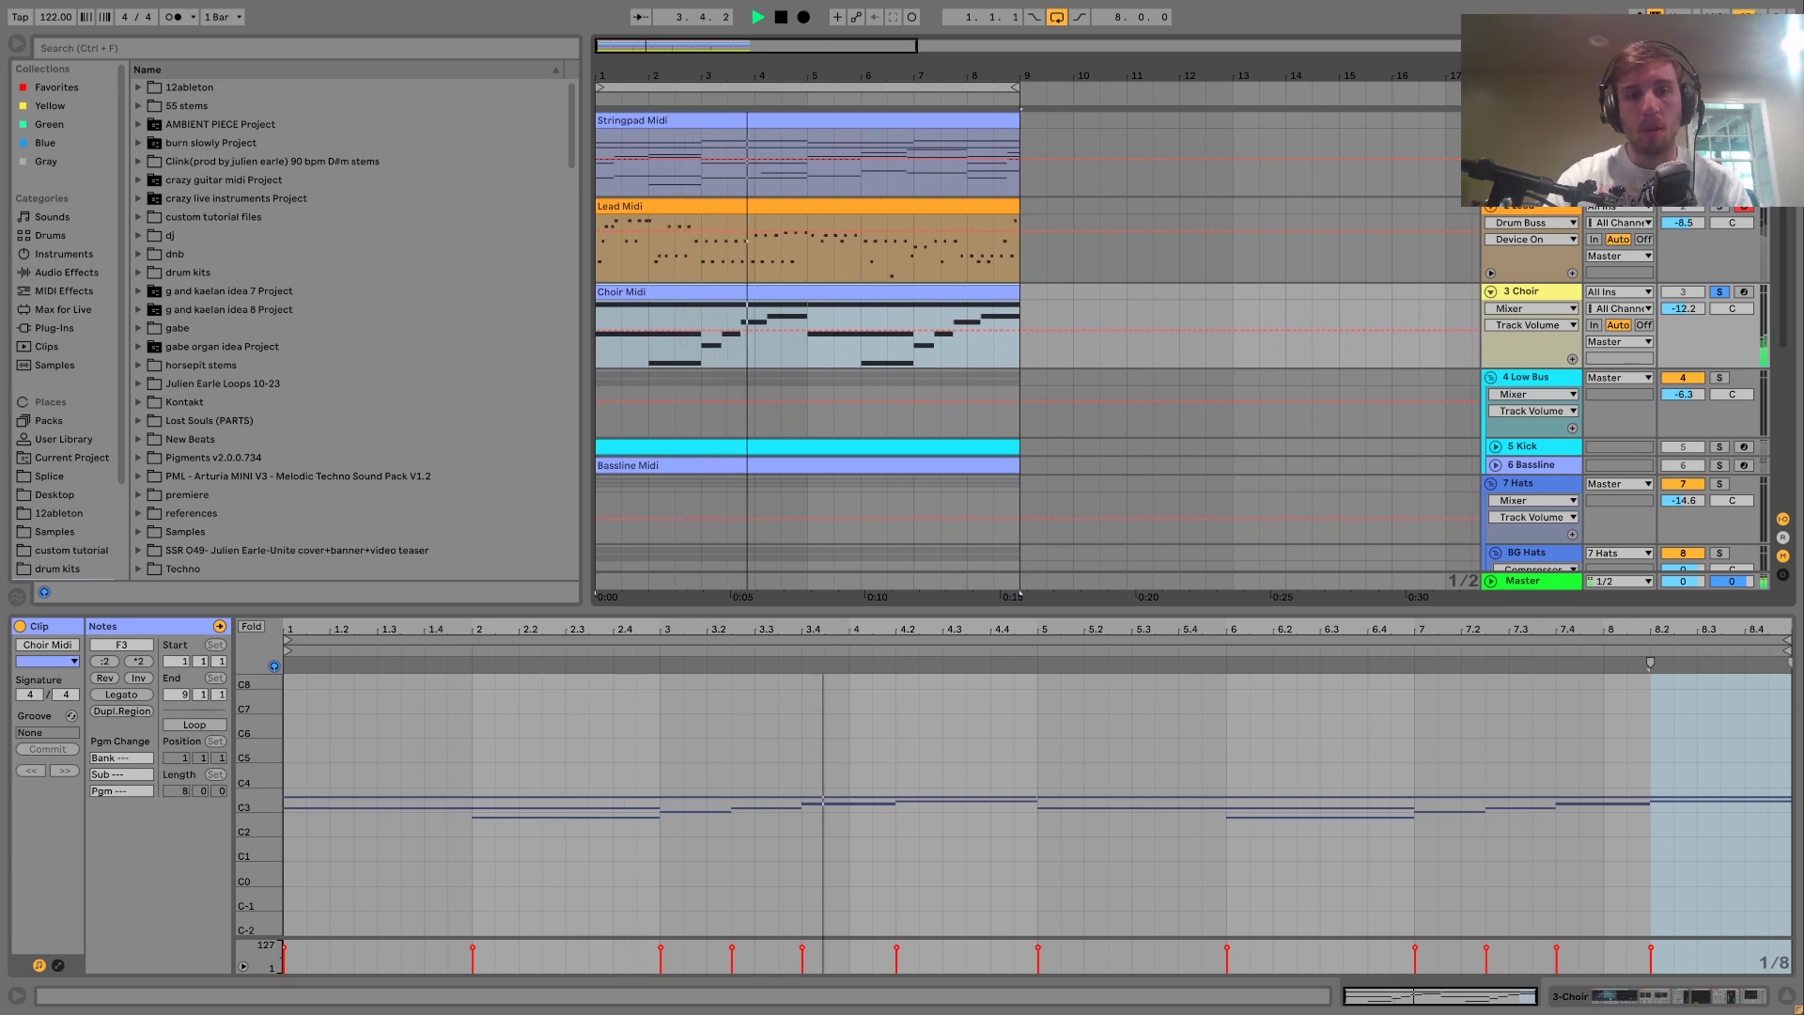
Stop playback, enlarge the Choir Midi clip's note view and examine the low A2 note in bar 2
{"action": "key", "text": "space"}
{"action": "left_click", "coordinate": [1719, 293]}
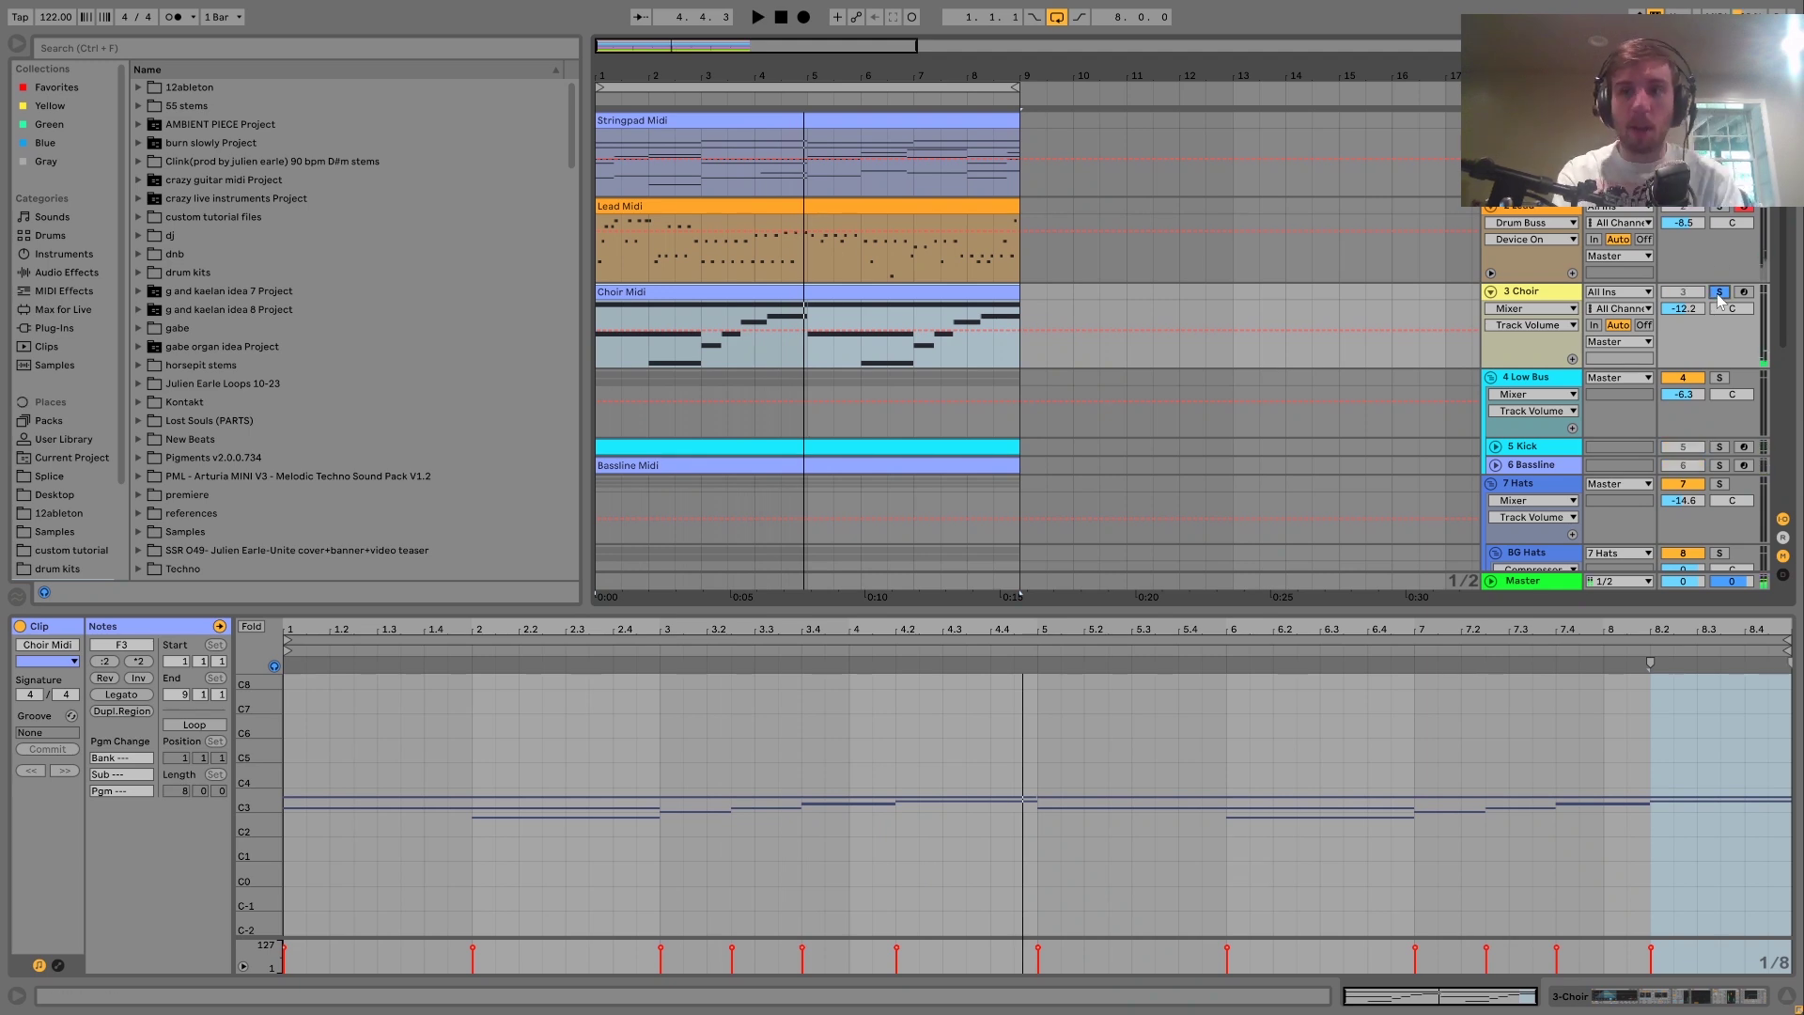
{"action": "left_click", "coordinate": [1720, 293]}
{"action": "left_click", "coordinate": [1542, 294]}
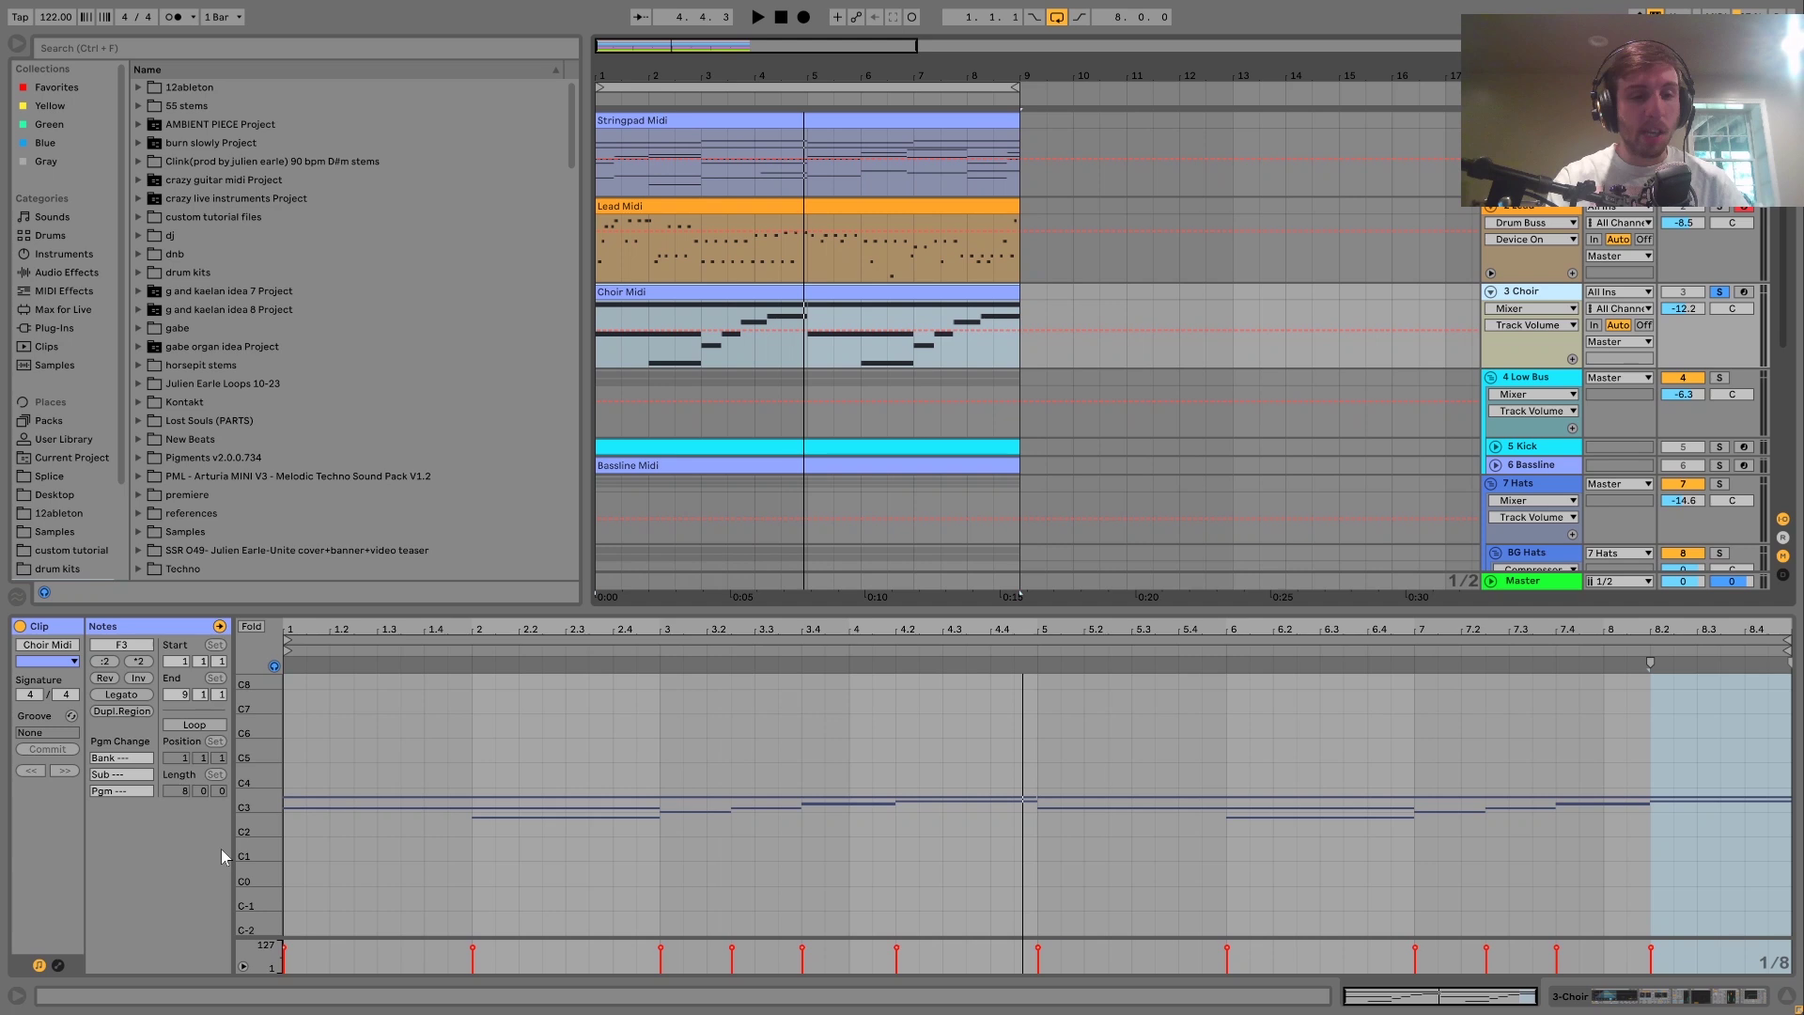
{"action": "left_click_drag", "start_coordinate": [250, 823], "coordinate": [282, 825]}
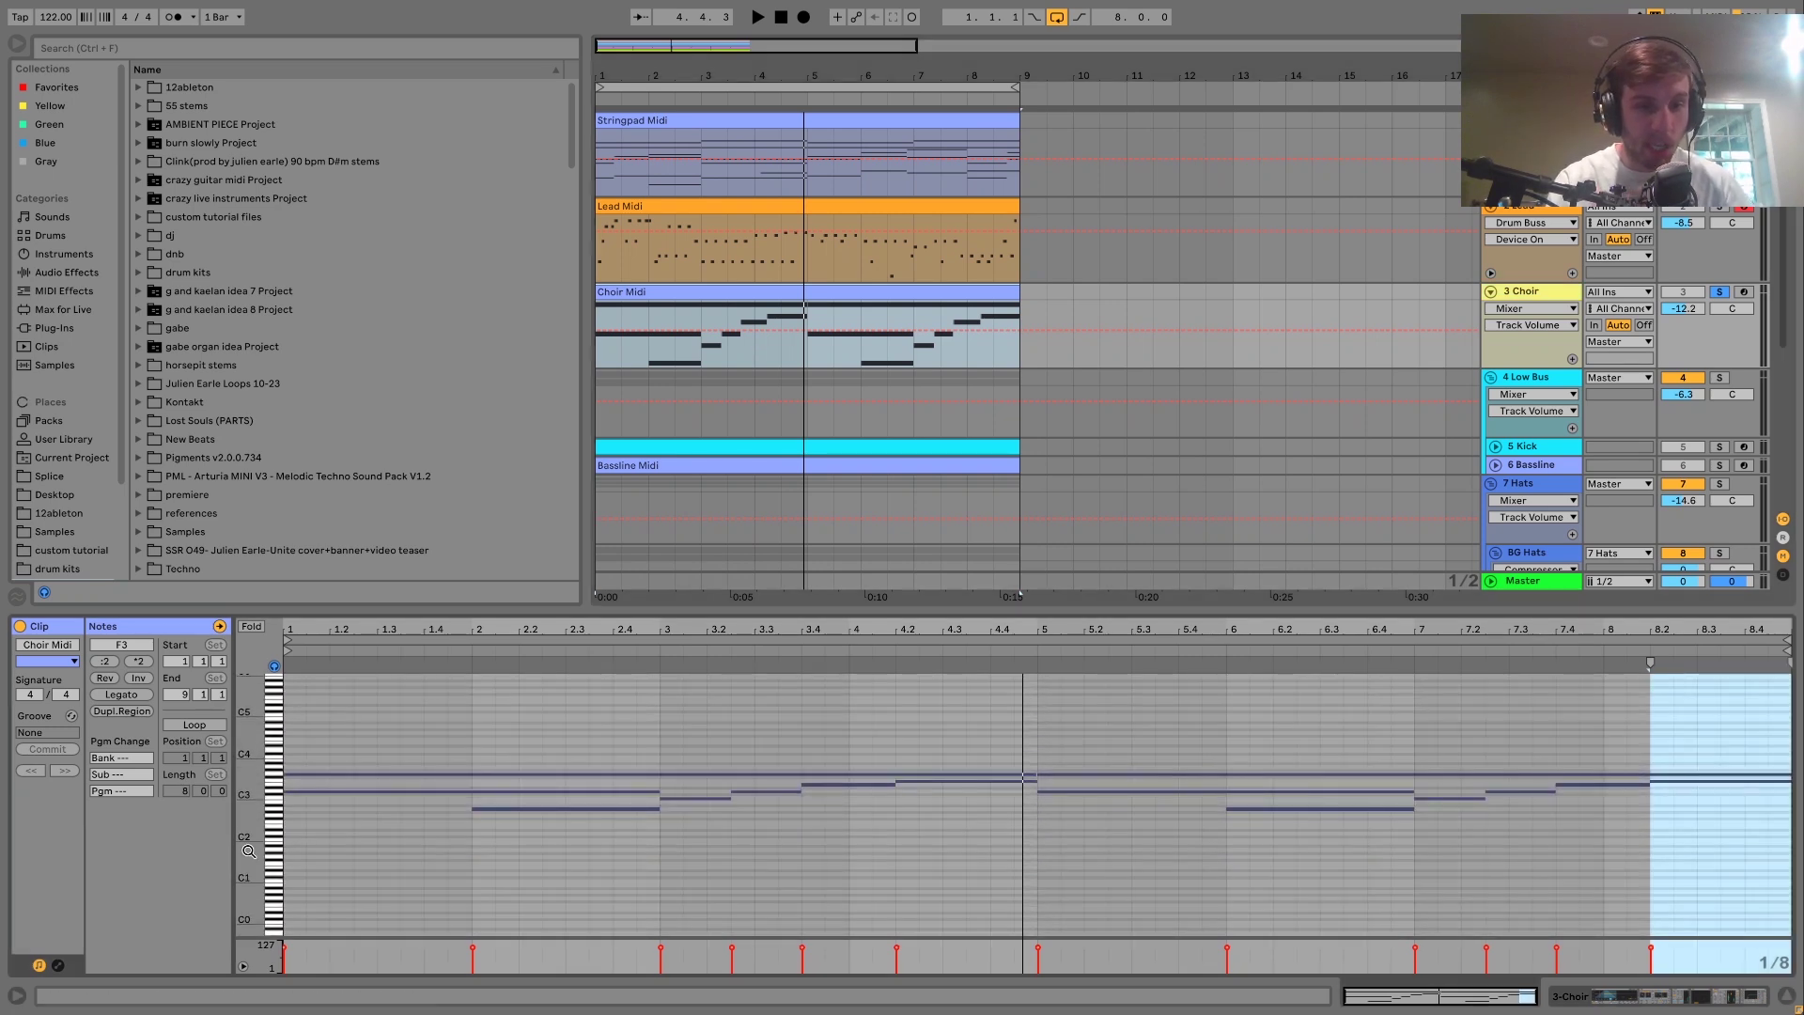
{"action": "left_click", "coordinate": [601, 811]}
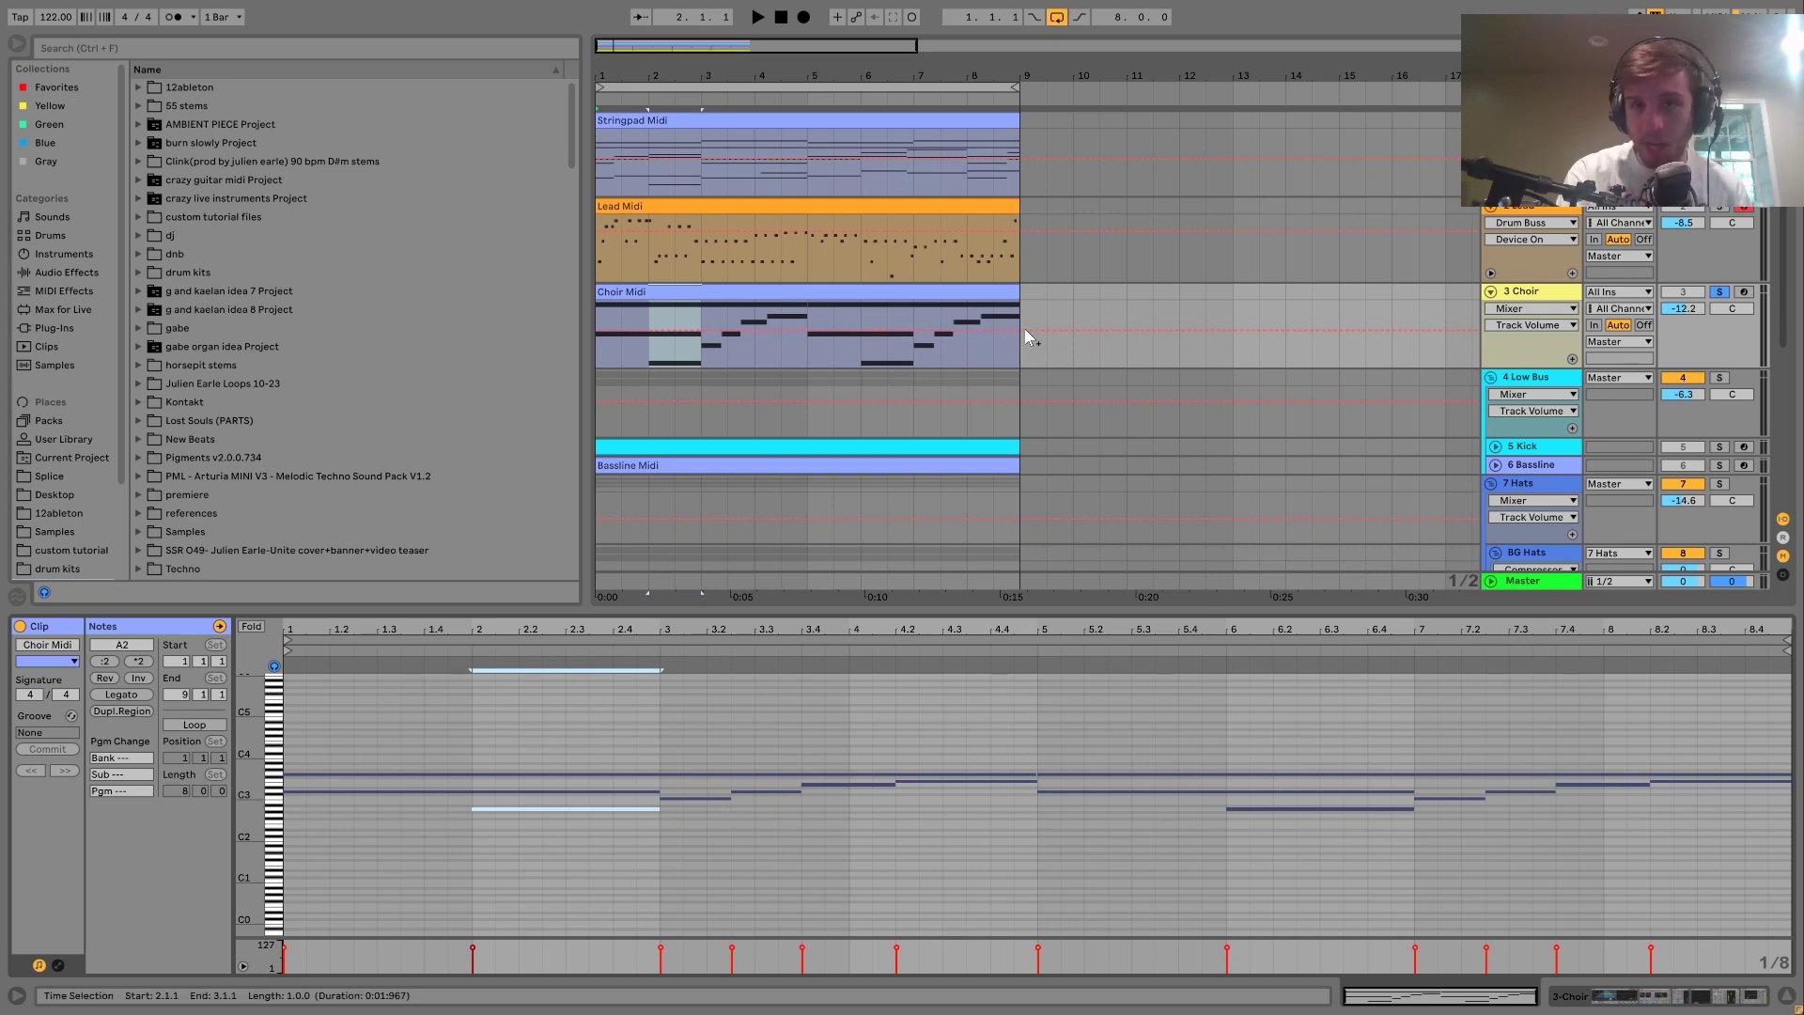
{"action": "left_click", "coordinate": [955, 293]}
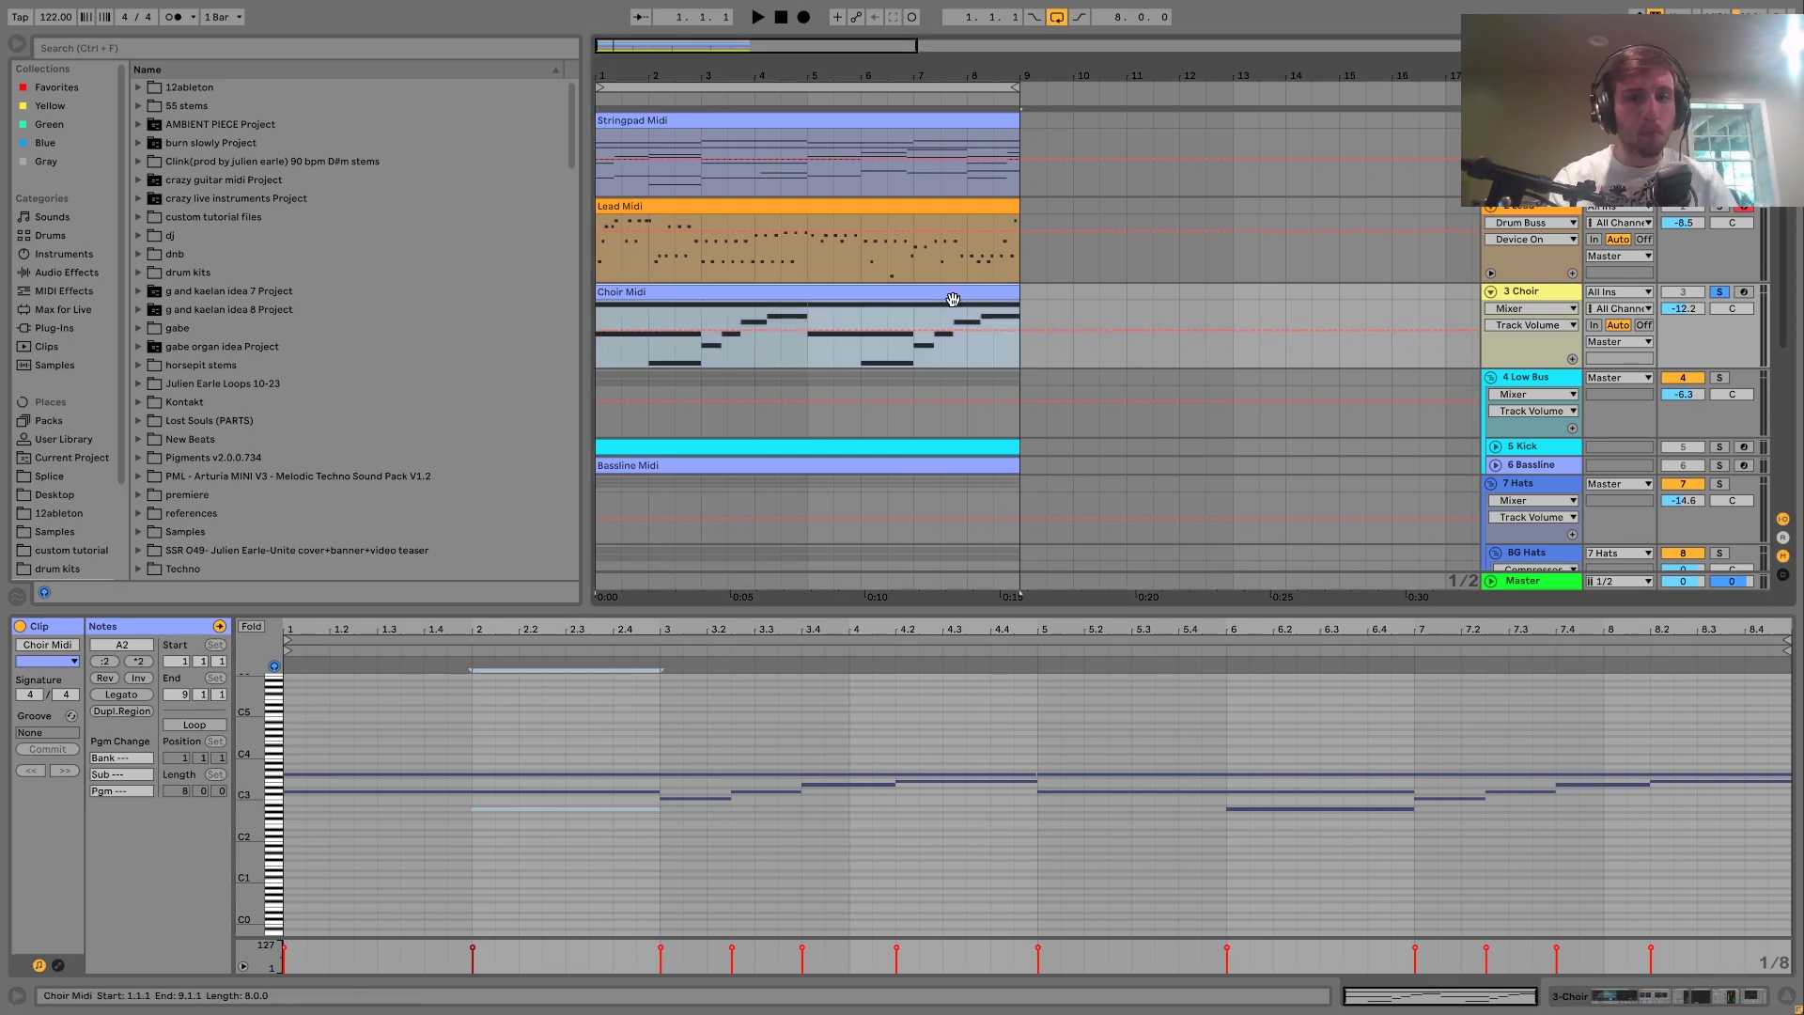
Show the Choir track's device chain and play the soloed part briefly with its sample waveform in view
{"action": "left_click", "coordinate": [1546, 299]}
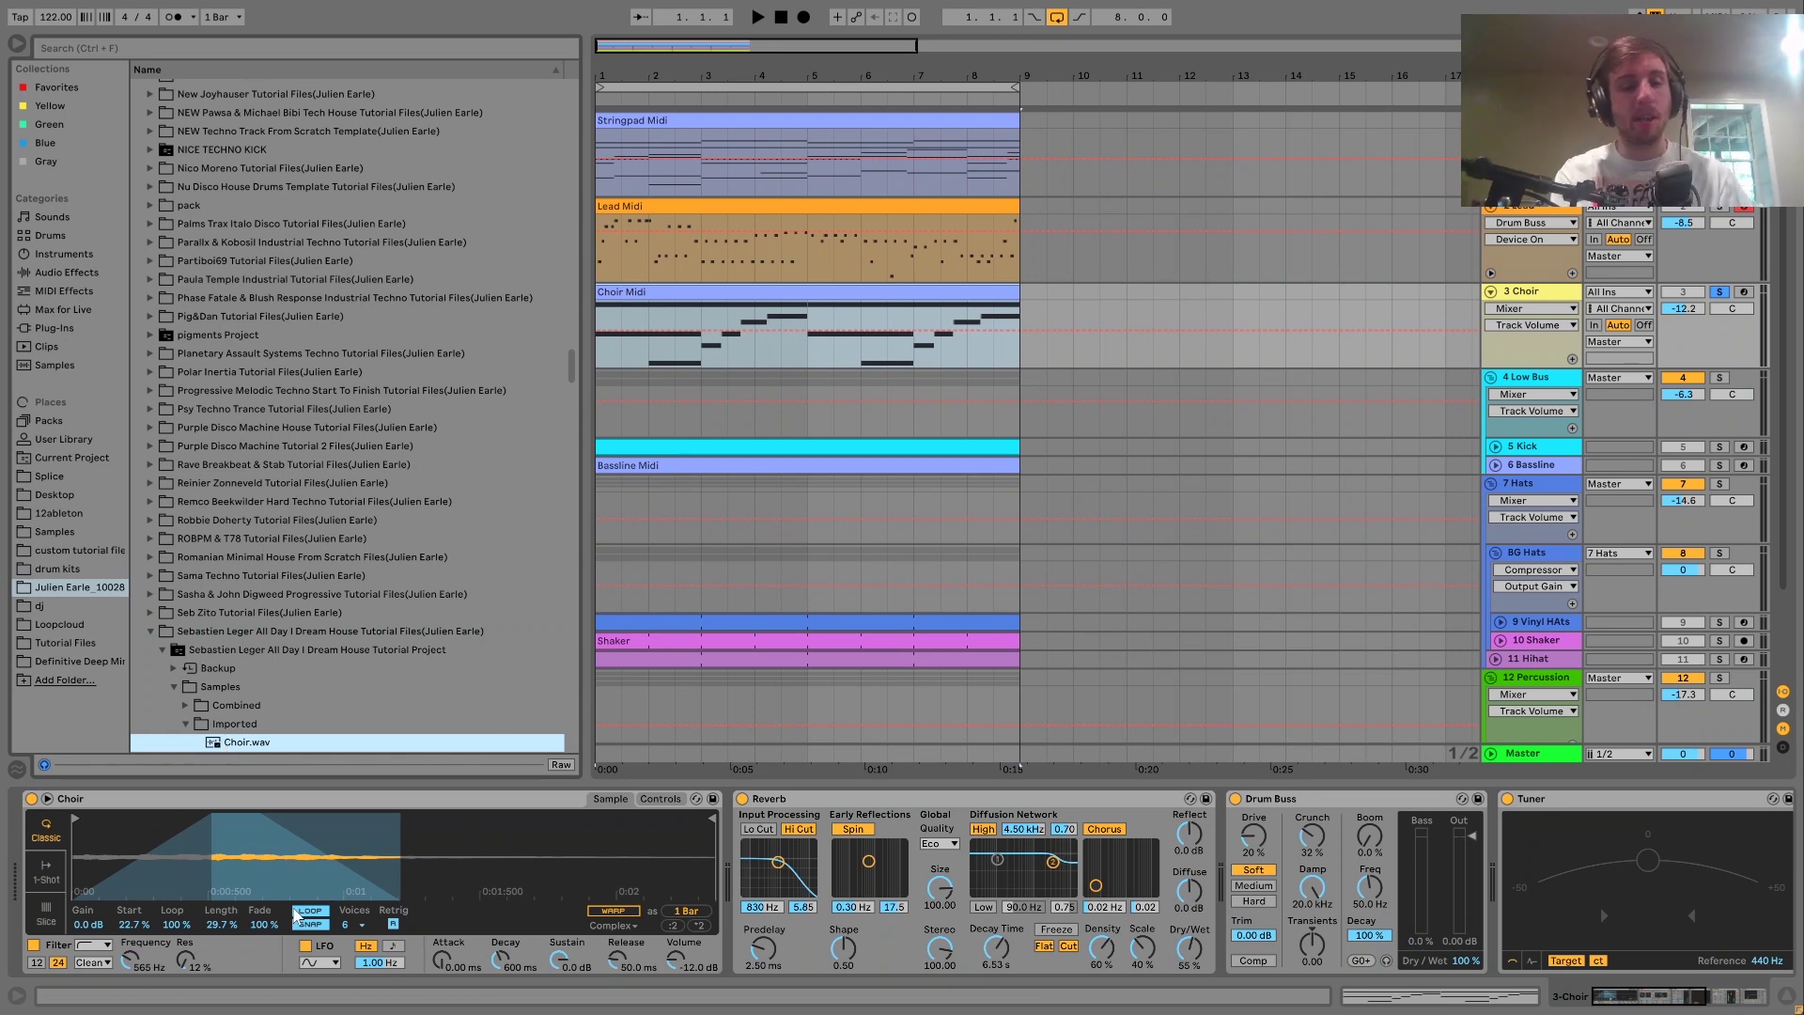
{"action": "key", "text": "space"}
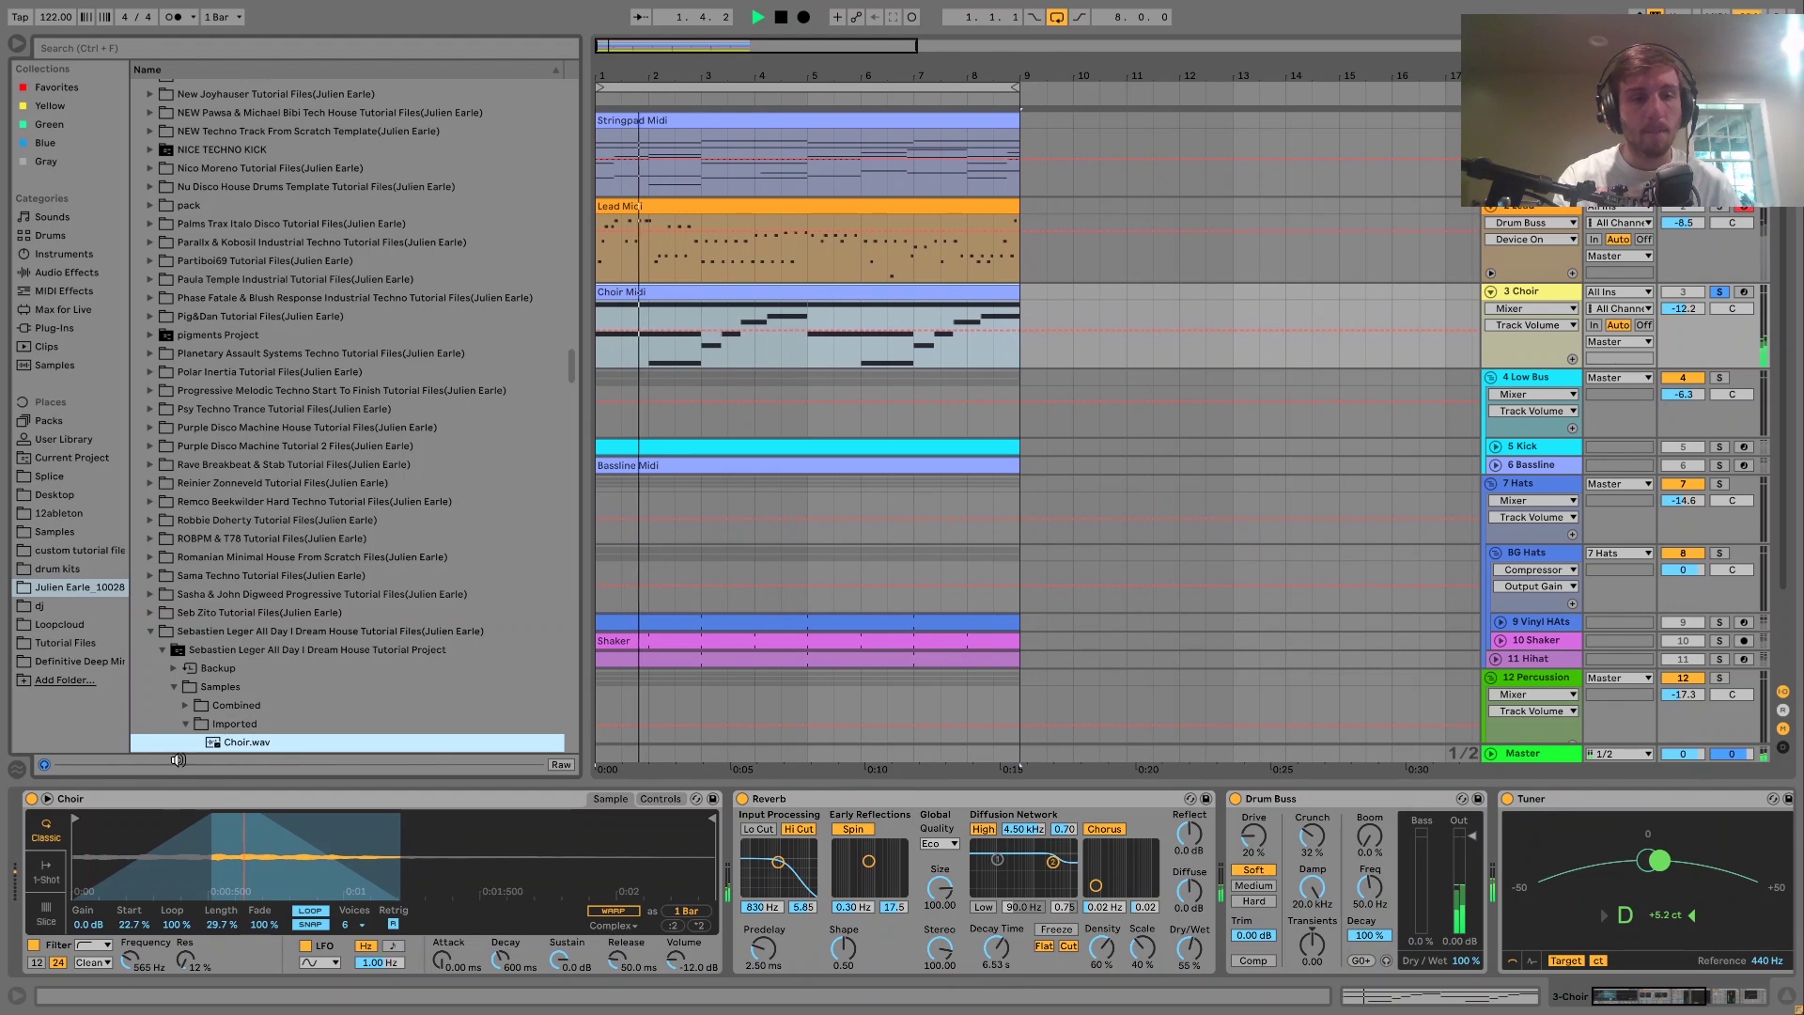
{"action": "key", "text": "space"}
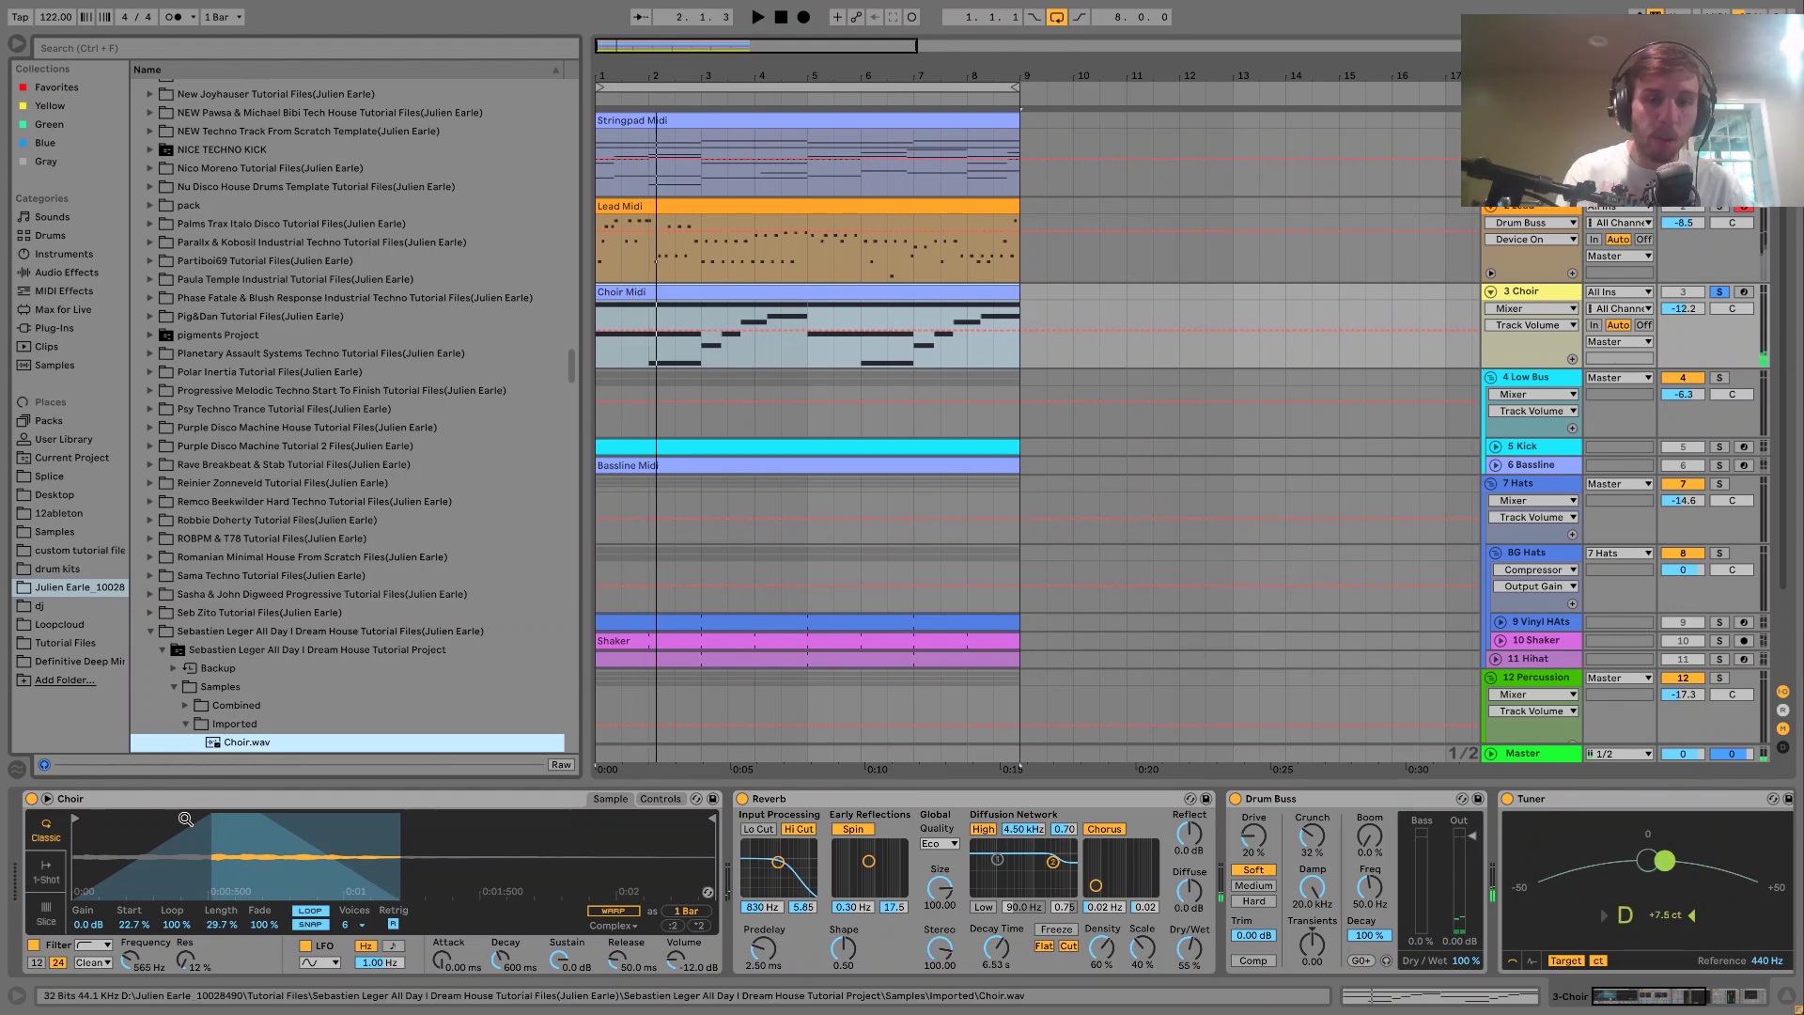
Review the Choir's Reverb and Drum Buss and delete the Tuner from the device chain
{"action": "left_click_drag", "start_coordinate": [771, 843], "coordinate": [355, 843]}
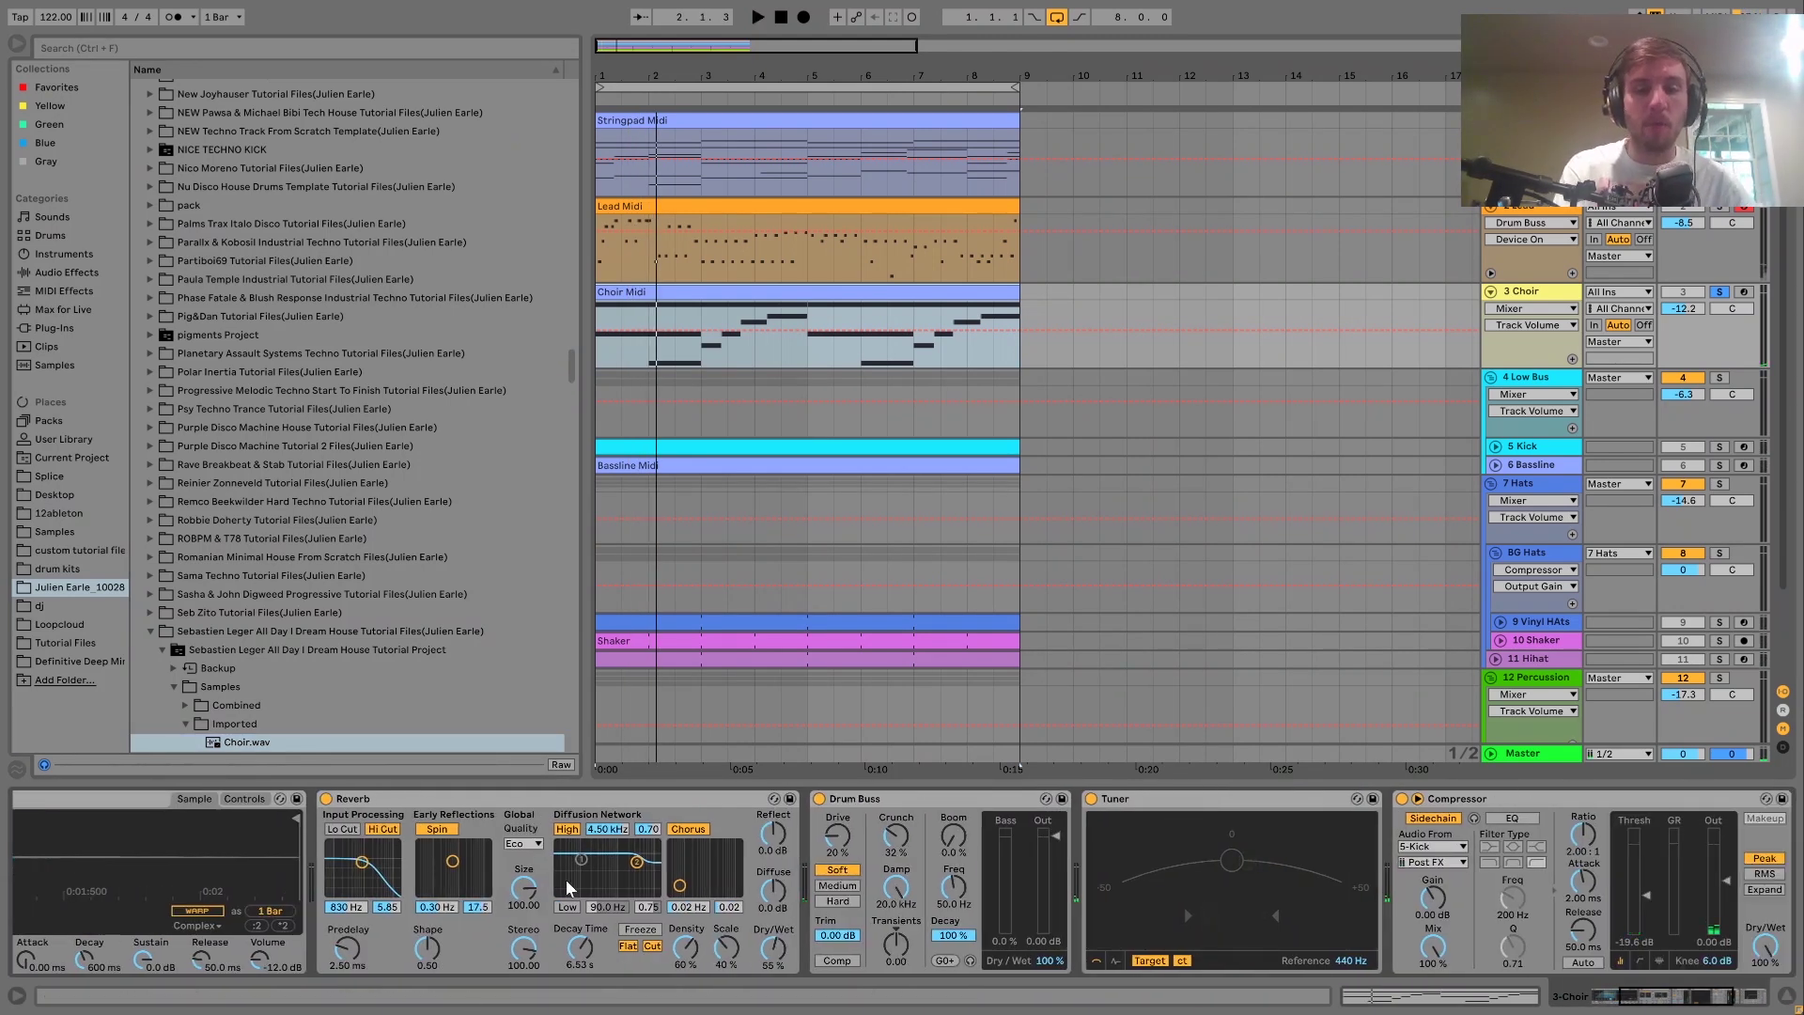
{"action": "scroll", "coordinate": [566, 888], "scroll_direction": "right", "scroll_amount": 2}
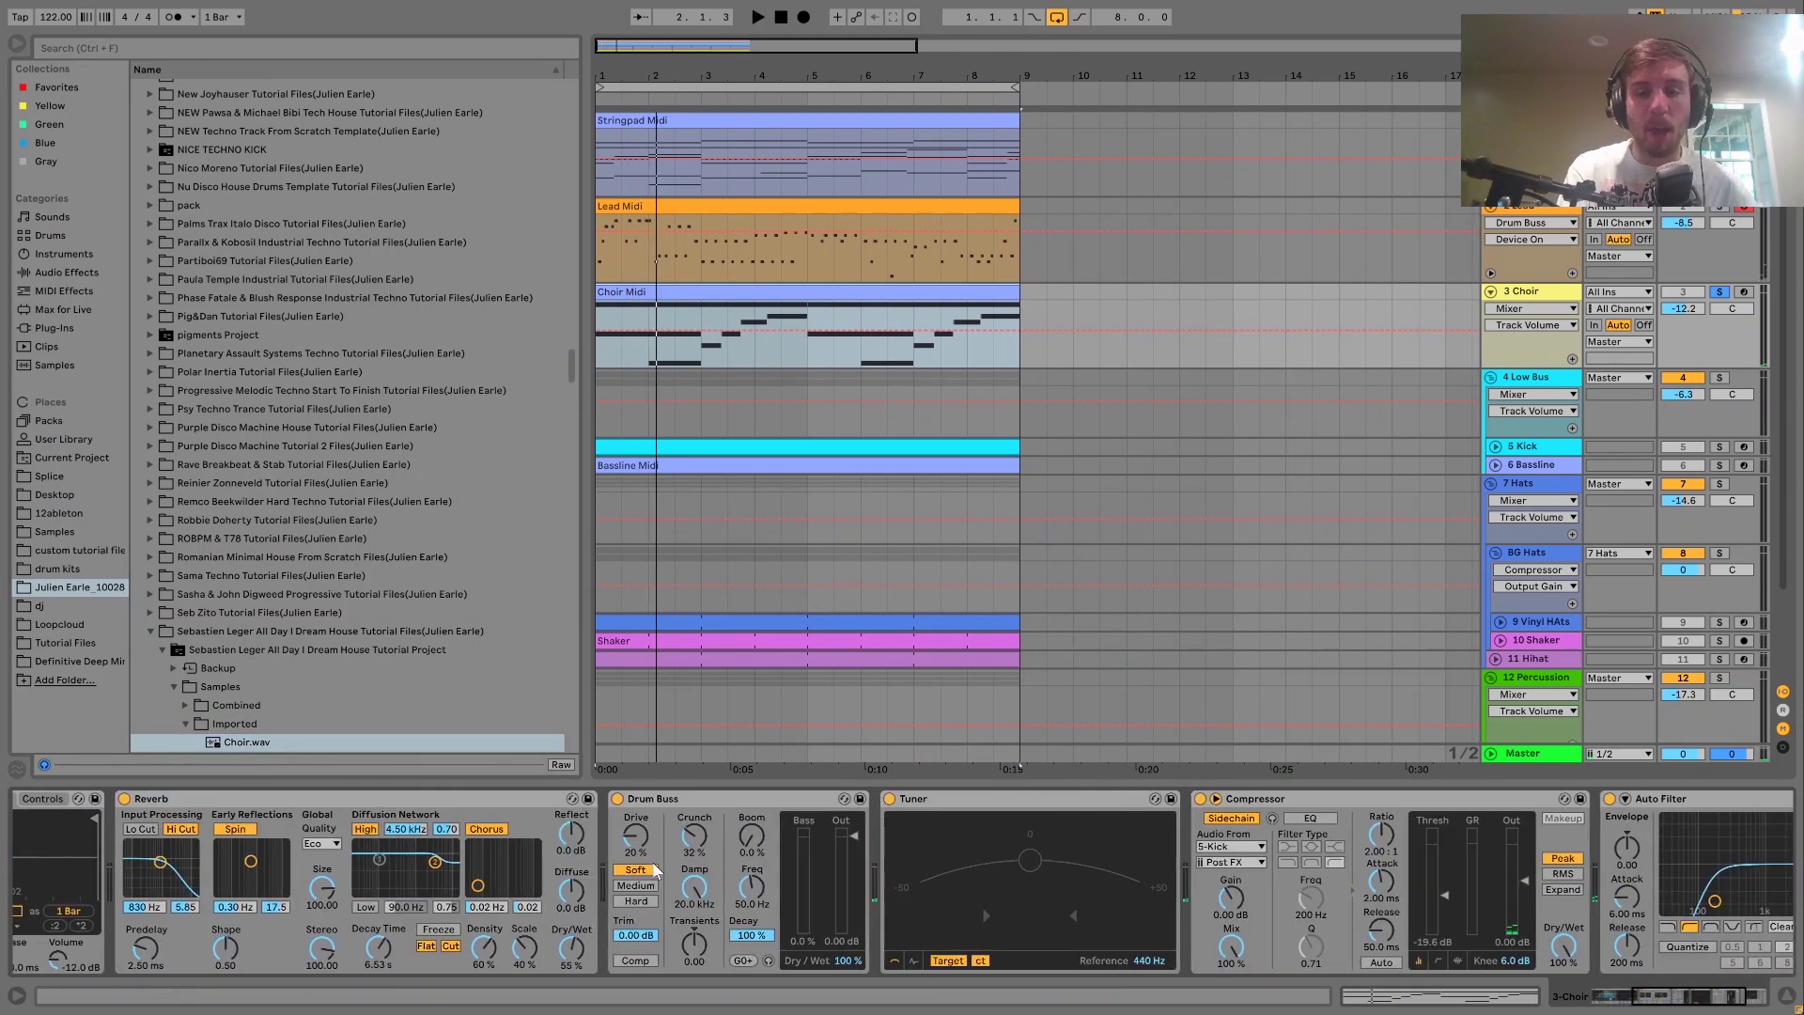
{"action": "left_click", "coordinate": [937, 801]}
{"action": "key", "text": "Delete"}
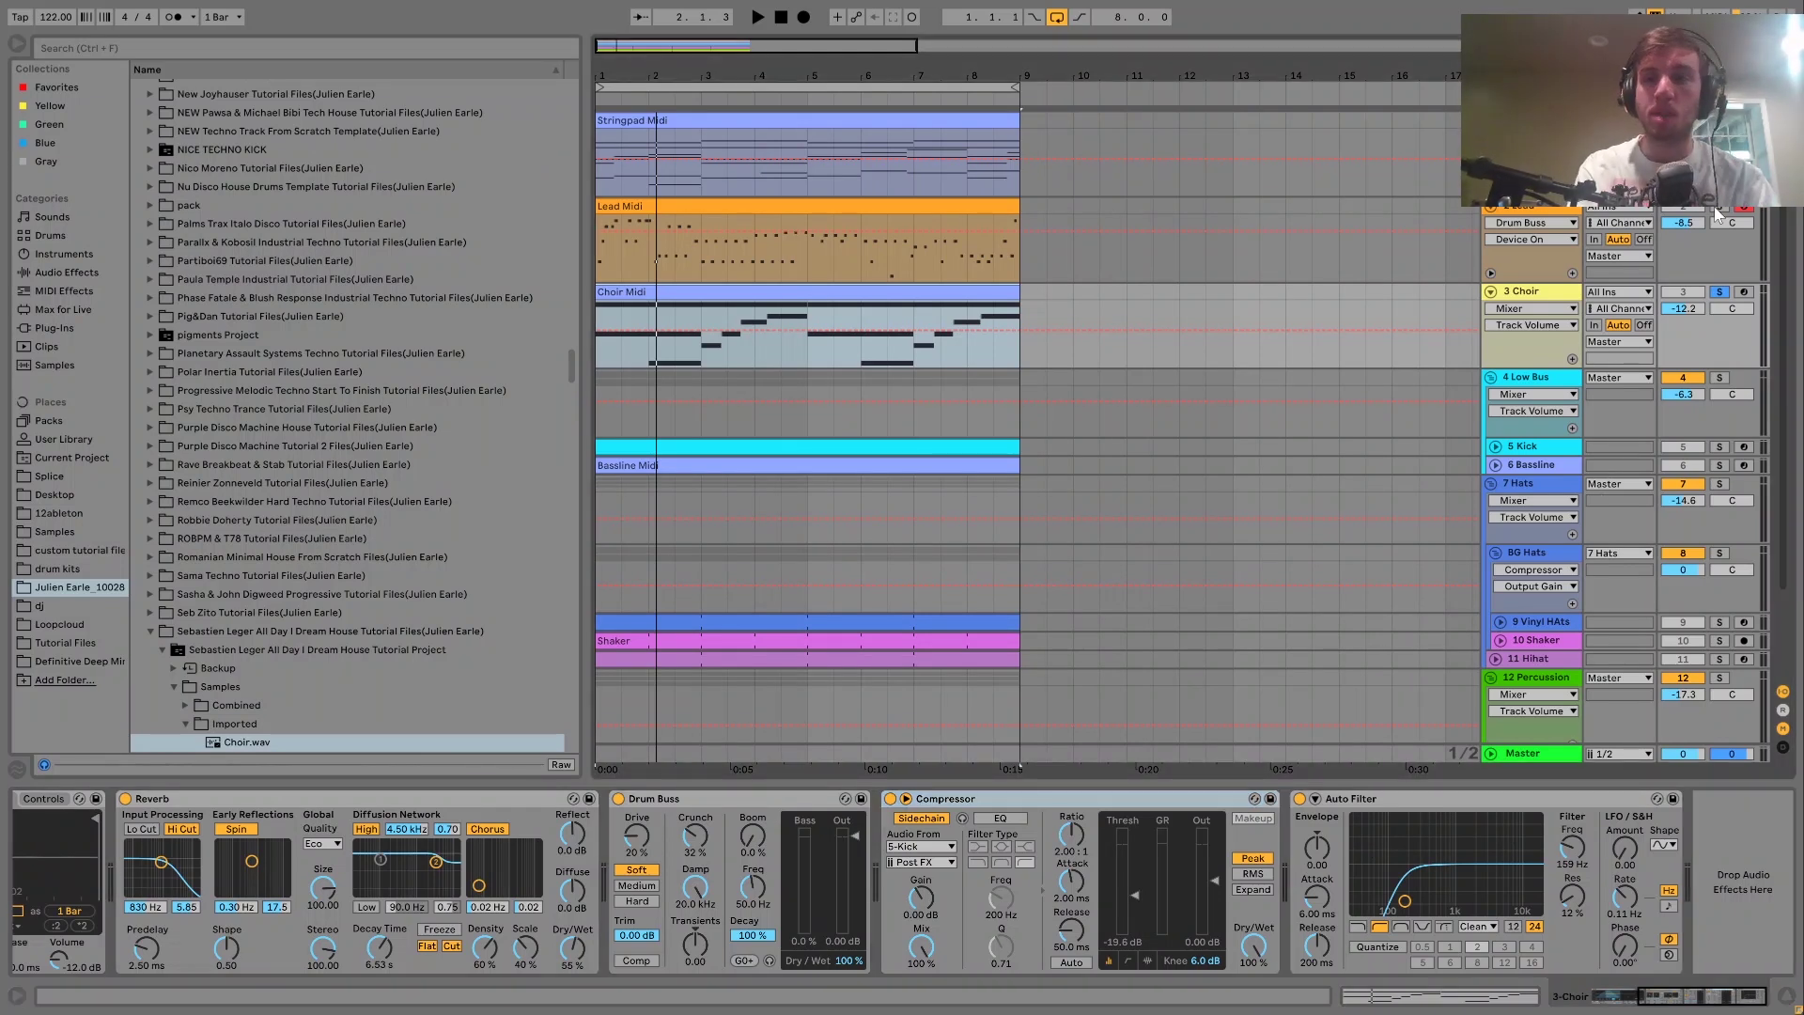
Play the Choir together with the Lead and switch the solo over to the Kick track
{"action": "key", "text": "space"}
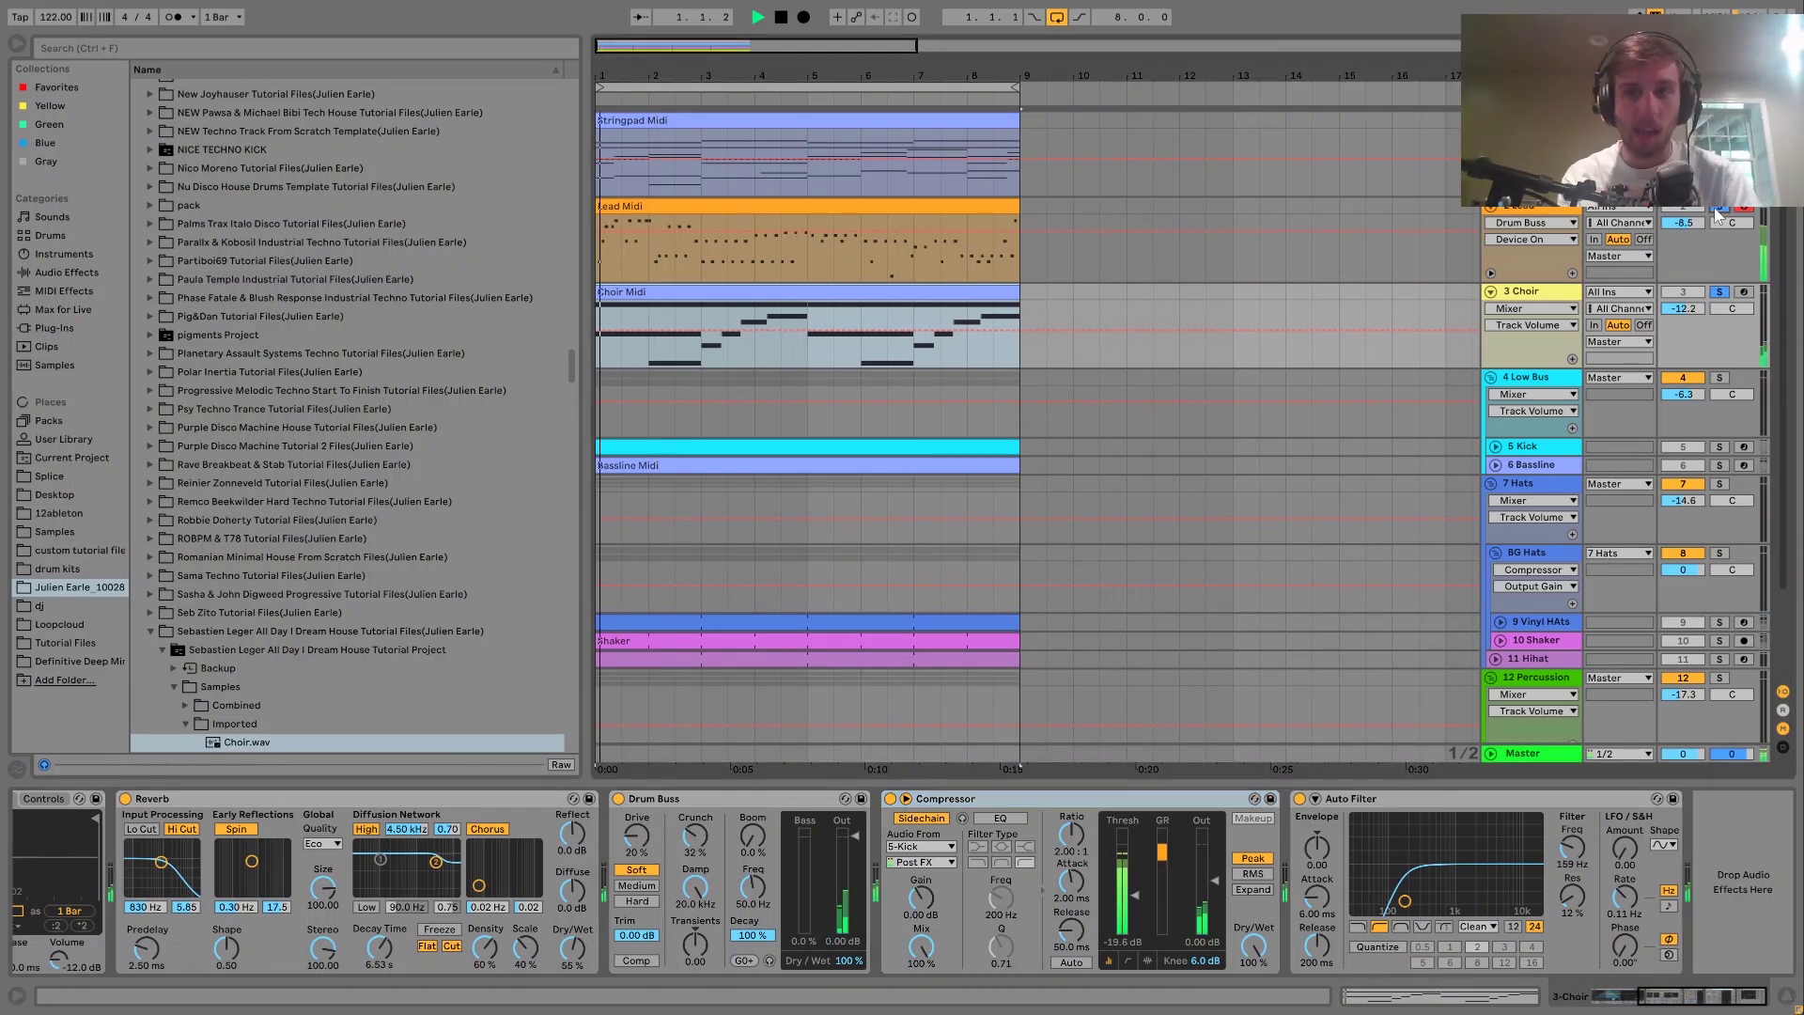
{"action": "left_click", "coordinate": [1720, 292]}
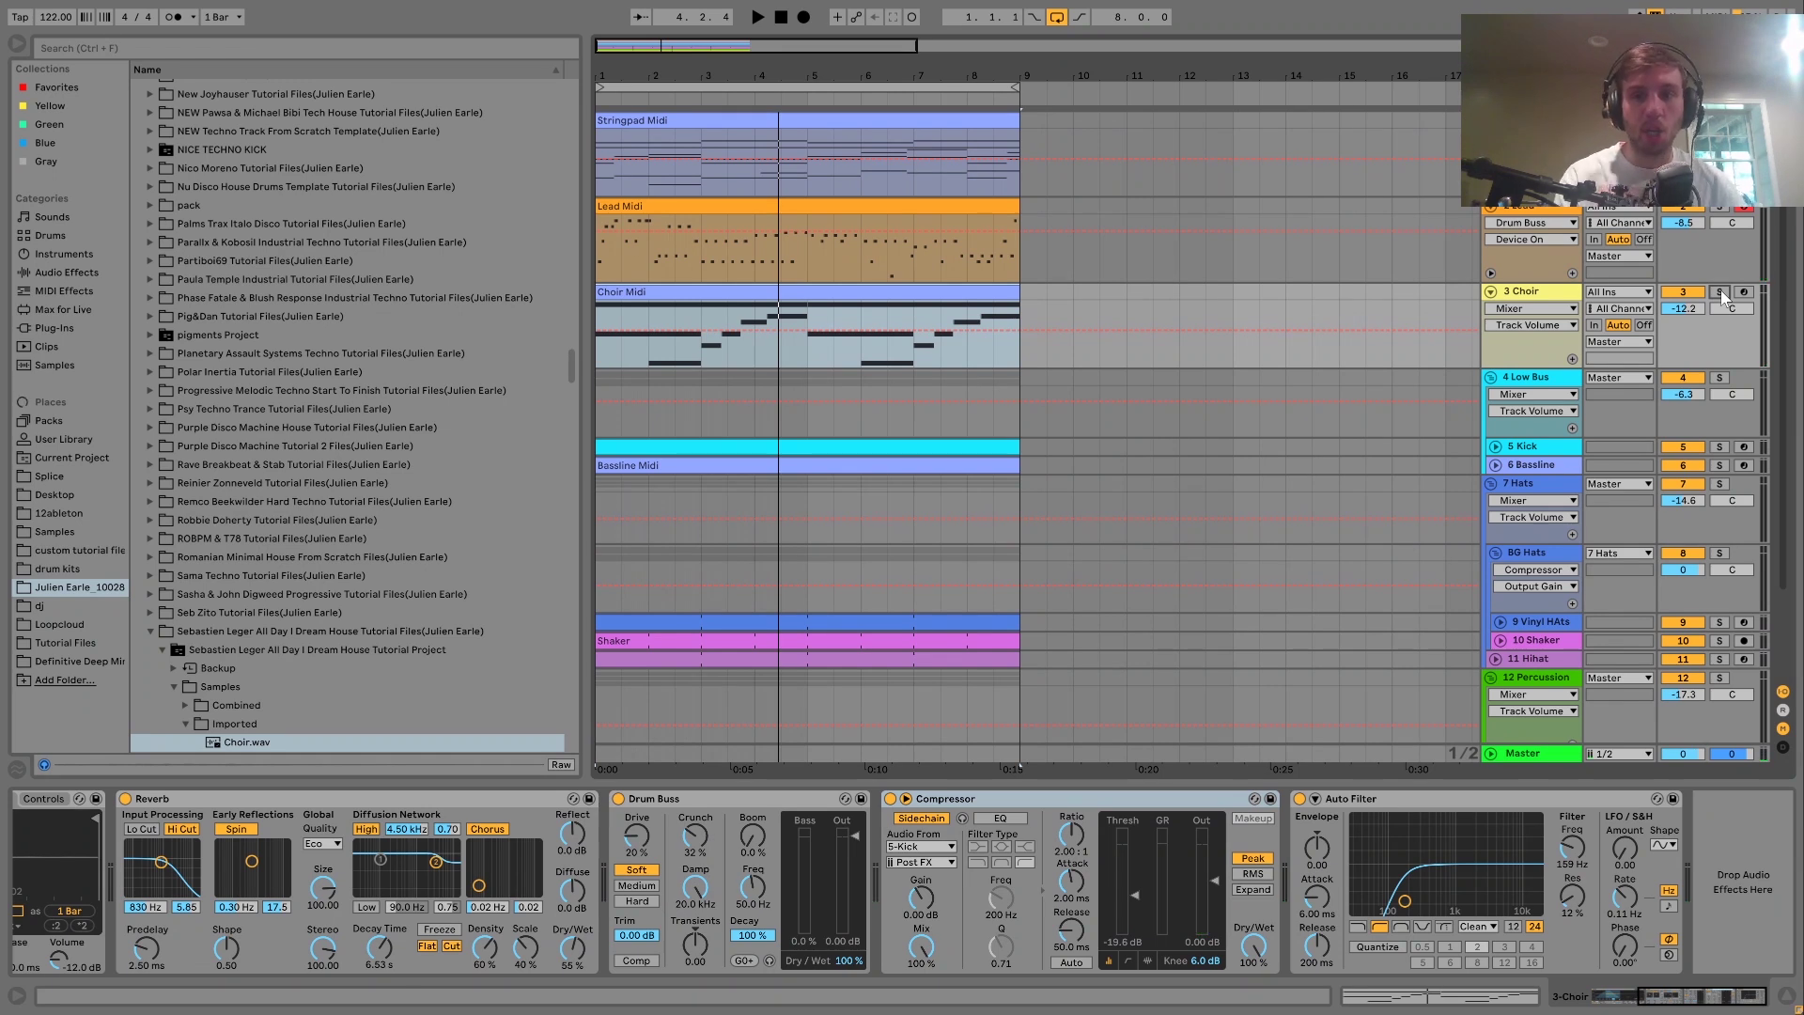
{"action": "left_click", "coordinate": [1721, 448]}
Play the soloed Kick and review its sample waveform and Saturator
{"action": "key", "text": "space"}
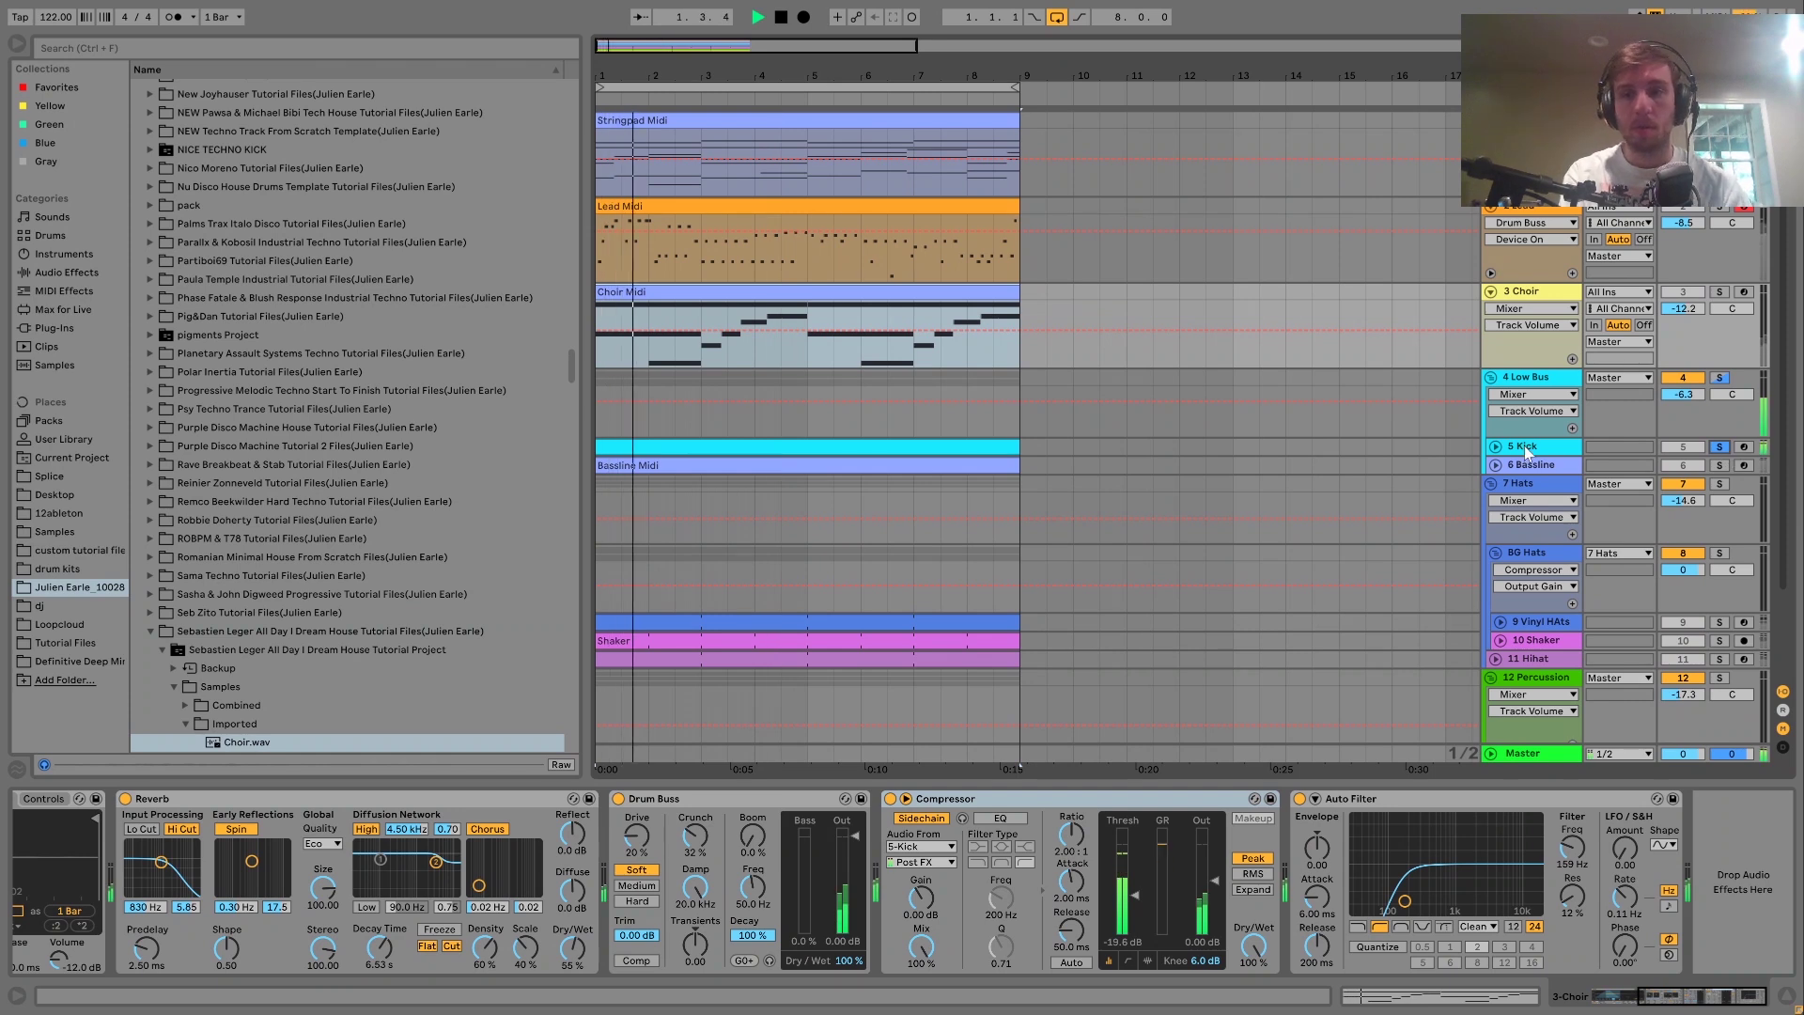
{"action": "left_click", "coordinate": [1524, 448]}
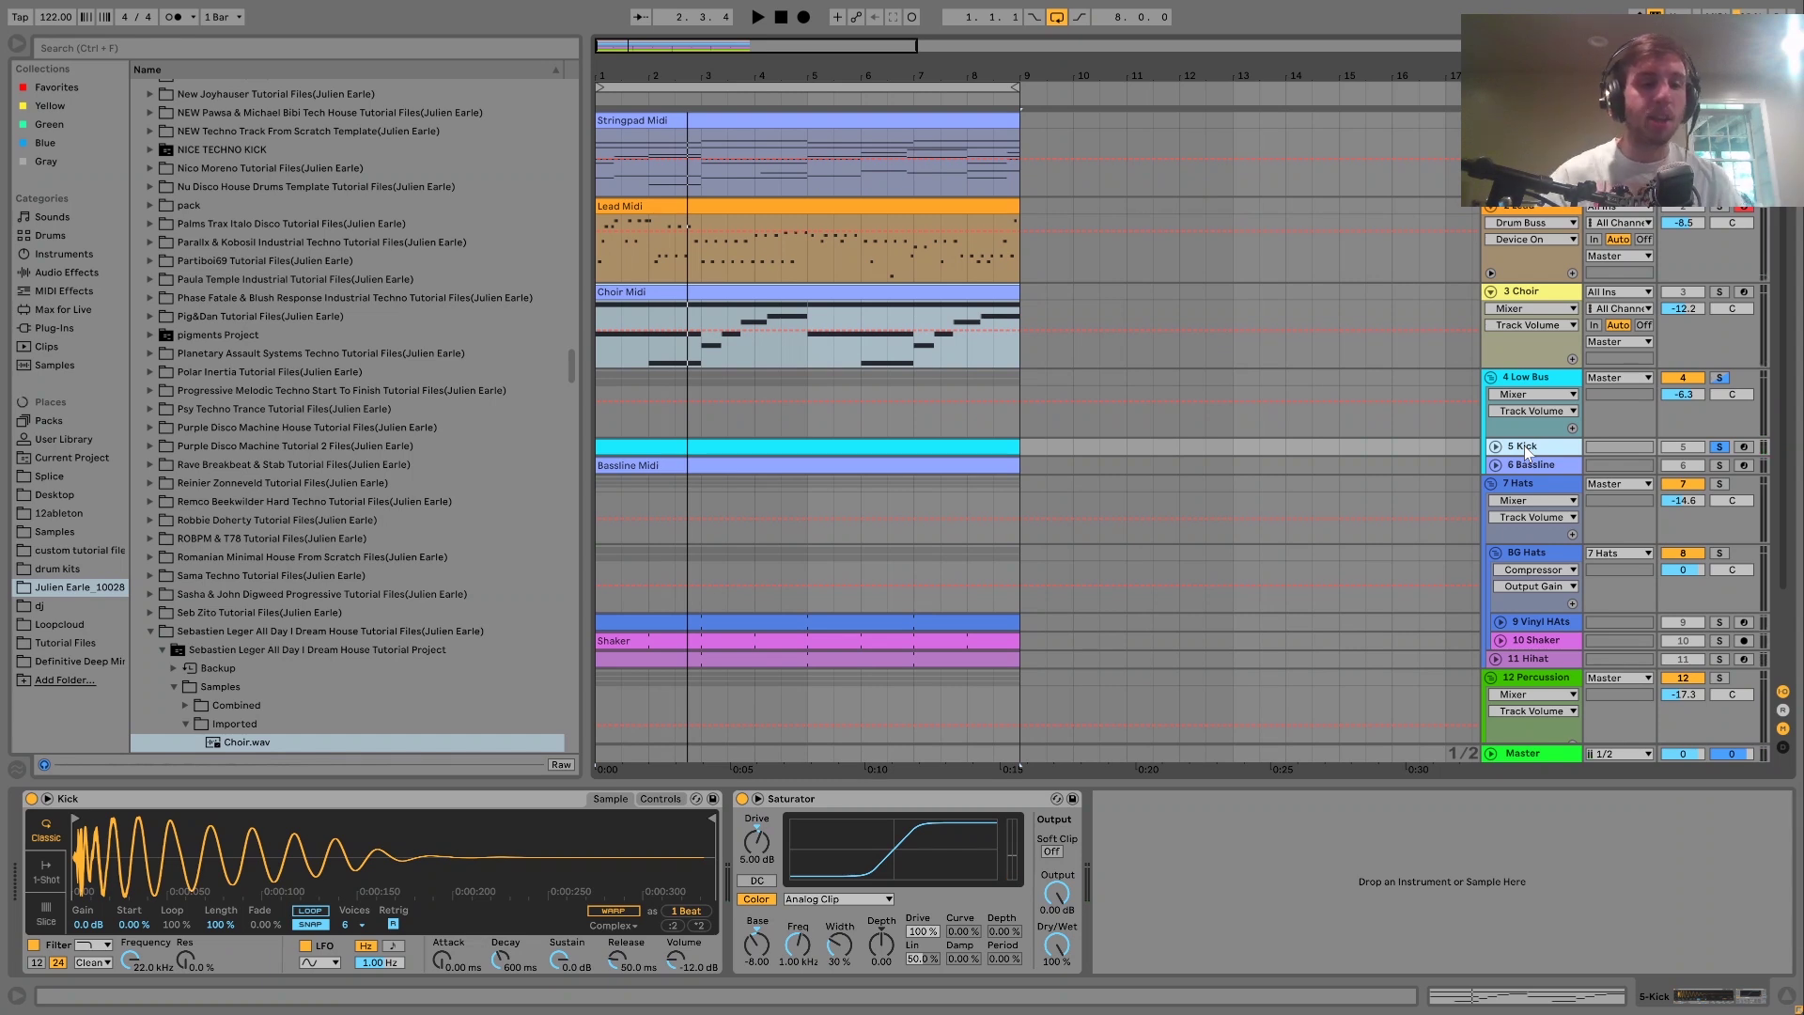
{"action": "left_click_drag", "start_coordinate": [83, 861], "coordinate": [280, 832]}
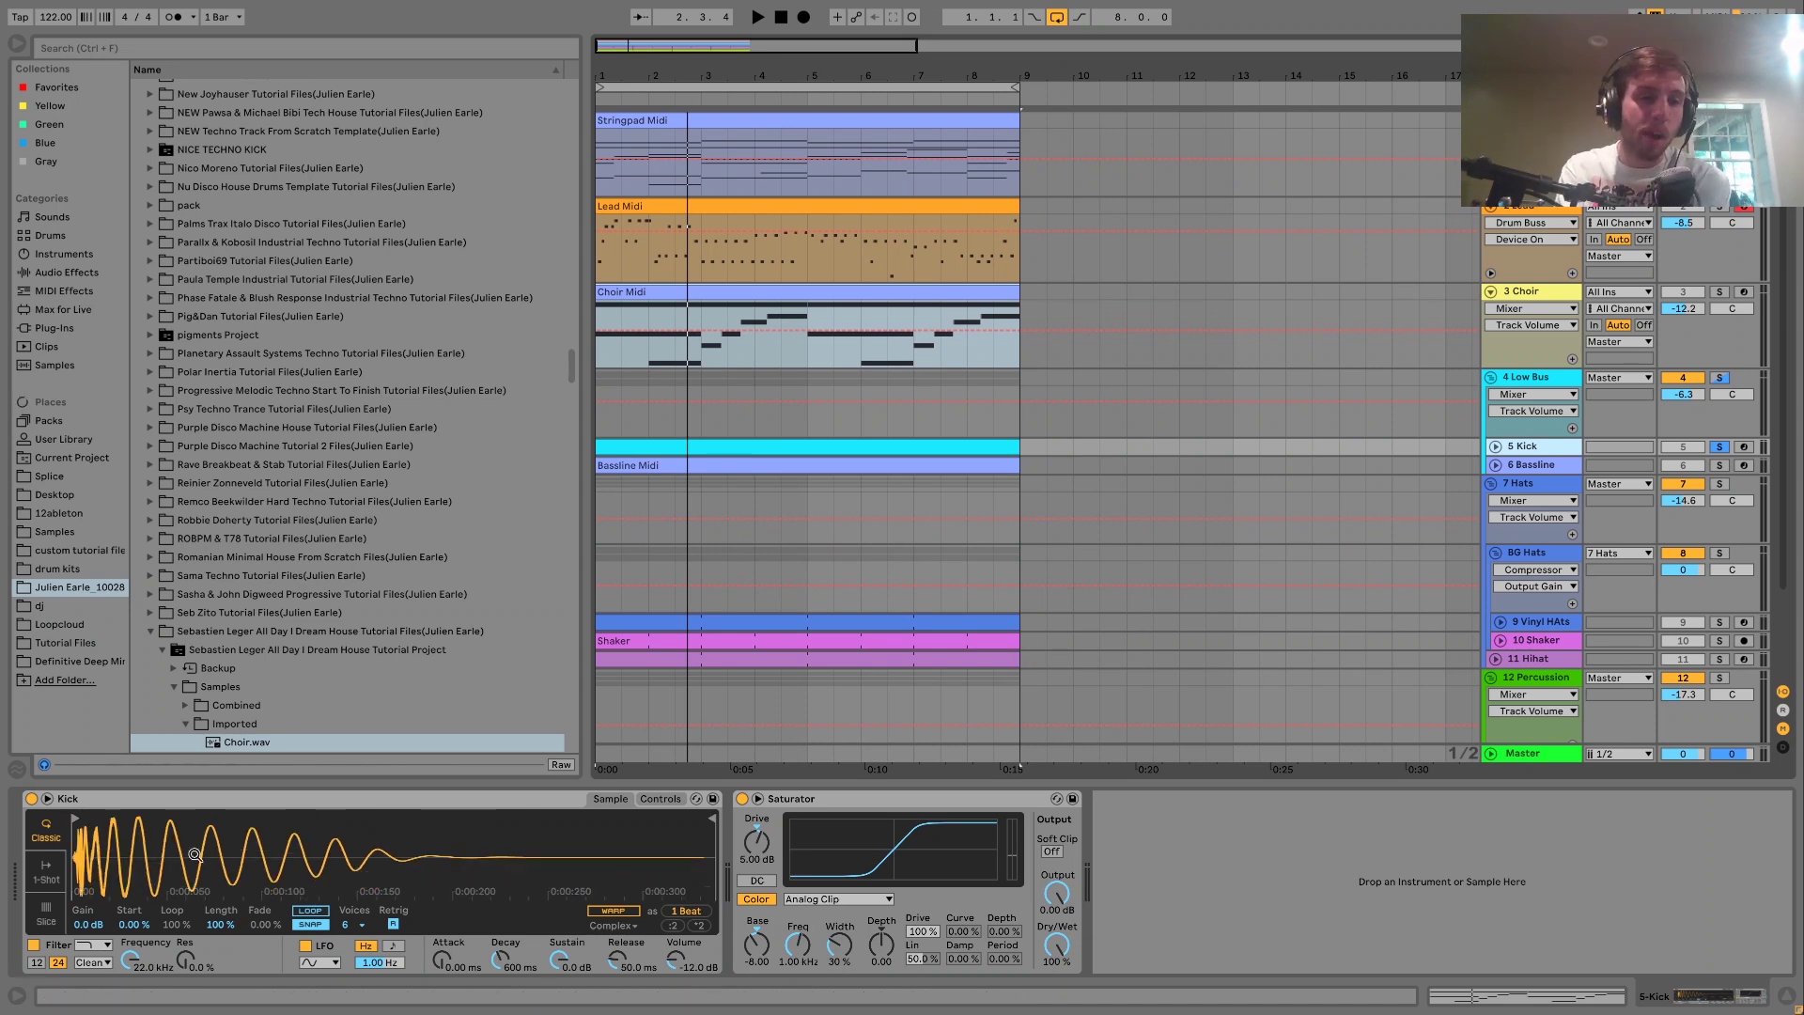
{"action": "key", "text": "space"}
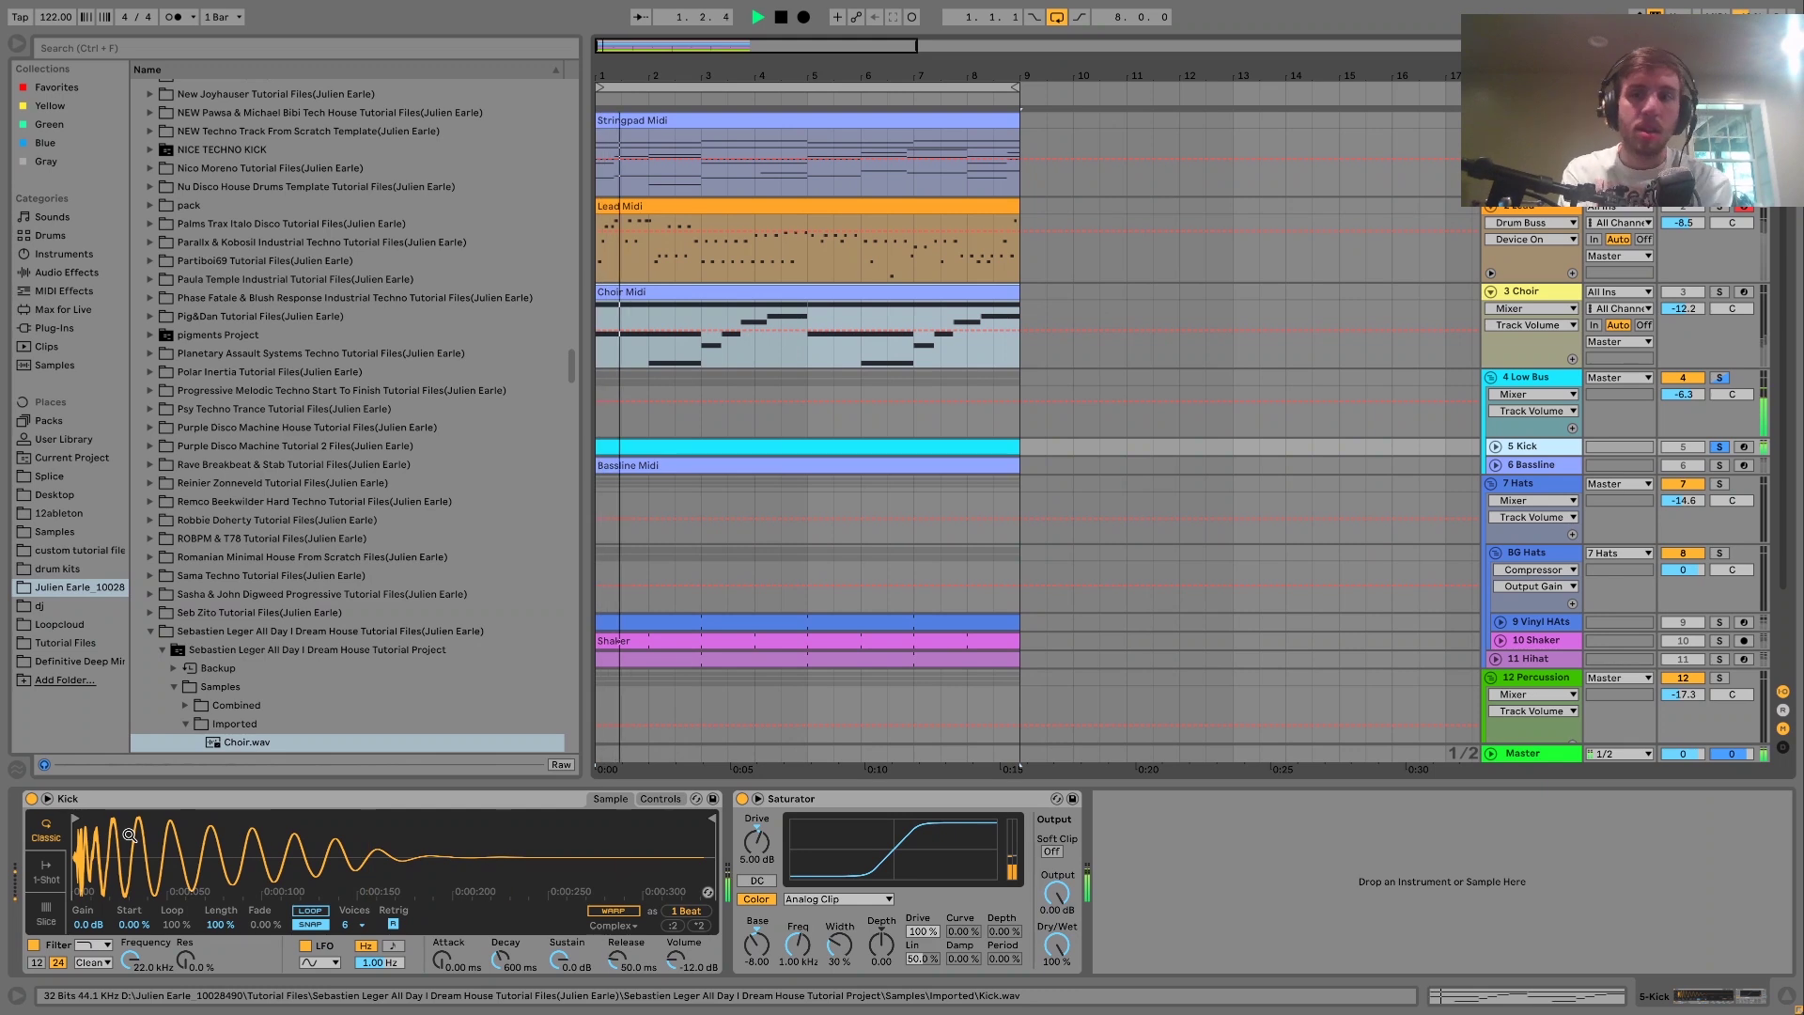
{"action": "key", "text": "space"}
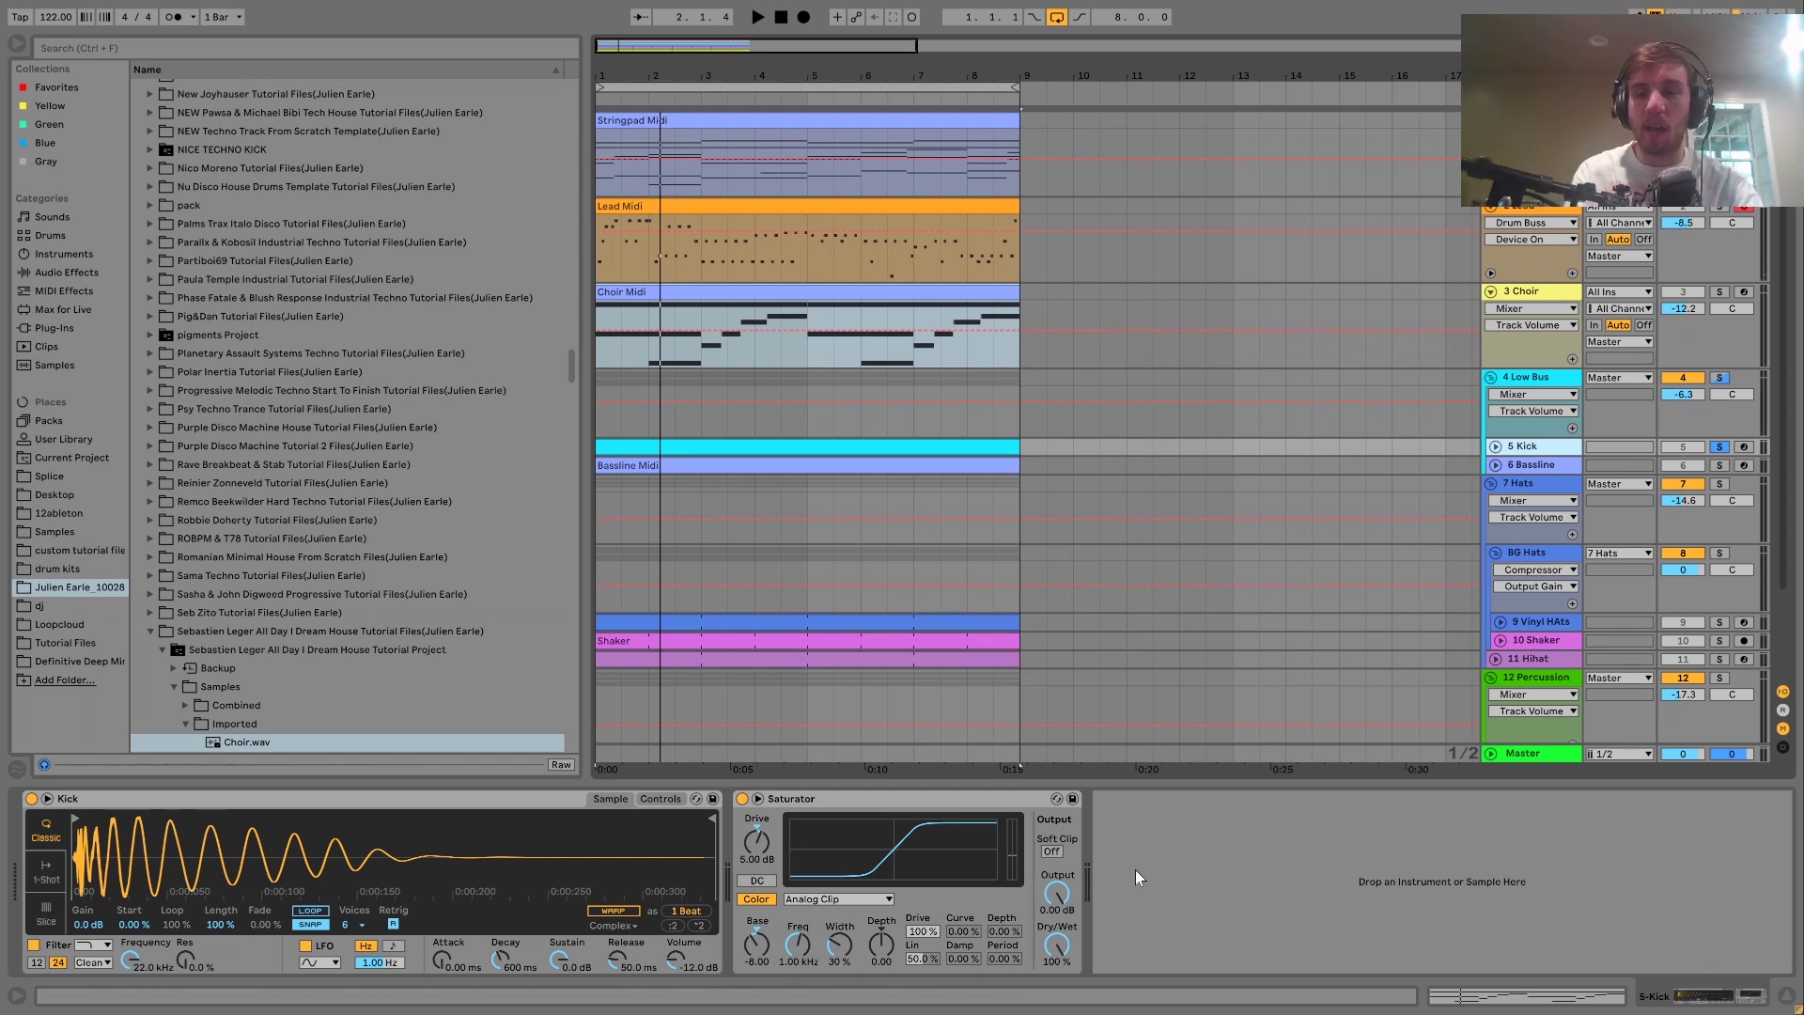
Solo the Bassline in place of the Kick, start playback and expand the Bassline track
{"action": "left_click", "coordinate": [1720, 465], "text": "ctrl"}
{"action": "key", "text": "space"}
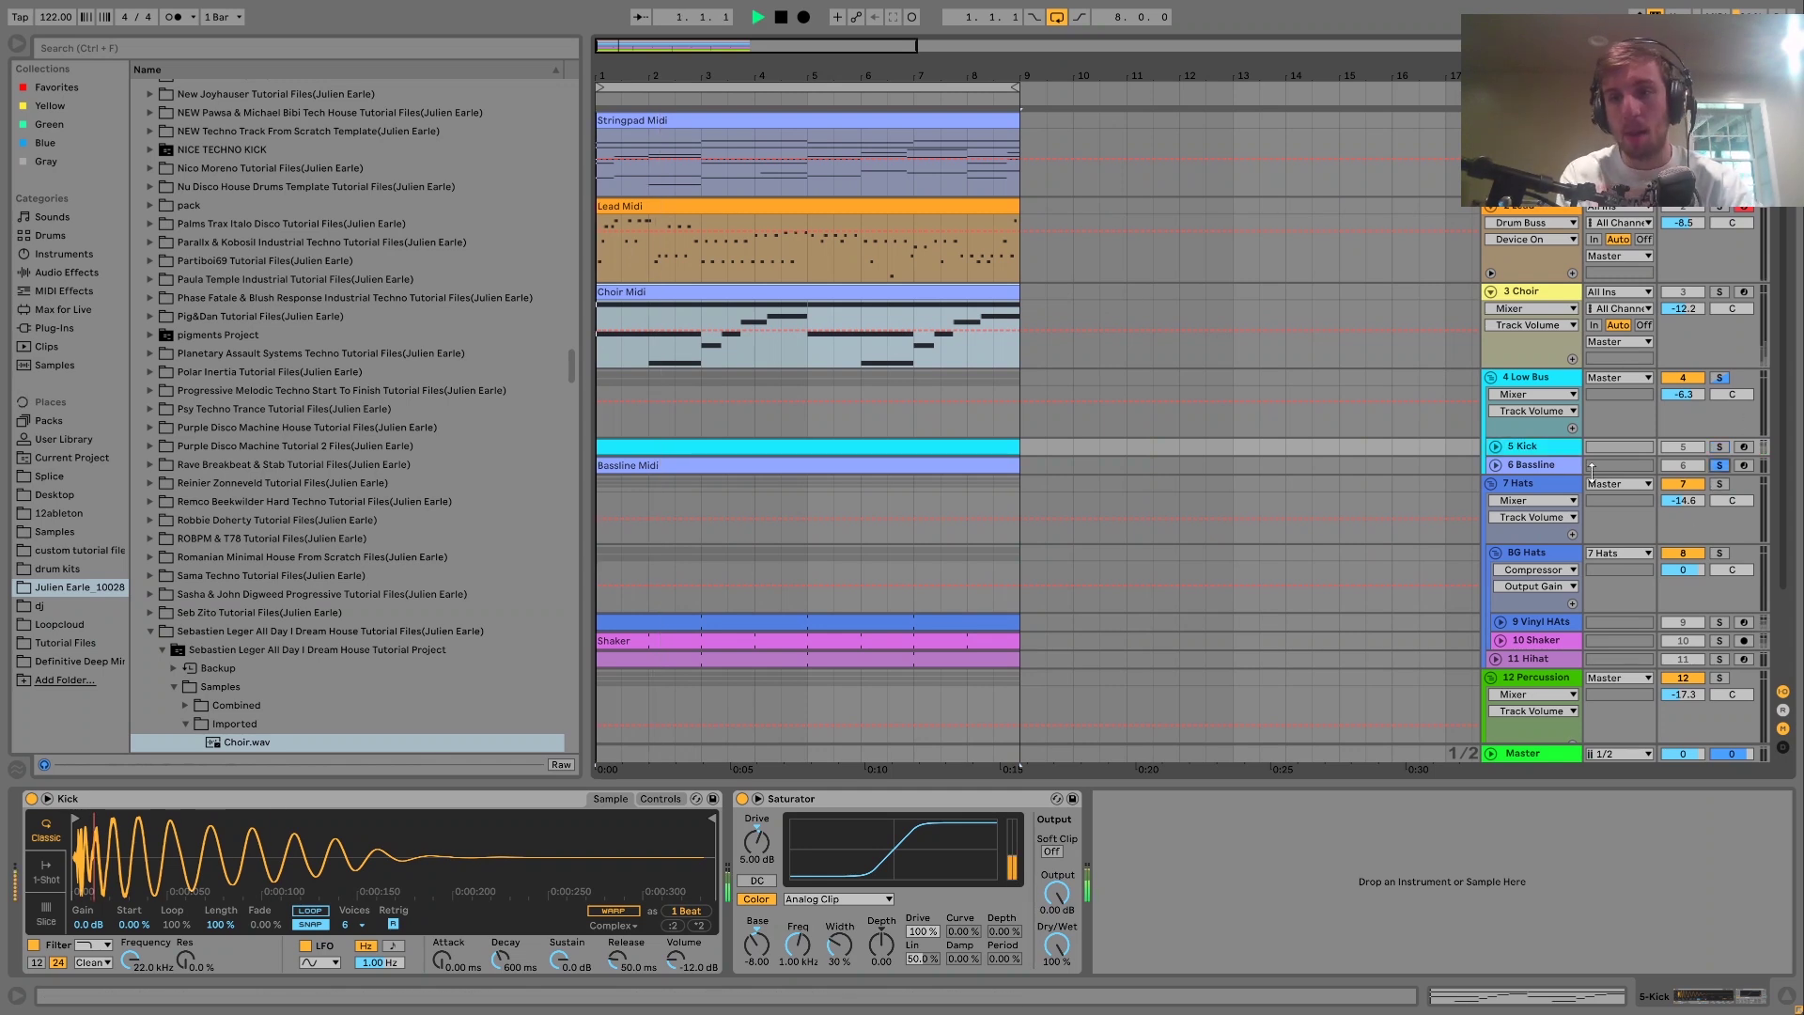
{"action": "left_click", "coordinate": [1495, 465]}
{"action": "left_click", "coordinate": [1288, 476]}
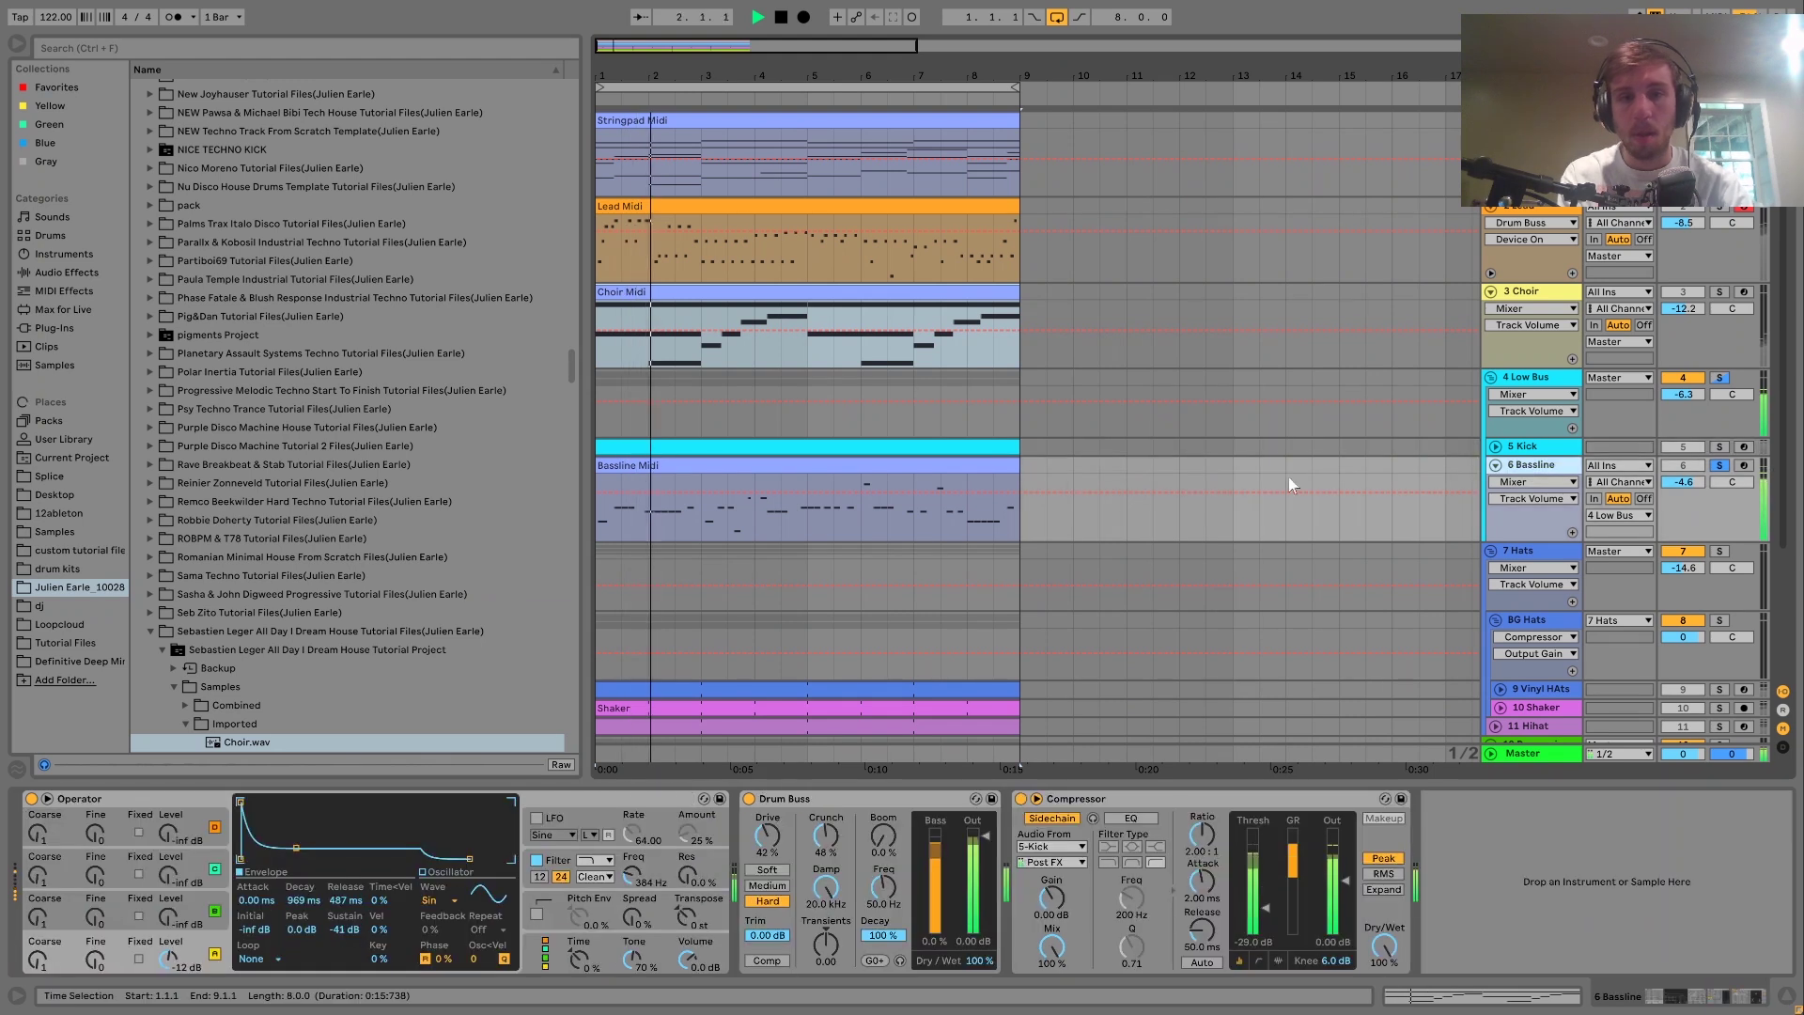
Open the Bassline Midi clip's notes, fit their full pitch range in view and replay the soloed part
{"action": "double_click", "coordinate": [895, 464]}
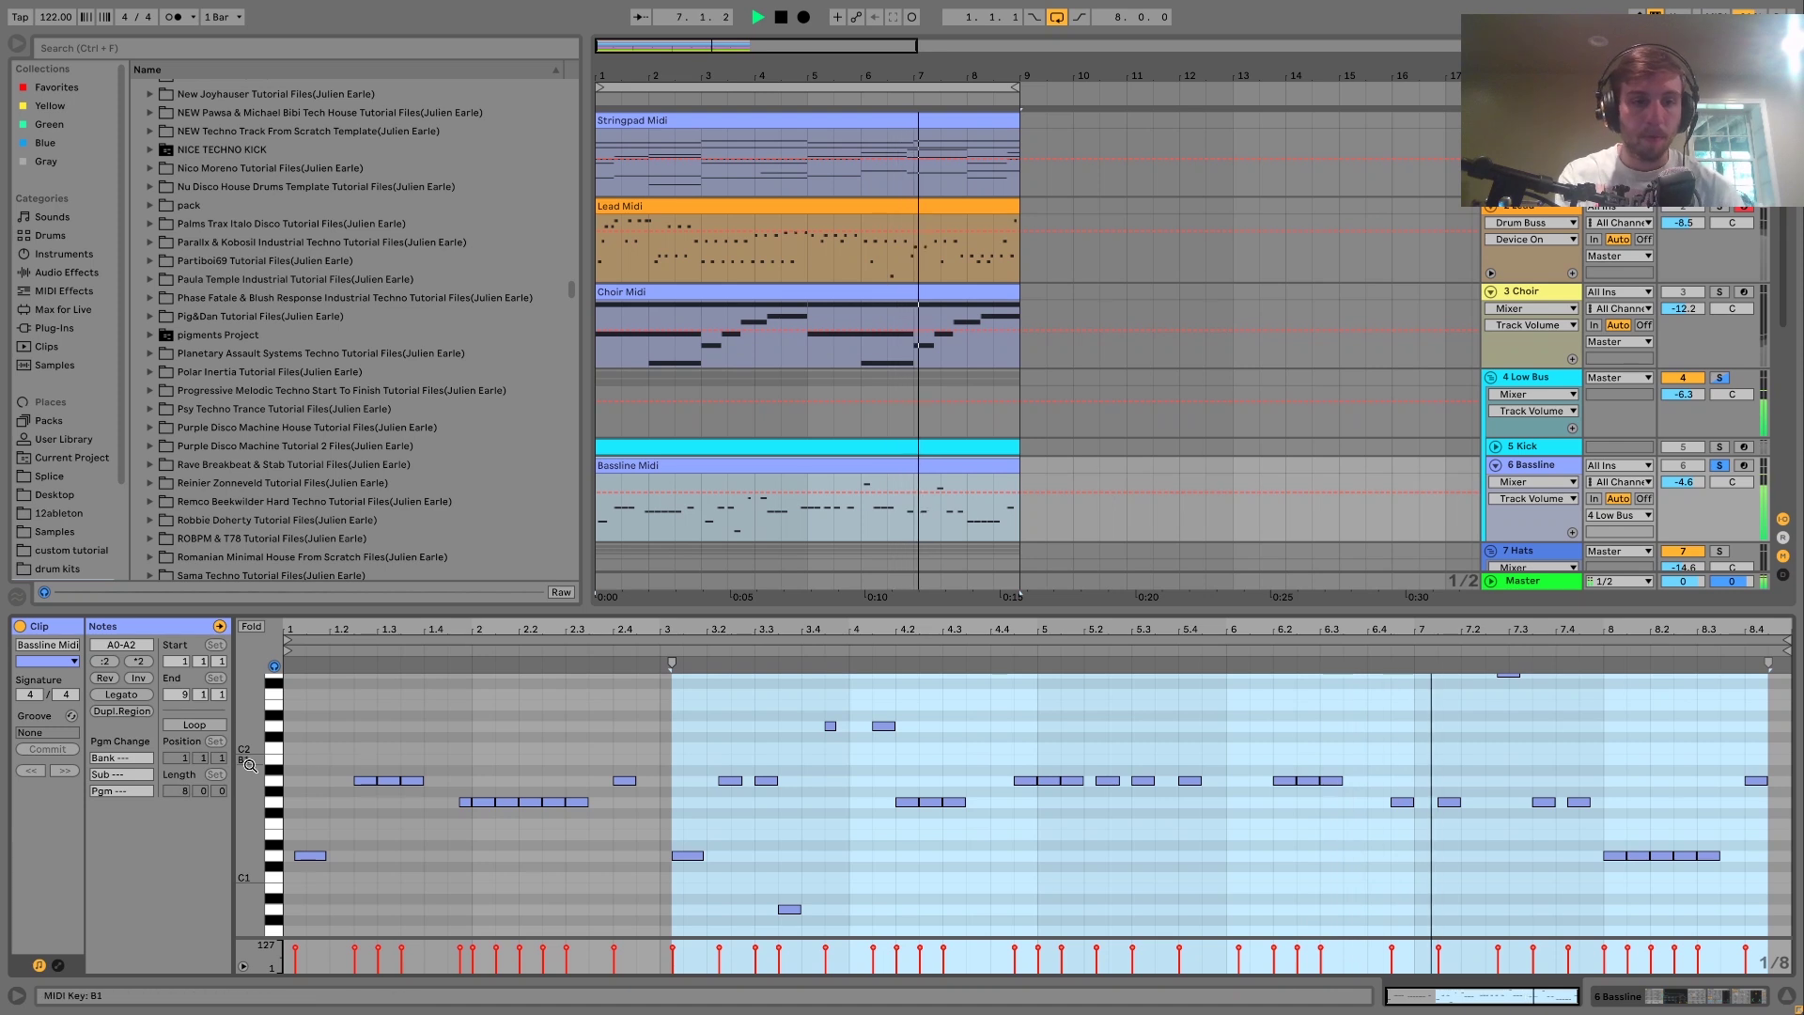
{"action": "left_click_drag", "start_coordinate": [248, 765], "coordinate": [202, 765]}
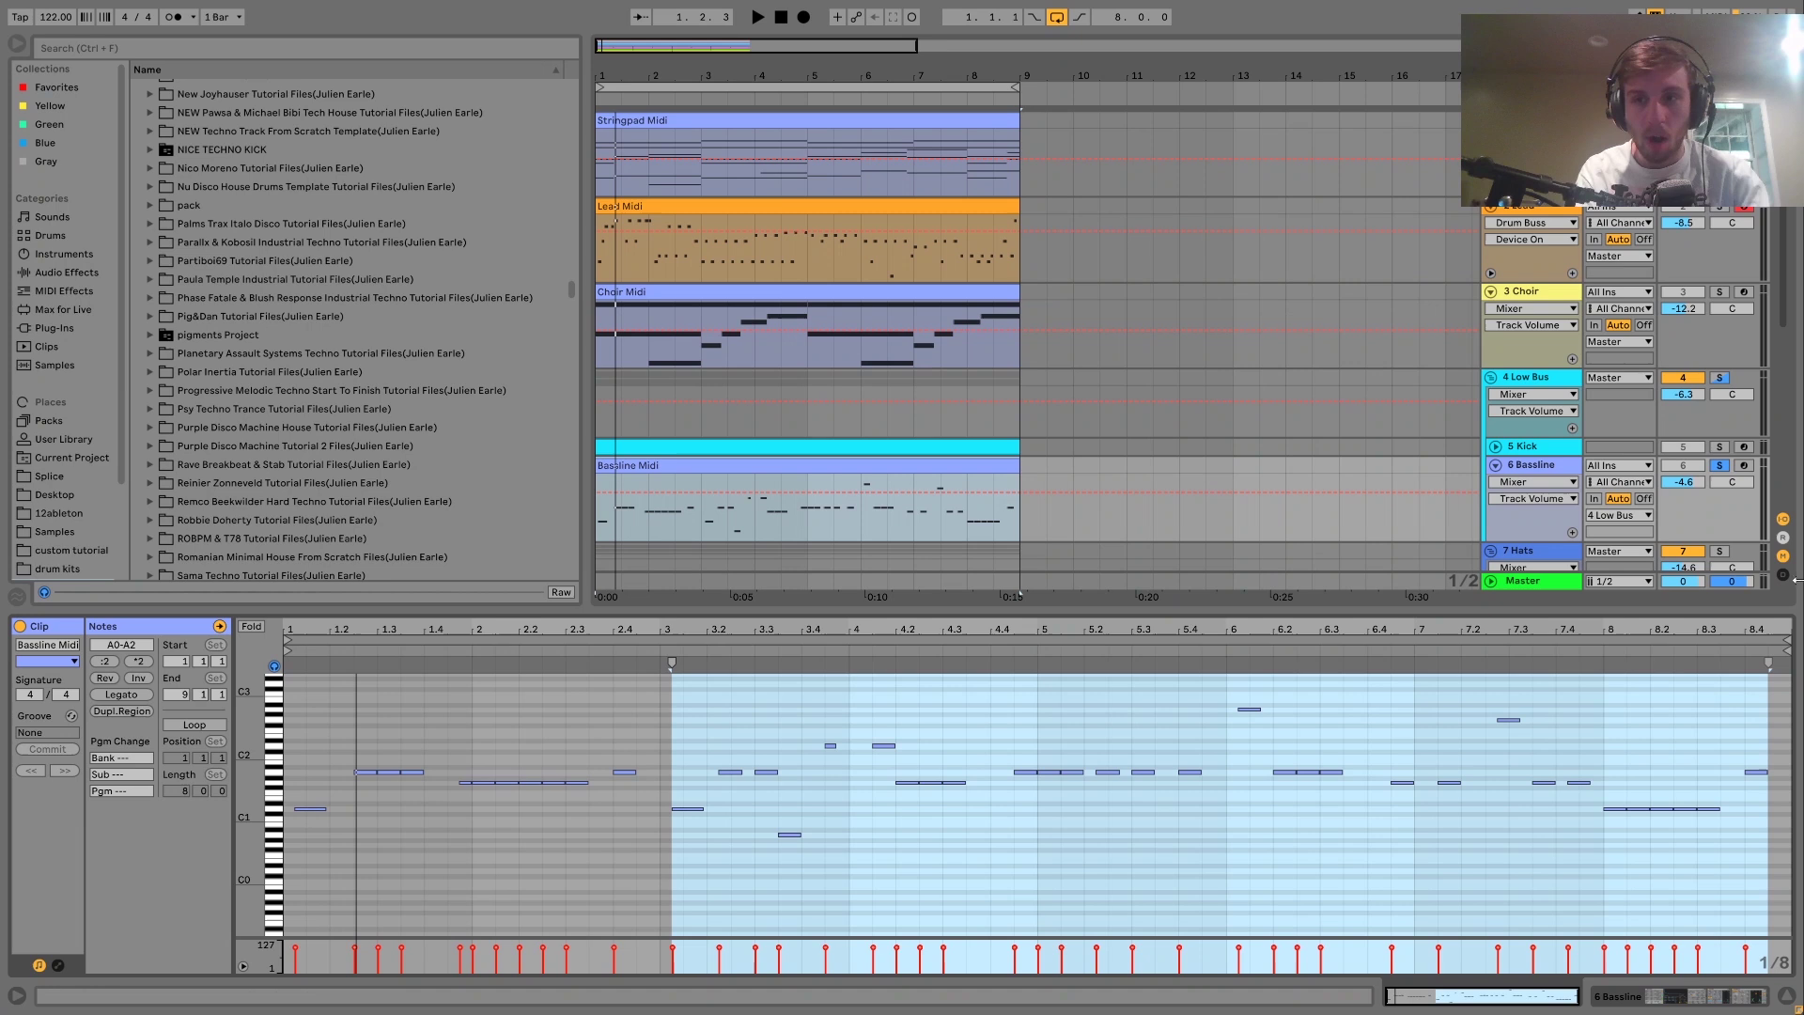
{"action": "key", "text": "space"}
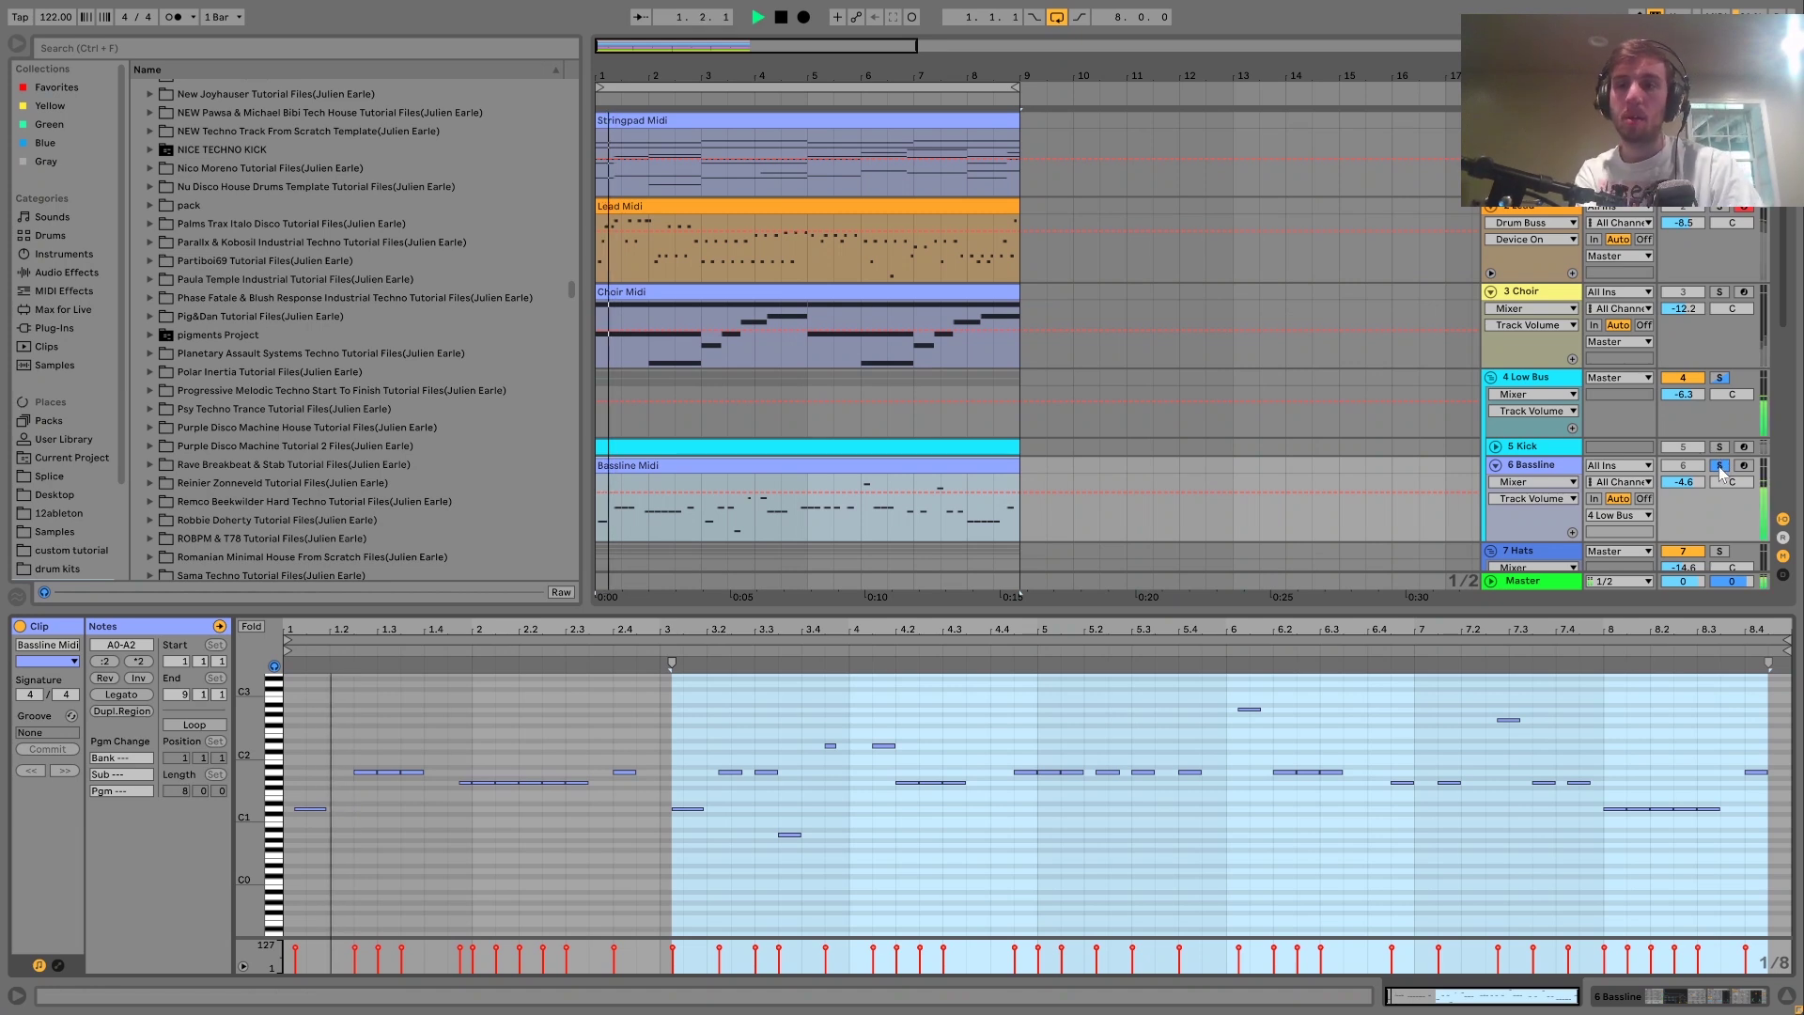
Compare the Bassline alone and within the full mix by switching its solo off and on across several playbacks
{"action": "left_click", "coordinate": [1720, 466]}
{"action": "left_click", "coordinate": [1720, 465]}
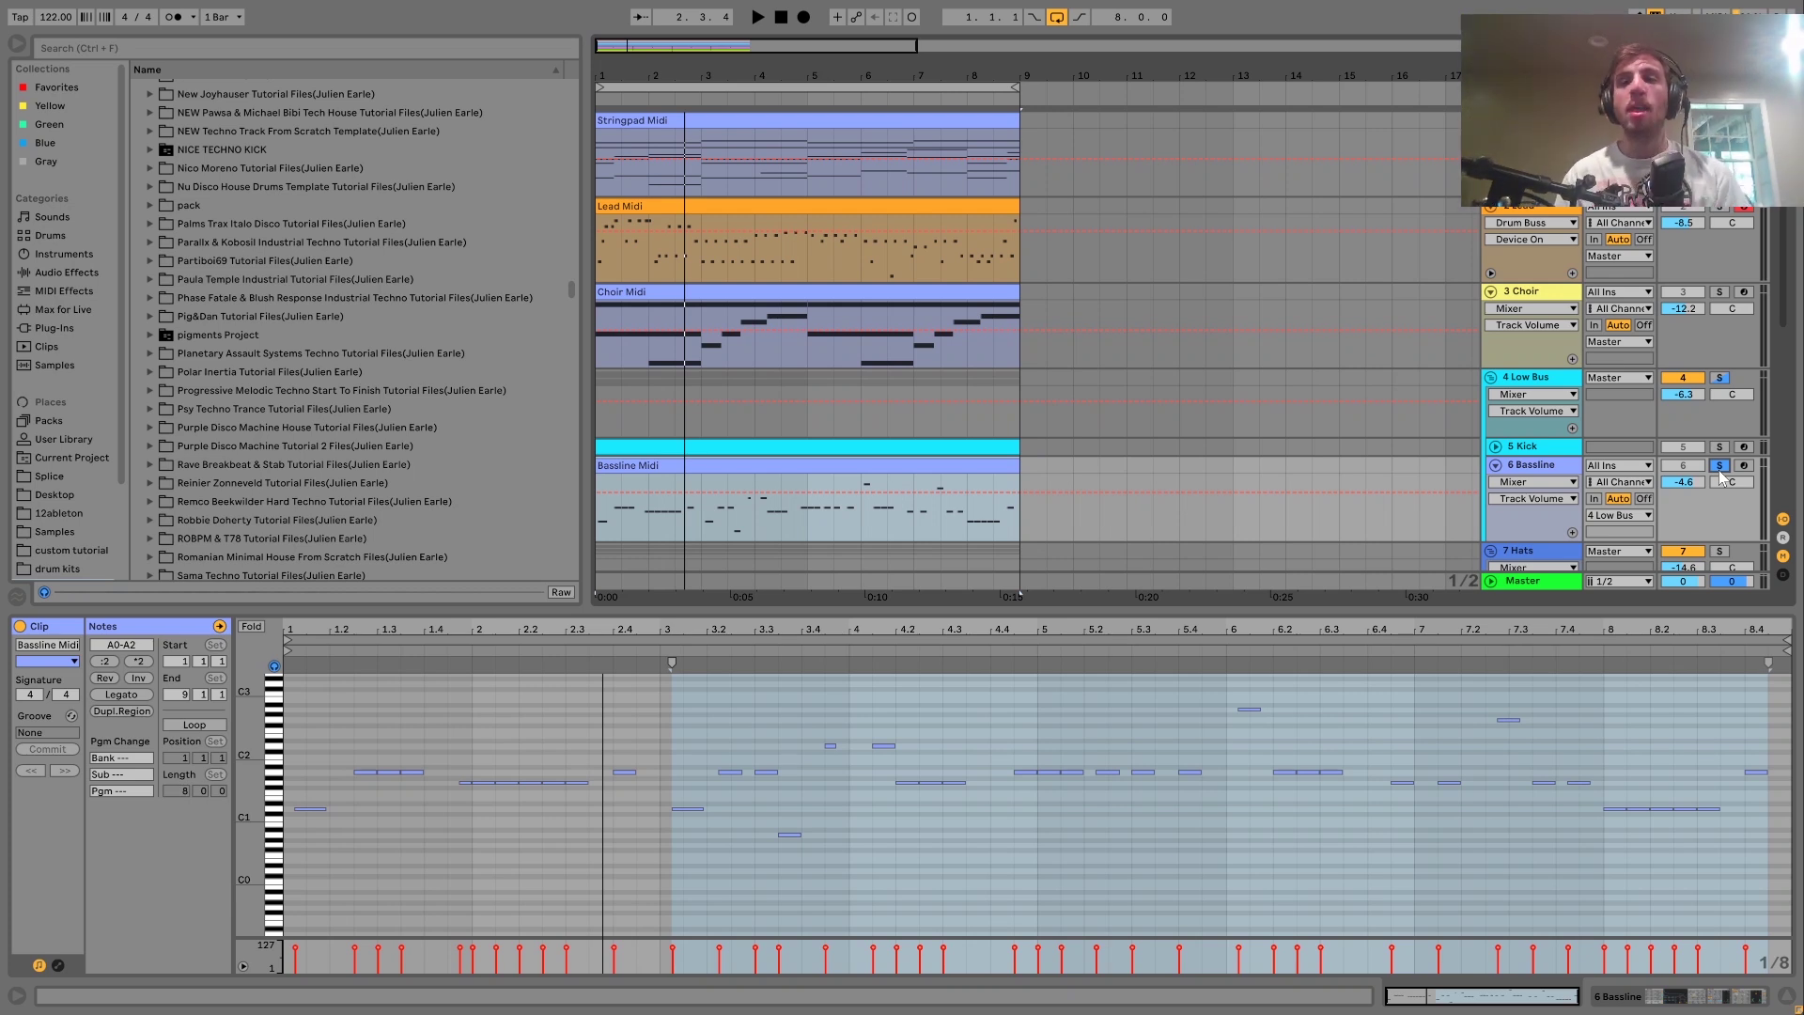
{"action": "key", "text": "space"}
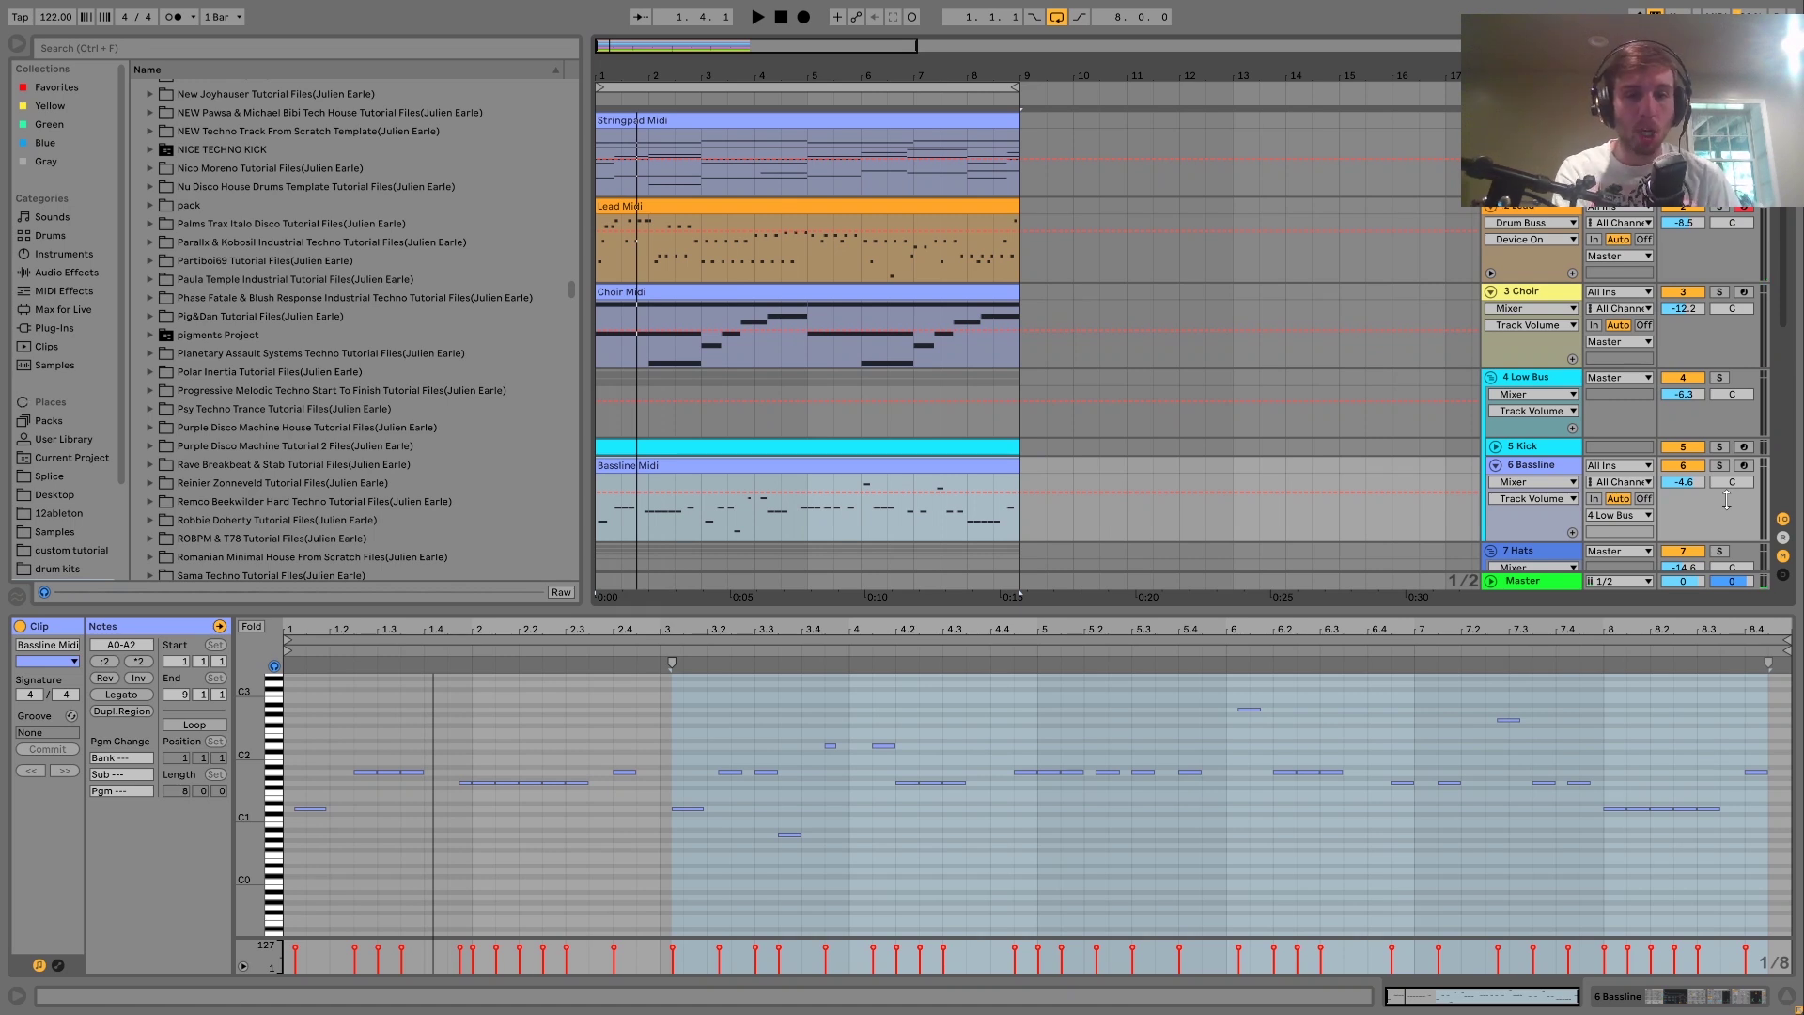
{"action": "key", "text": "space"}
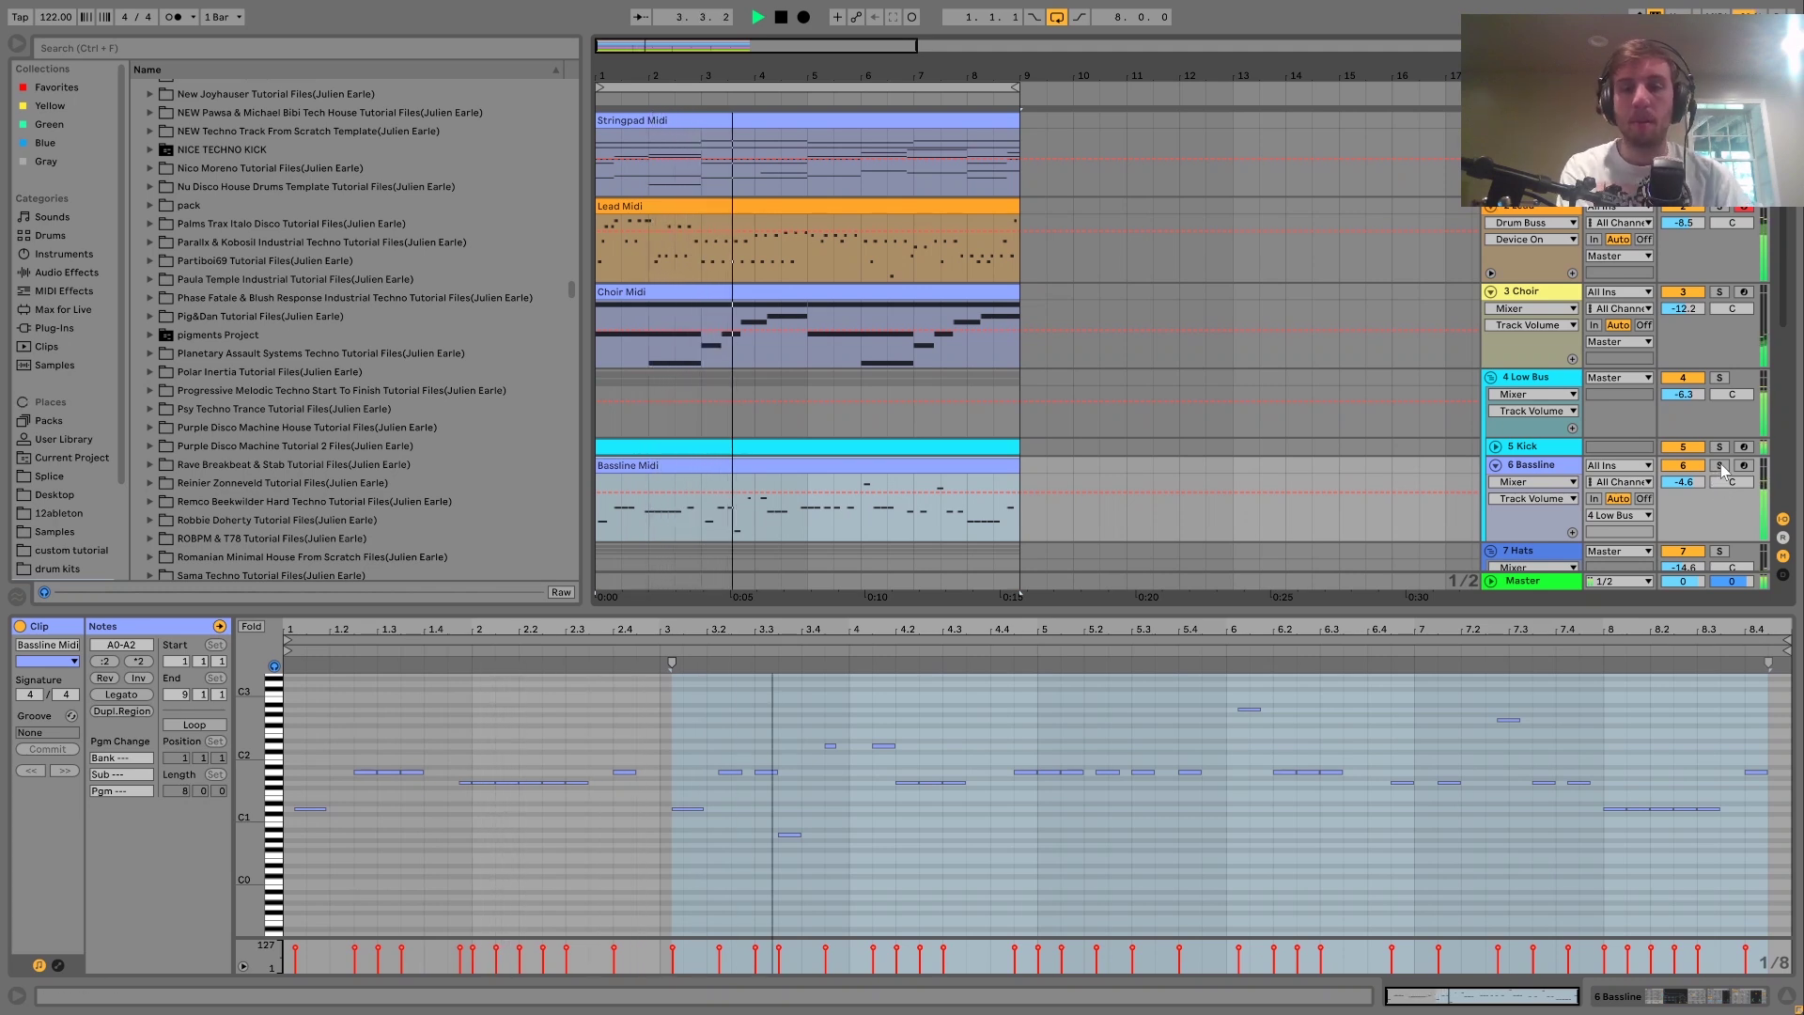
{"action": "left_click", "coordinate": [1721, 467]}
{"action": "key", "text": "space"}
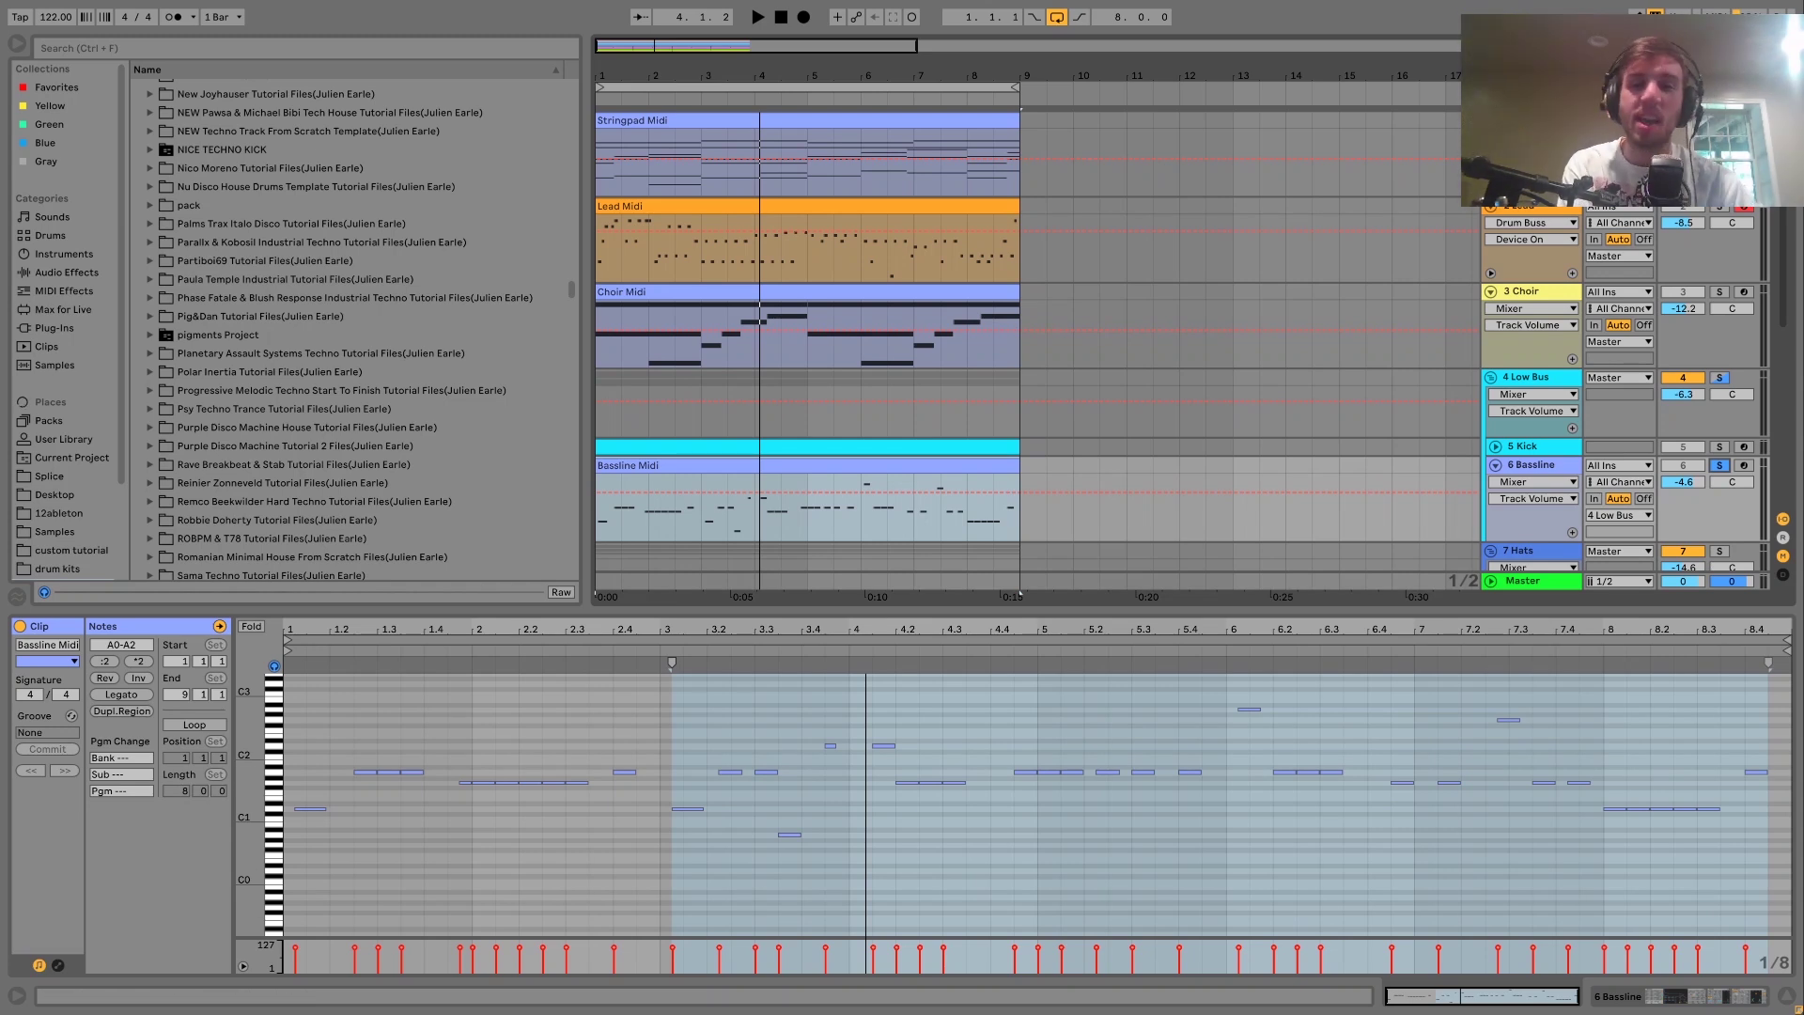
{"action": "key", "text": "space"}
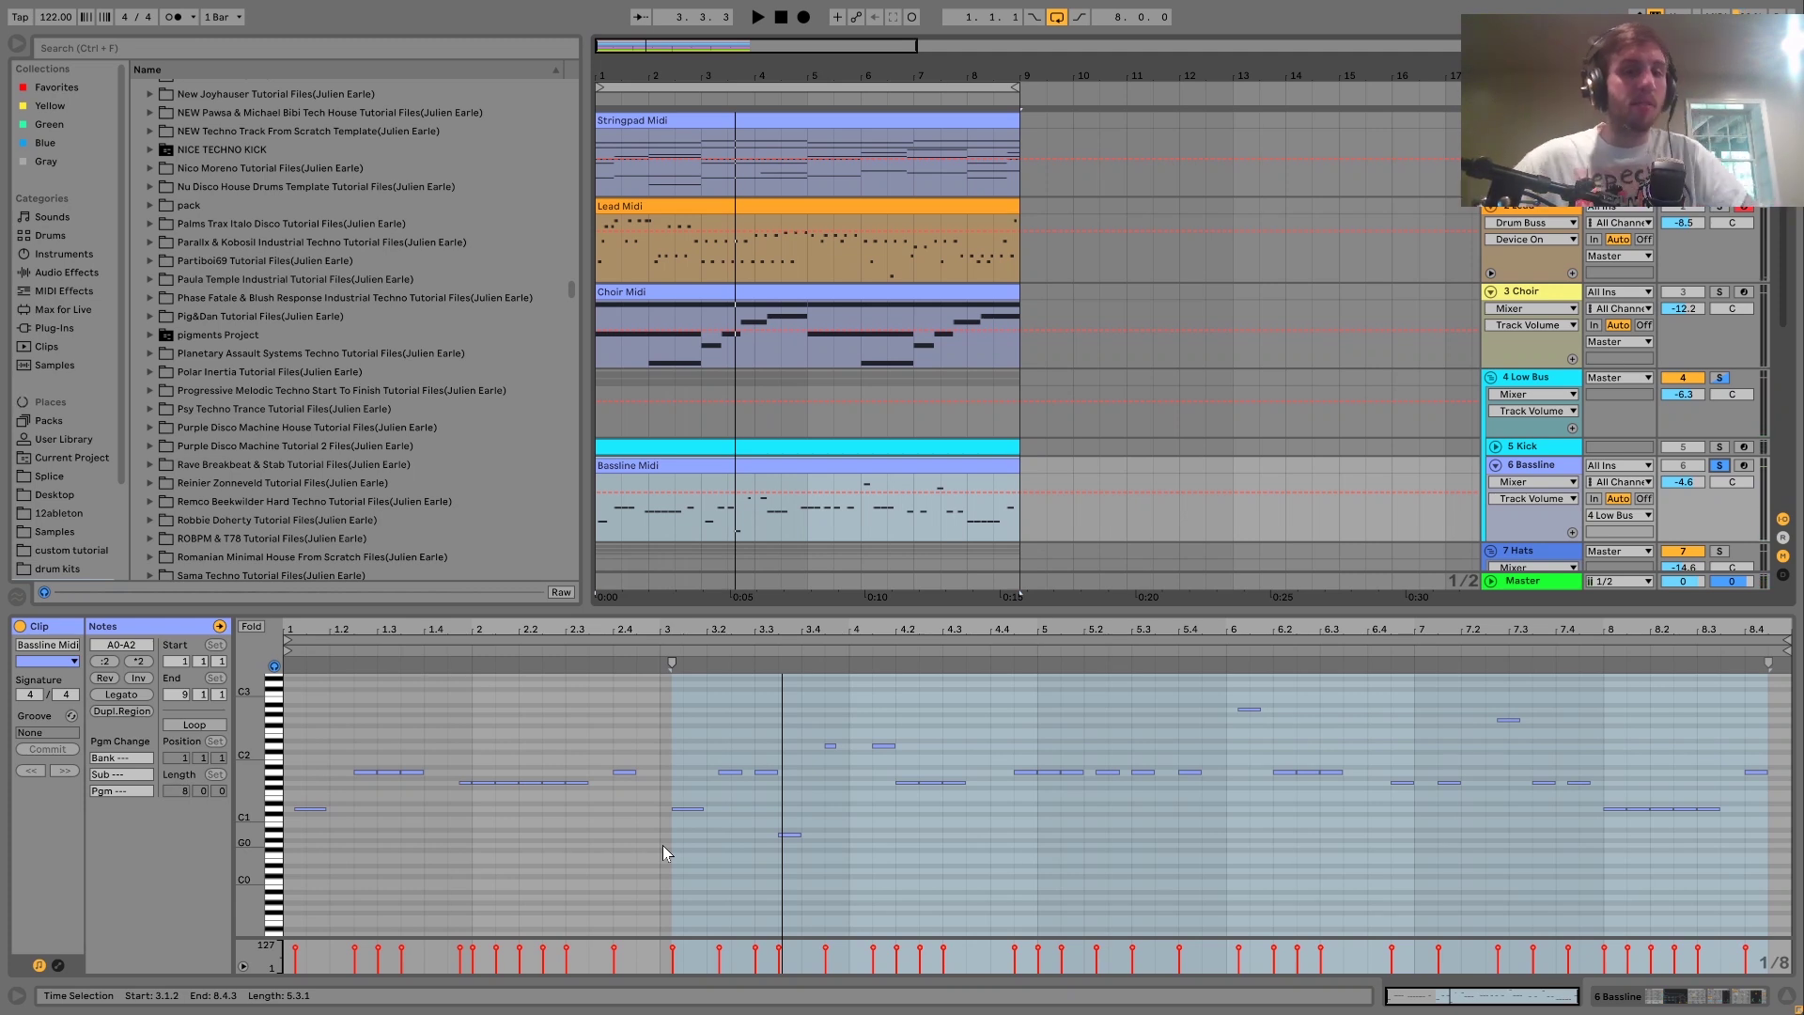
Show Operator's filter settings on the Bassline and play the full mix with the track unsoloed
{"action": "left_click", "coordinate": [1530, 464]}
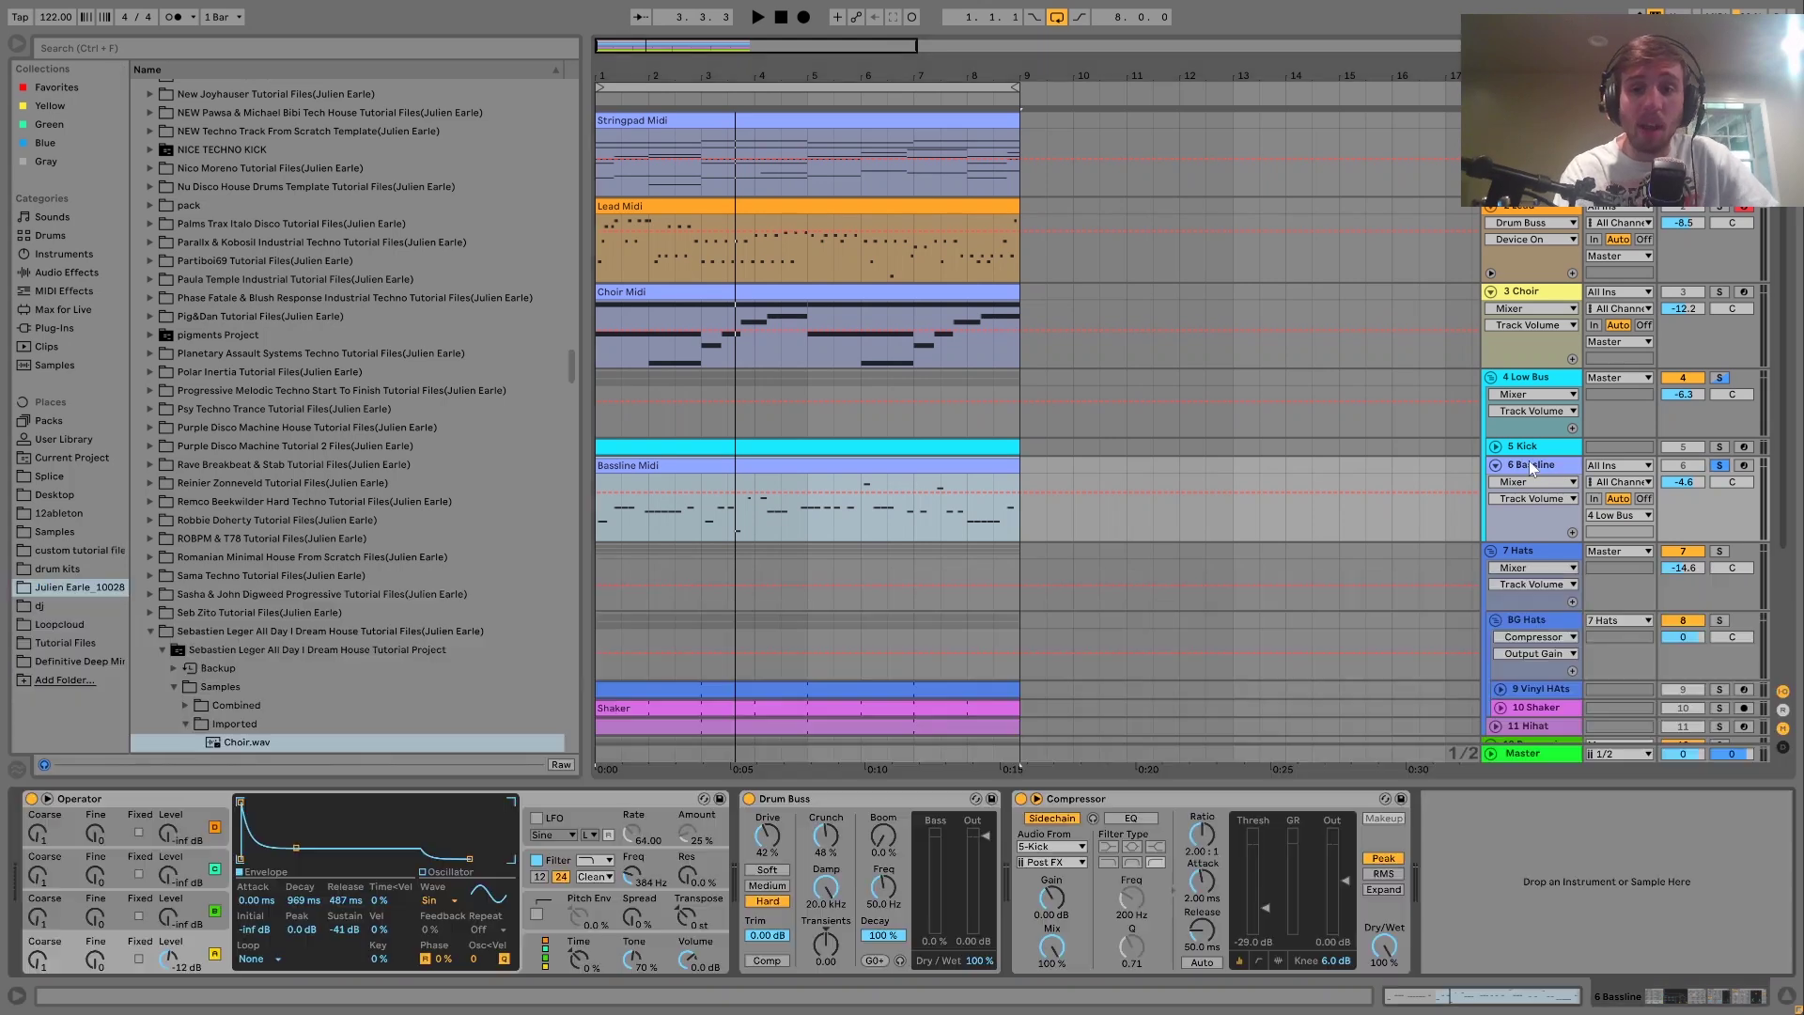
{"action": "left_click", "coordinate": [568, 865]}
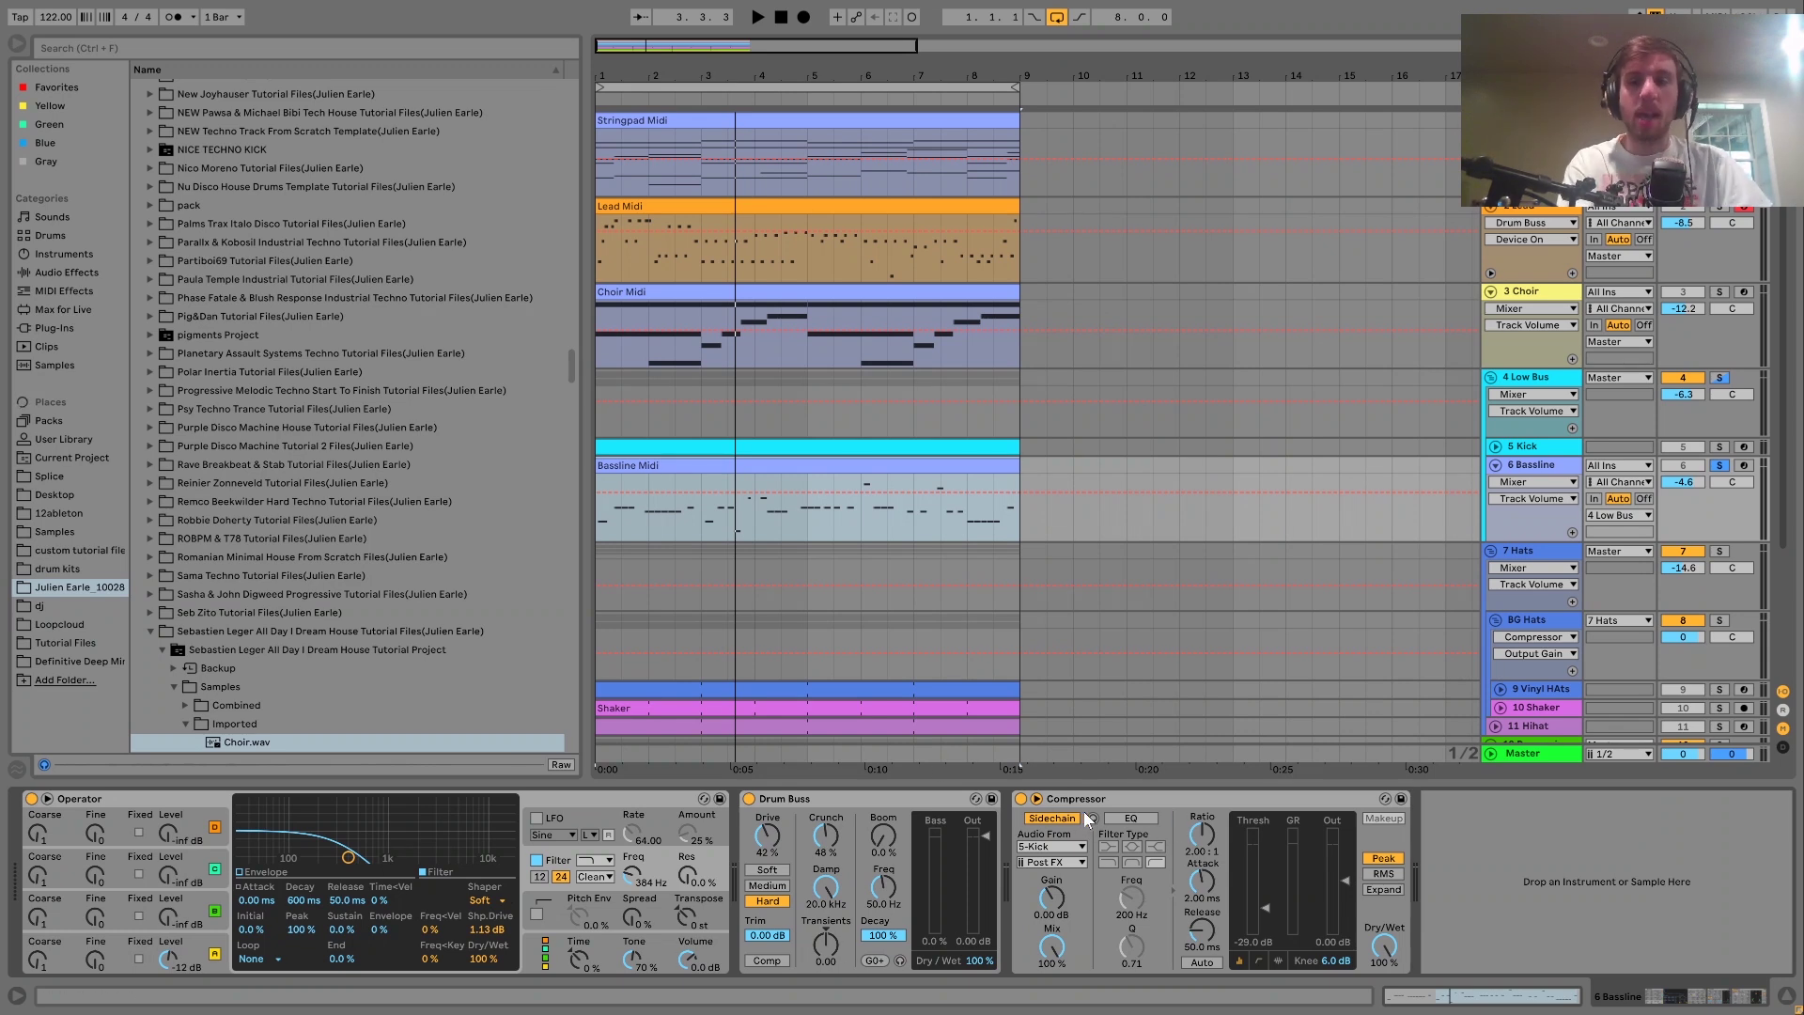
{"action": "left_click", "coordinate": [1721, 466]}
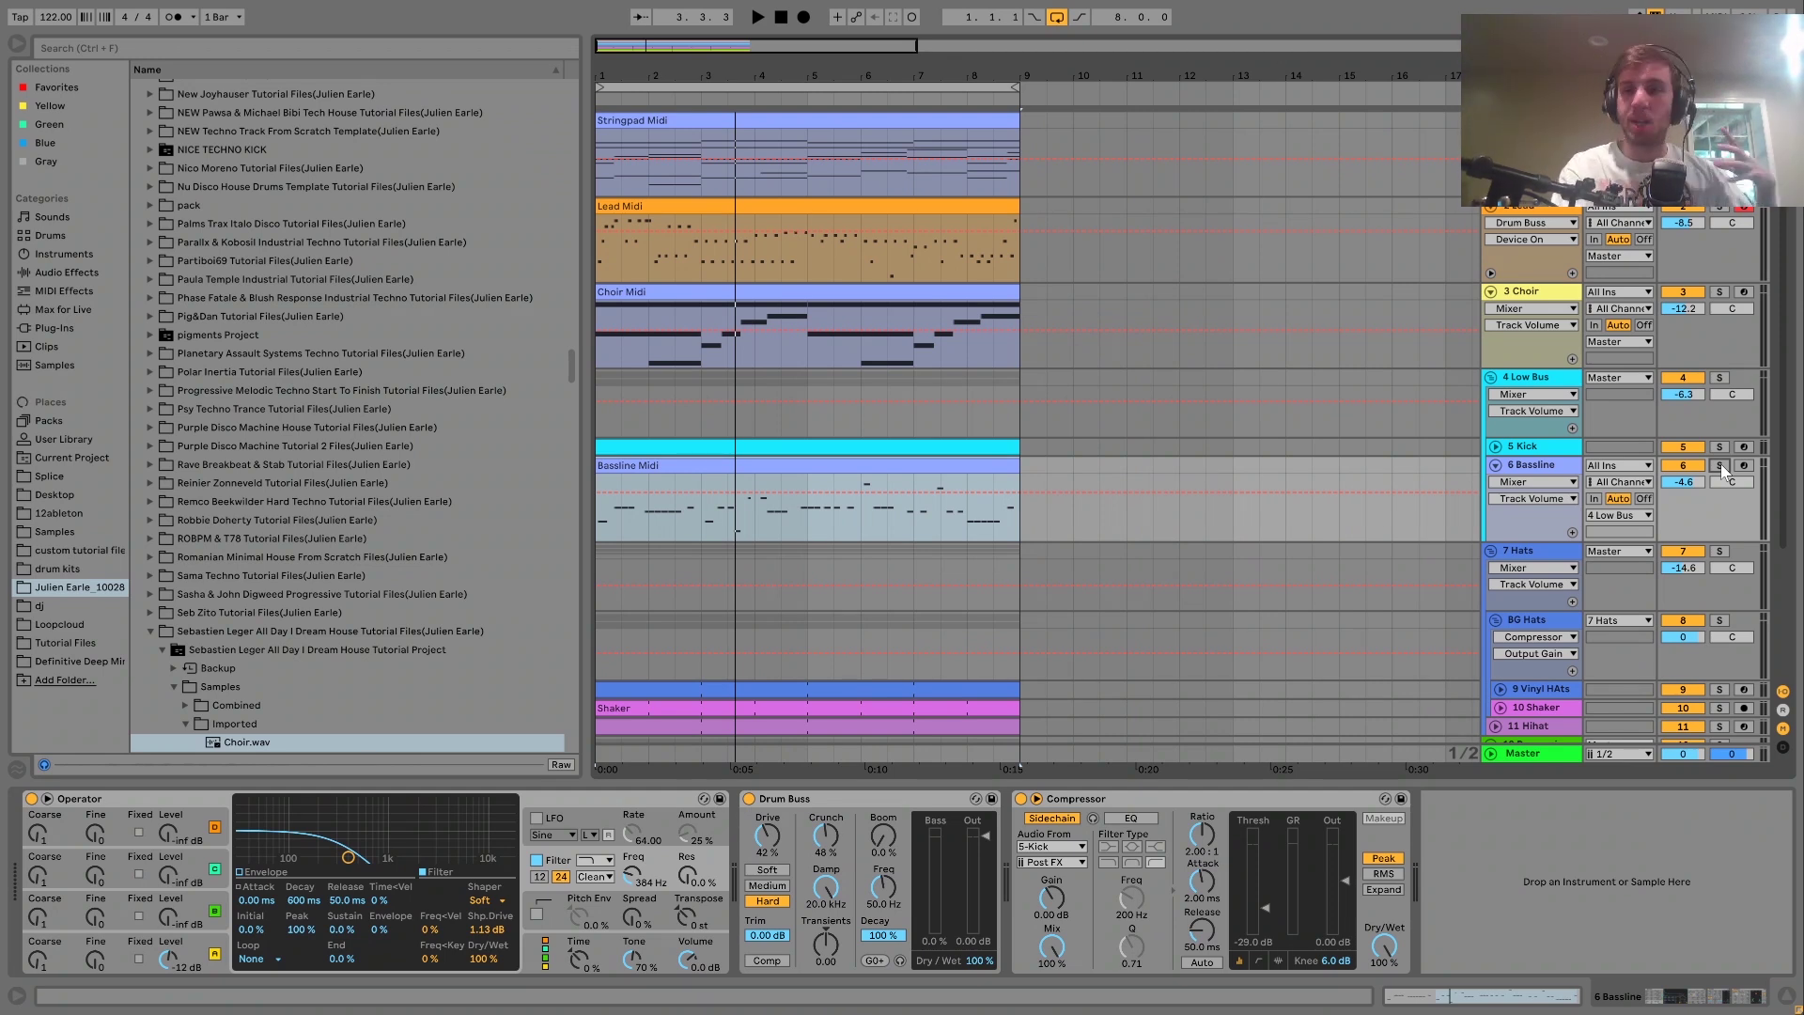
{"action": "key", "text": "space"}
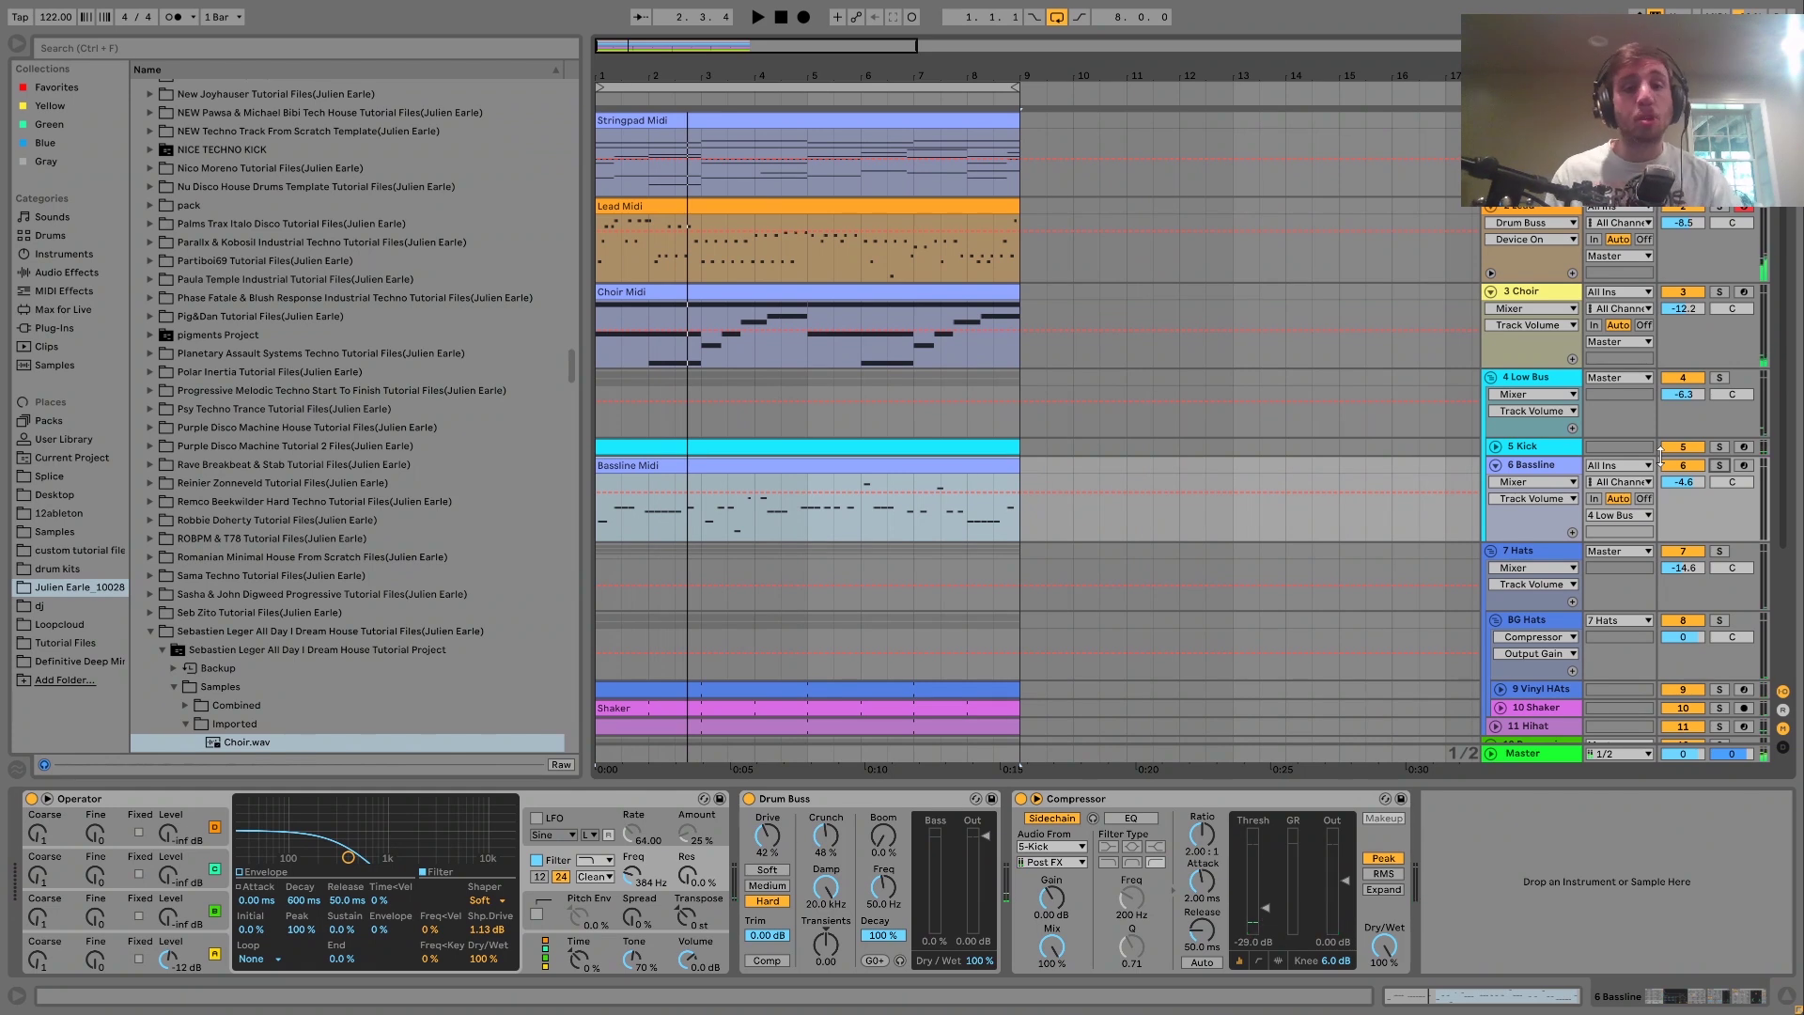
{"action": "key", "text": "space"}
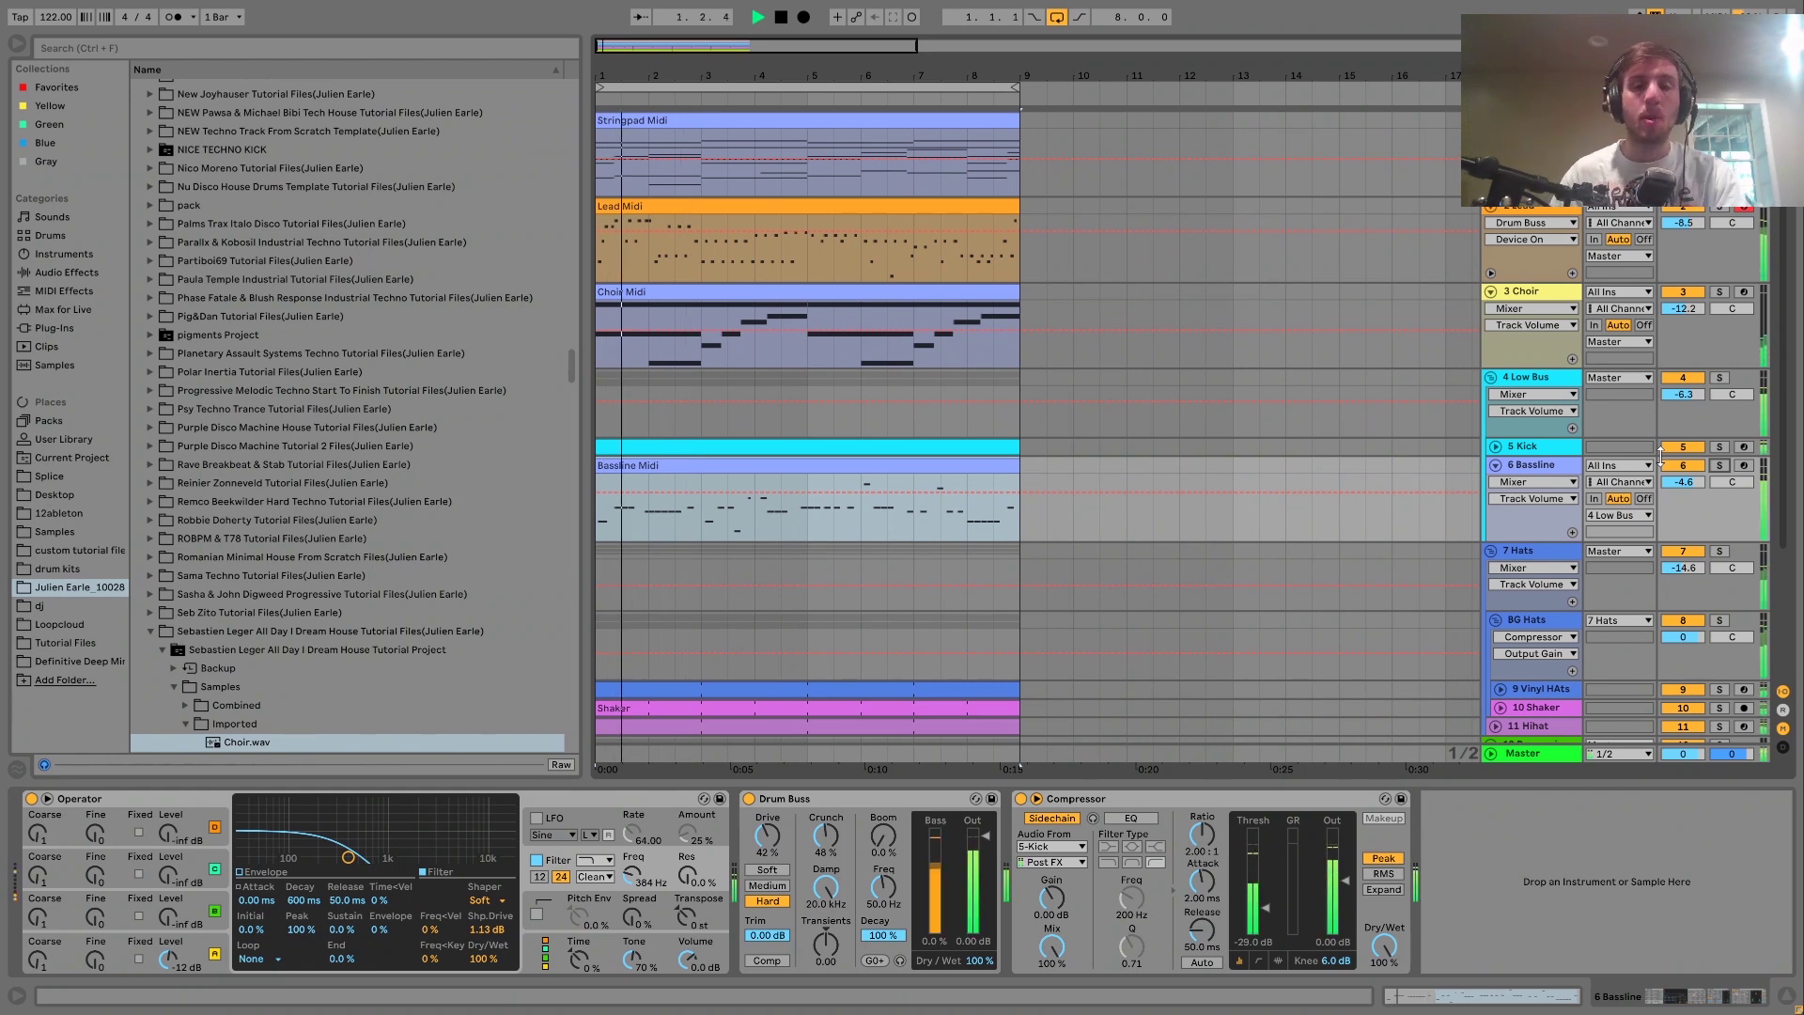
{"action": "key", "text": "space"}
Solo the Bassline again and arm it for recording
{"action": "left_click", "coordinate": [1720, 465]}
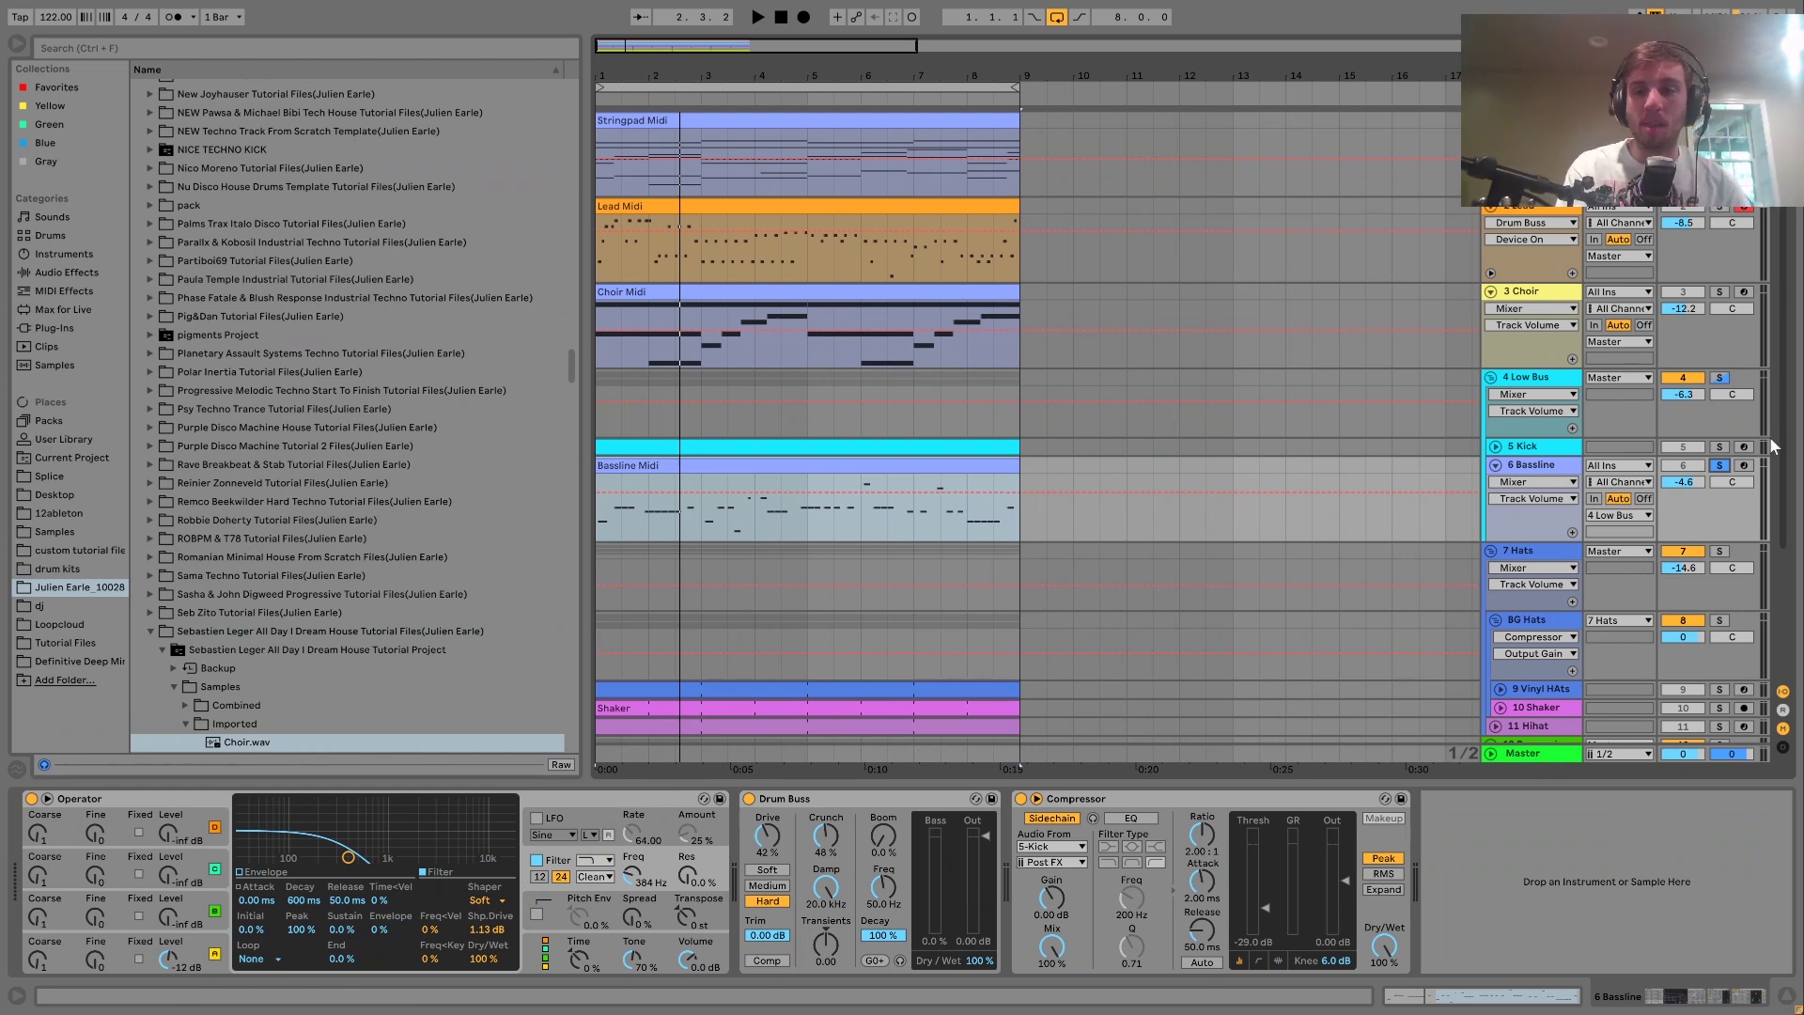
{"action": "left_click", "coordinate": [1745, 466]}
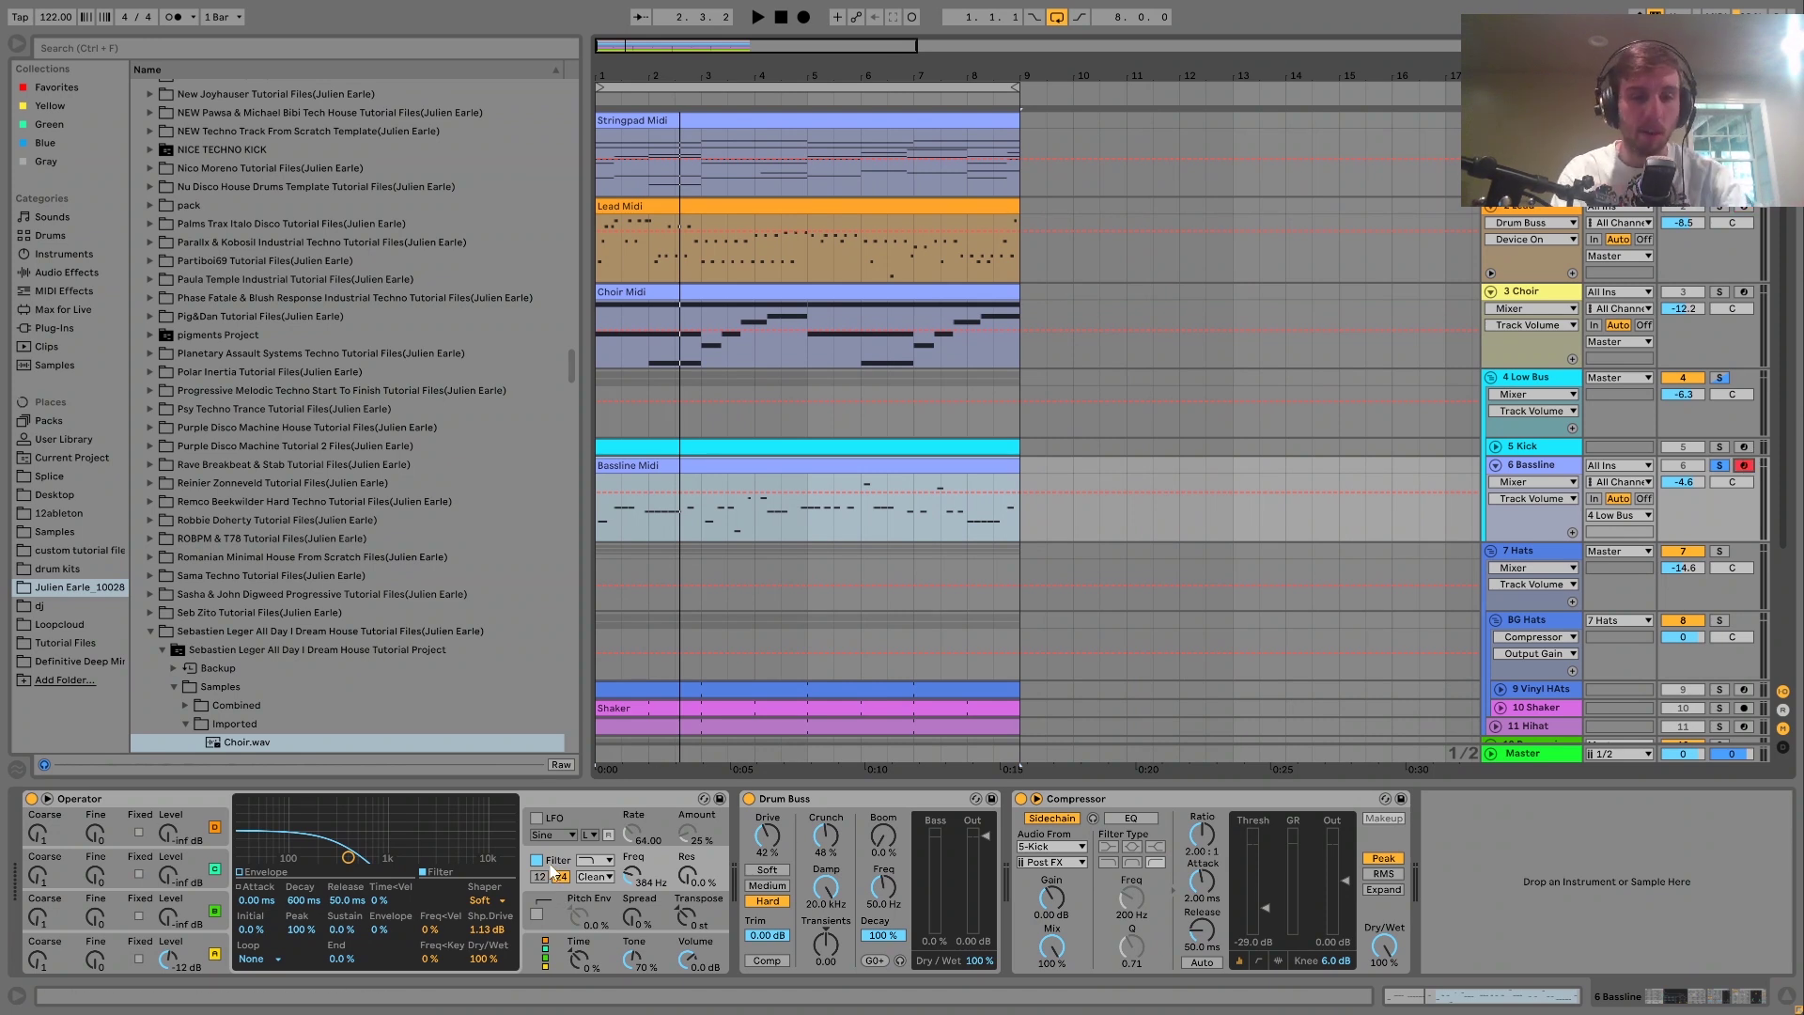
Compare the soloed Bassline with Operator's filter off and on by playing notes live, and play back the part
{"action": "left_click", "coordinate": [537, 859]}
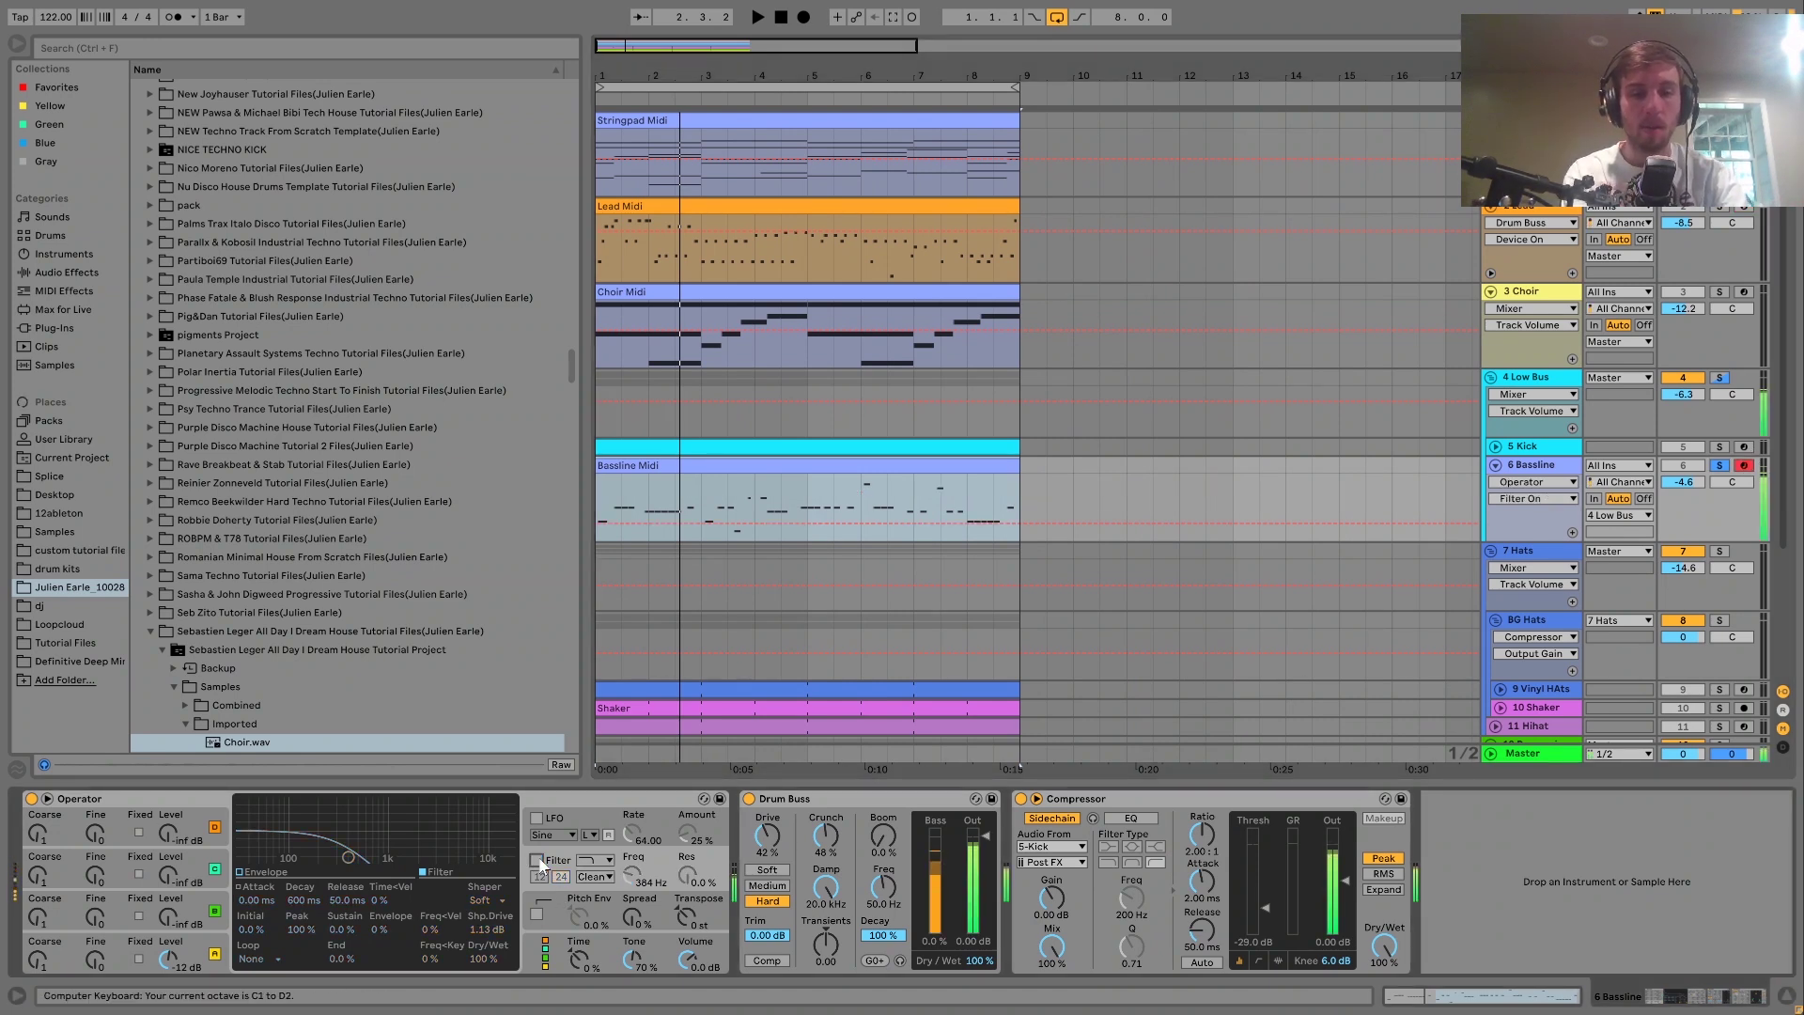
{"action": "key", "text": "x"}
{"action": "key", "text": "z"}
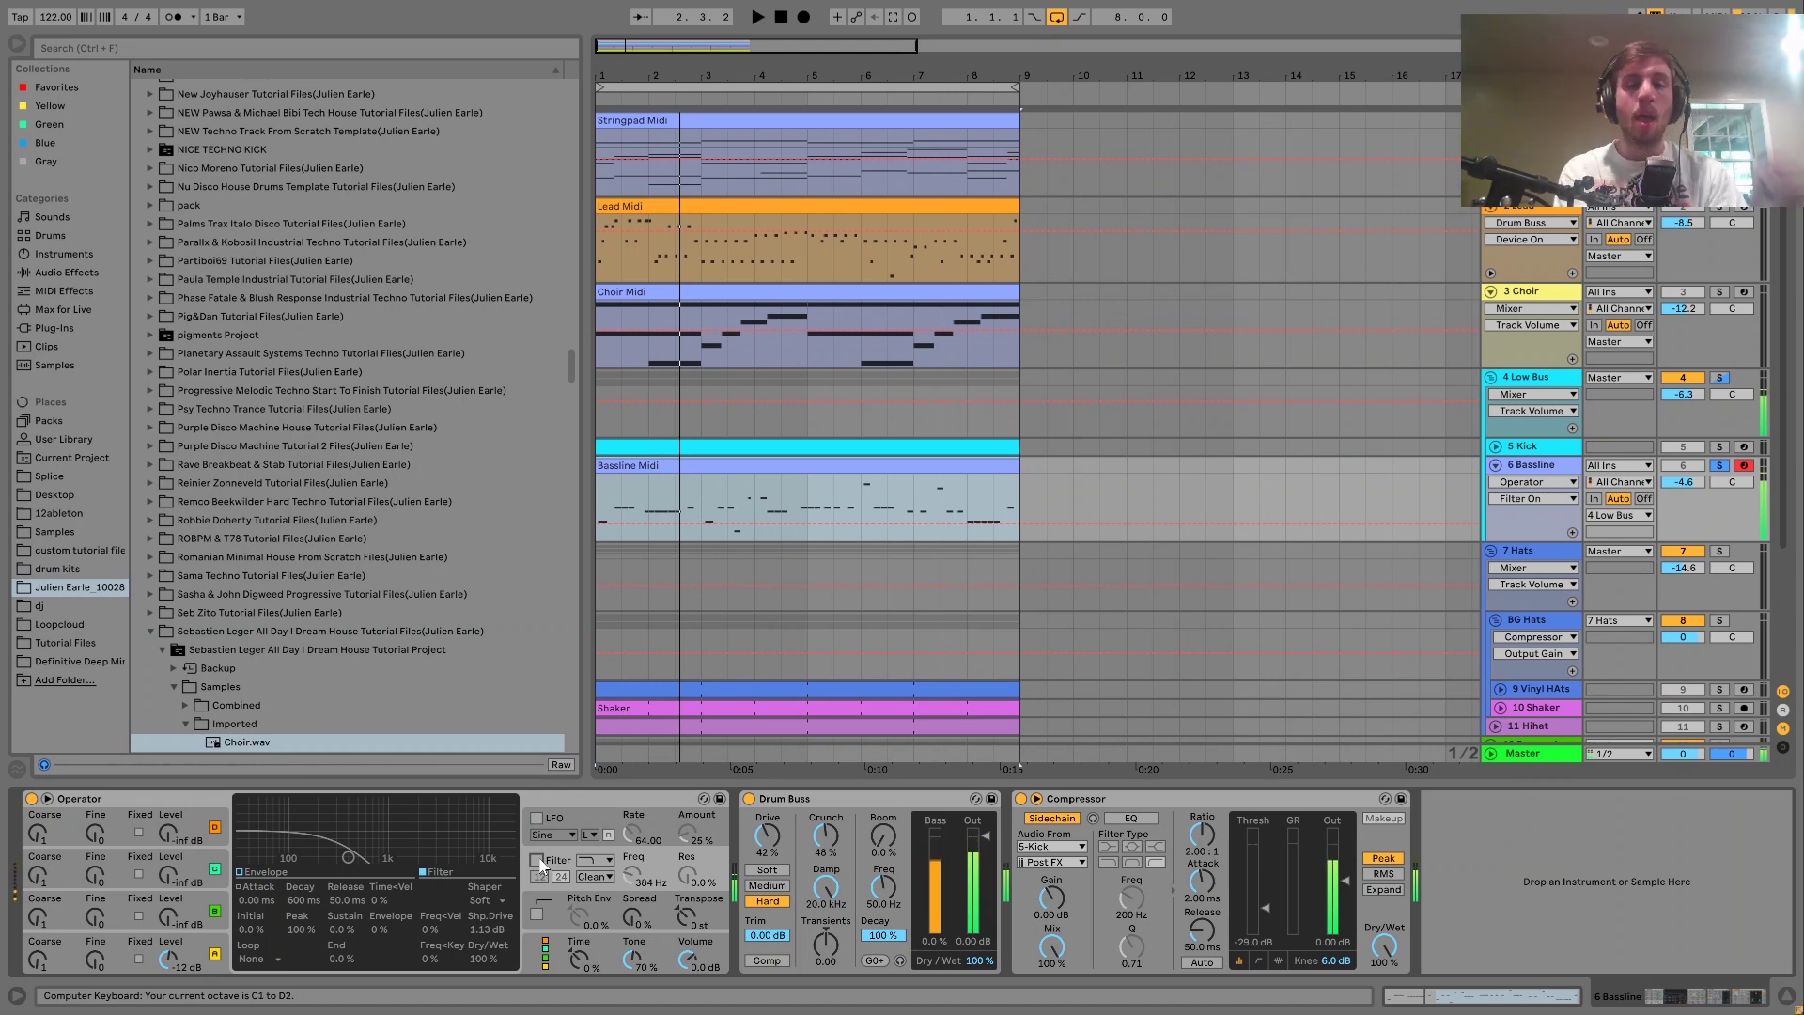
{"action": "left_click", "coordinate": [537, 859]}
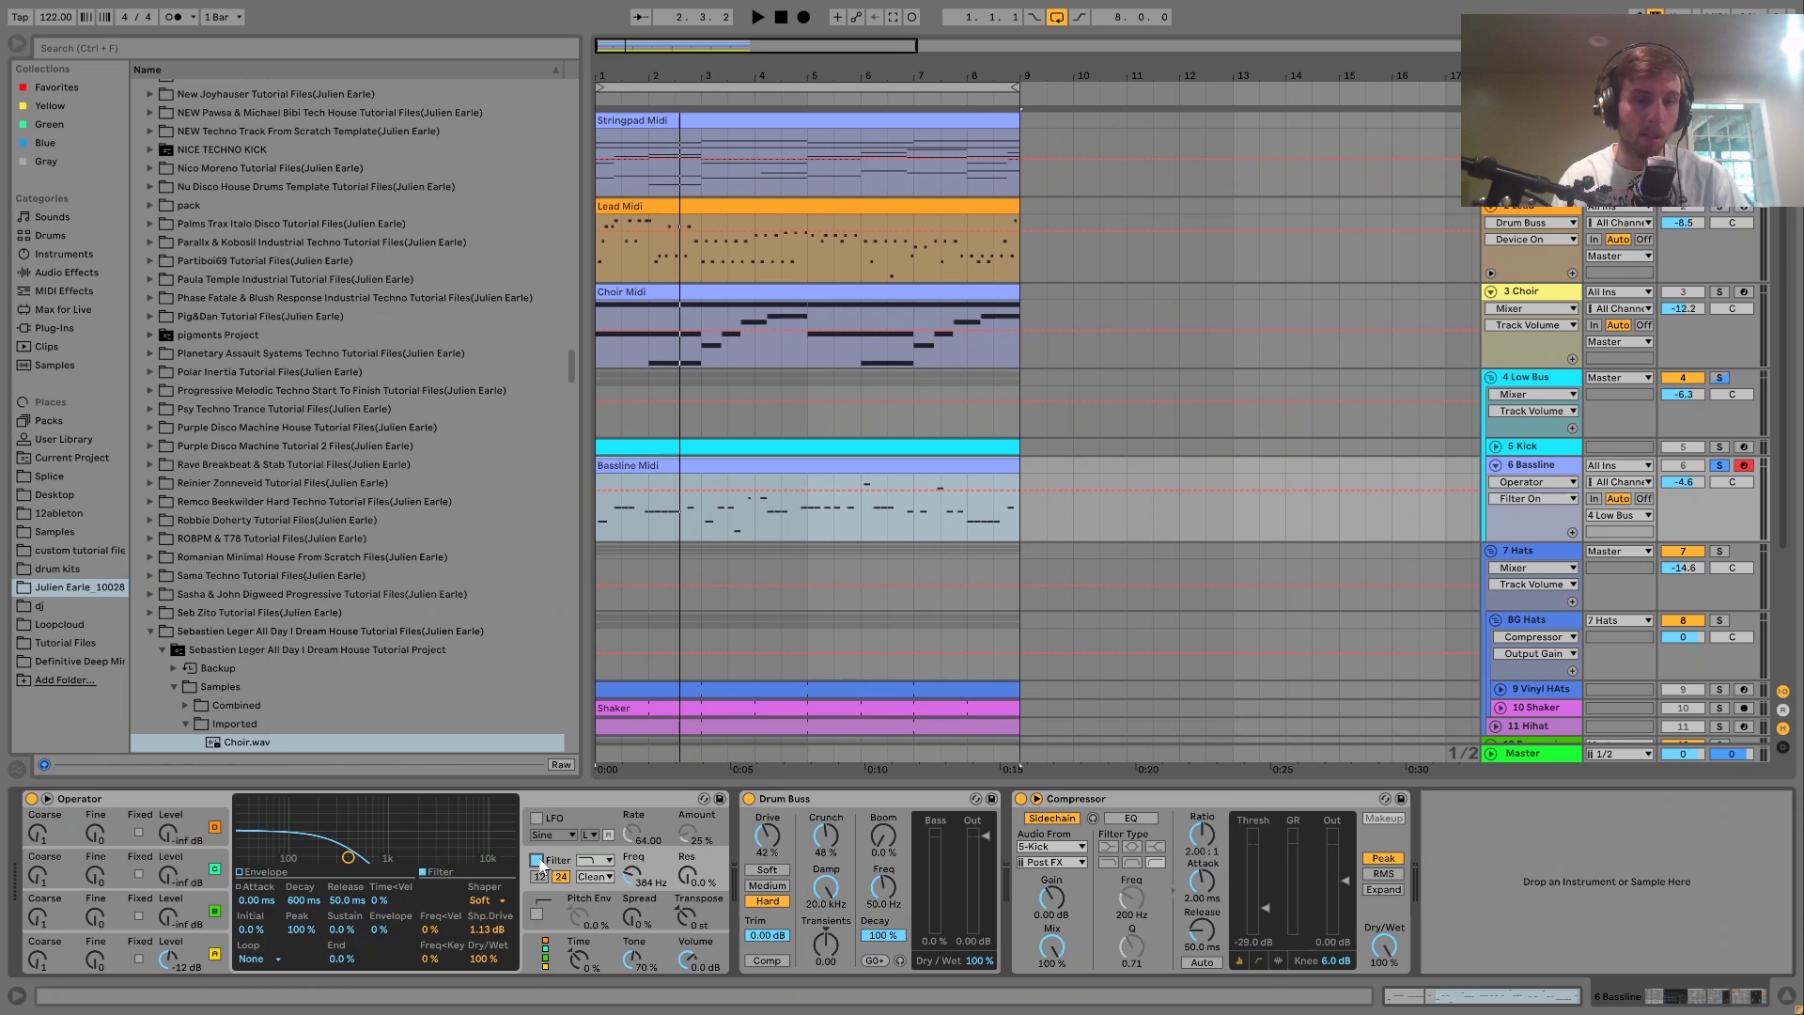
{"action": "key", "text": "space"}
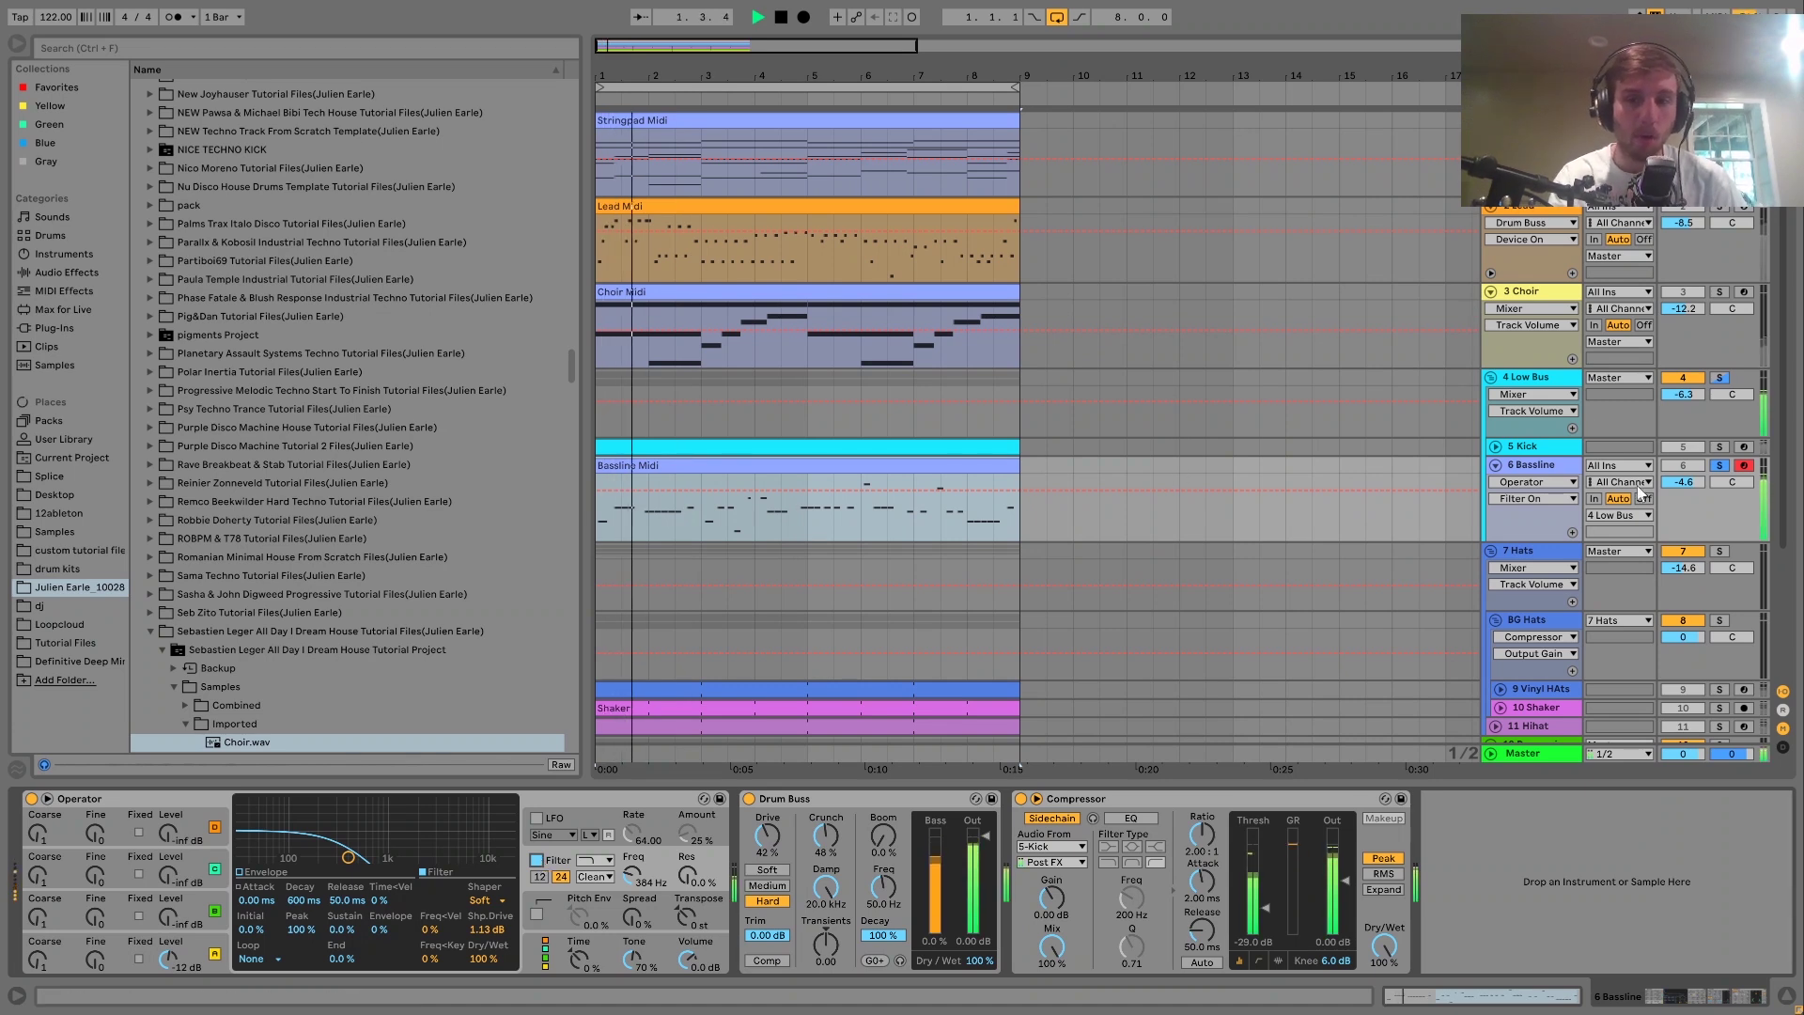
Solo the Low Bus group, show its Saturator and compare playback with the effect bypassed and active
{"action": "left_click", "coordinate": [1720, 377]}
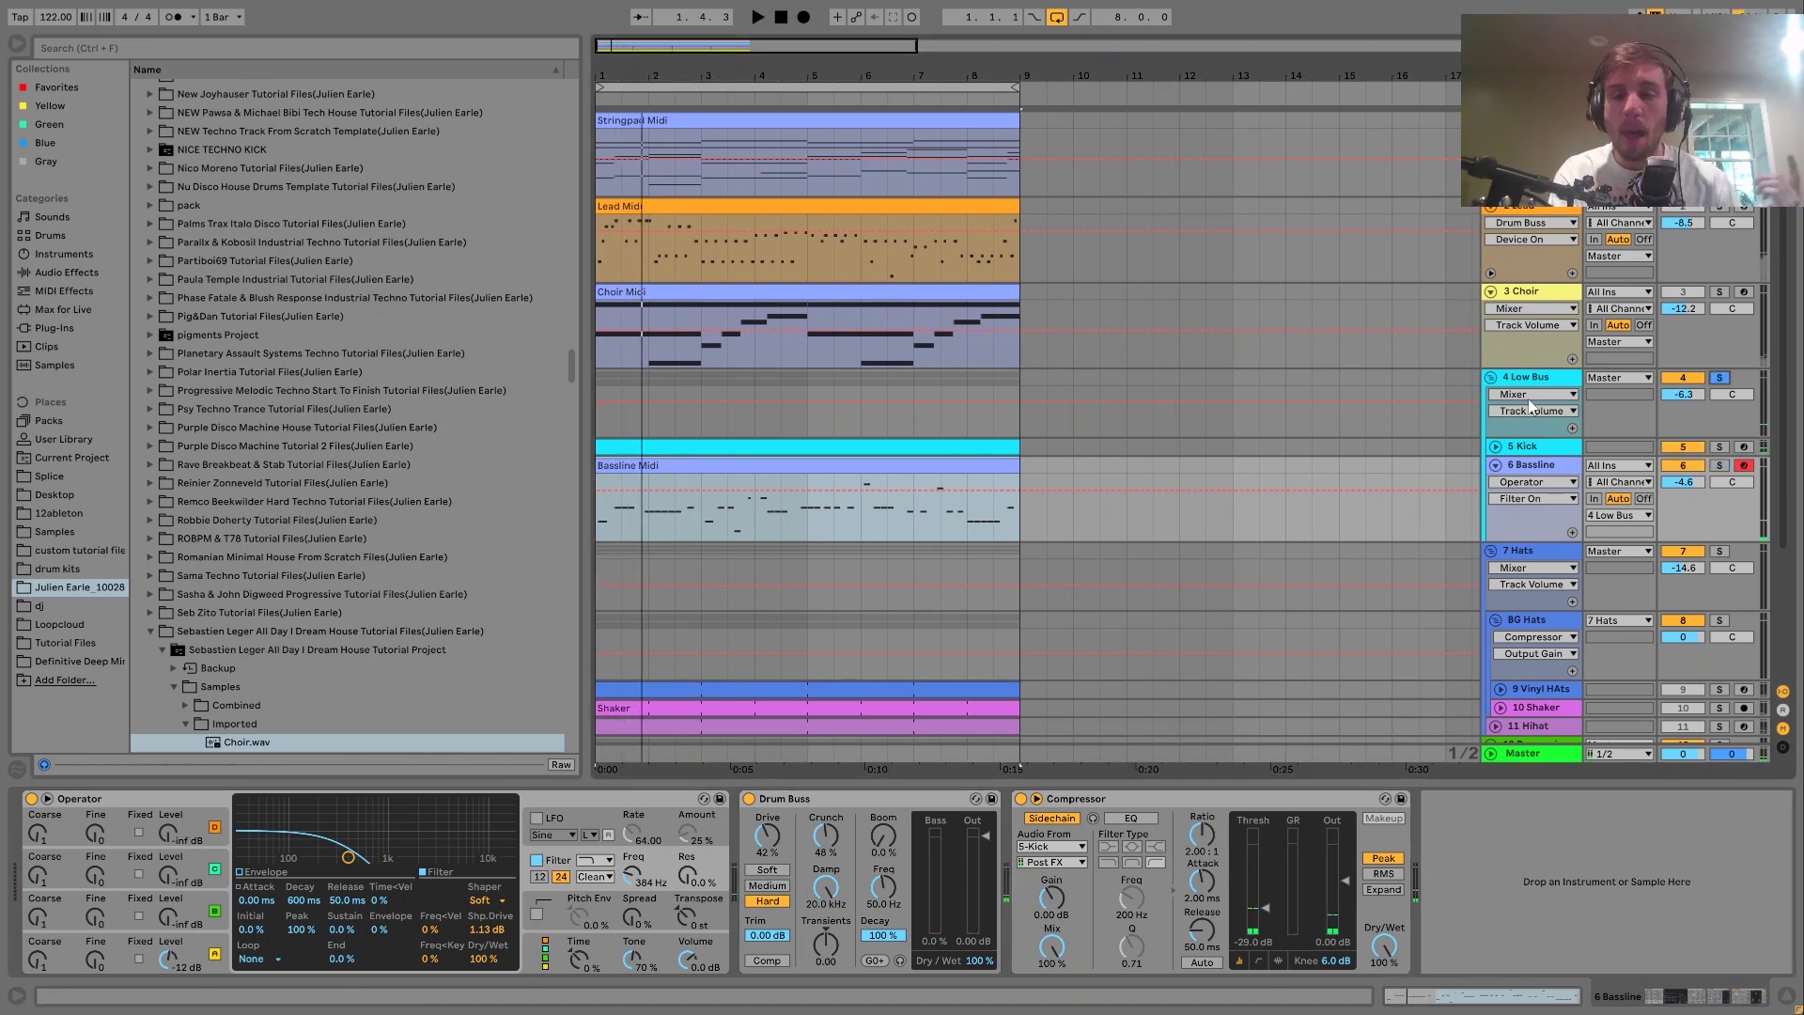
{"action": "left_click", "coordinate": [1515, 377]}
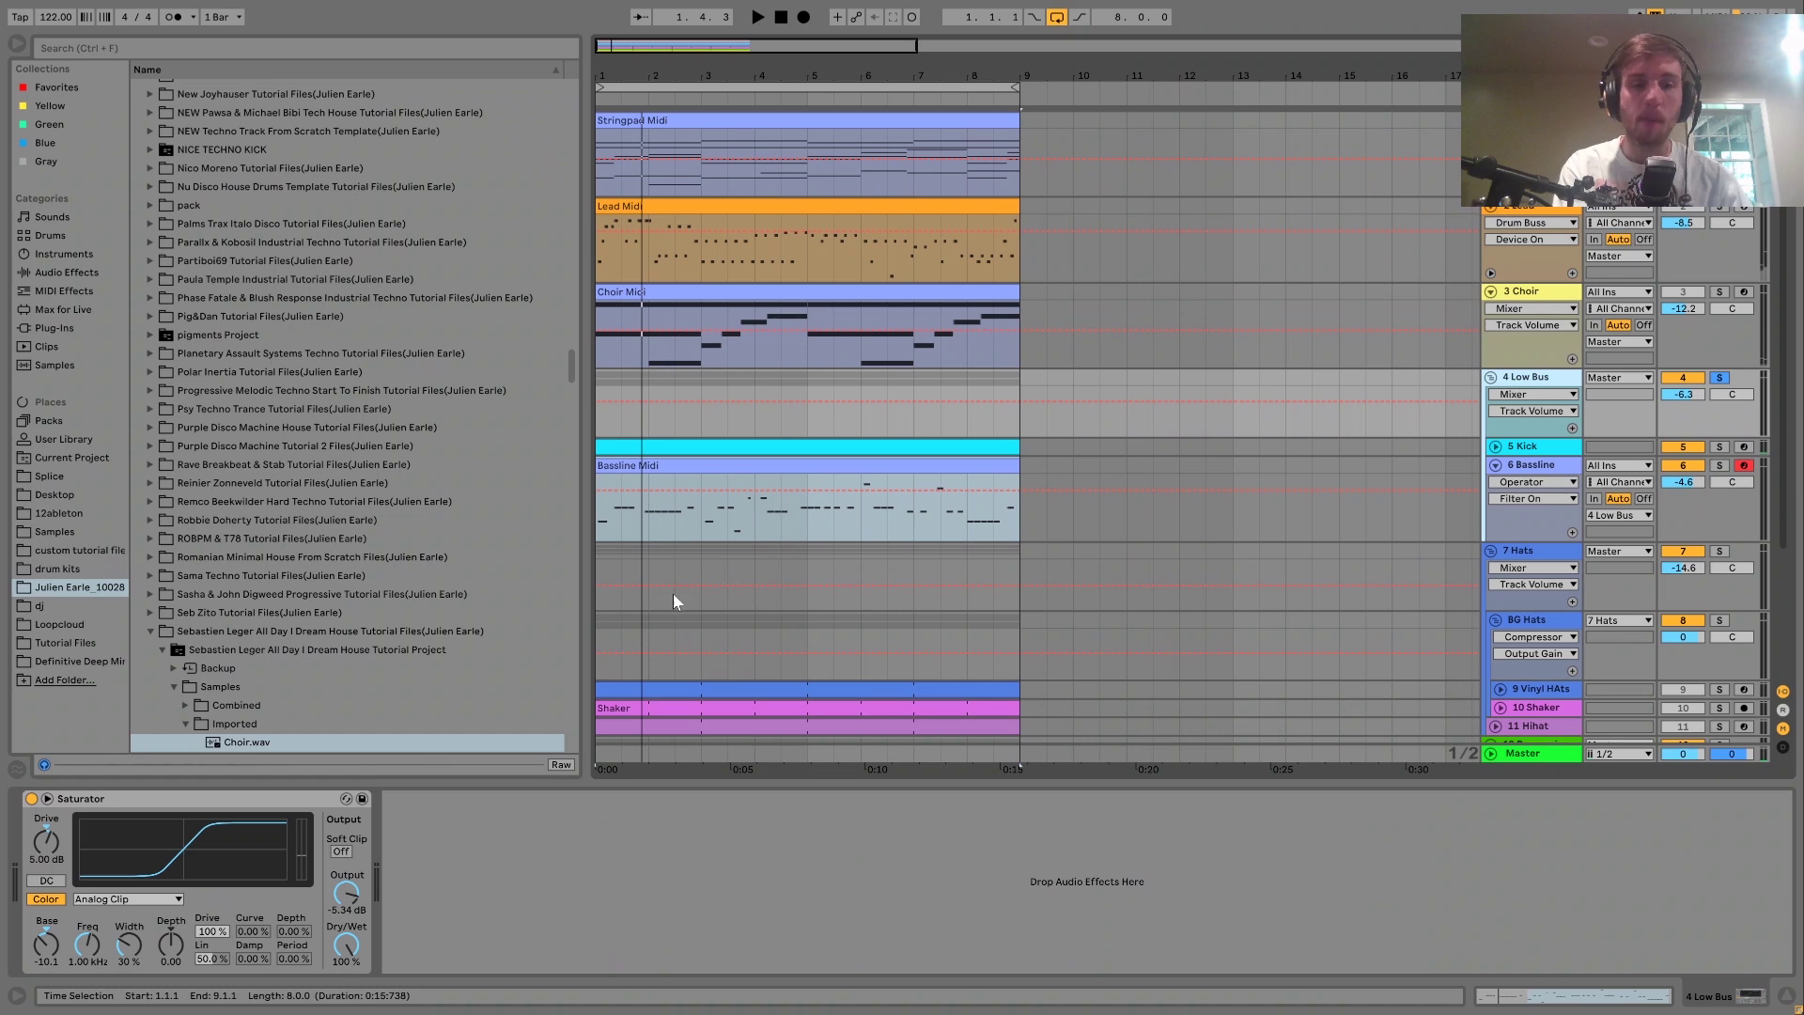
{"action": "left_click", "coordinate": [31, 798]}
{"action": "key", "text": "space"}
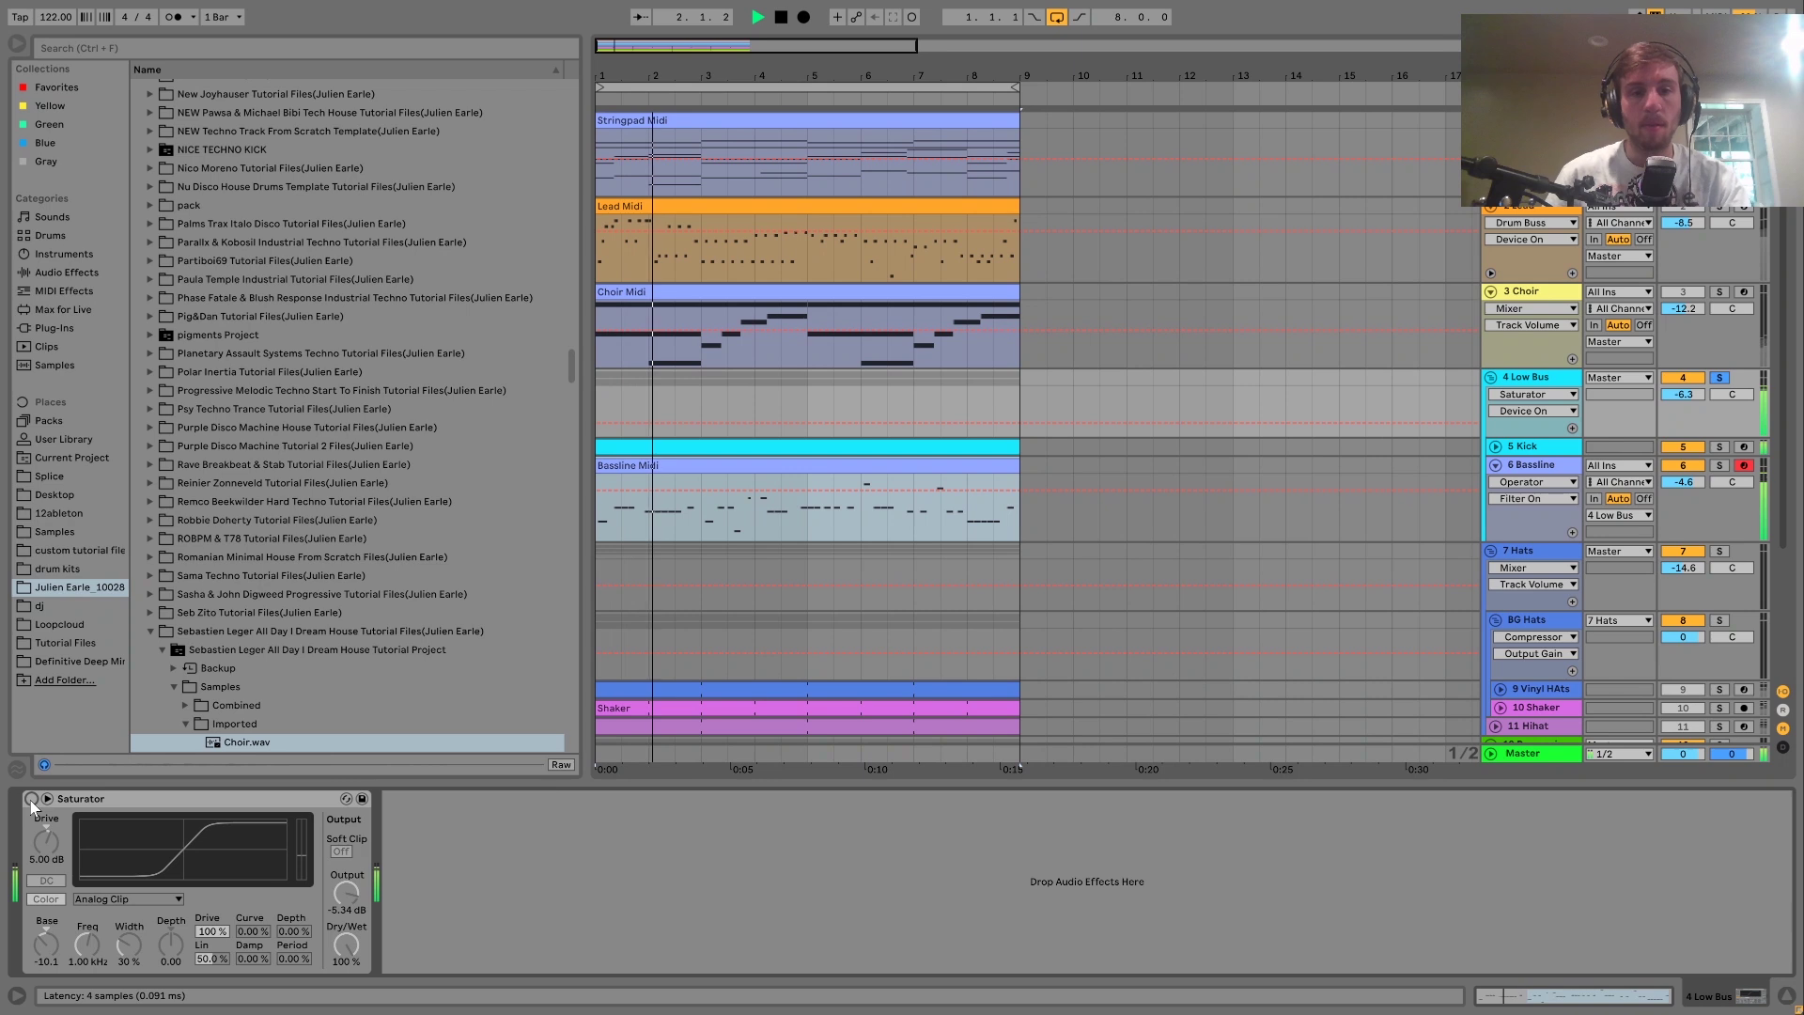
{"action": "left_click", "coordinate": [31, 799]}
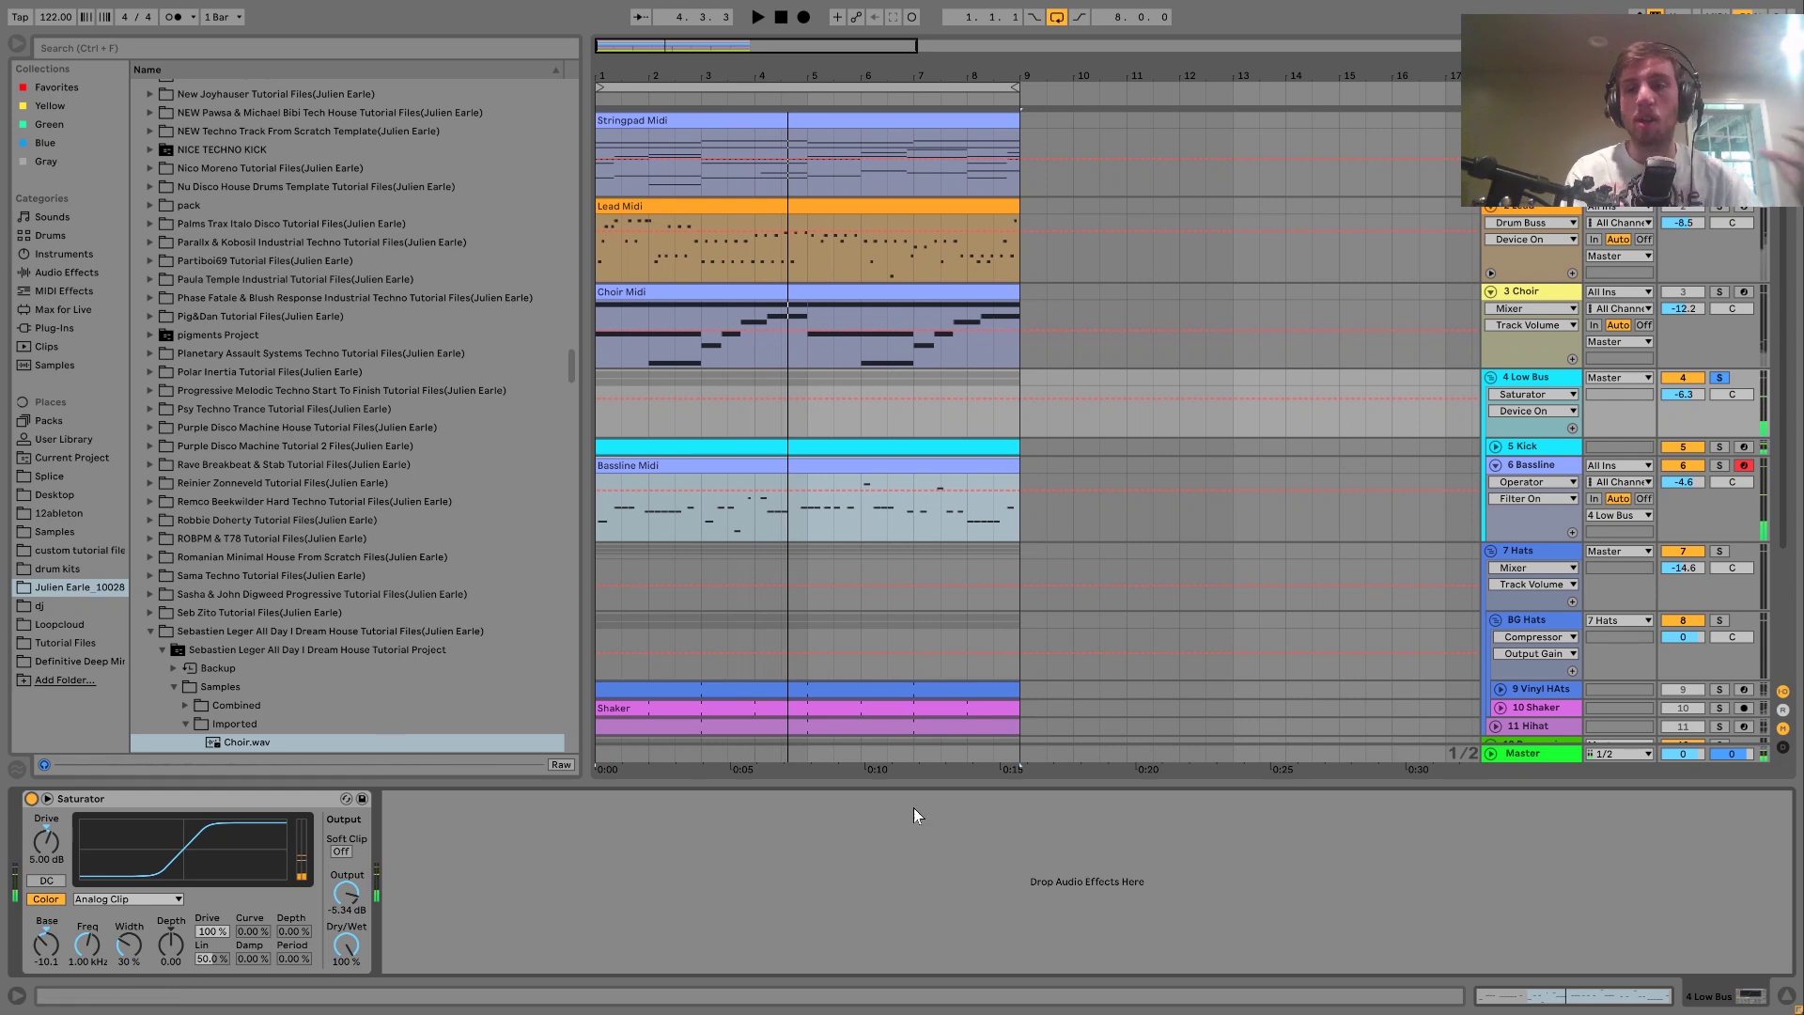
Unsolo the Low Bus and audition the soloed Hats group
{"action": "left_click", "coordinate": [1719, 377]}
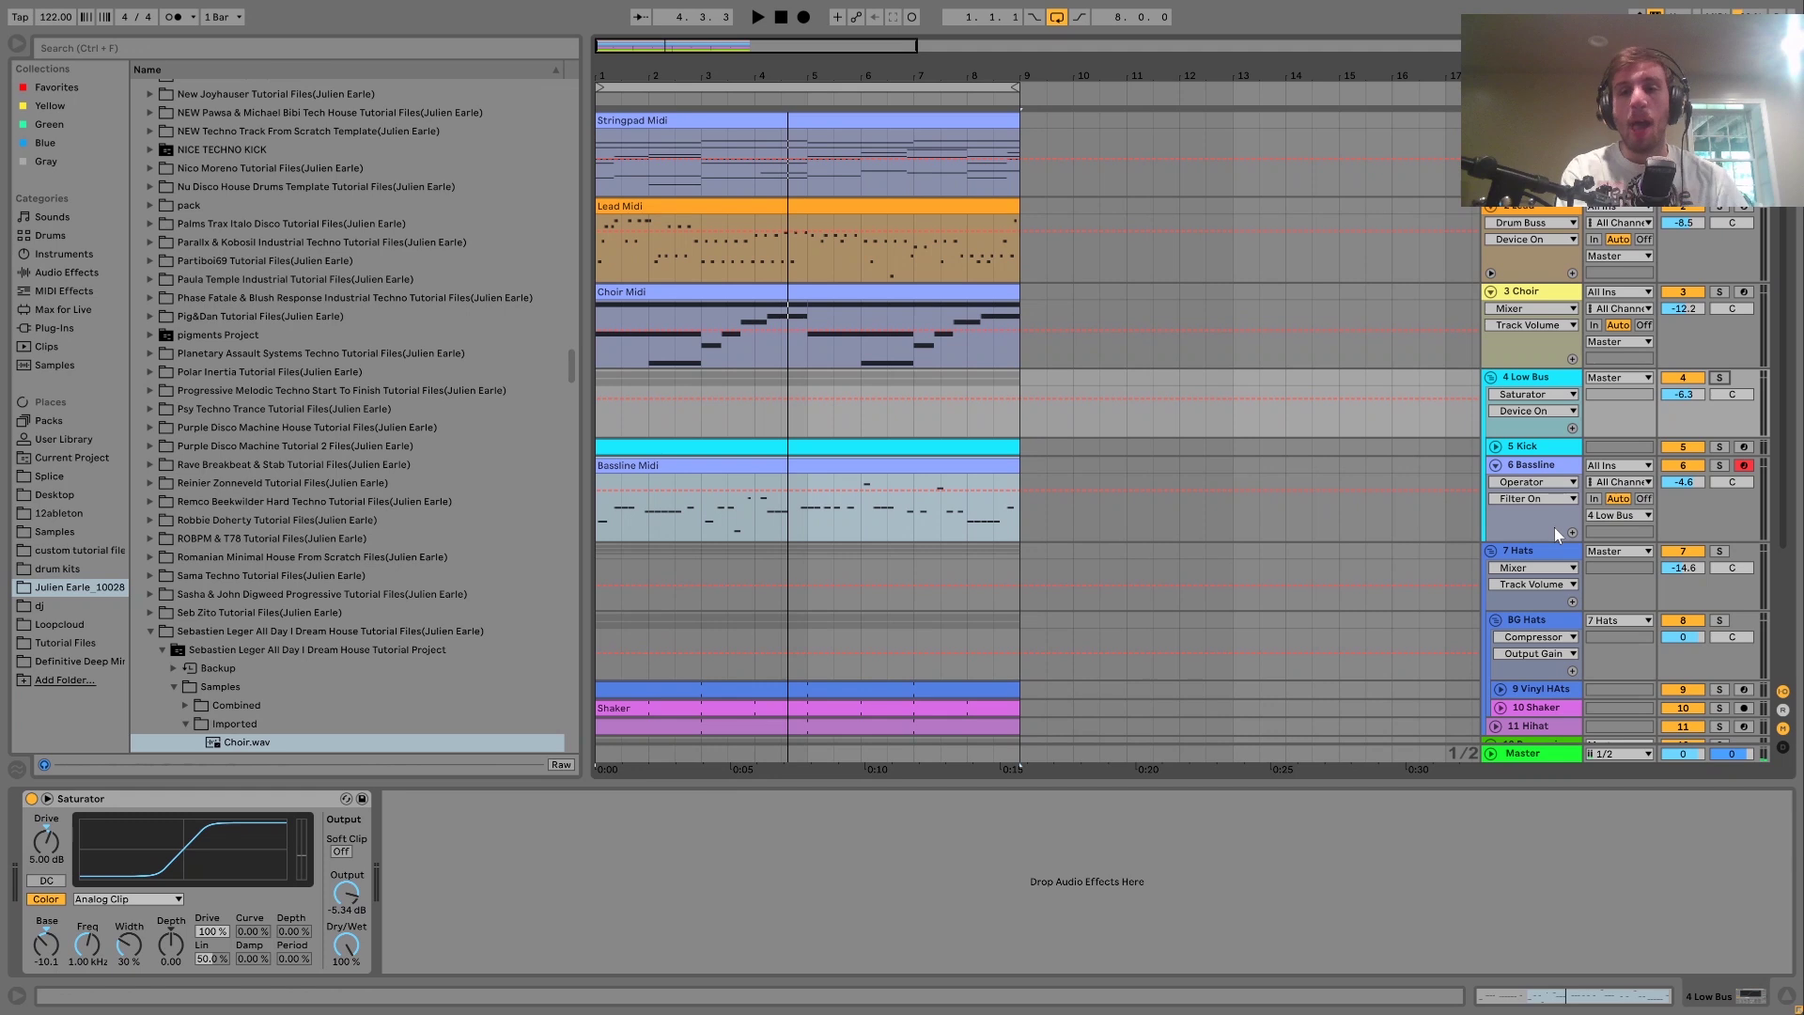
{"action": "scroll", "coordinate": [1532, 562], "scroll_direction": "down", "scroll_amount": 2}
{"action": "key", "text": "space"}
{"action": "left_click", "coordinate": [1721, 476]}
{"action": "key", "text": "space"}
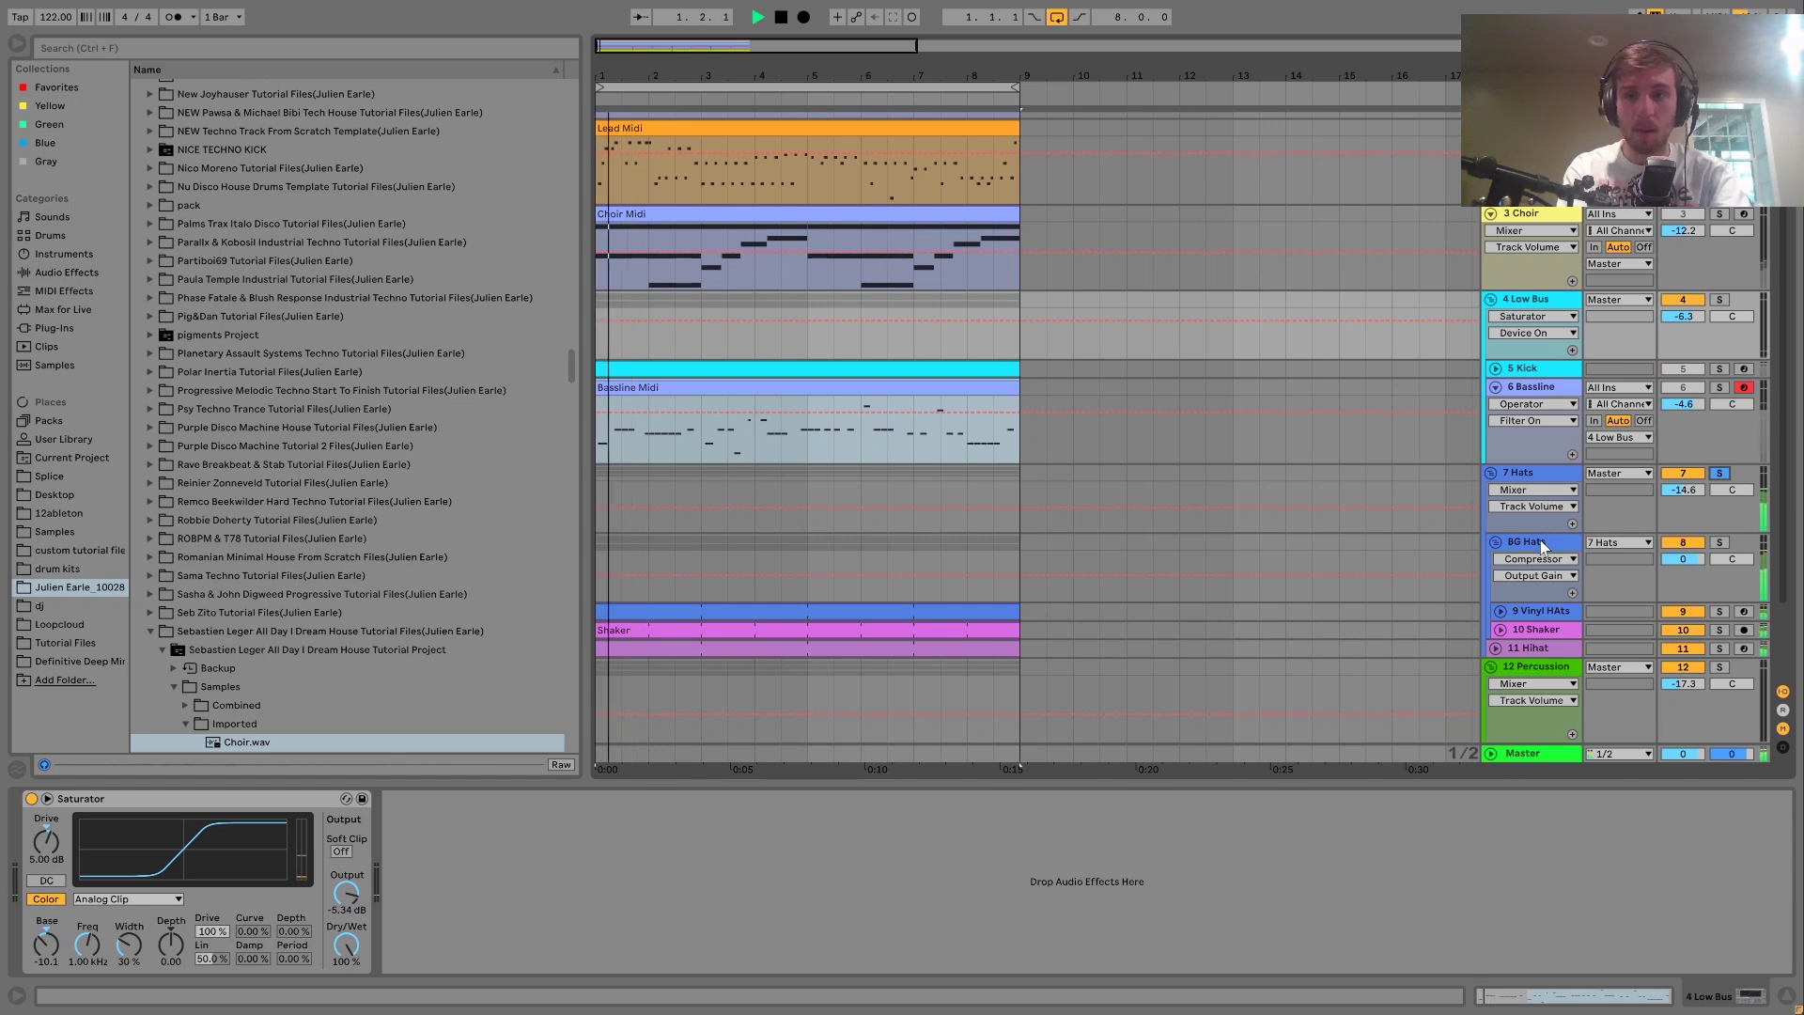
{"action": "scroll", "coordinate": [1542, 542], "scroll_direction": "down", "scroll_amount": 2}
{"action": "key", "text": "space"}
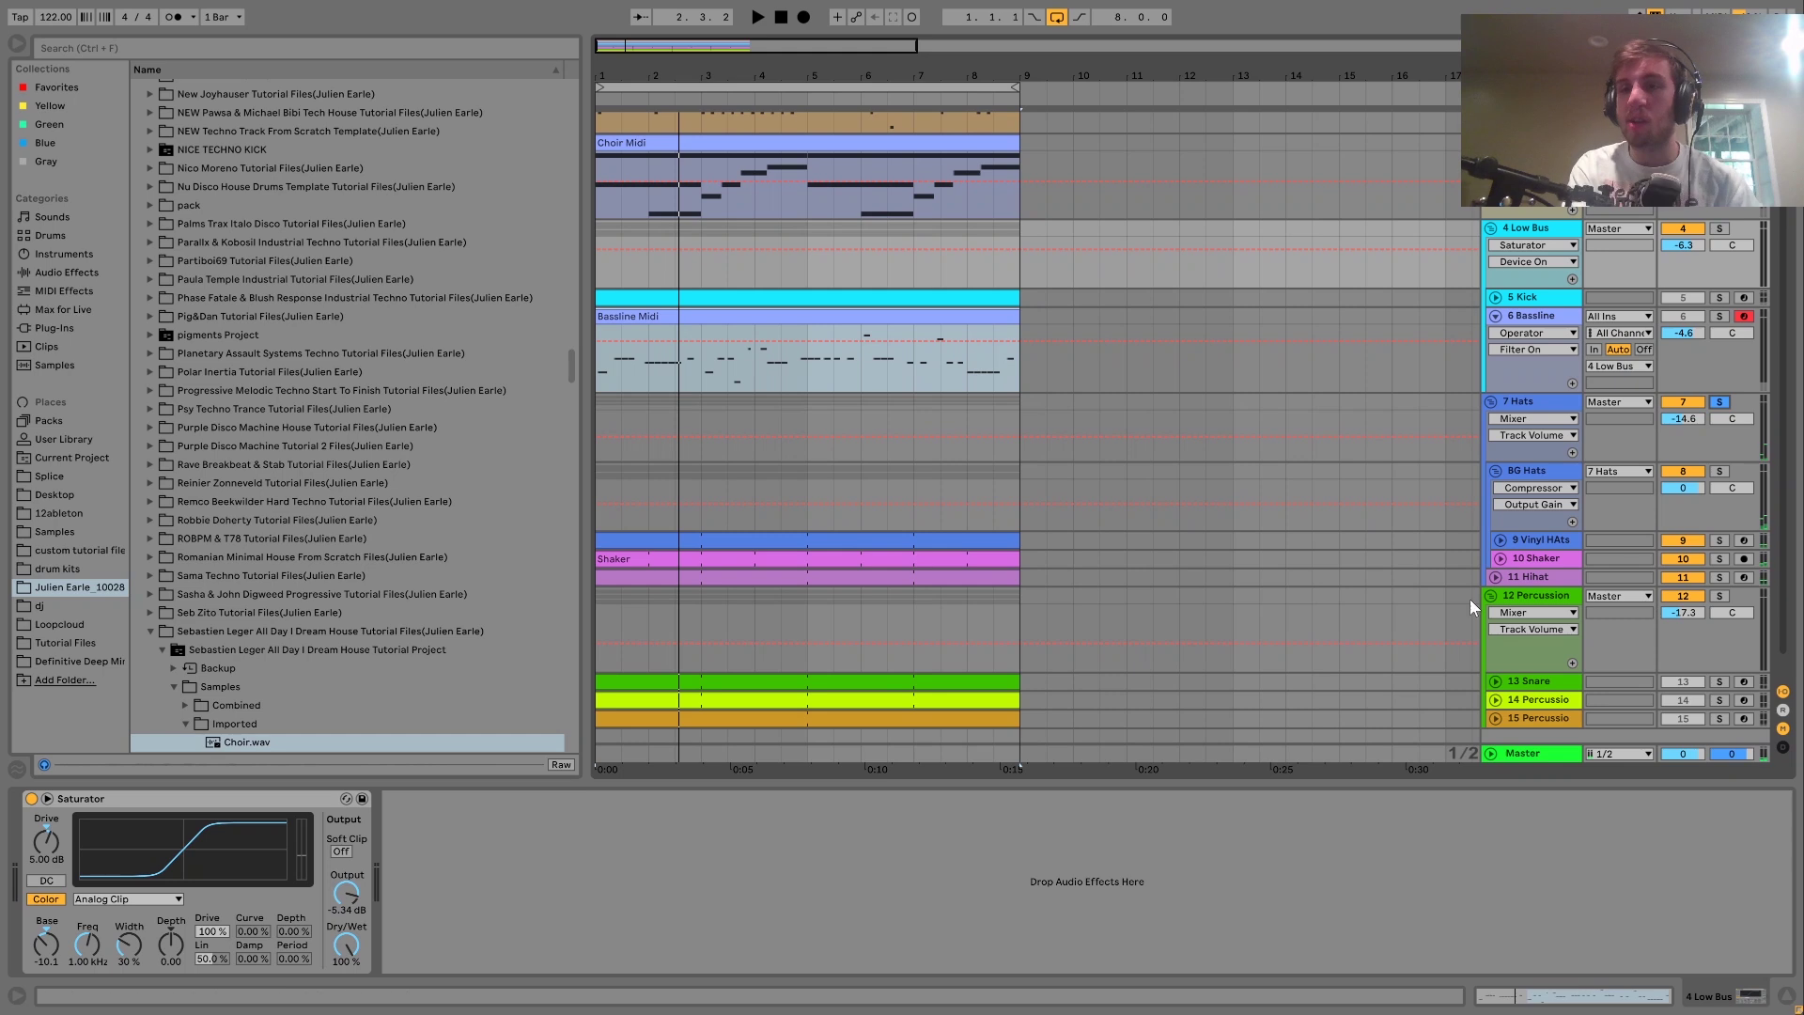
Audition the BG Hats group soloed, followed by the Hihat track alone
{"action": "left_click", "coordinate": [1719, 471]}
{"action": "key", "text": "space"}
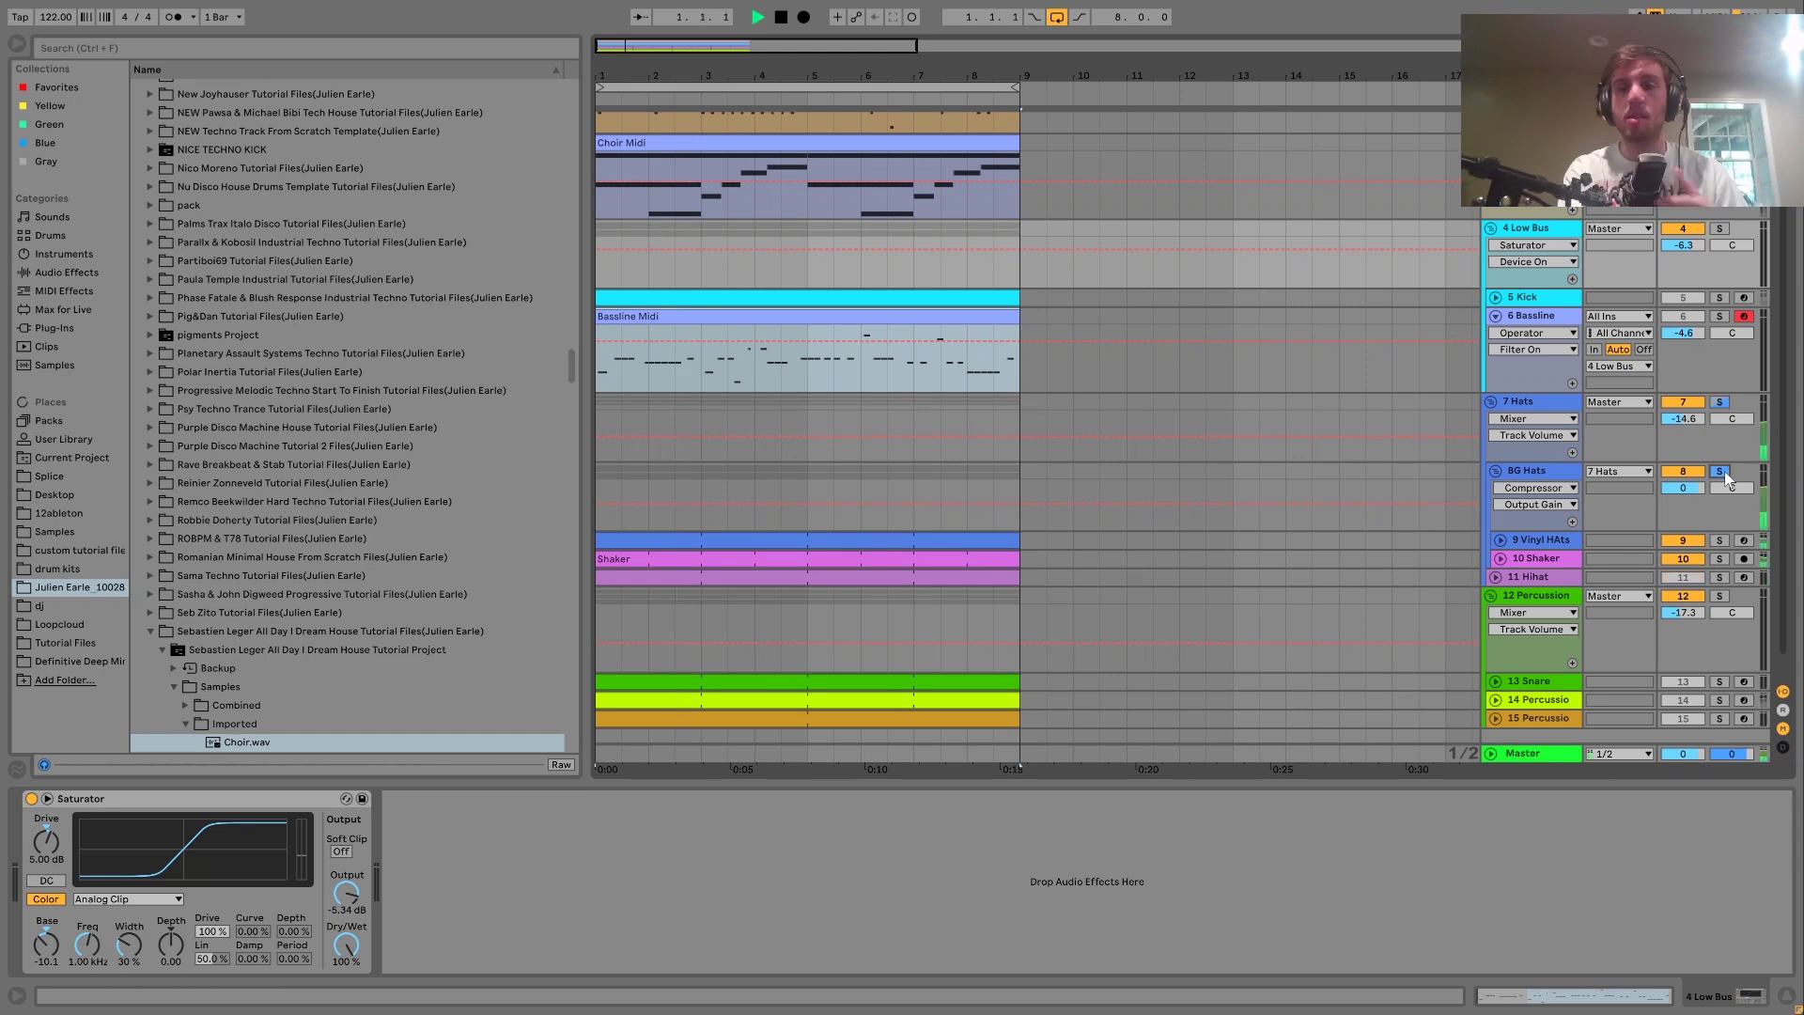
{"action": "left_click", "coordinate": [1721, 578]}
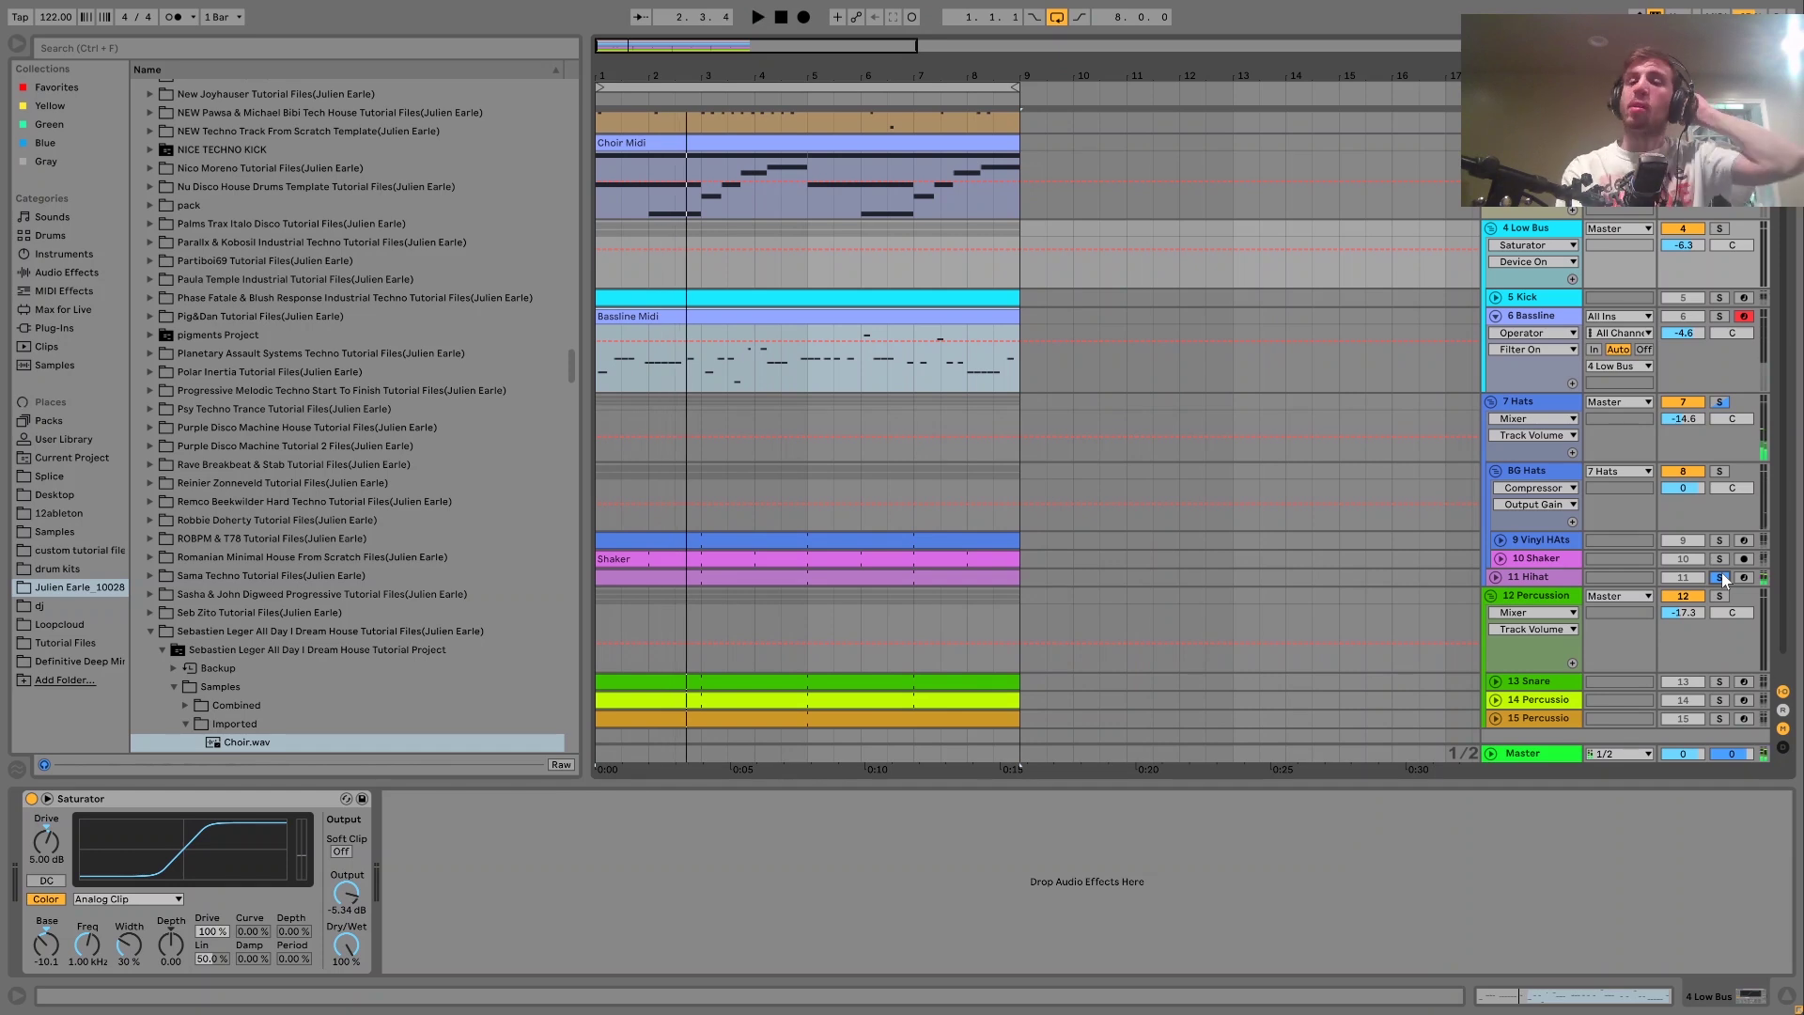
Unfold the Vinyl Hats track and review its Drum Rack, Auto Filter and EQ Eight while playing it soloed
{"action": "left_click", "coordinate": [1500, 540]}
{"action": "key", "text": "space"}
{"action": "left_click", "coordinate": [1543, 542]}
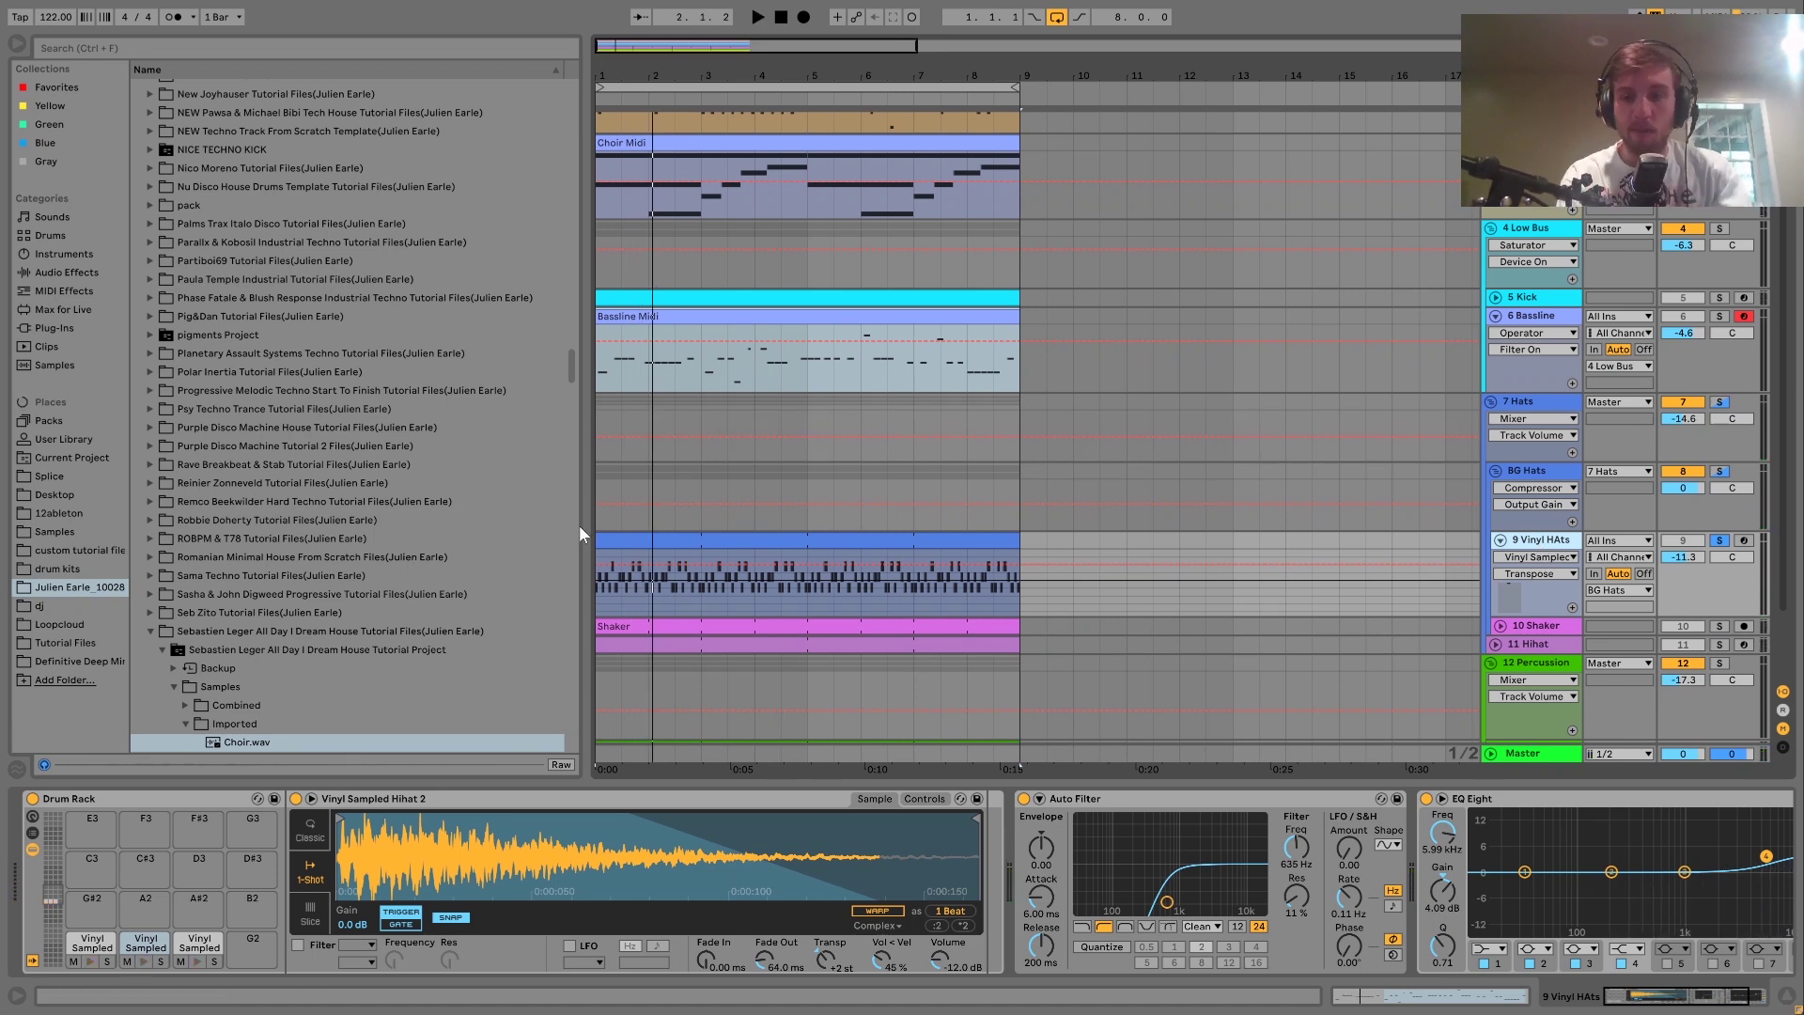
{"action": "key", "text": "space"}
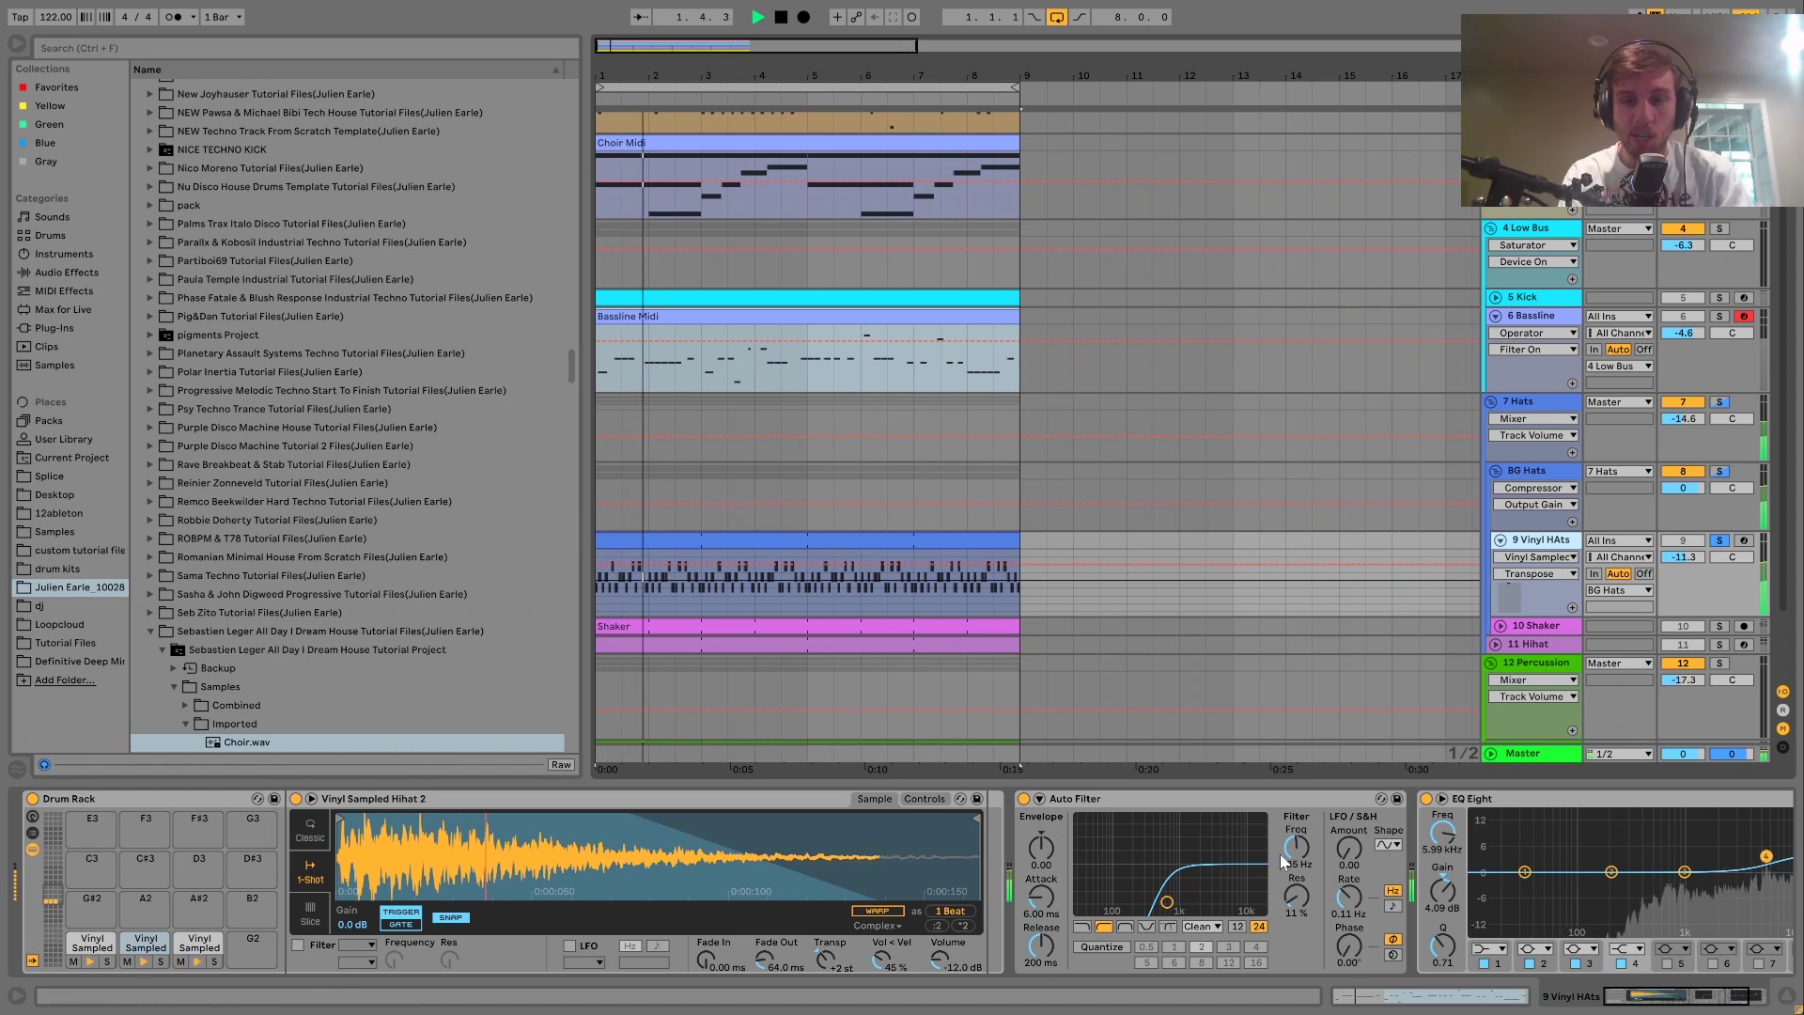
{"action": "scroll", "coordinate": [1280, 854], "scroll_direction": "right", "scroll_amount": 3}
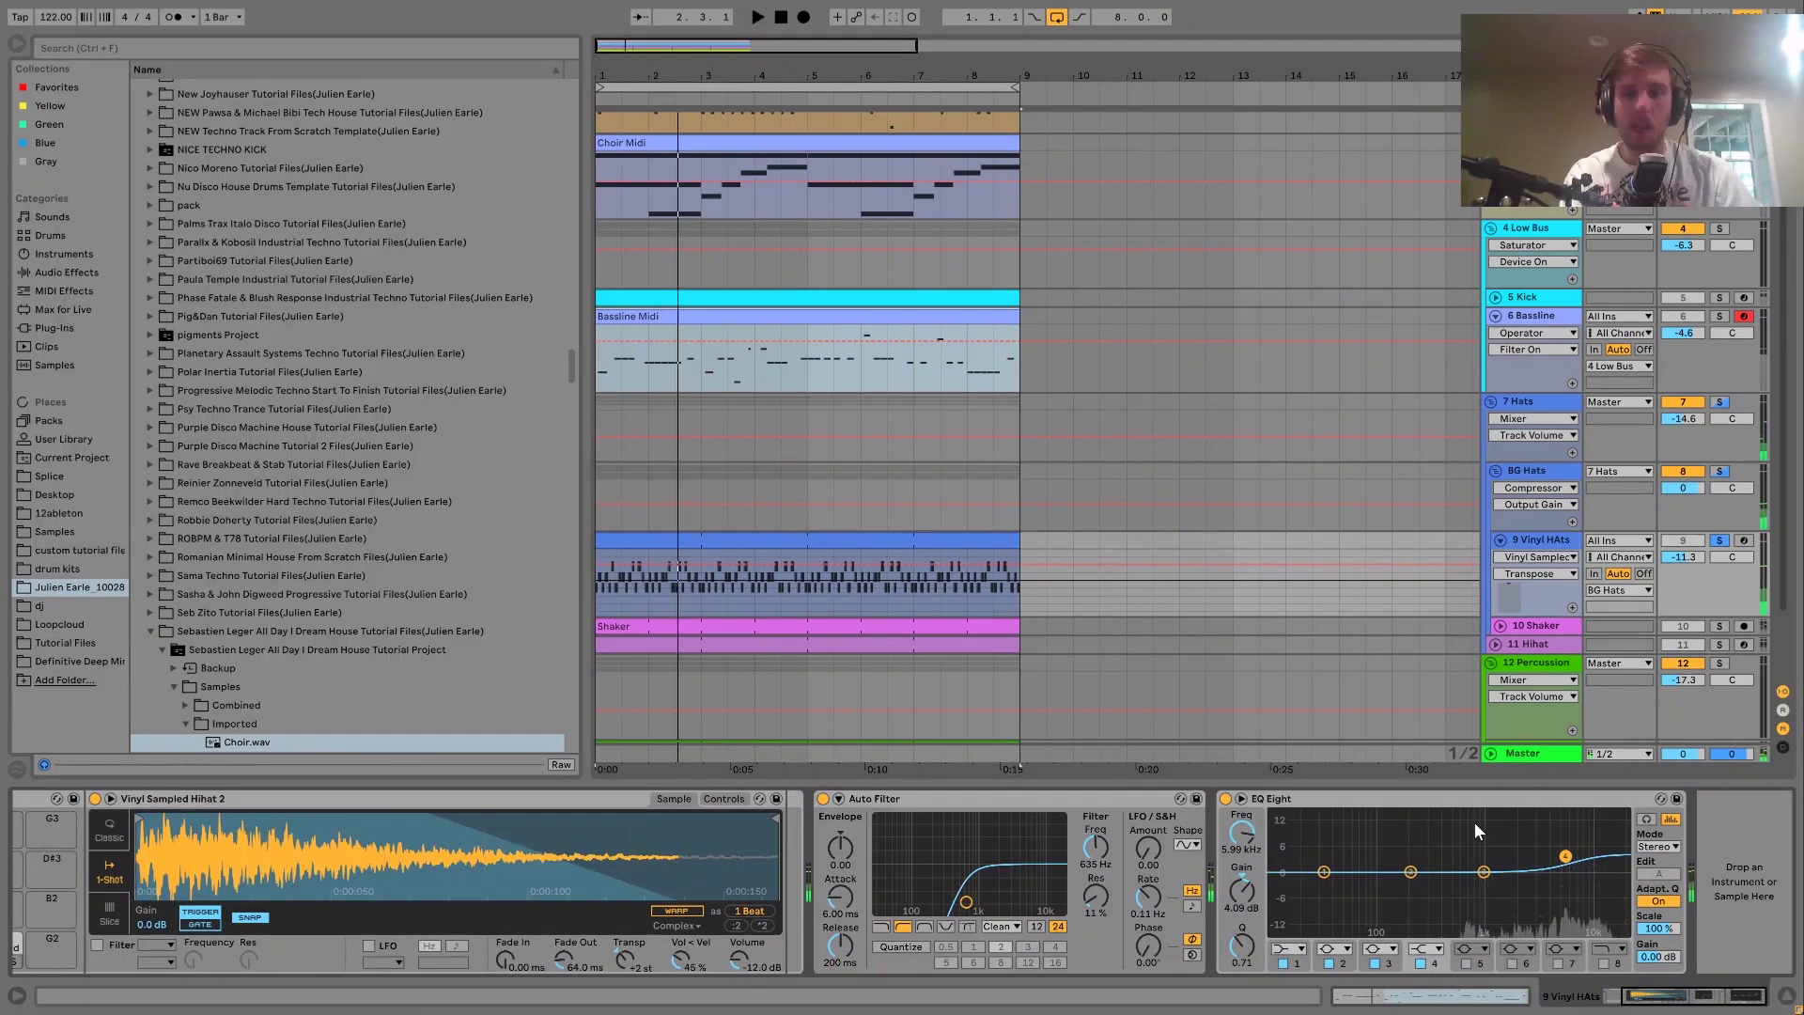
Audition the Shaker in solo, followed by the whole BG Hats group
{"action": "left_click", "coordinate": [1721, 628]}
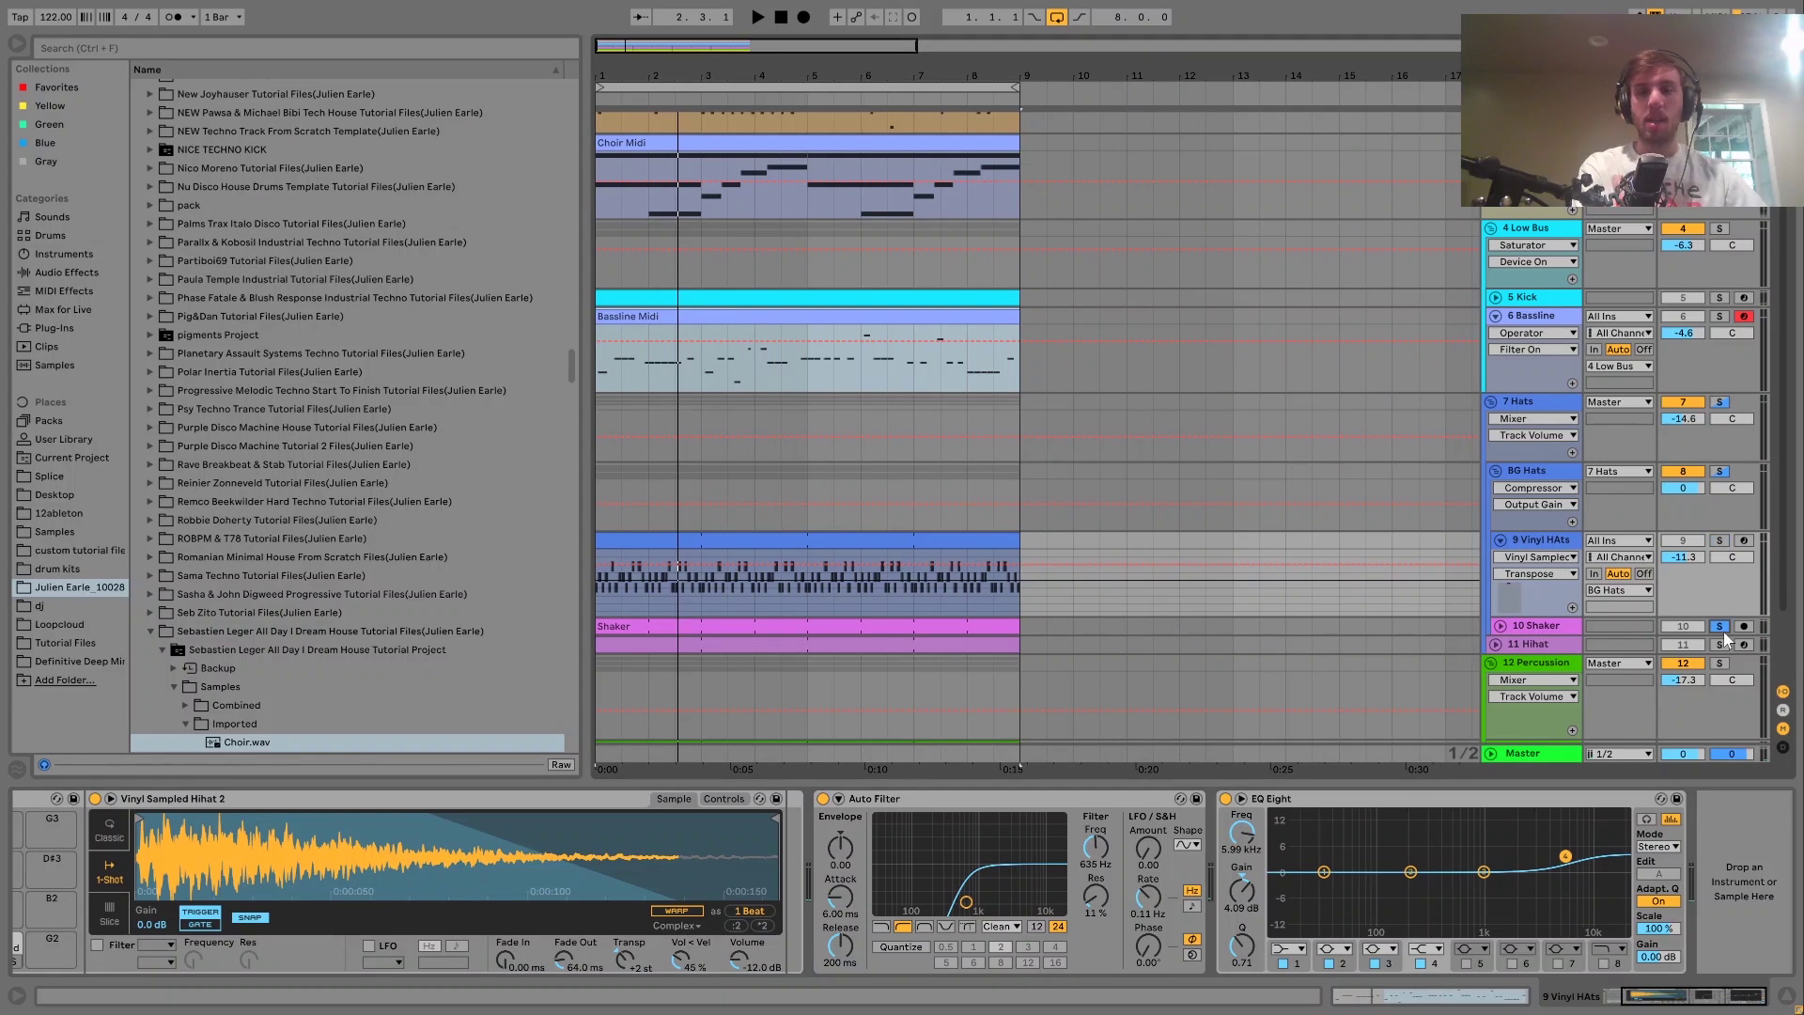
{"action": "key", "text": "space"}
{"action": "key", "text": "space"}
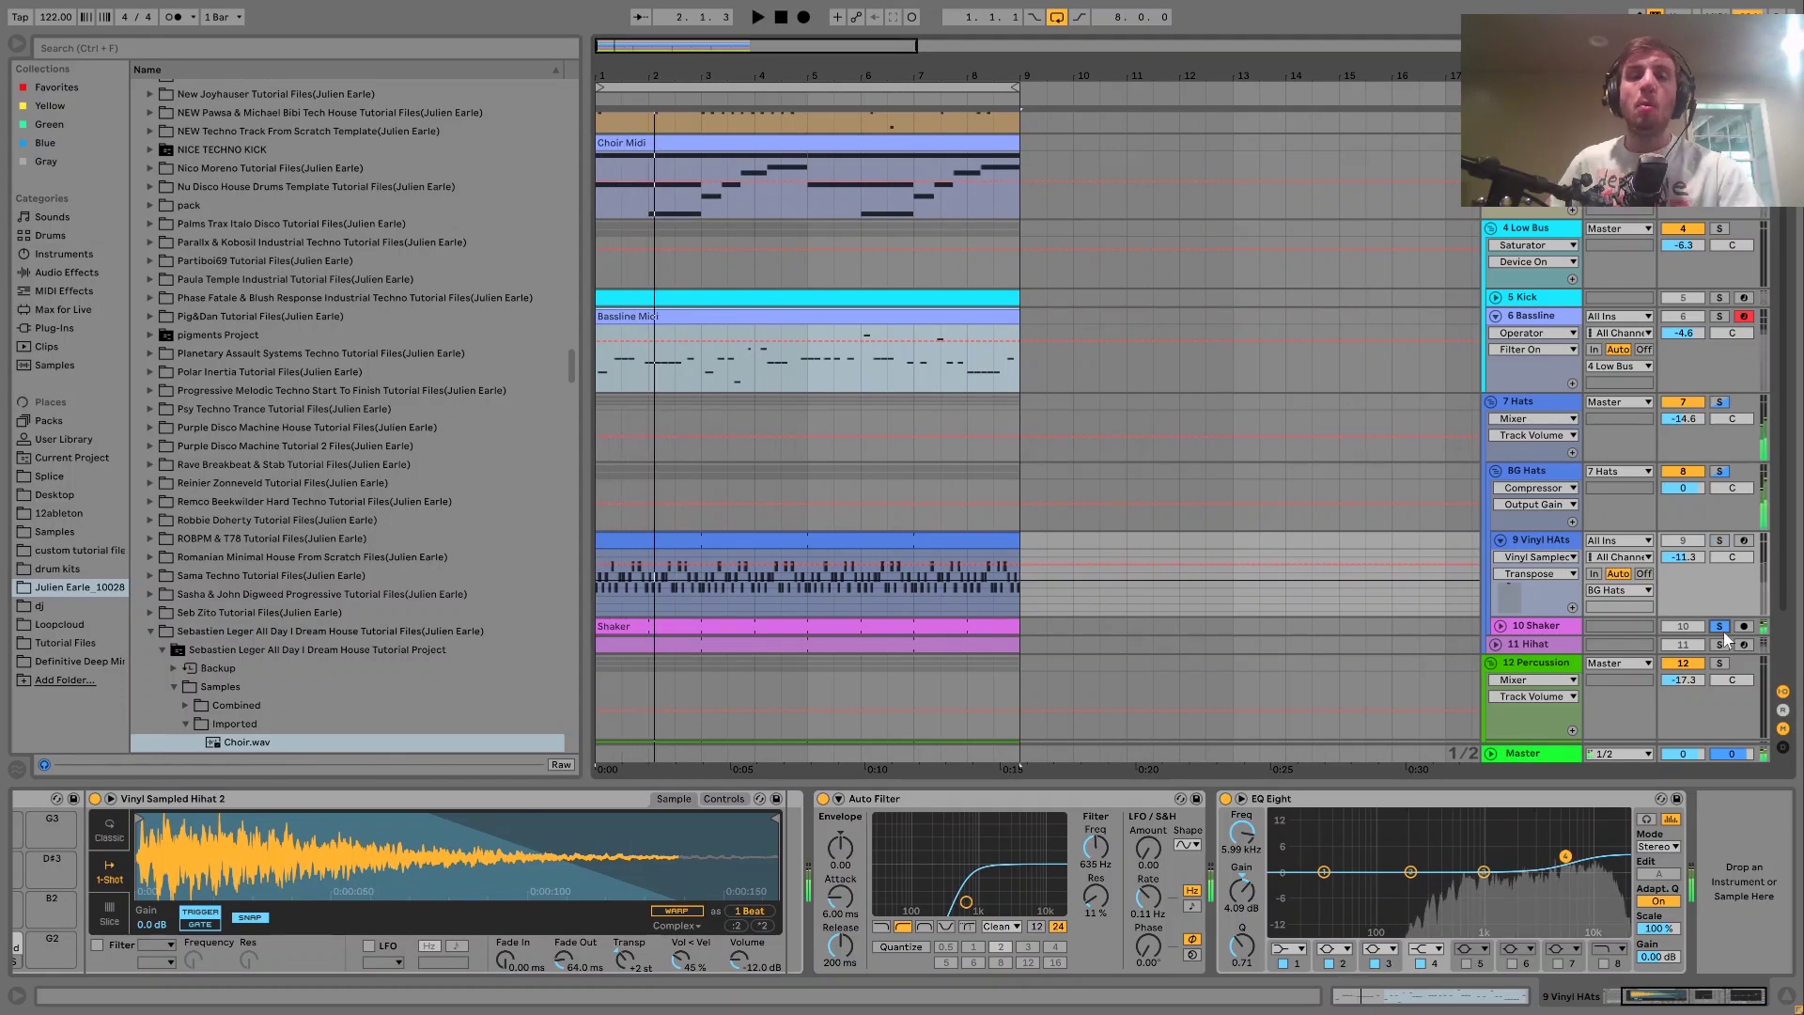
{"action": "left_click", "coordinate": [1719, 476]}
{"action": "key", "text": "space"}
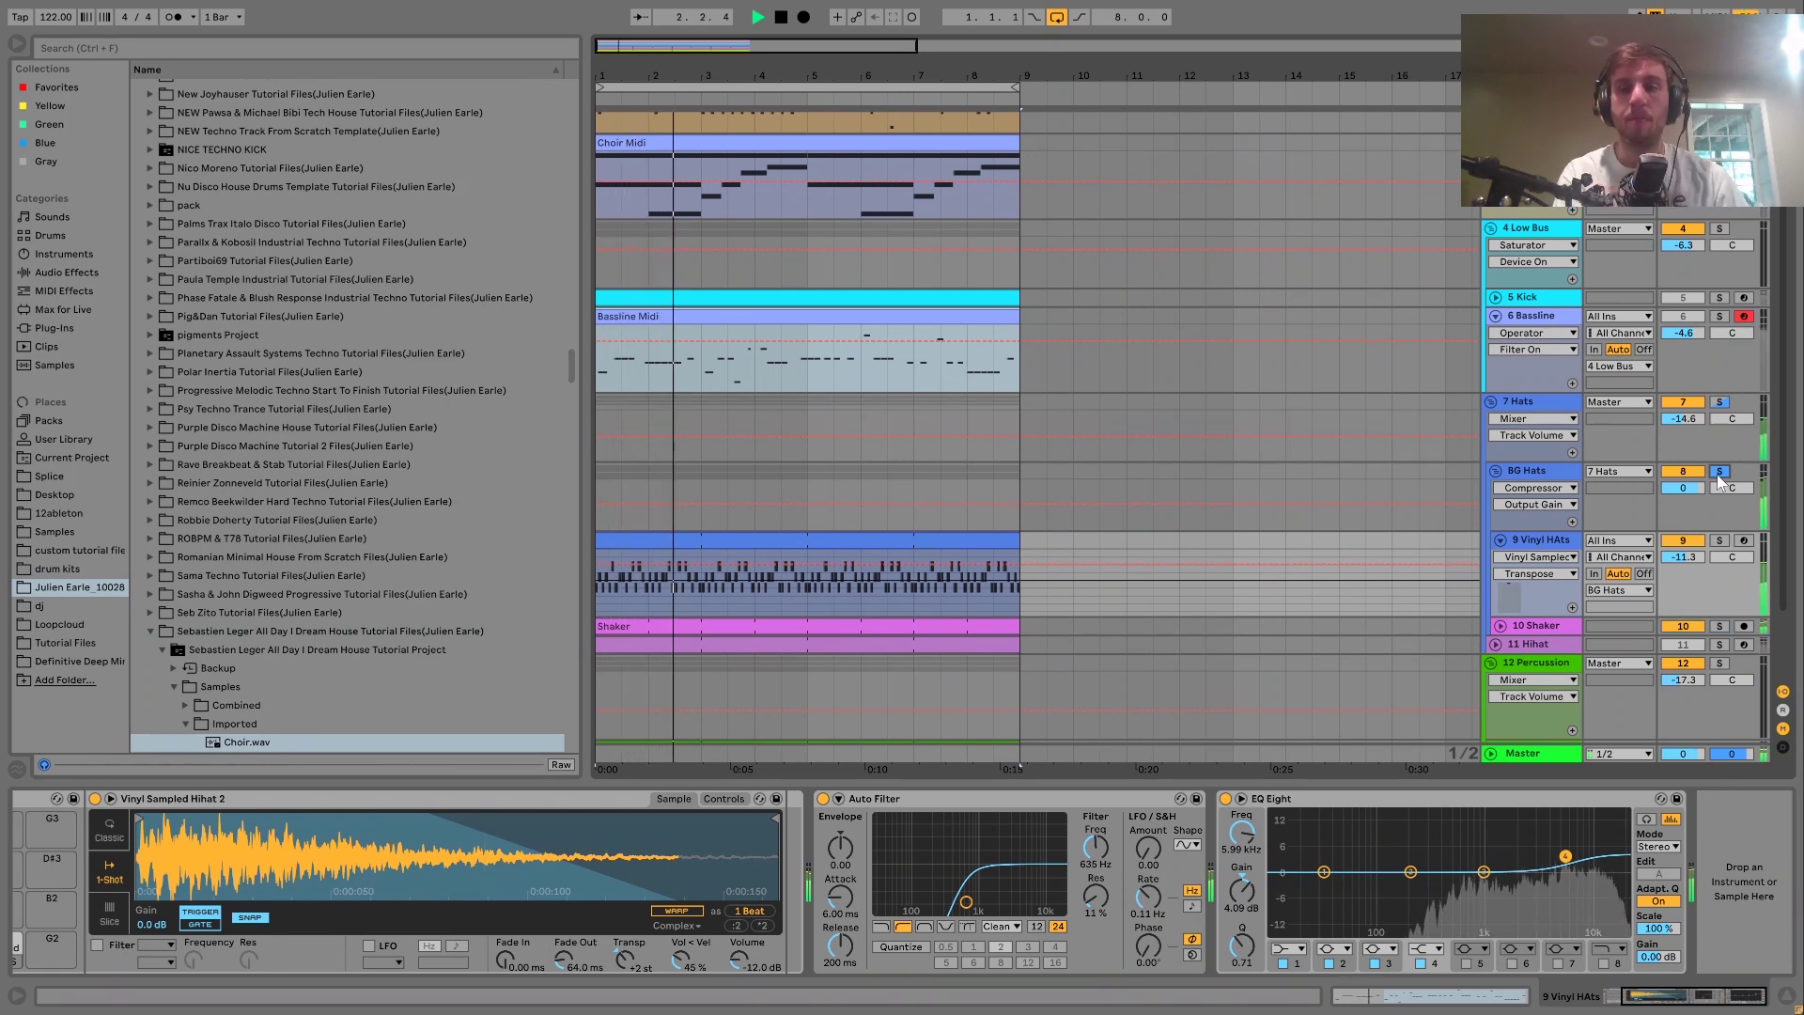
Play the full mix with BG Hats unsoloed and show that group's Compressor and Auto Filter
{"action": "key", "text": "space"}
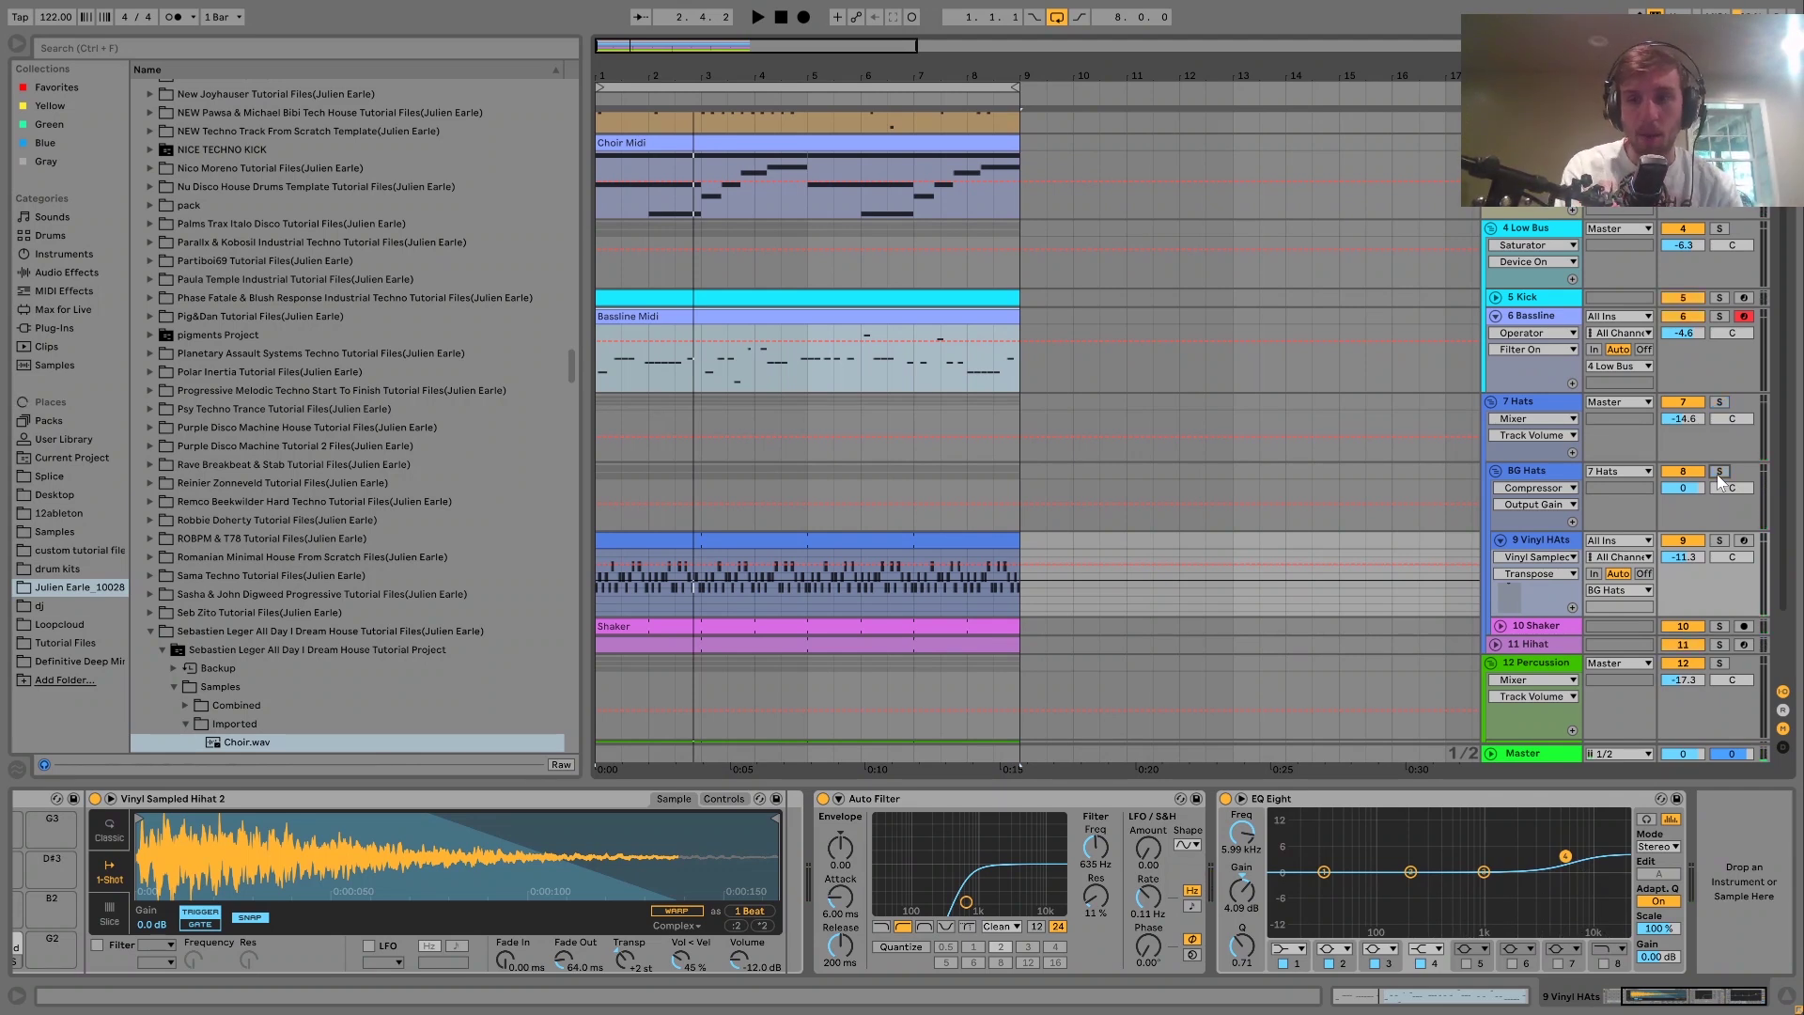
{"action": "key", "text": "space"}
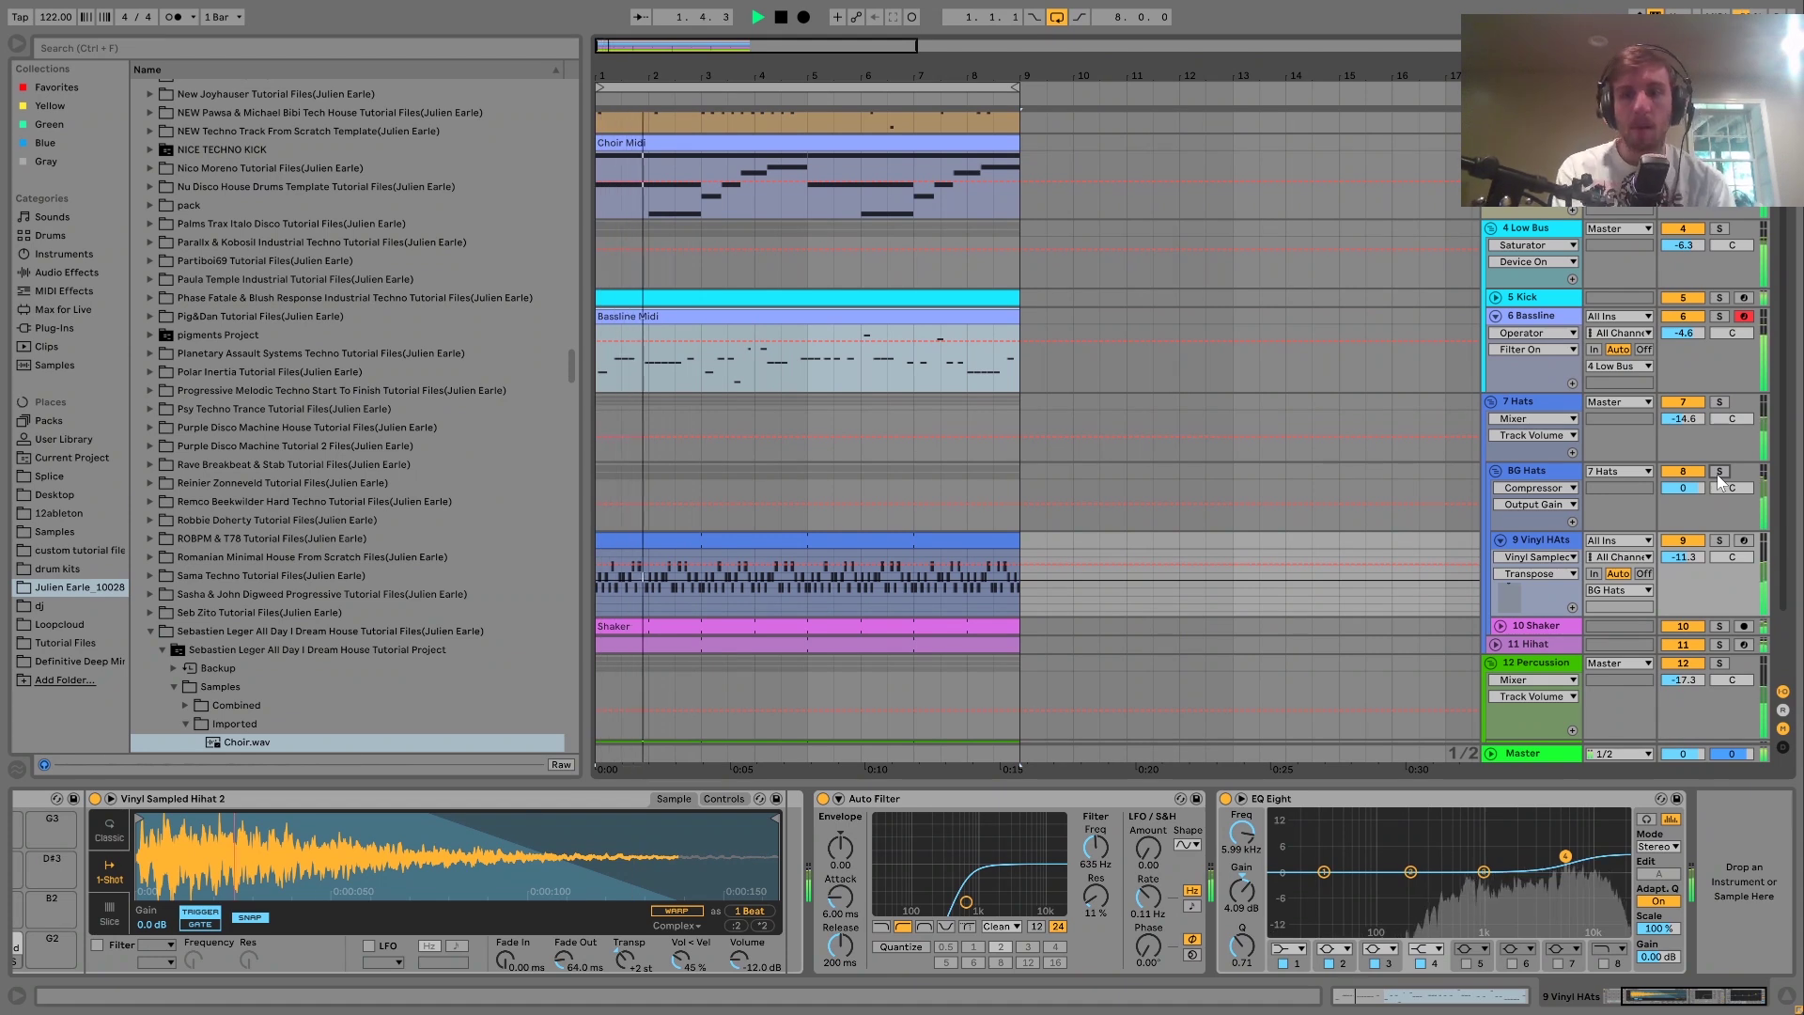
{"action": "left_click", "coordinate": [1530, 476]}
{"action": "key", "text": "space"}
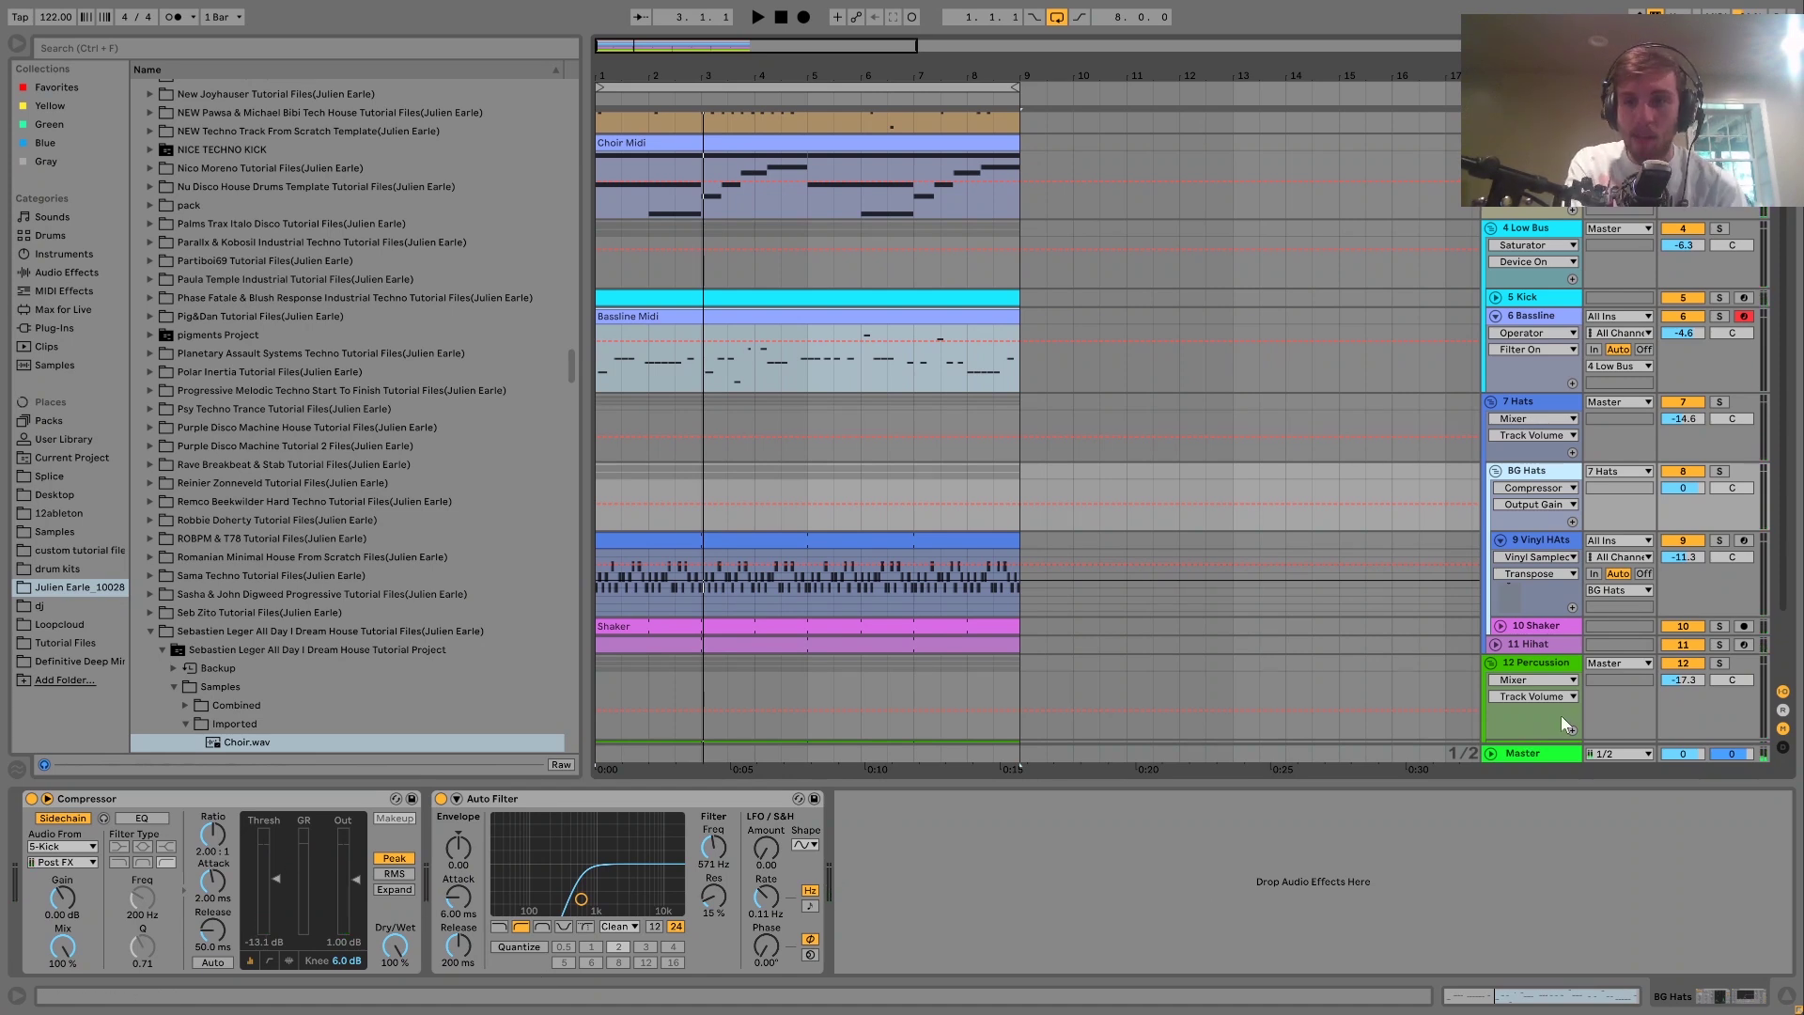
Solo the Hihat track, show its sampler settings and play the part several times
{"action": "left_click", "coordinate": [1720, 644]}
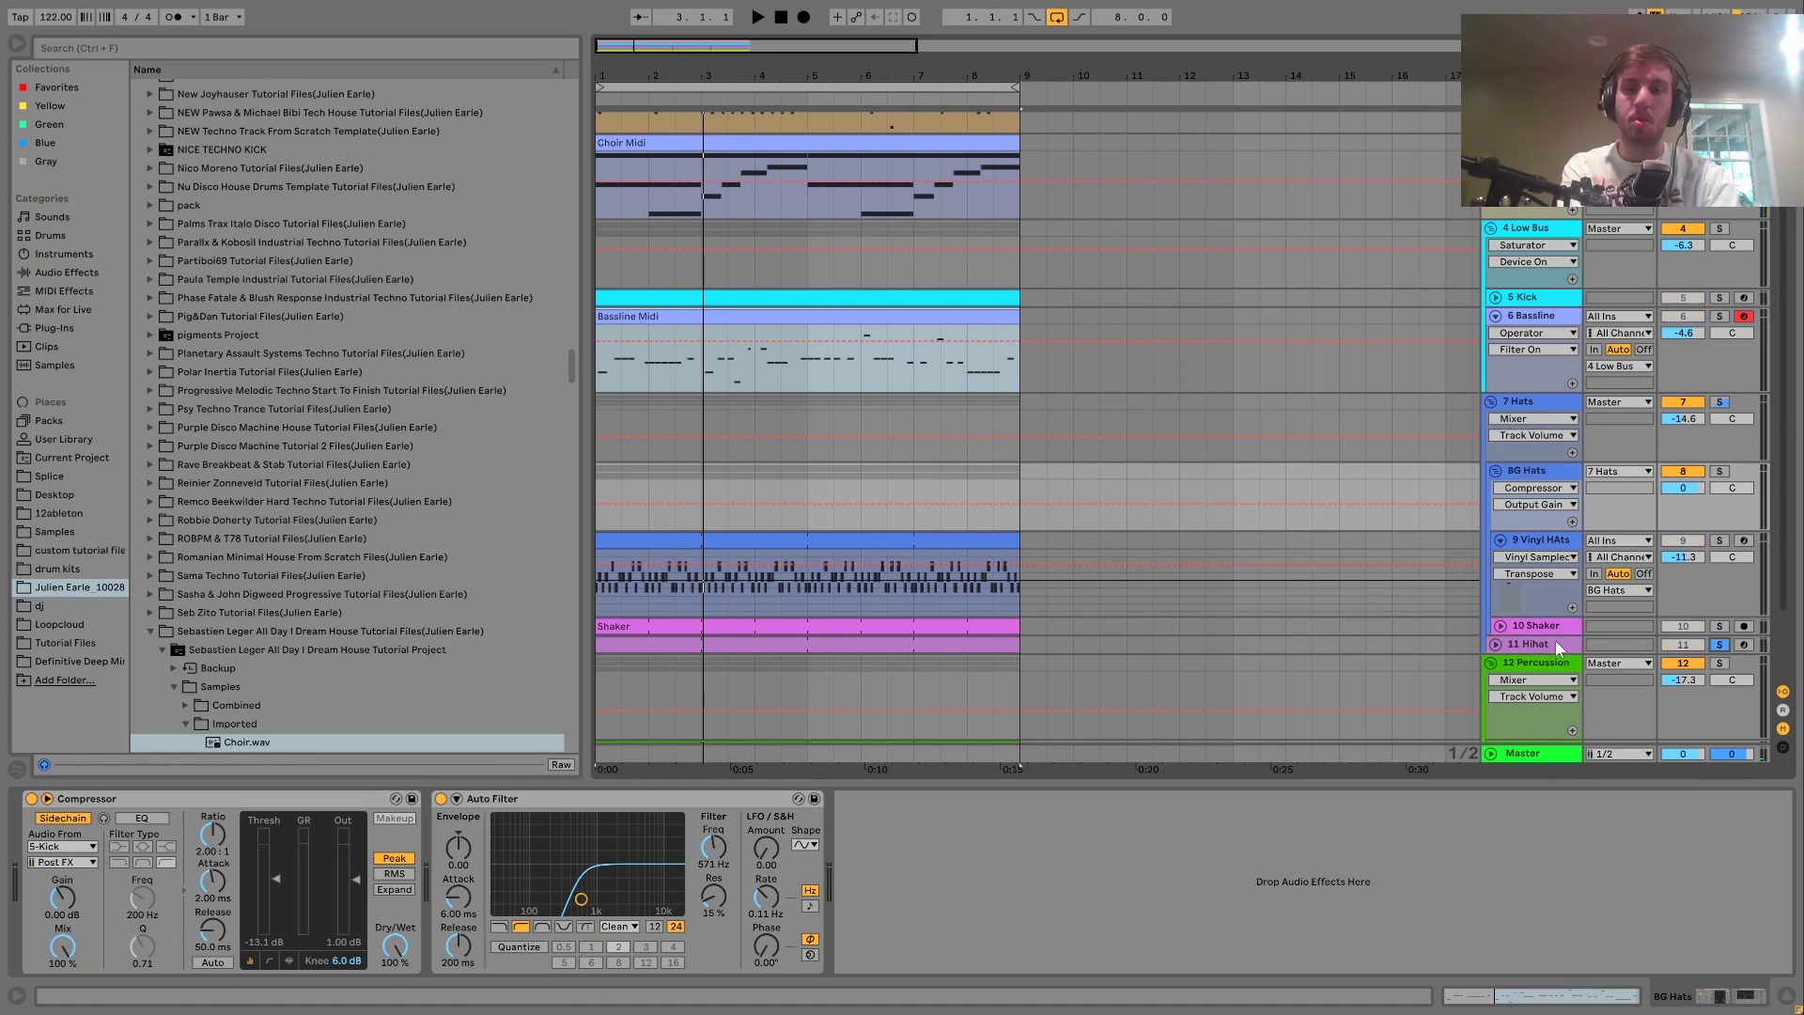
{"action": "left_click", "coordinate": [1557, 647]}
{"action": "key", "text": "space"}
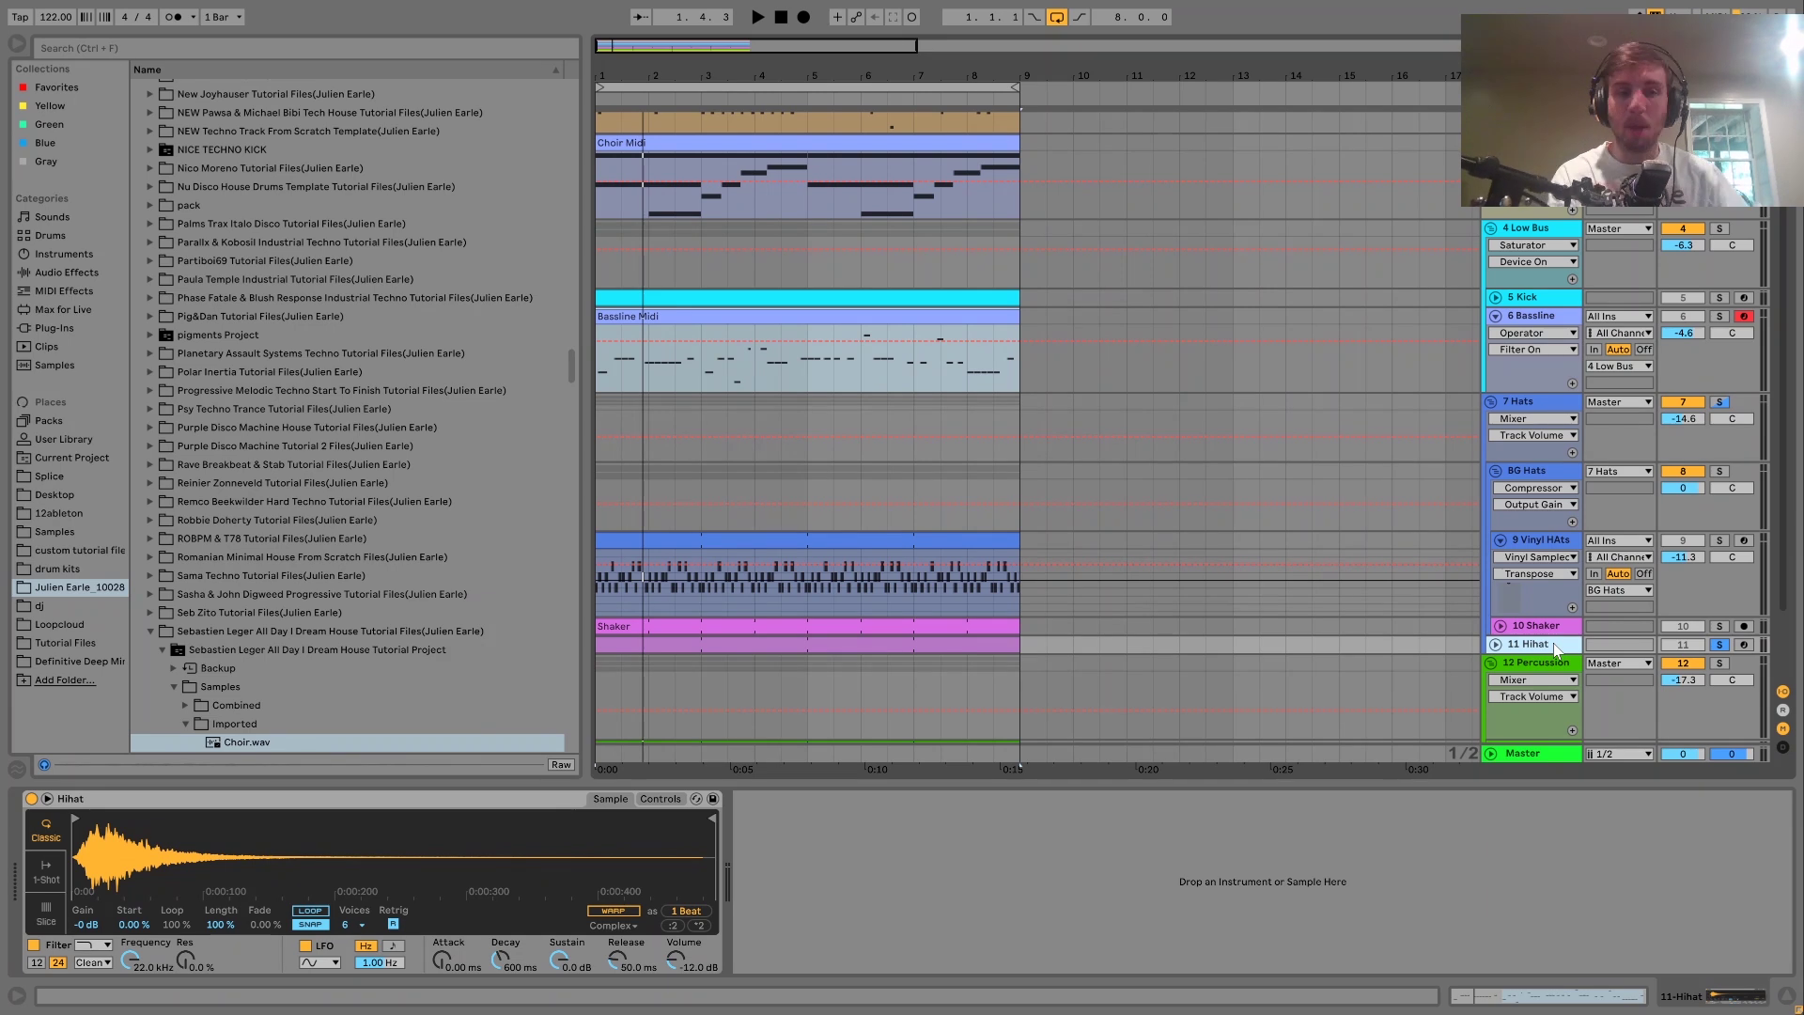
{"action": "key", "text": "space"}
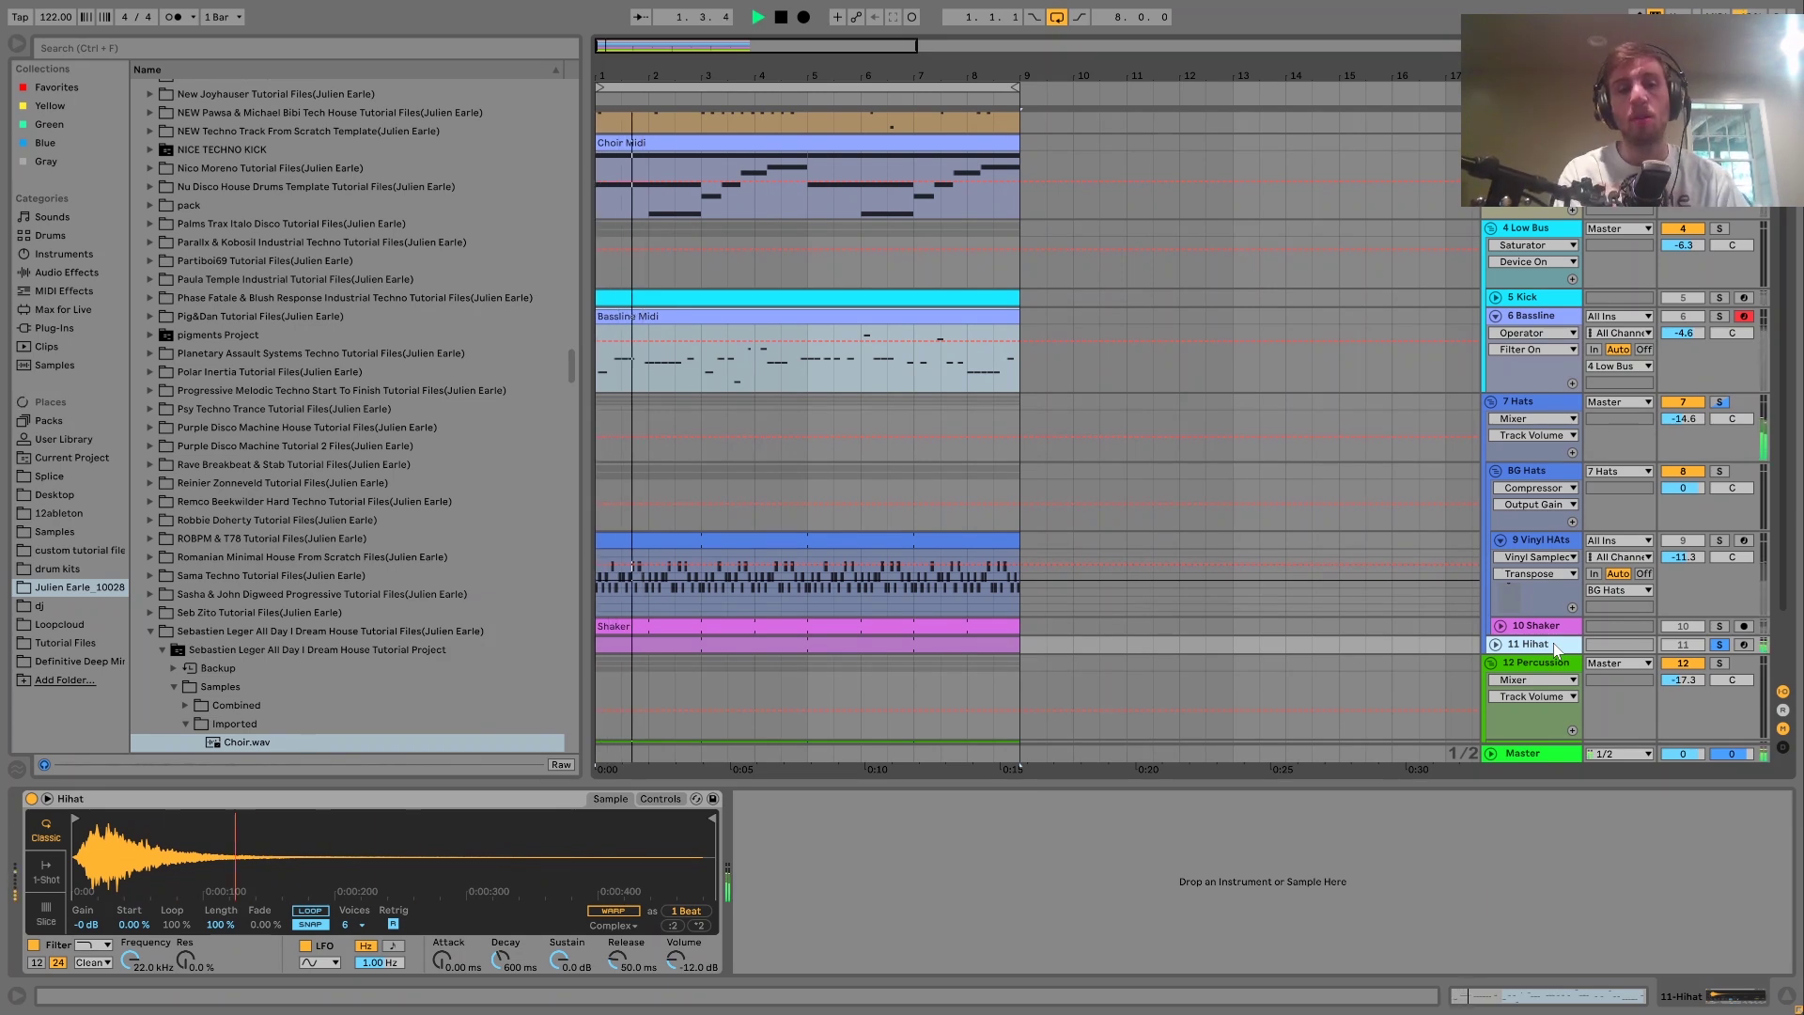
{"action": "key", "text": "space"}
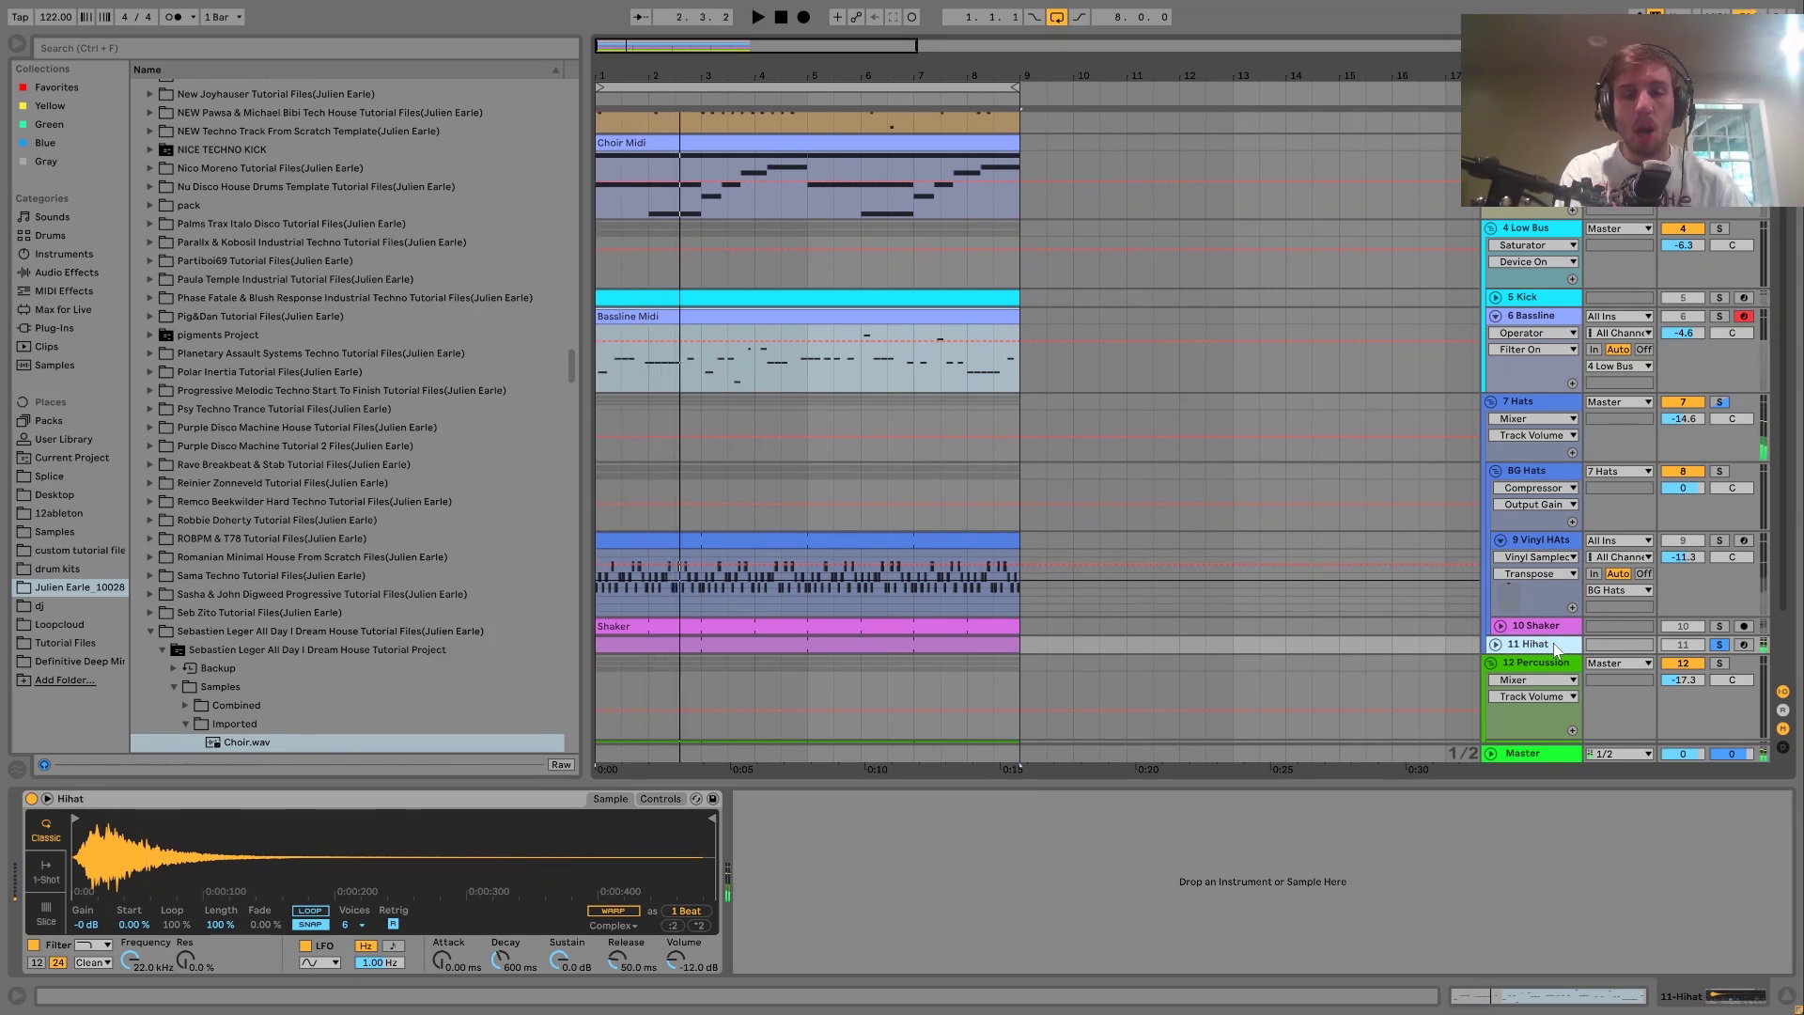
{"action": "key", "text": "space"}
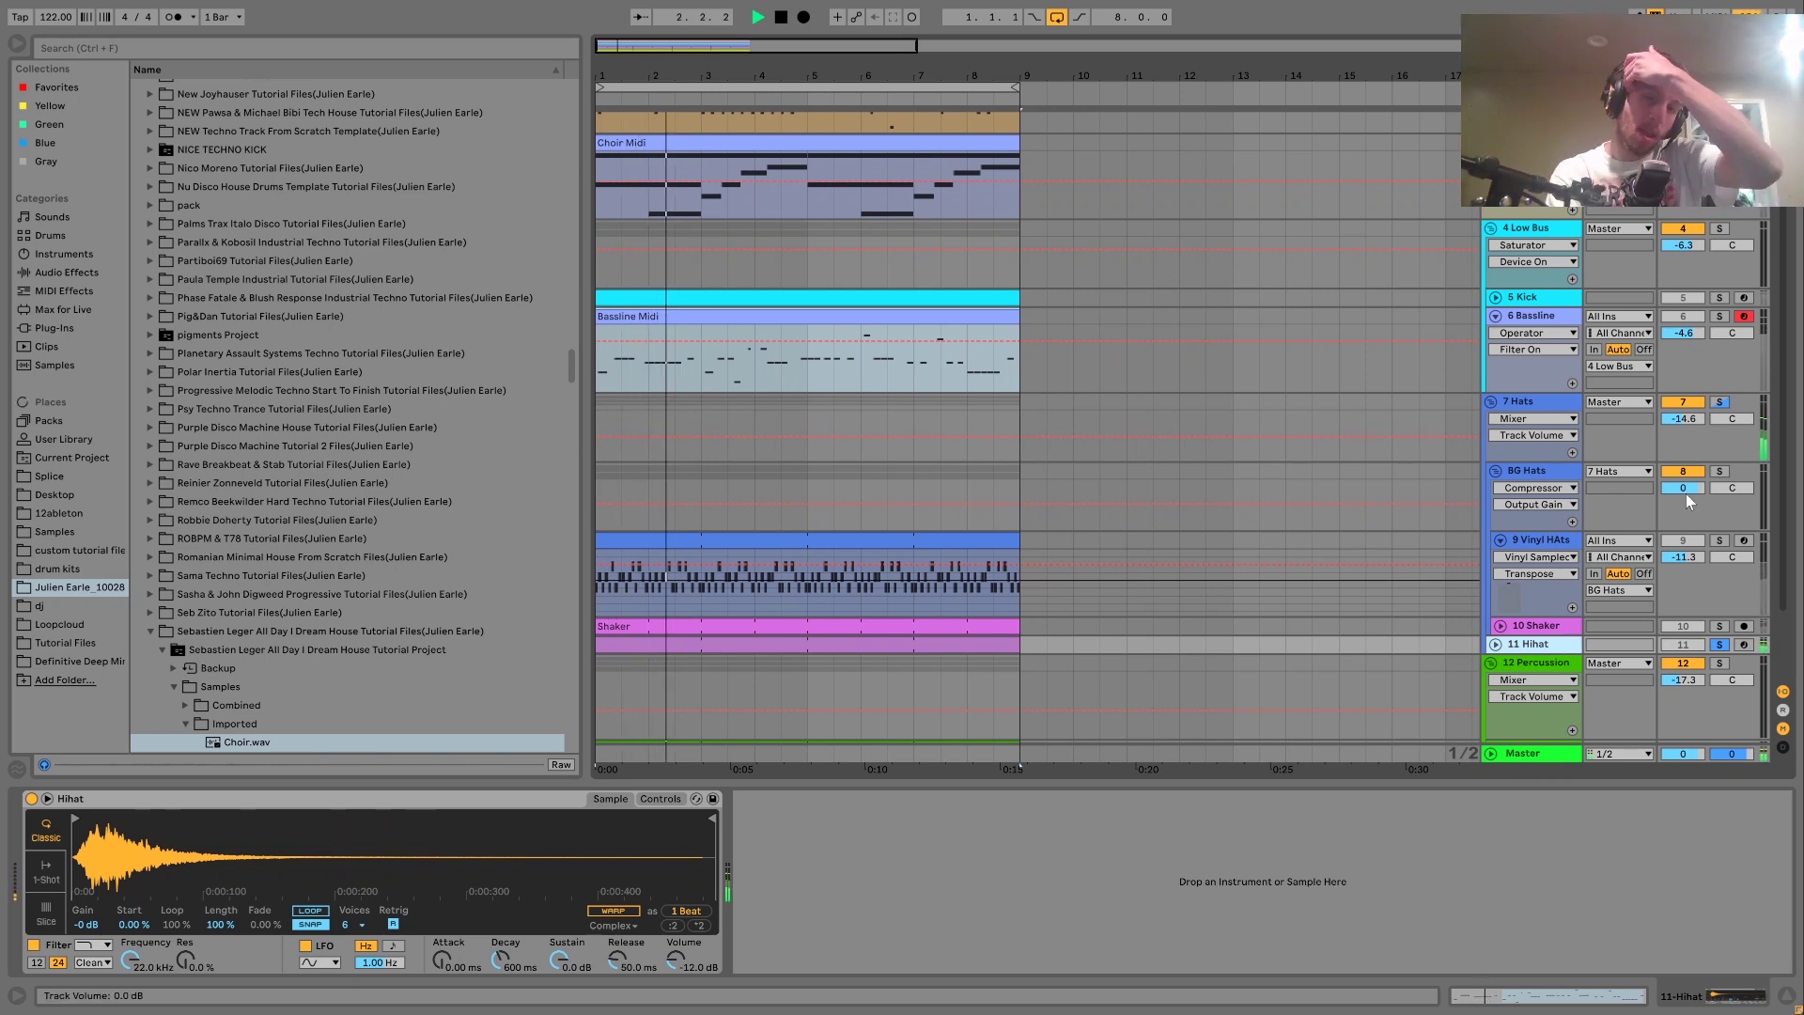
{"action": "key", "text": "space"}
Solo the Hats group, show its Drum Buss and compare playback with the effect bypassed and active
{"action": "left_click", "coordinate": [1722, 403]}
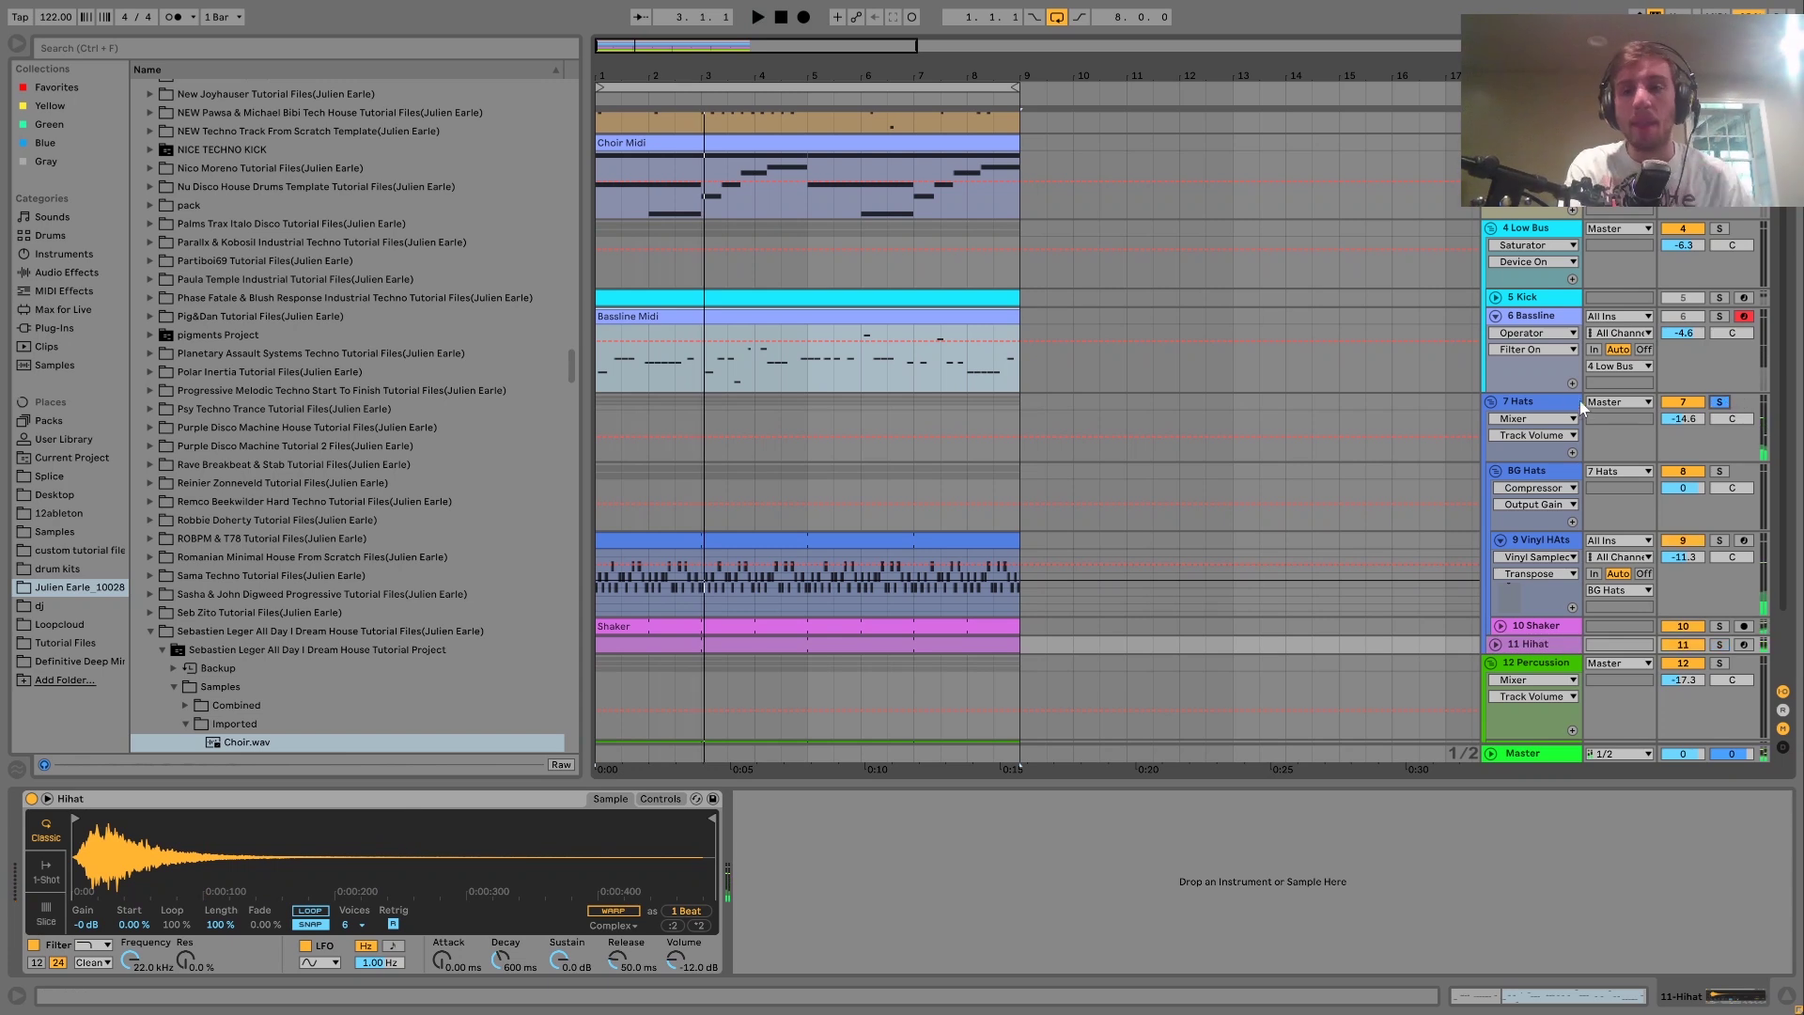
{"action": "left_click", "coordinate": [1551, 386]}
{"action": "left_click", "coordinate": [1547, 402]}
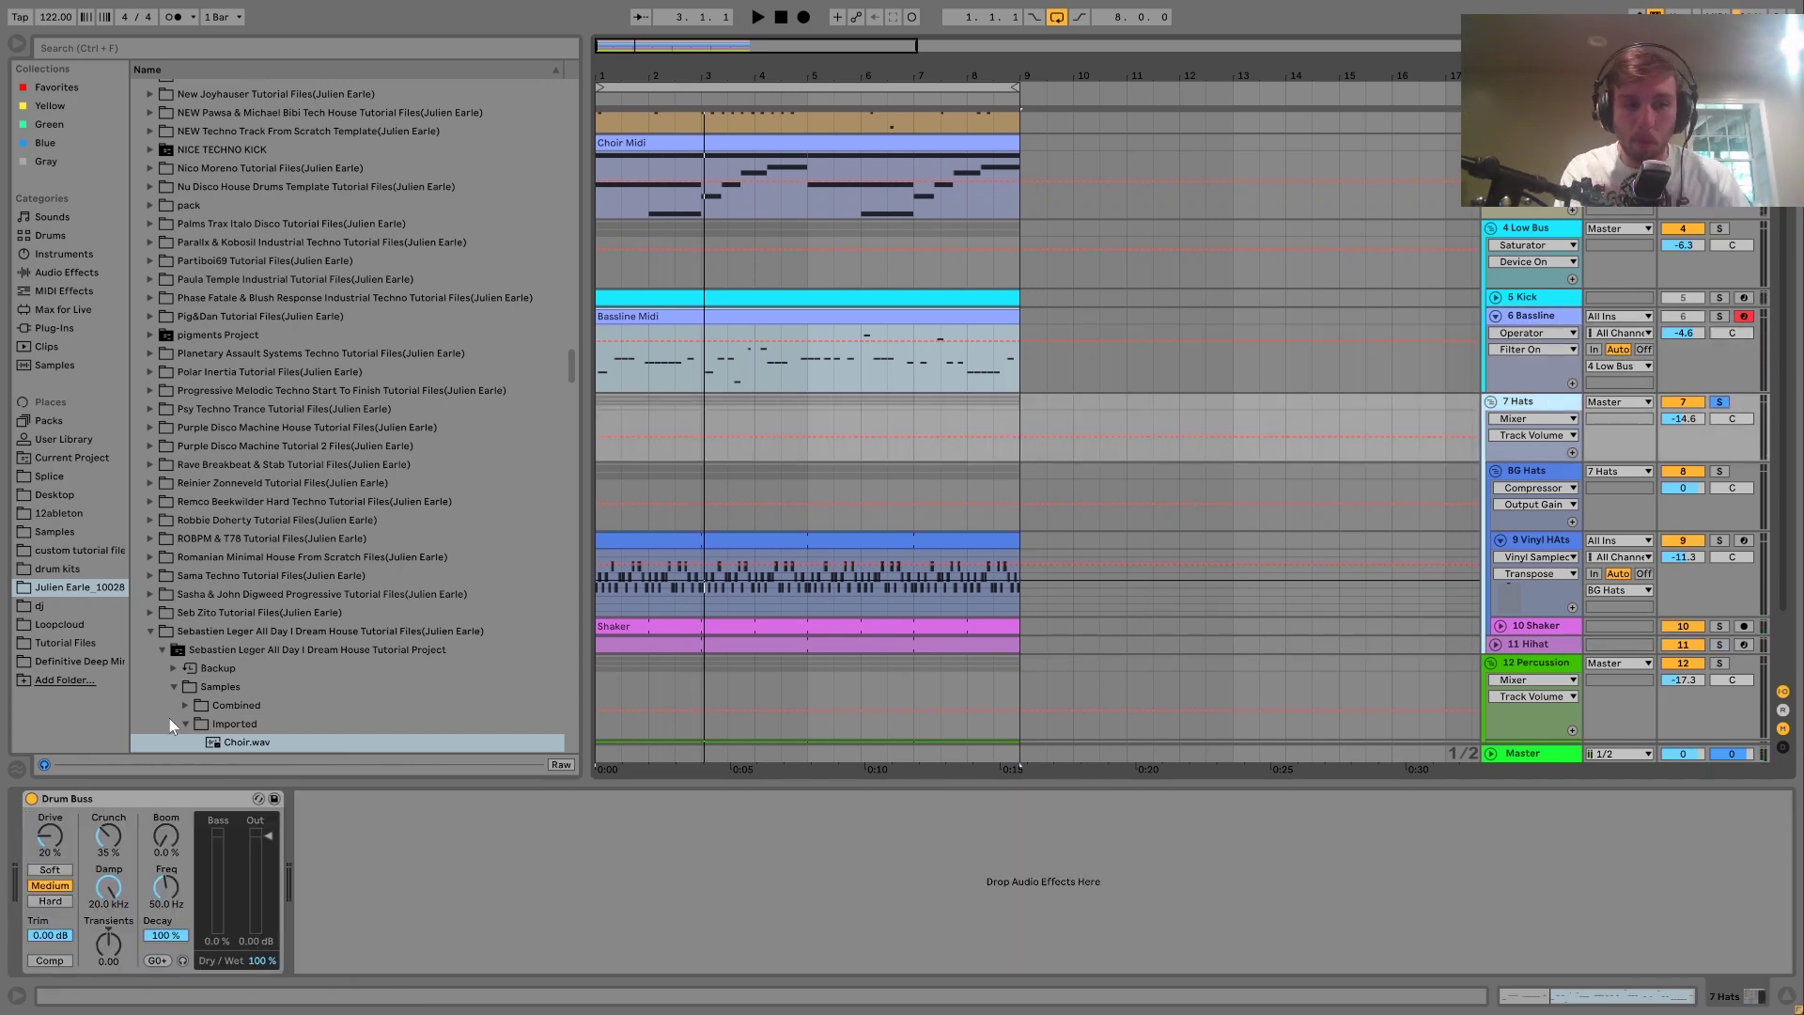
{"action": "left_click", "coordinate": [31, 799]}
{"action": "key", "text": "space"}
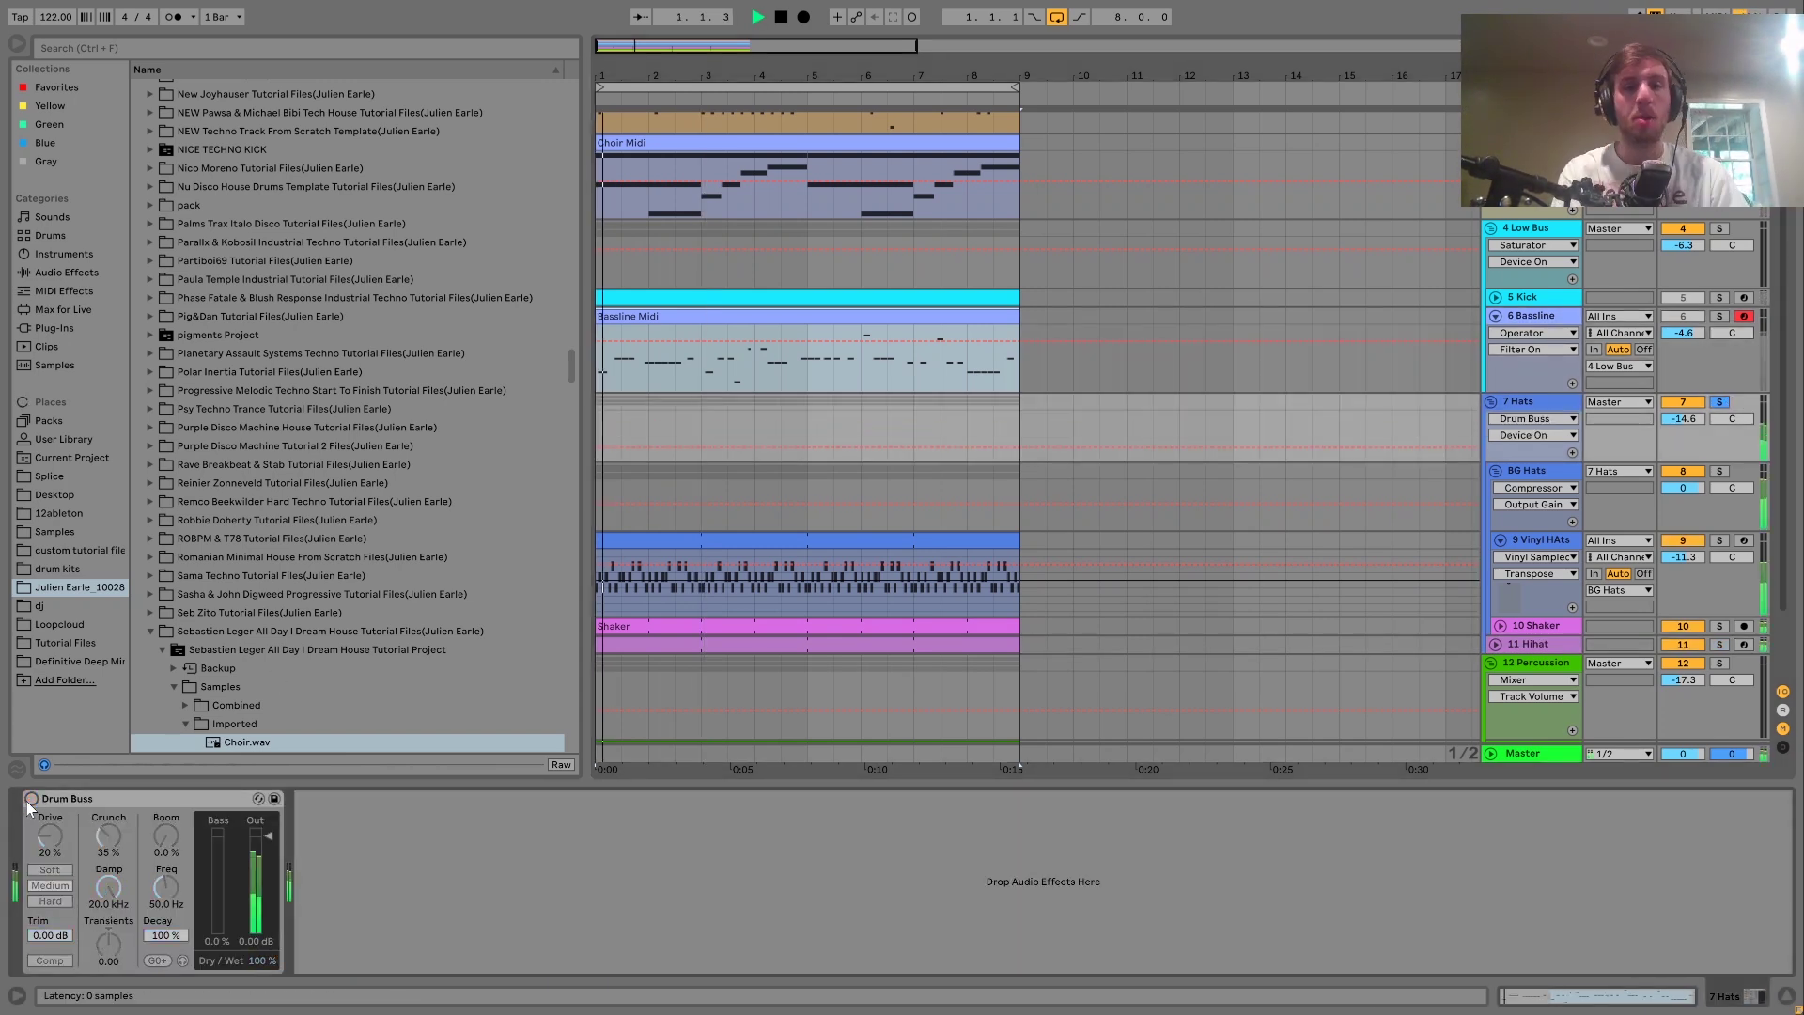
{"action": "left_click", "coordinate": [31, 798]}
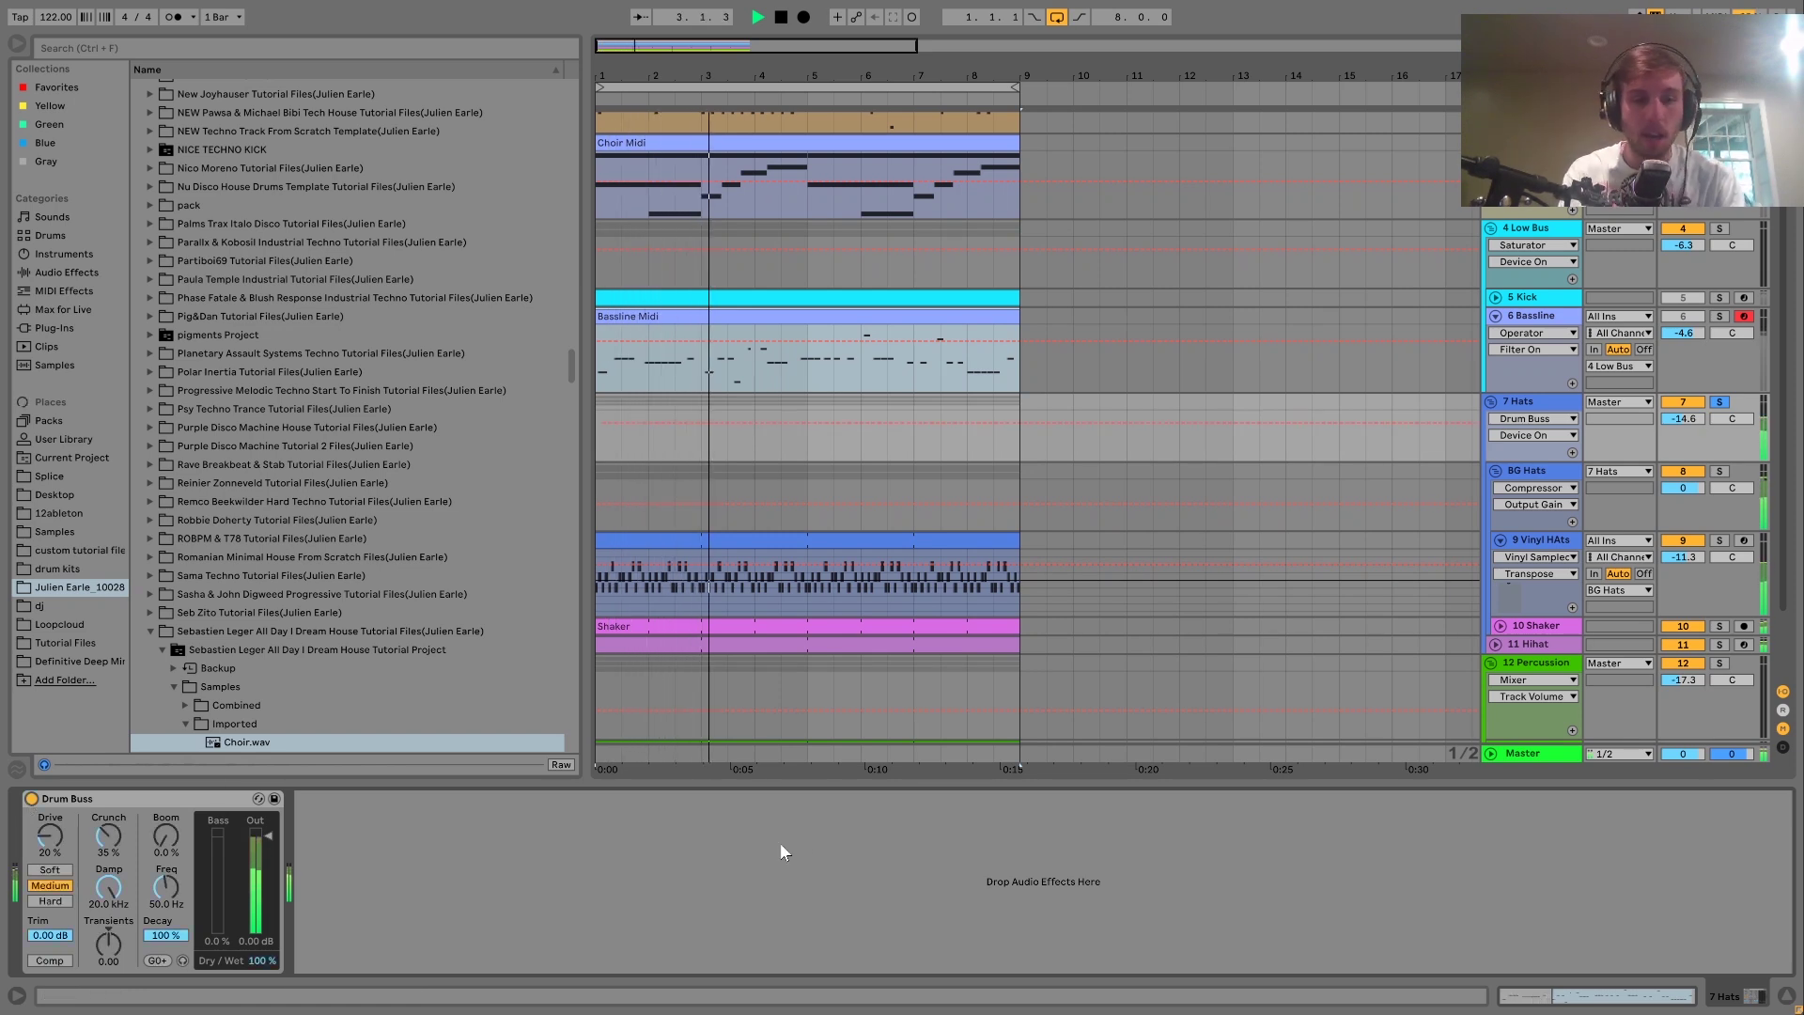
Unsolo the Hats group and play it within the full mix
{"action": "key", "text": "space"}
{"action": "left_click", "coordinate": [1719, 401]}
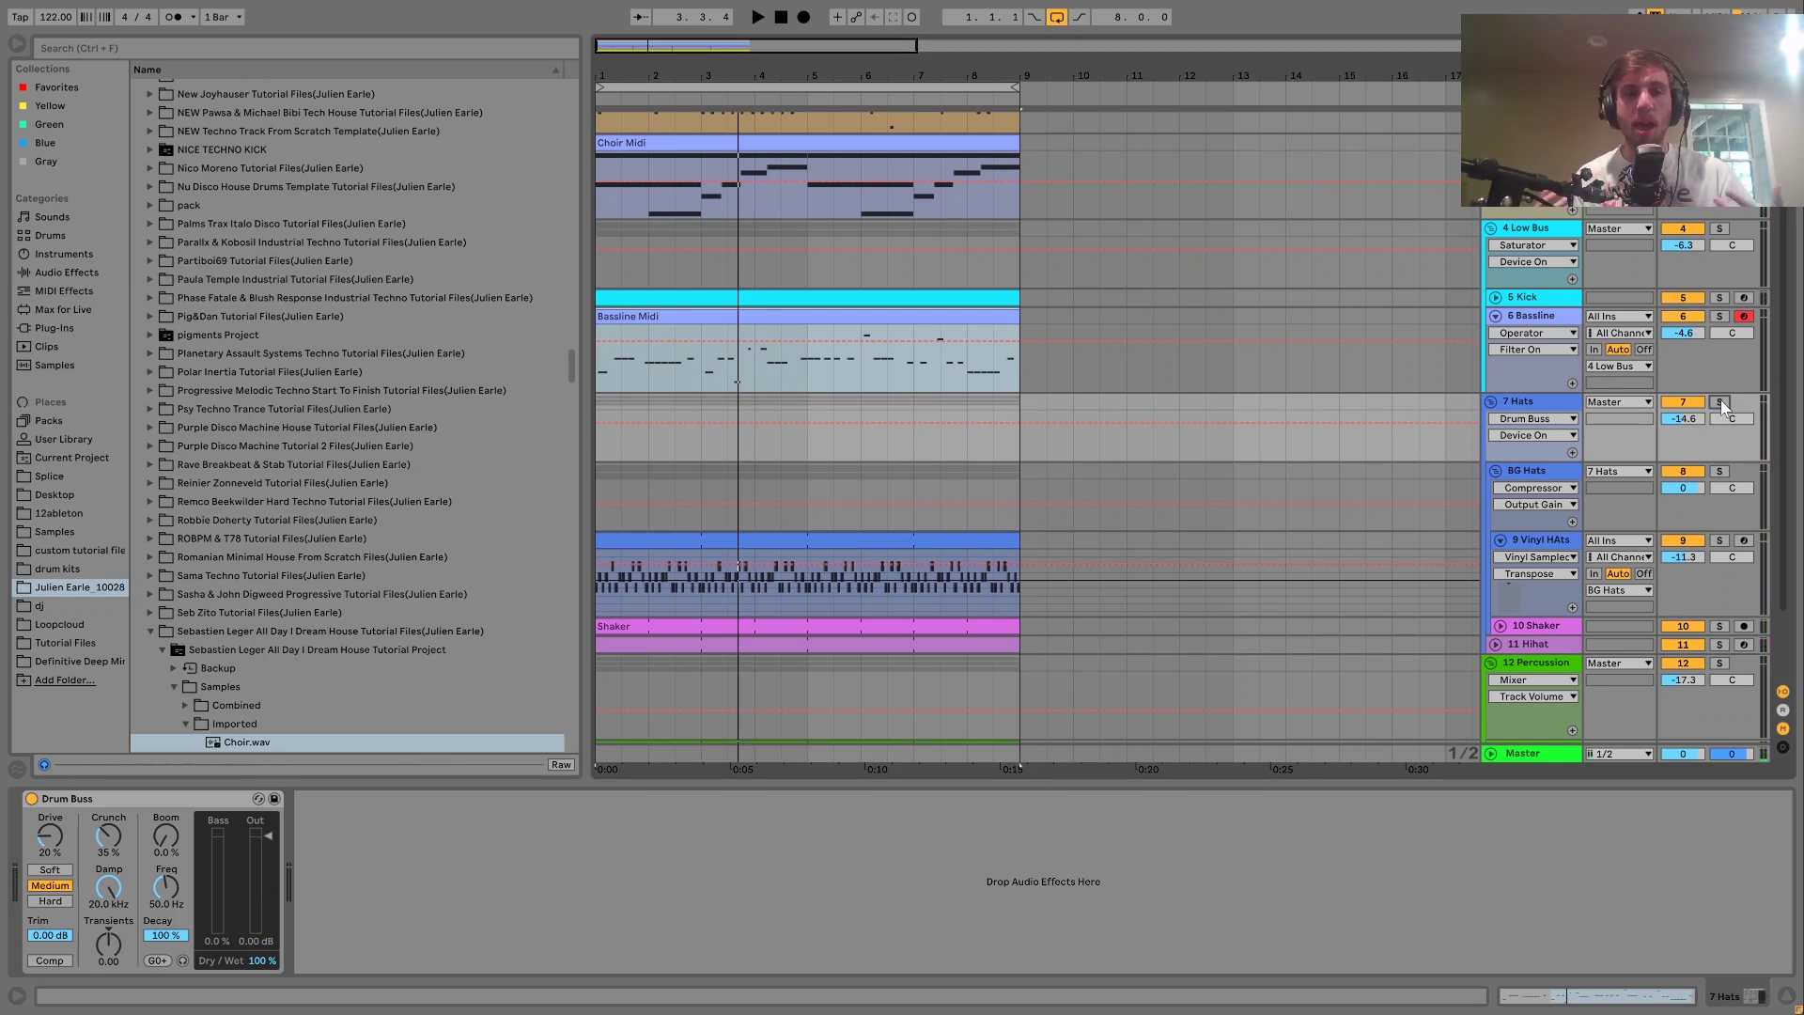
{"action": "key", "text": "space"}
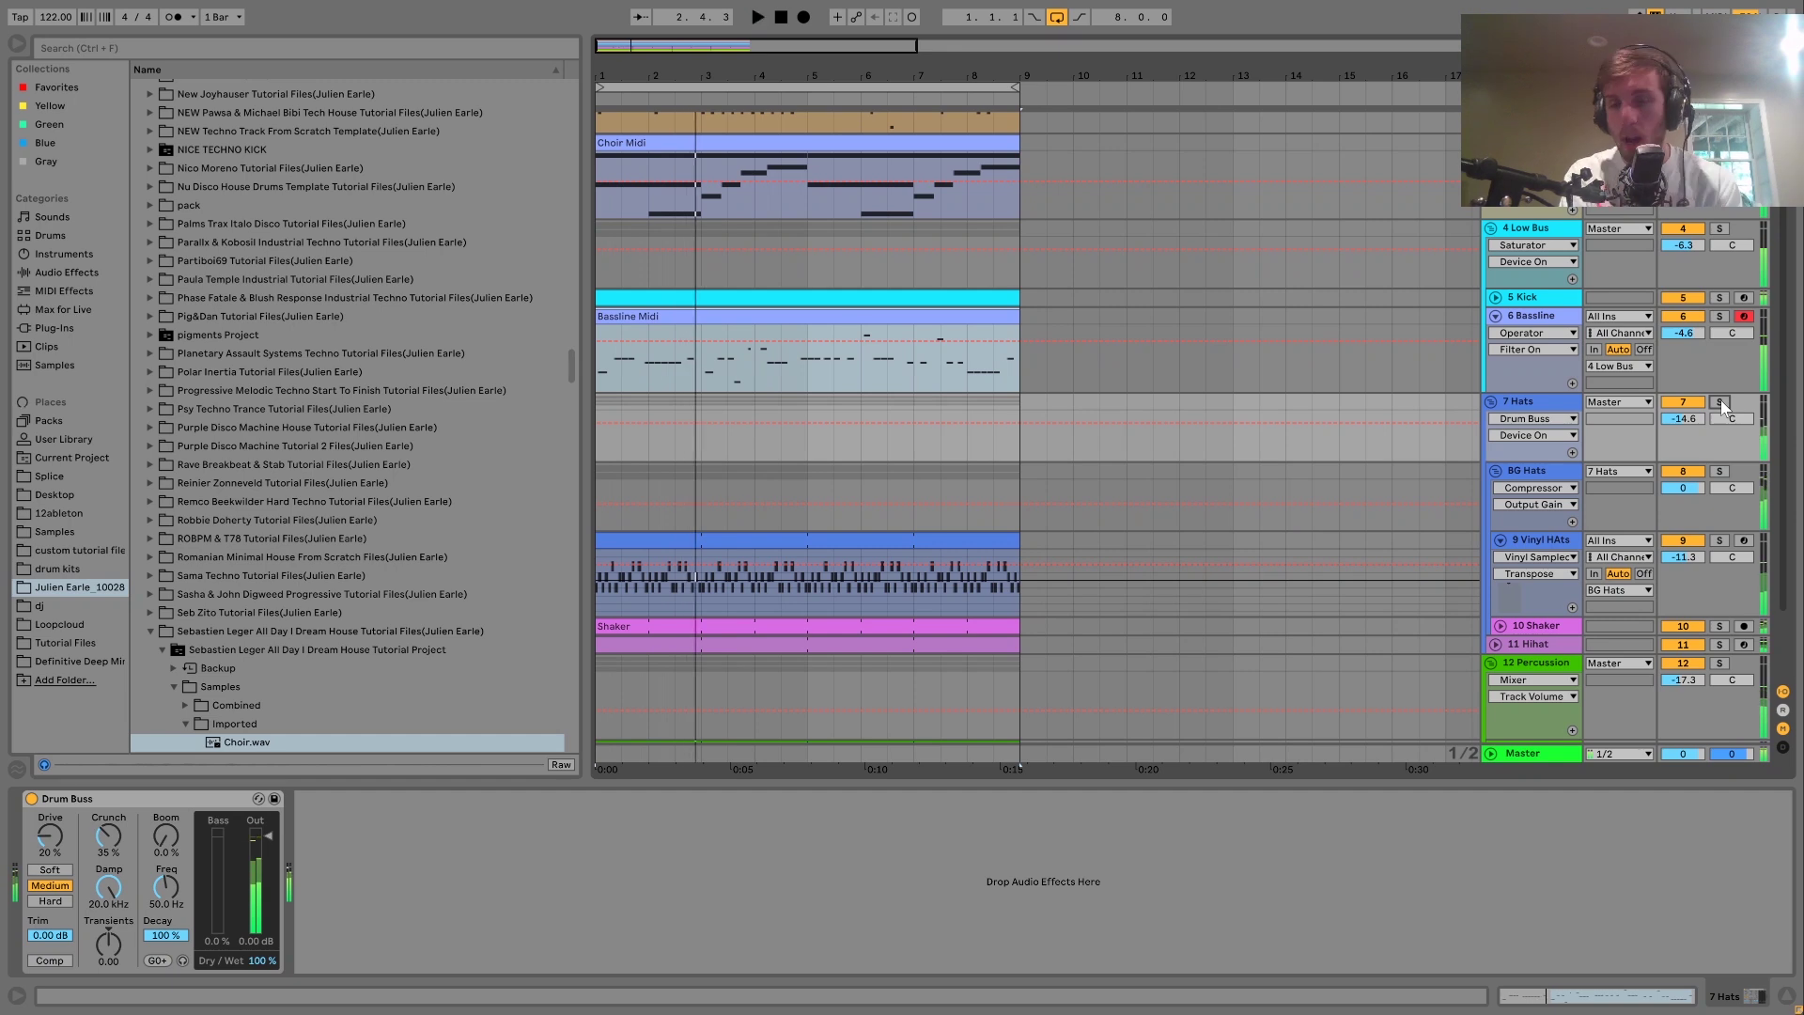
Solo the Percussion group and play it
{"action": "scroll", "coordinate": [1722, 404], "scroll_direction": "down", "scroll_amount": 3}
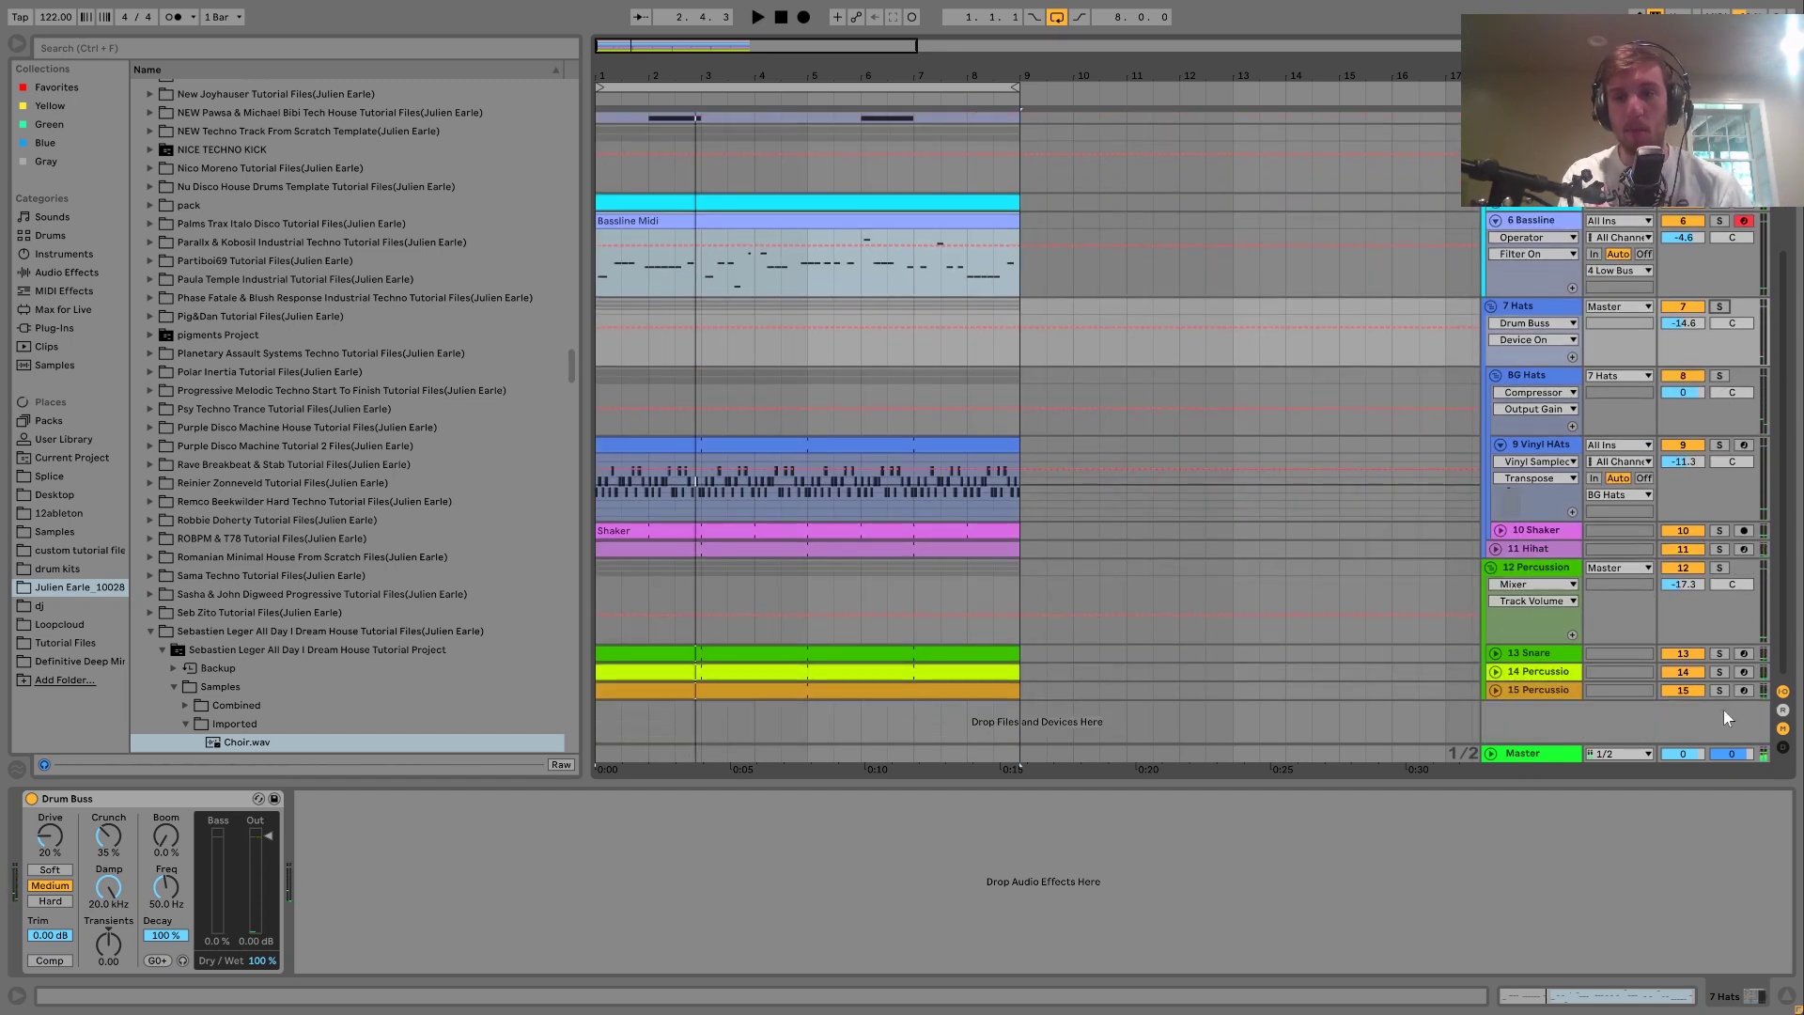
{"action": "left_click", "coordinate": [1720, 568]}
{"action": "key", "text": "space"}
Unfold track 14 in the Percussion group, solo it, show its Percussion 1 sampler and play the part
{"action": "left_click", "coordinate": [1496, 671]}
{"action": "scroll", "coordinate": [1494, 671], "scroll_direction": "down", "scroll_amount": 2}
{"action": "left_click", "coordinate": [1720, 605]}
{"action": "left_click", "coordinate": [1524, 601]}
{"action": "key", "text": "space"}
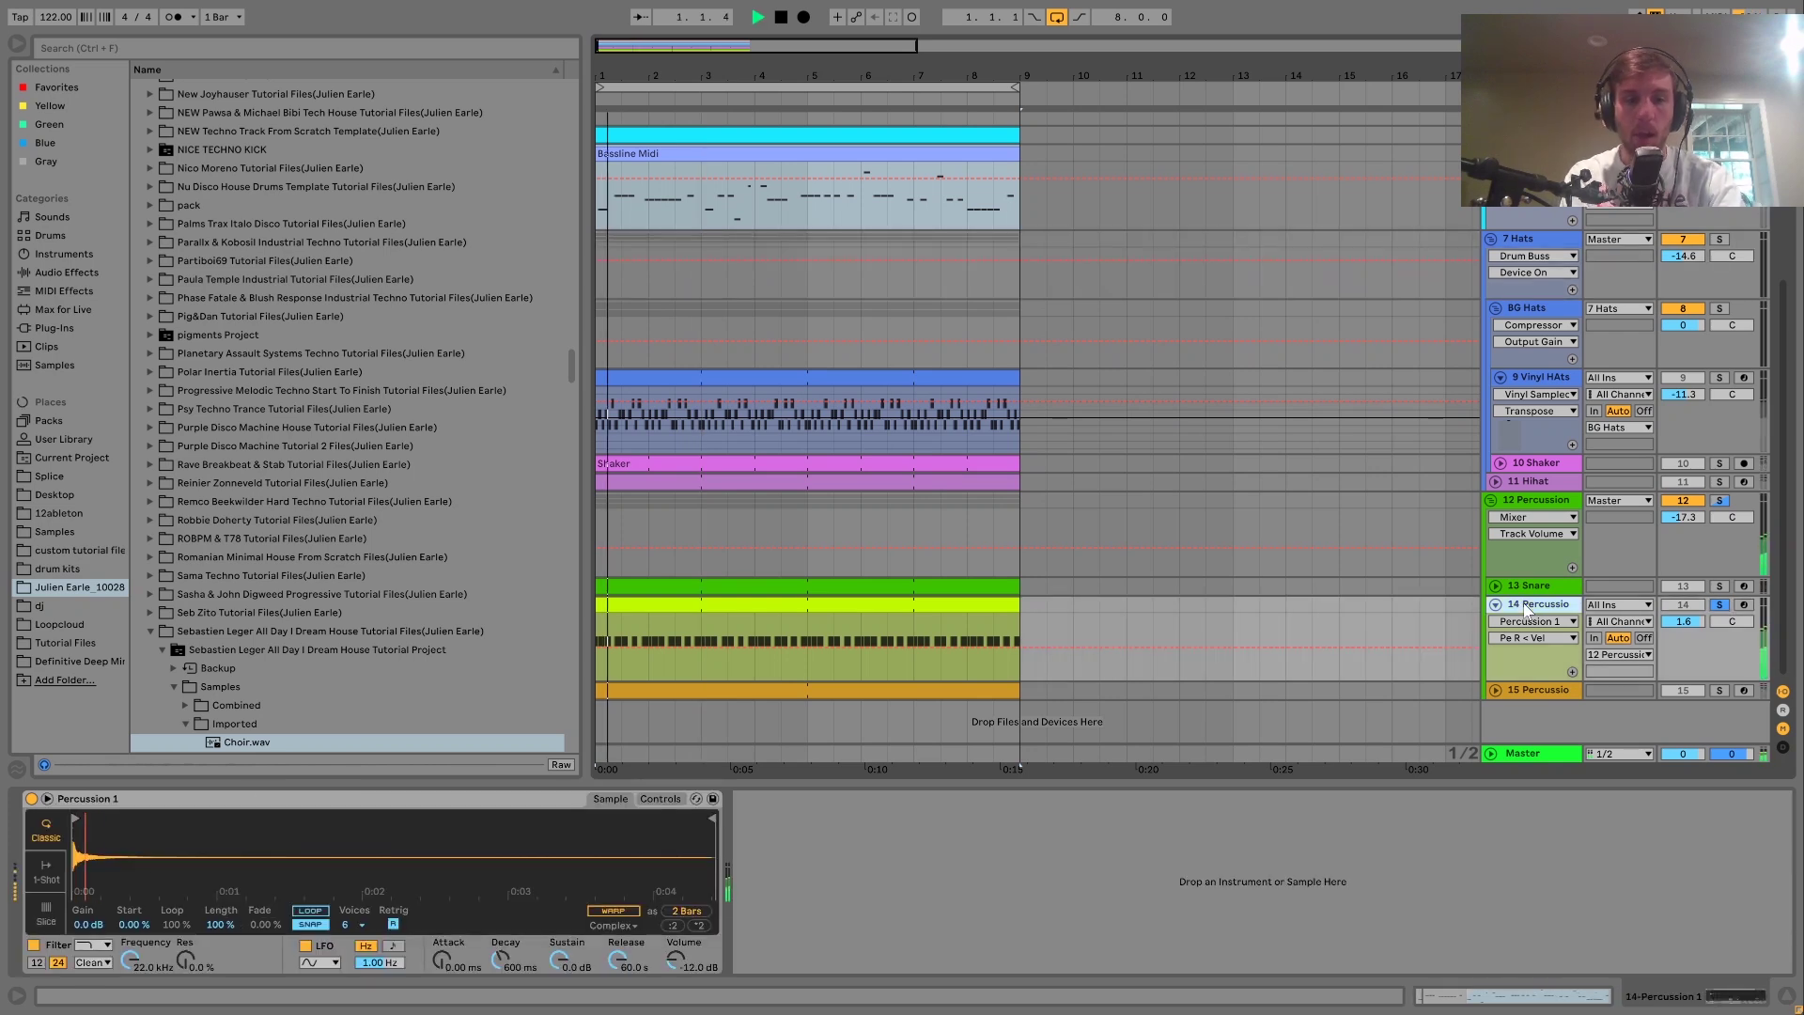
Unfold track 15 in the Percussion group, solo it, show its Percussion 2 sampler and play the part
{"action": "left_click", "coordinate": [1489, 695]}
{"action": "left_click", "coordinate": [1489, 697]}
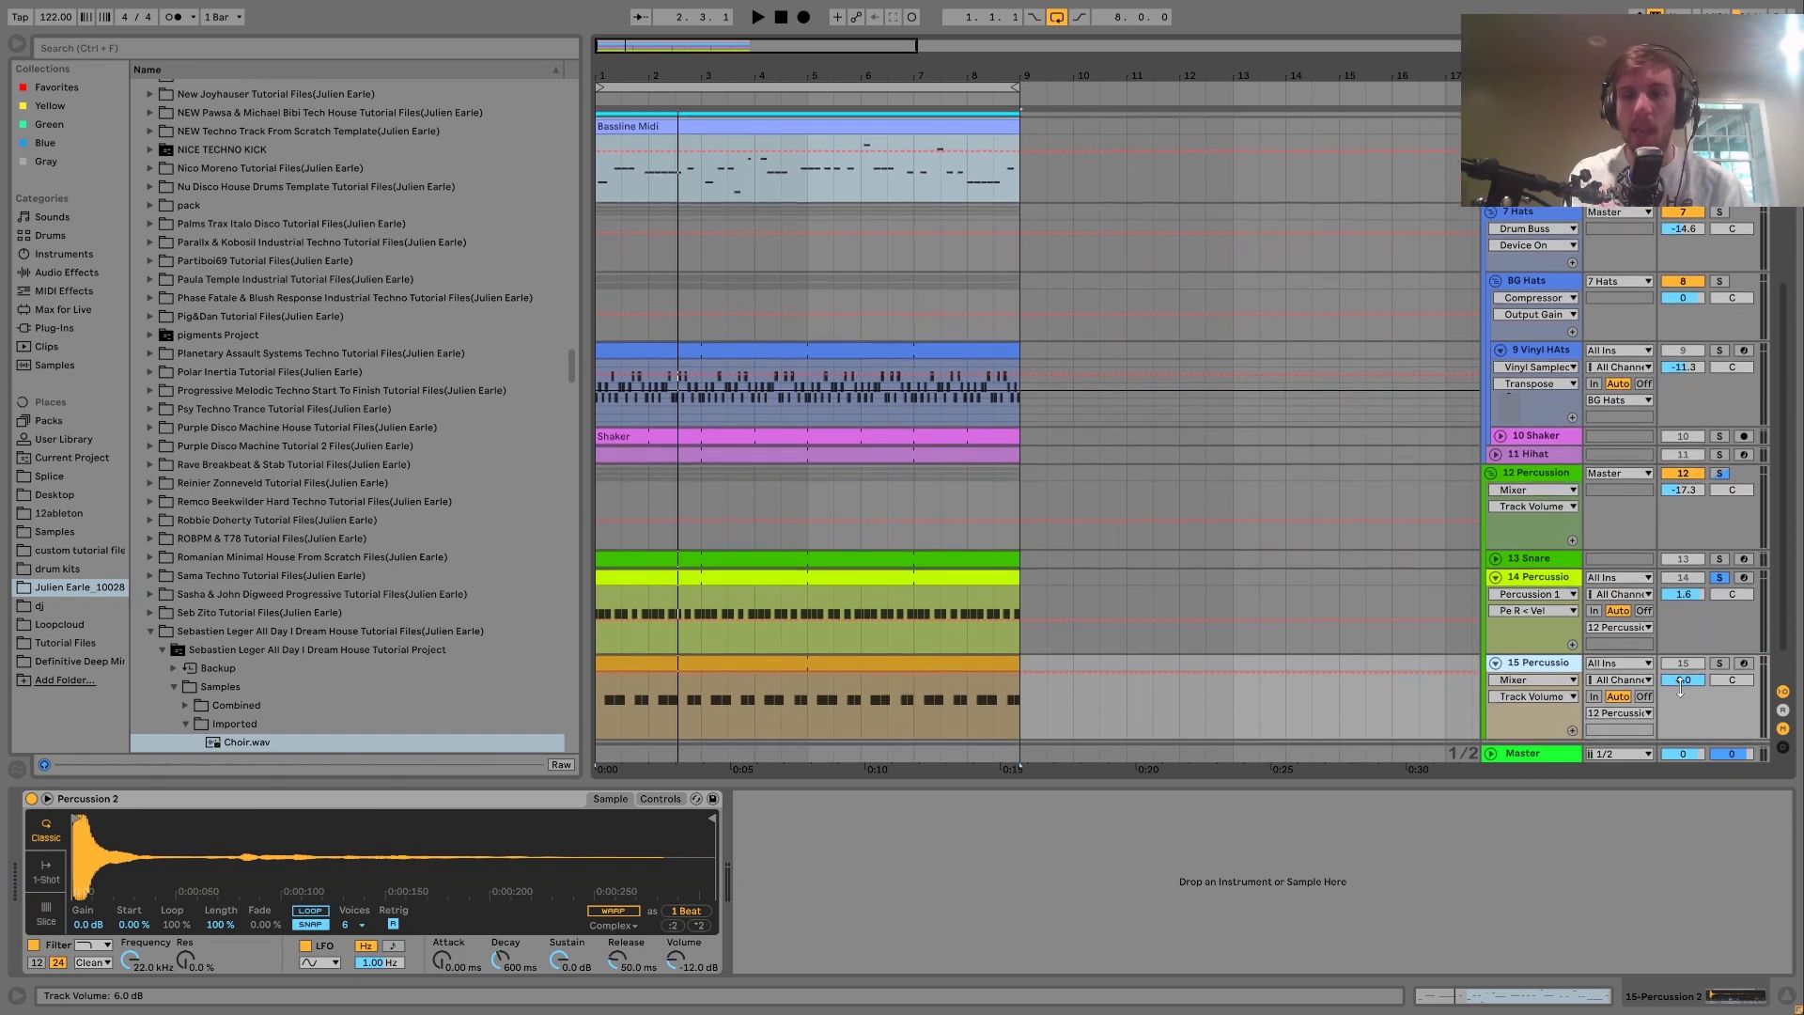
{"action": "key", "text": "space"}
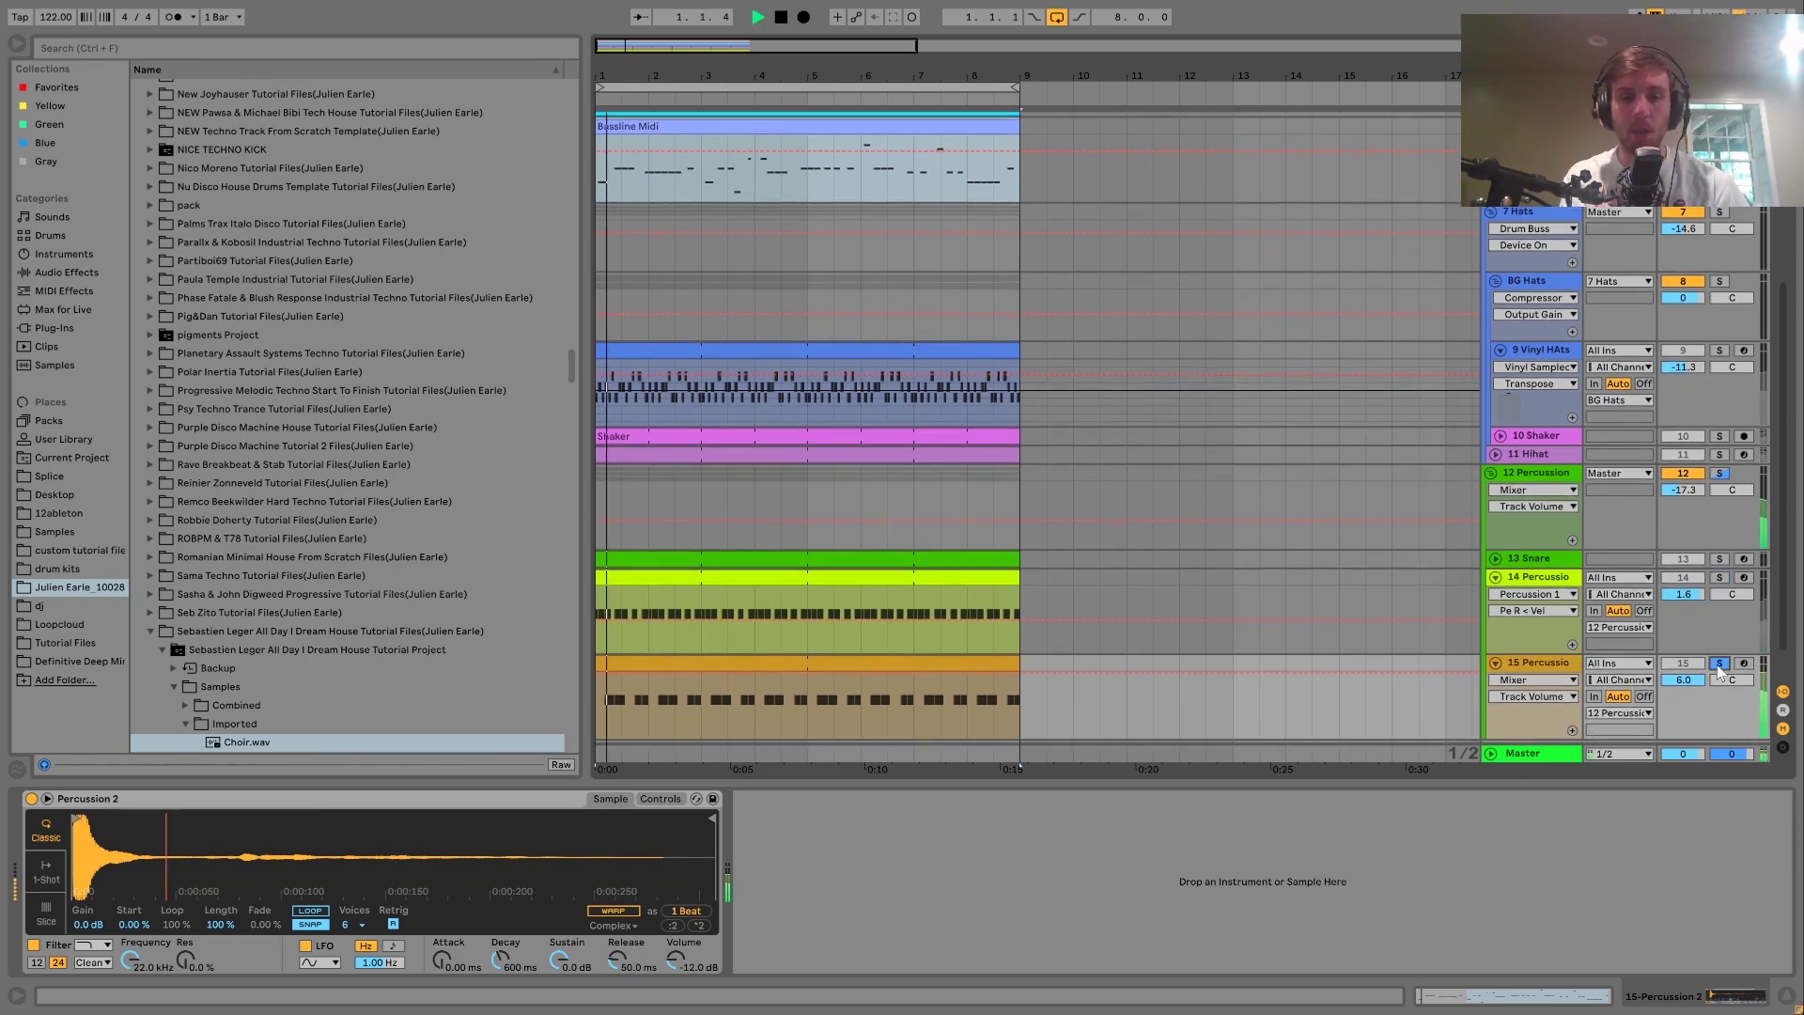
Add track 14 to the solo and play both percussion tracks together
{"action": "left_click", "coordinate": [1720, 578], "text": "ctrl"}
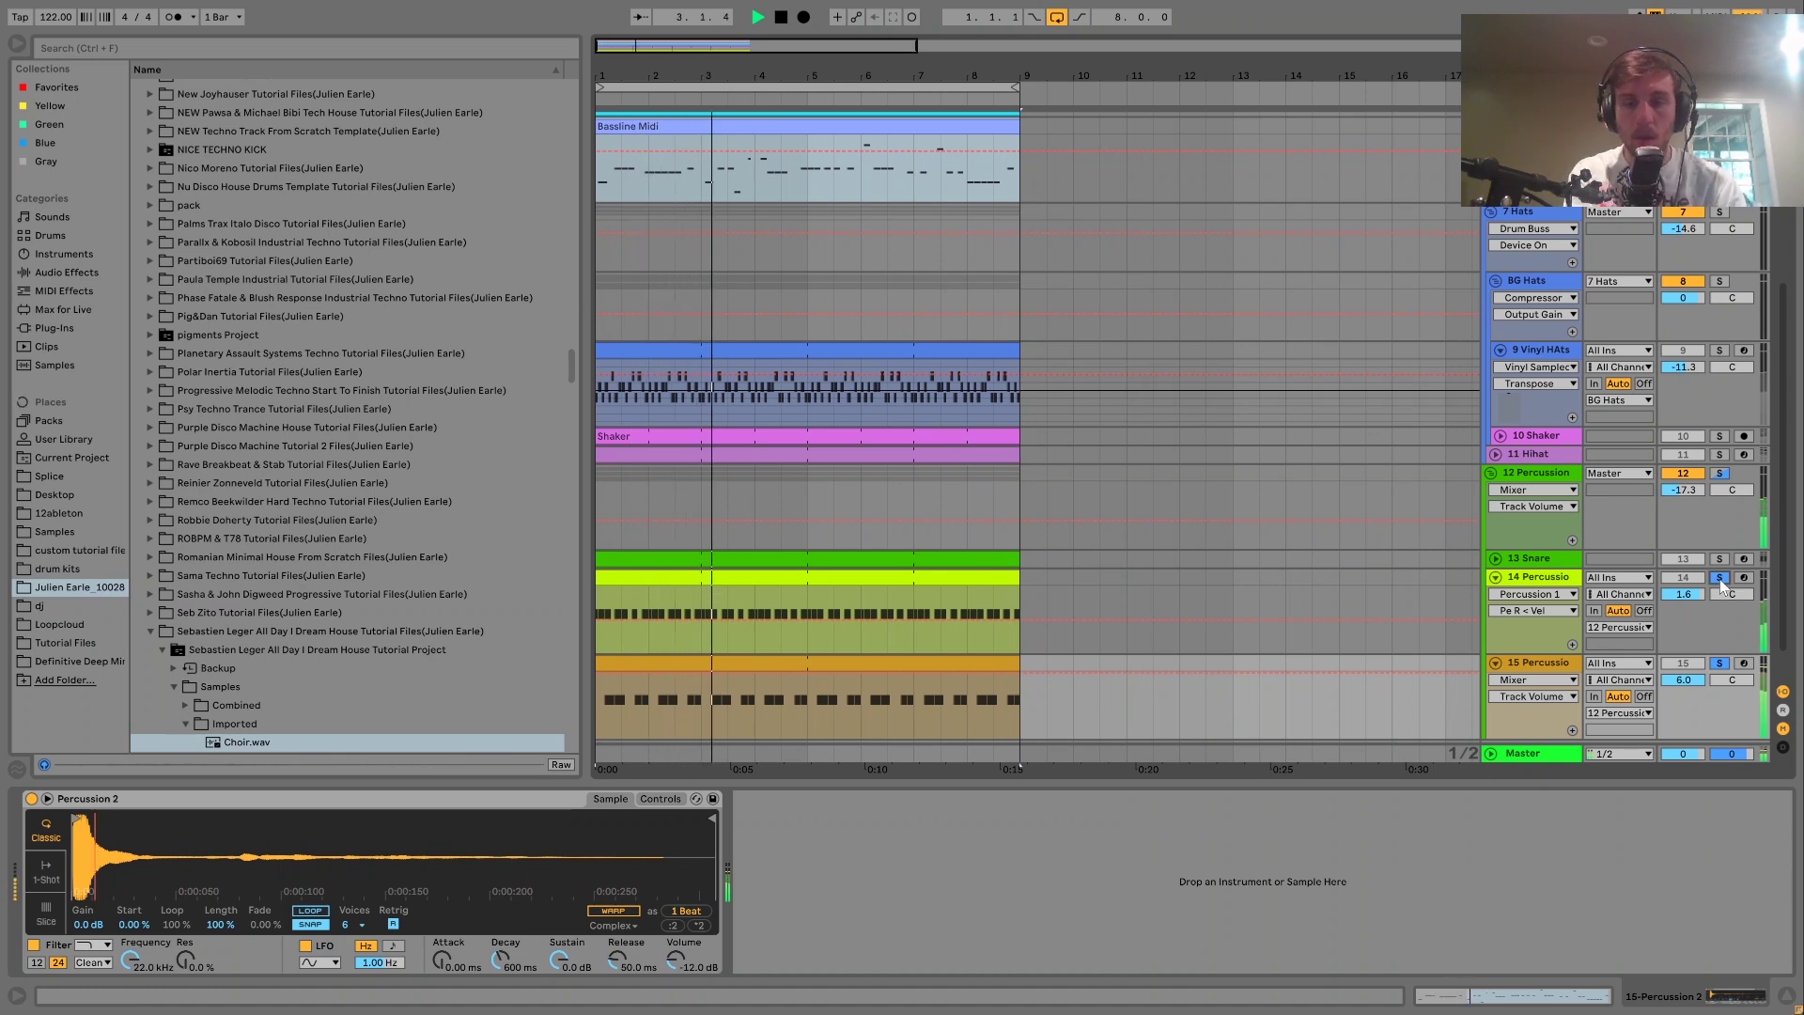
{"action": "key", "text": "space"}
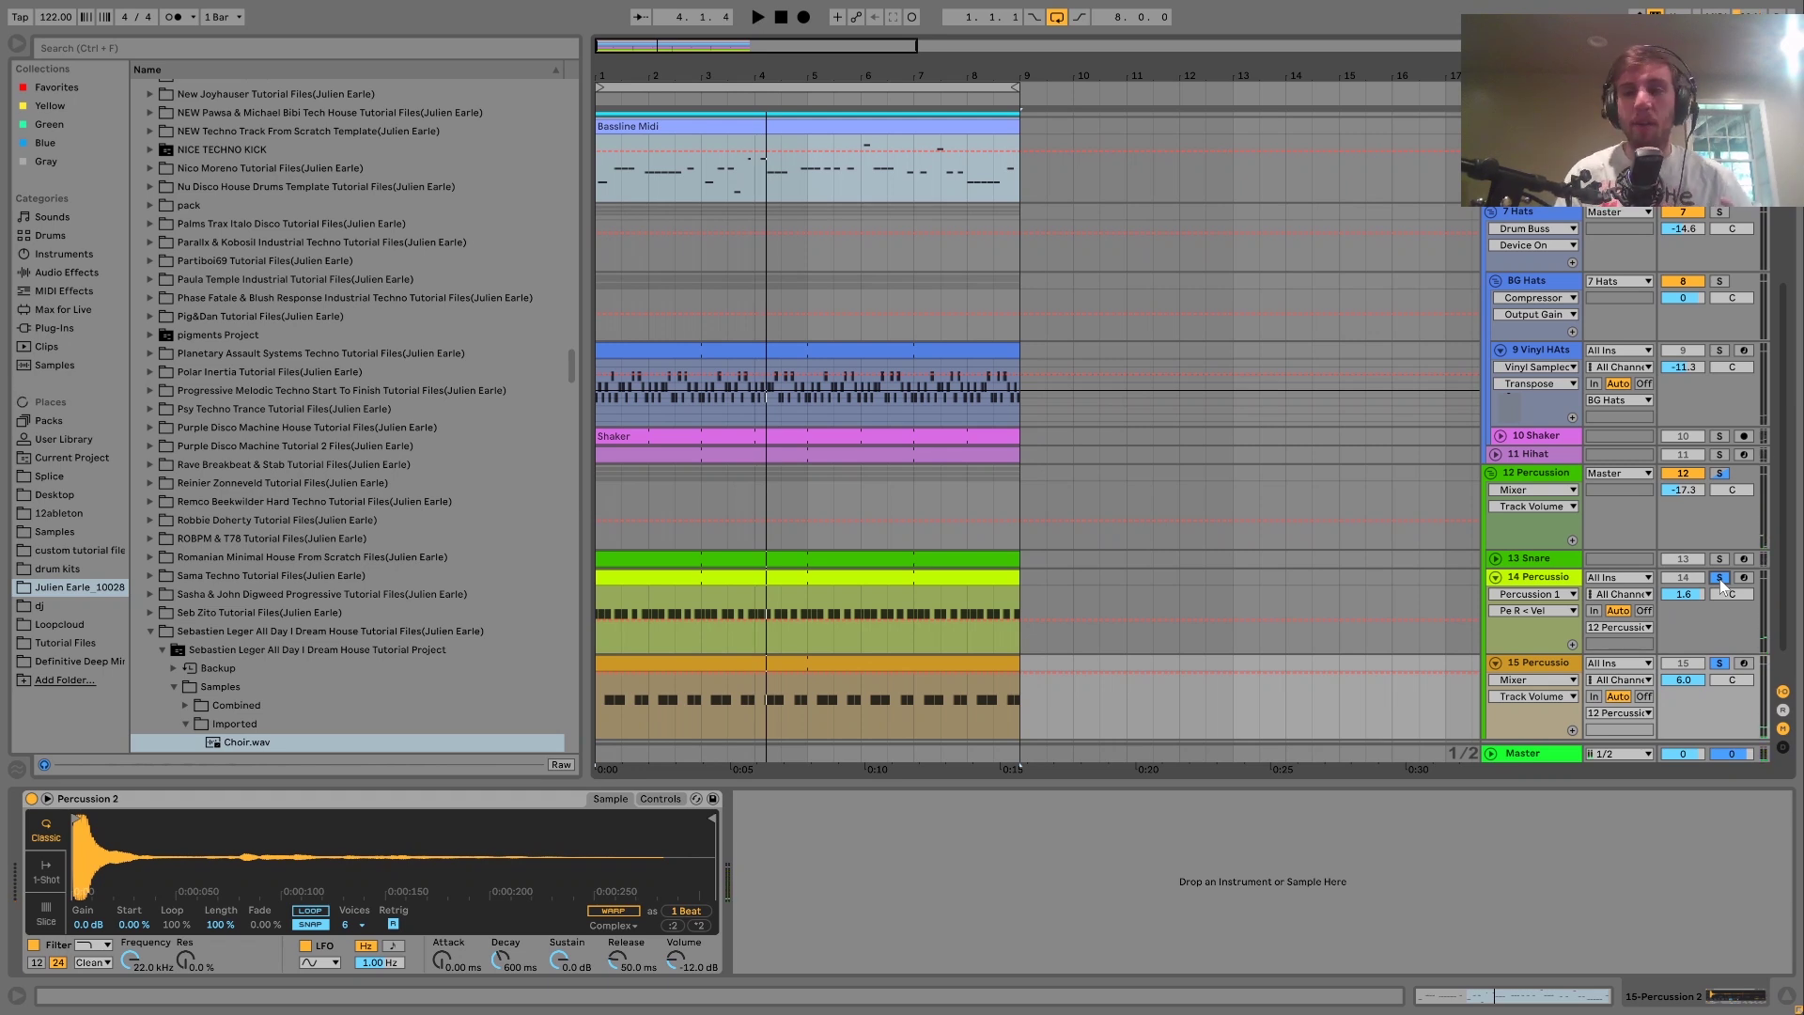
{"action": "key", "text": "space"}
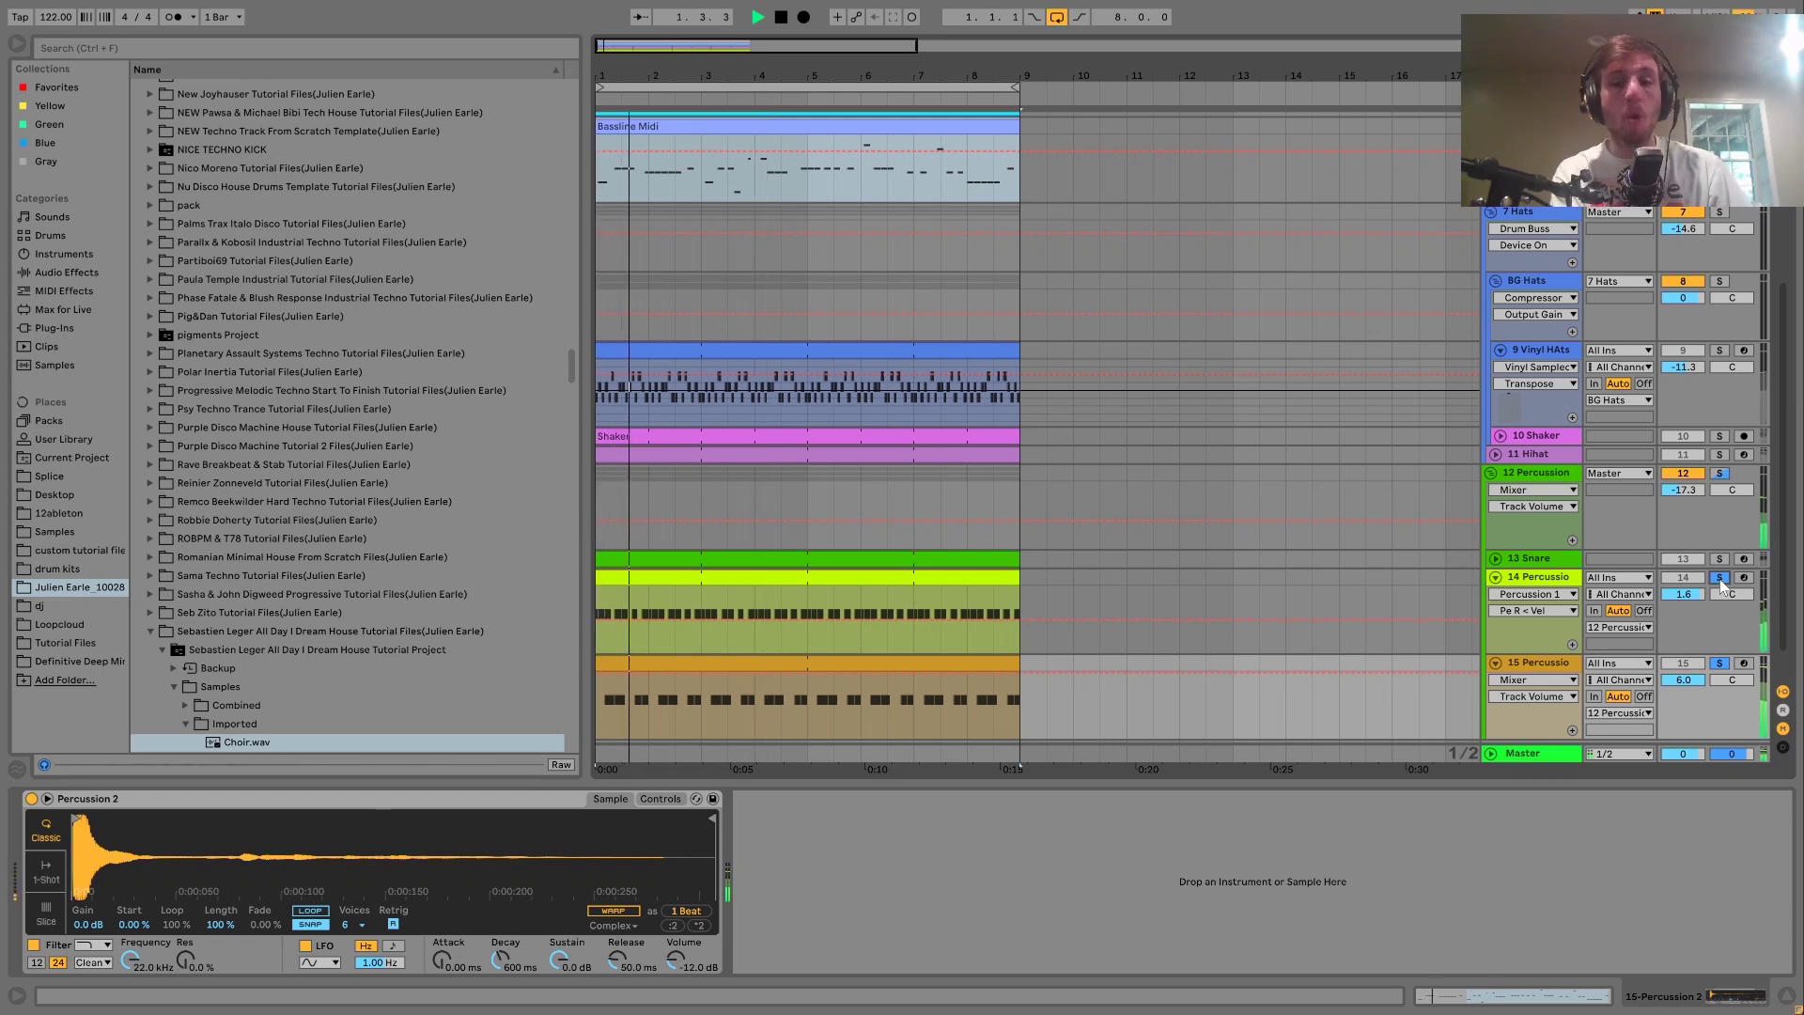
Solo the Snare track, show its Snare sampler and play the part on its own
{"action": "left_click", "coordinate": [1719, 559]}
{"action": "key", "text": "space"}
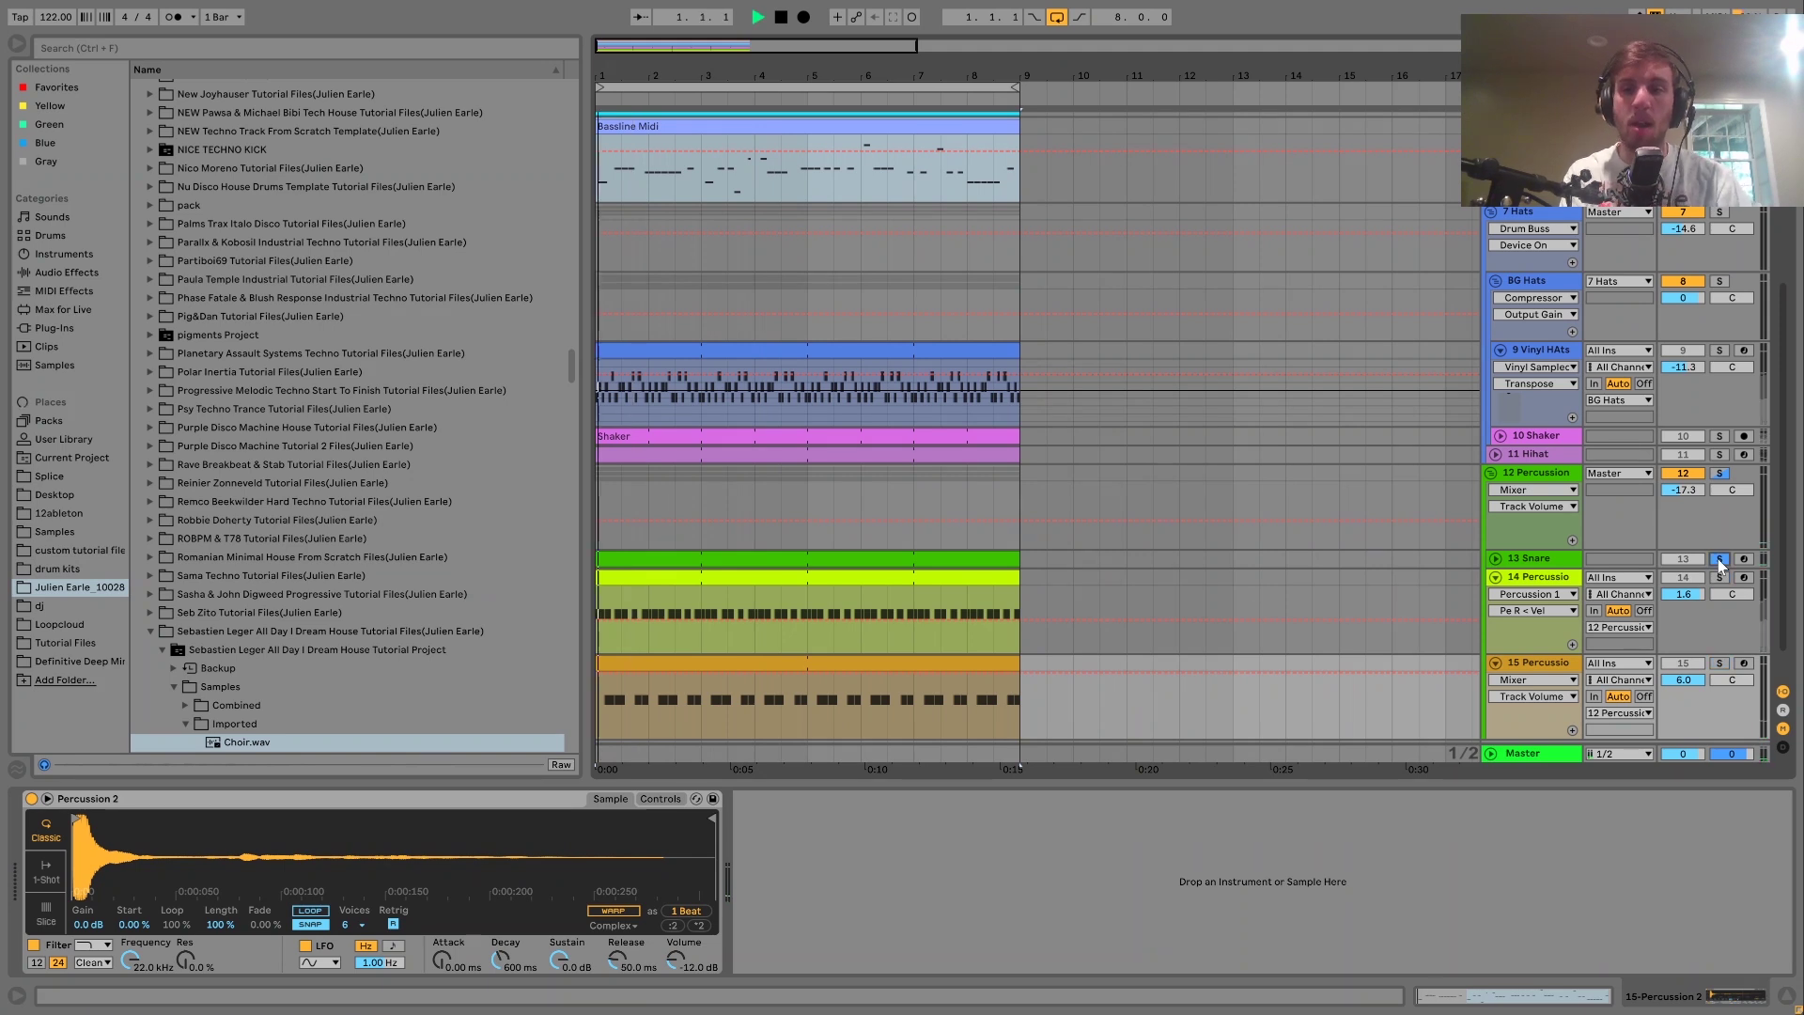
{"action": "left_click", "coordinate": [1605, 559]}
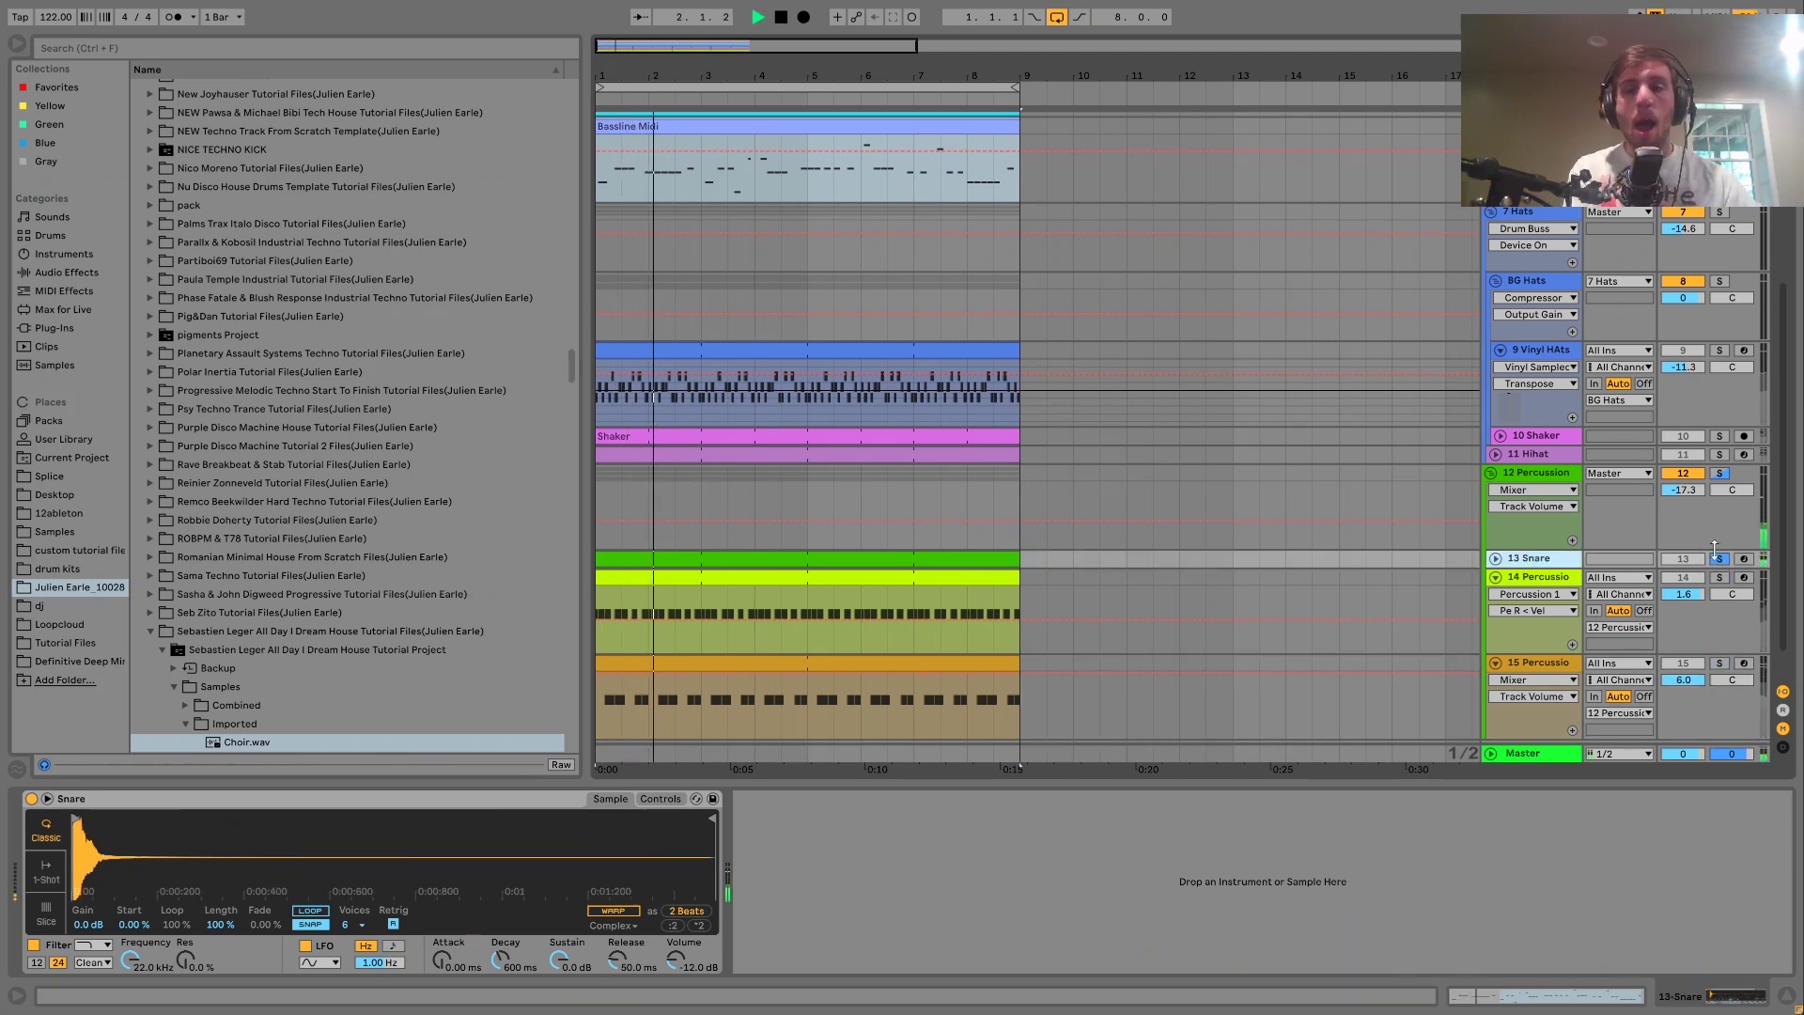
{"action": "left_click", "coordinate": [1720, 558]}
{"action": "key", "text": "space"}
{"action": "left_click", "coordinate": [1722, 559]}
{"action": "scroll", "coordinate": [1744, 525], "scroll_direction": "up", "scroll_amount": 4}
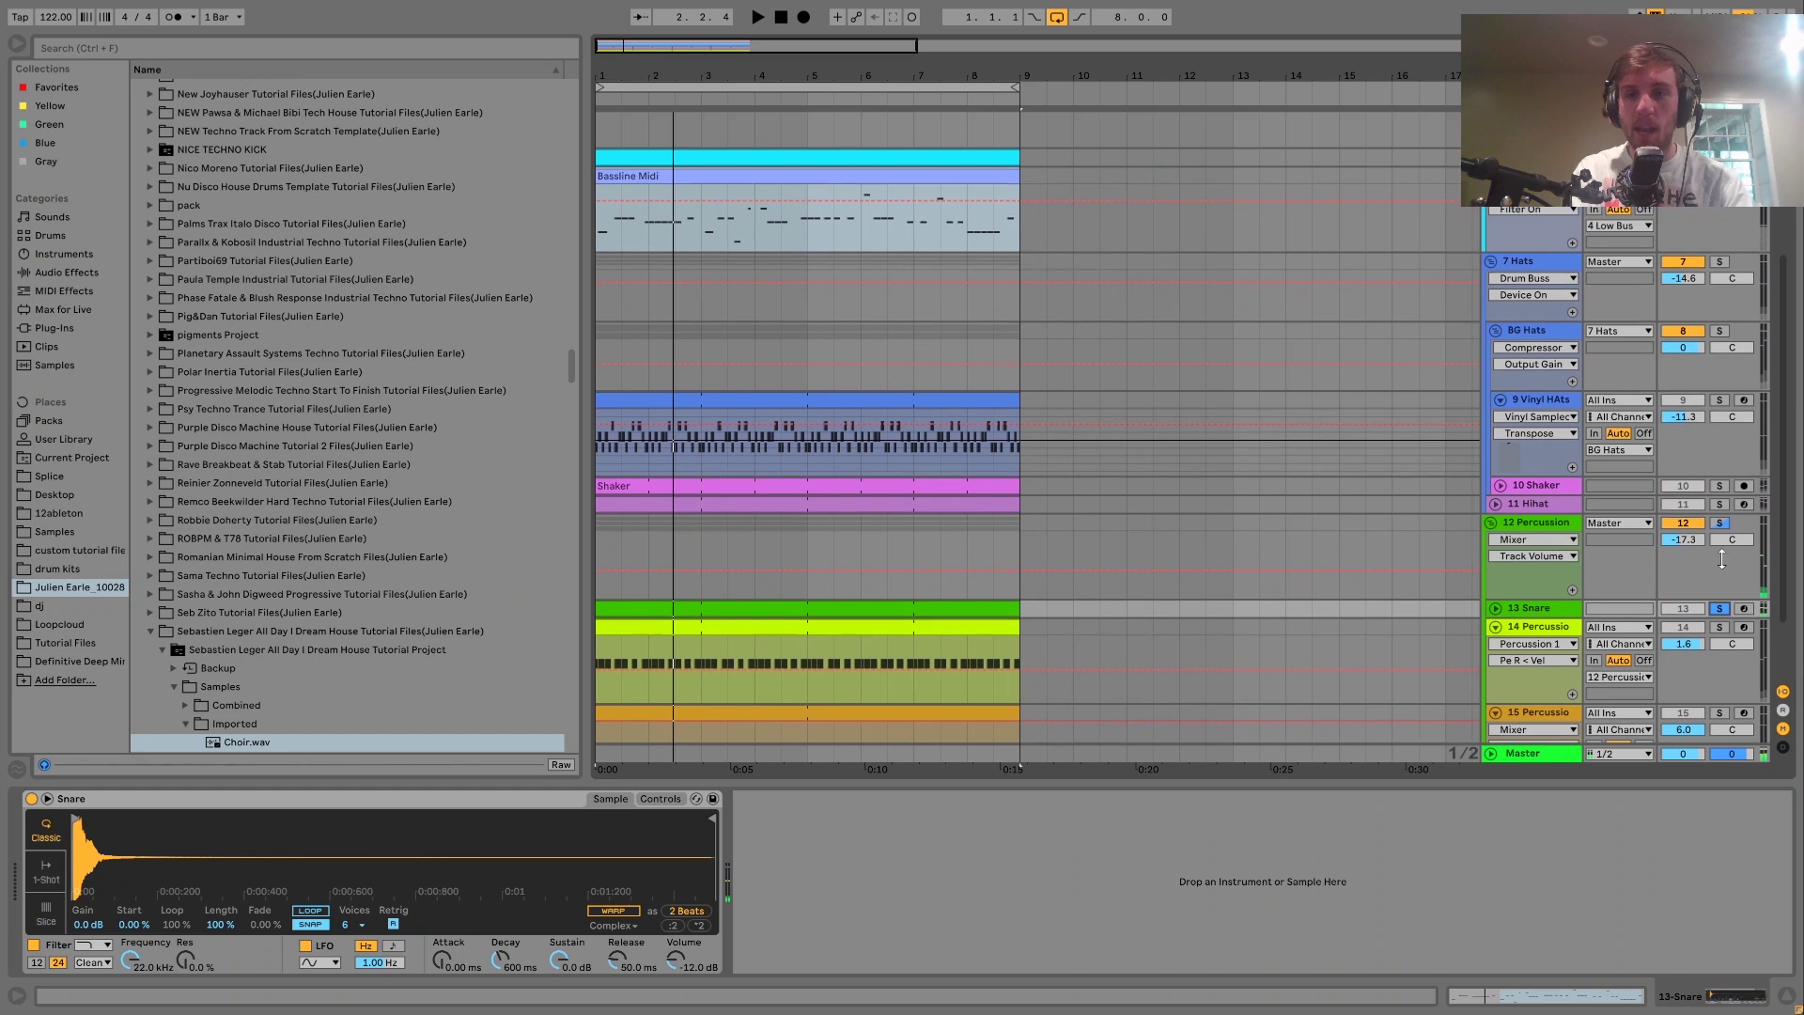
{"action": "scroll", "coordinate": [1717, 312], "scroll_direction": "up", "scroll_amount": 1}
{"action": "key", "text": "space"}
{"action": "scroll", "coordinate": [1718, 301], "scroll_direction": "down", "scroll_amount": 5}
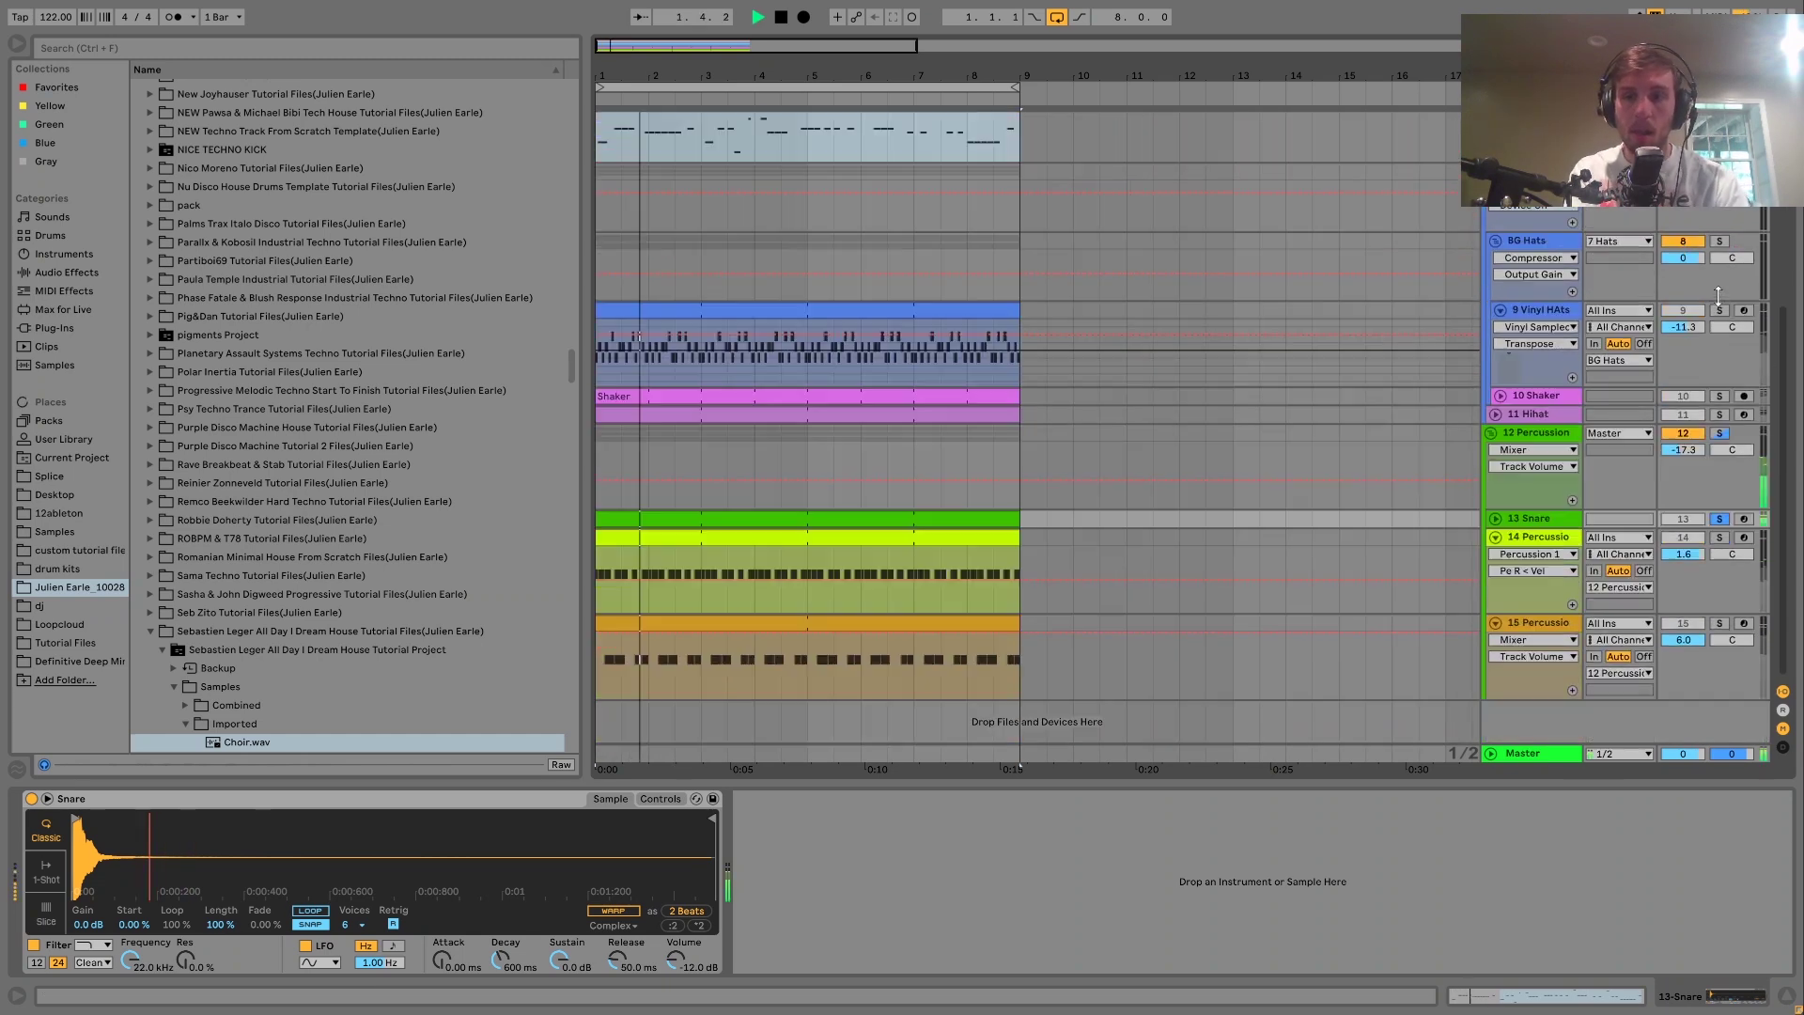
{"action": "key", "text": "space"}
Unsolo the Snare track and play it within the full mix
{"action": "left_click", "coordinate": [1720, 520]}
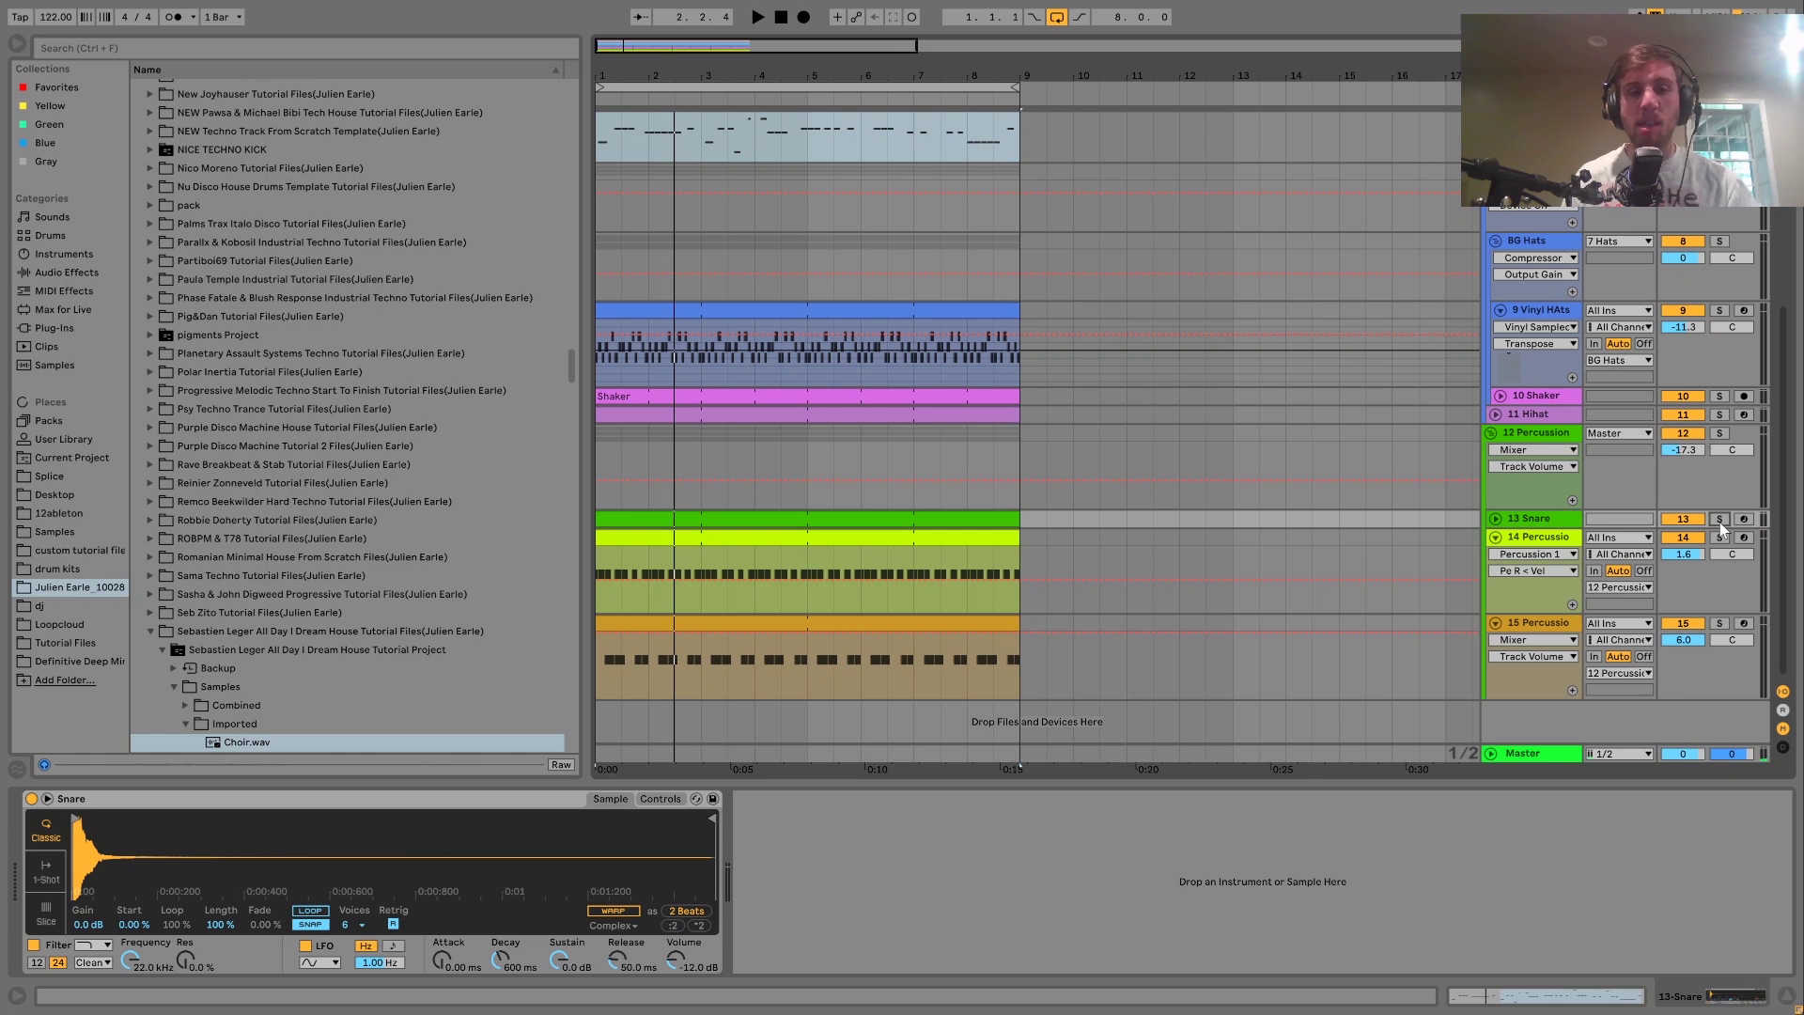
{"action": "key", "text": "space"}
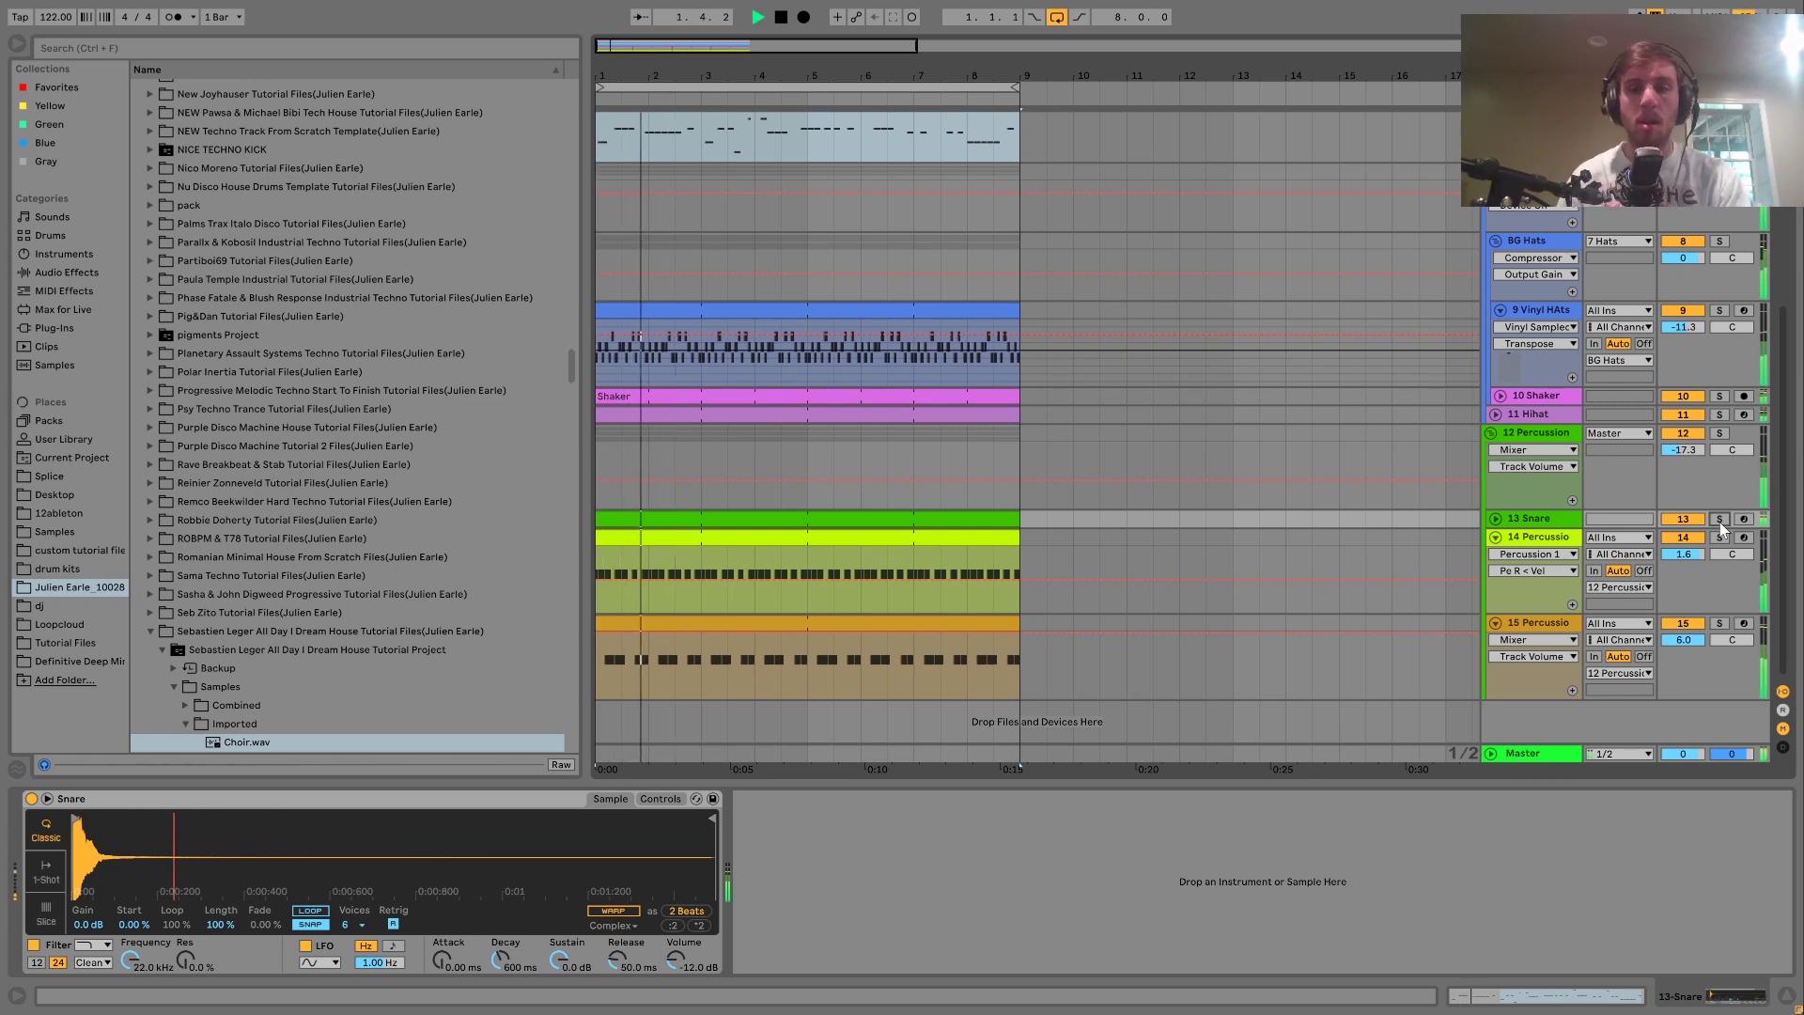
{"action": "key", "text": "space"}
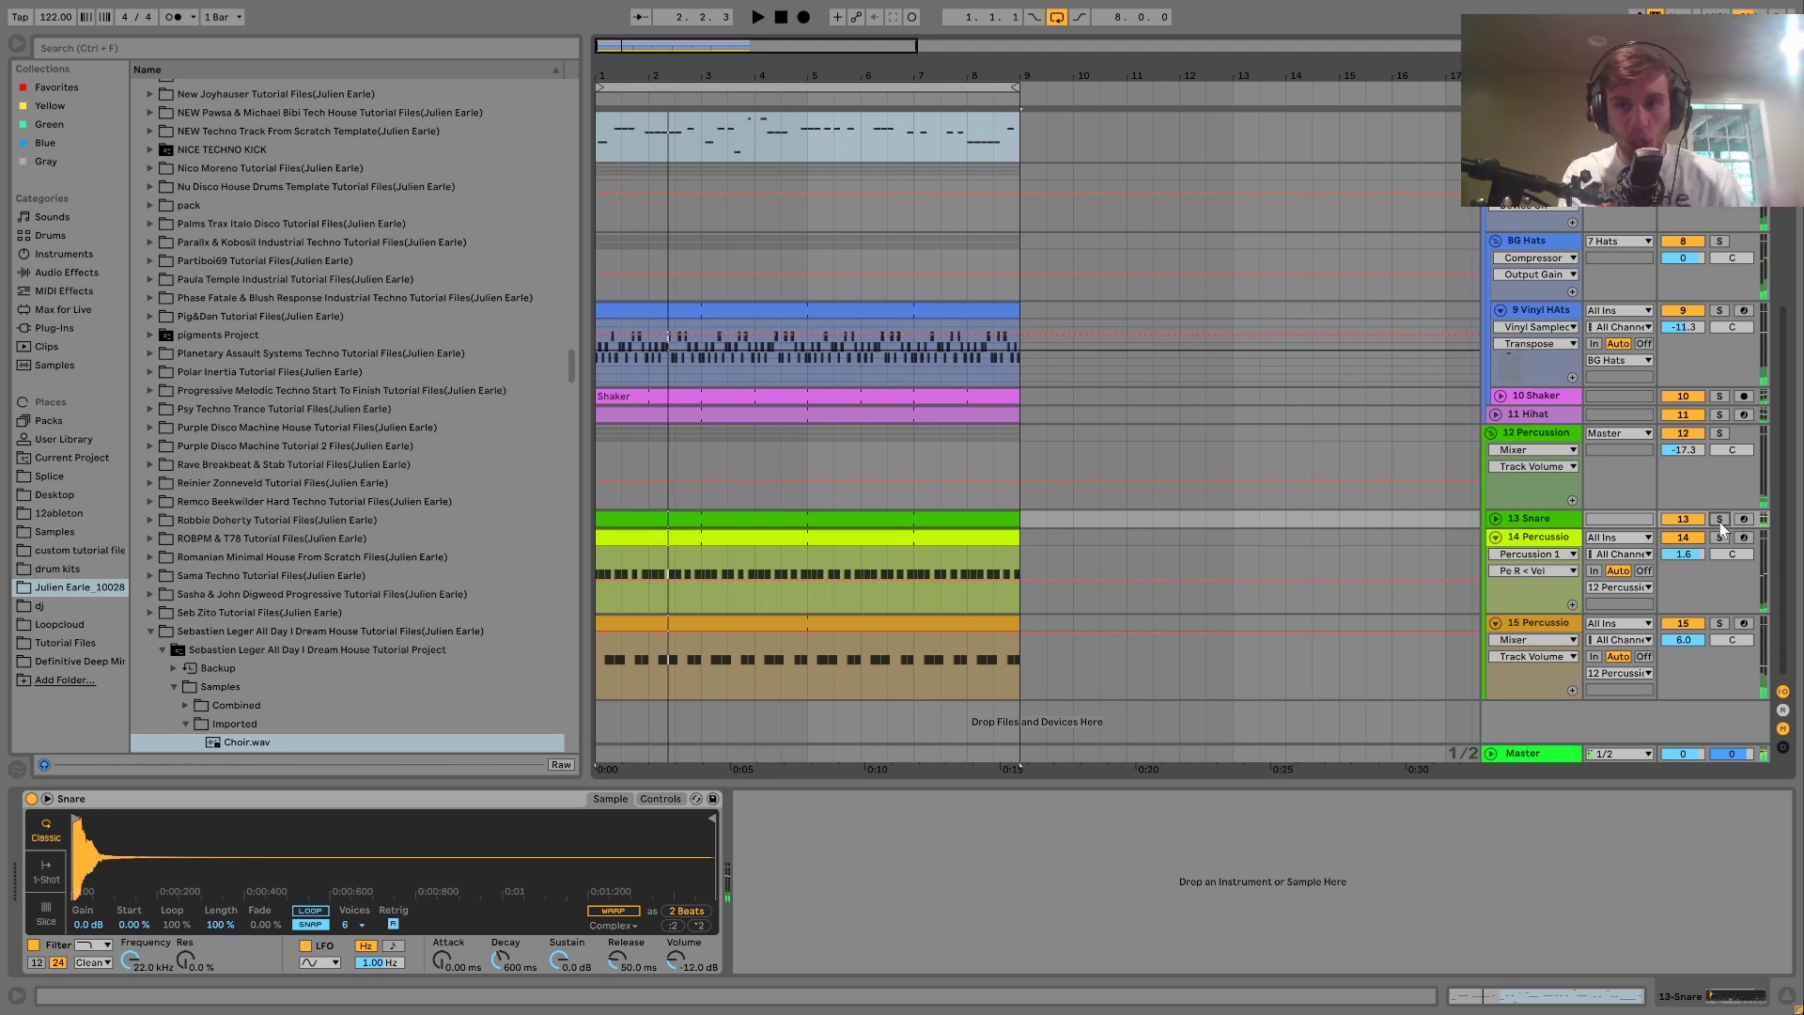
Solo the Percussion group, show its Drum Buss and EQ Eight, and compare playback with both effects bypassed and active
{"action": "left_click", "coordinate": [1720, 434]}
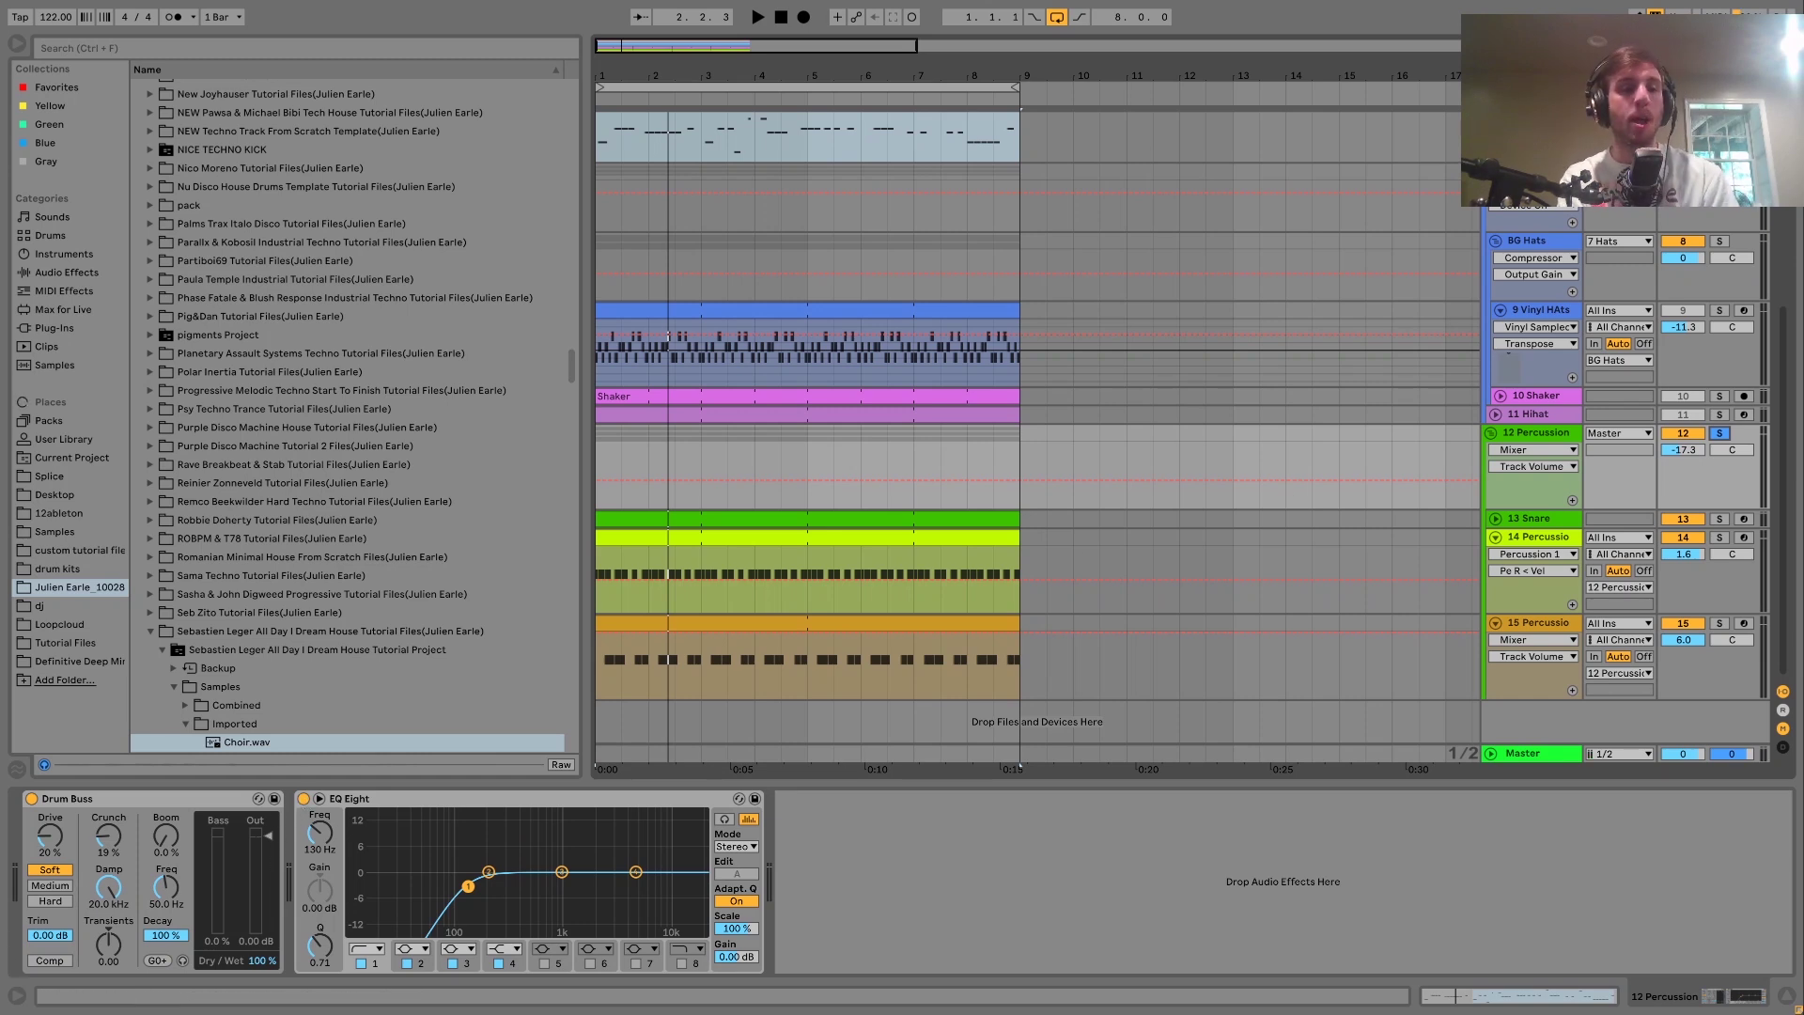
{"action": "left_click", "coordinate": [305, 799]}
{"action": "key", "text": "space"}
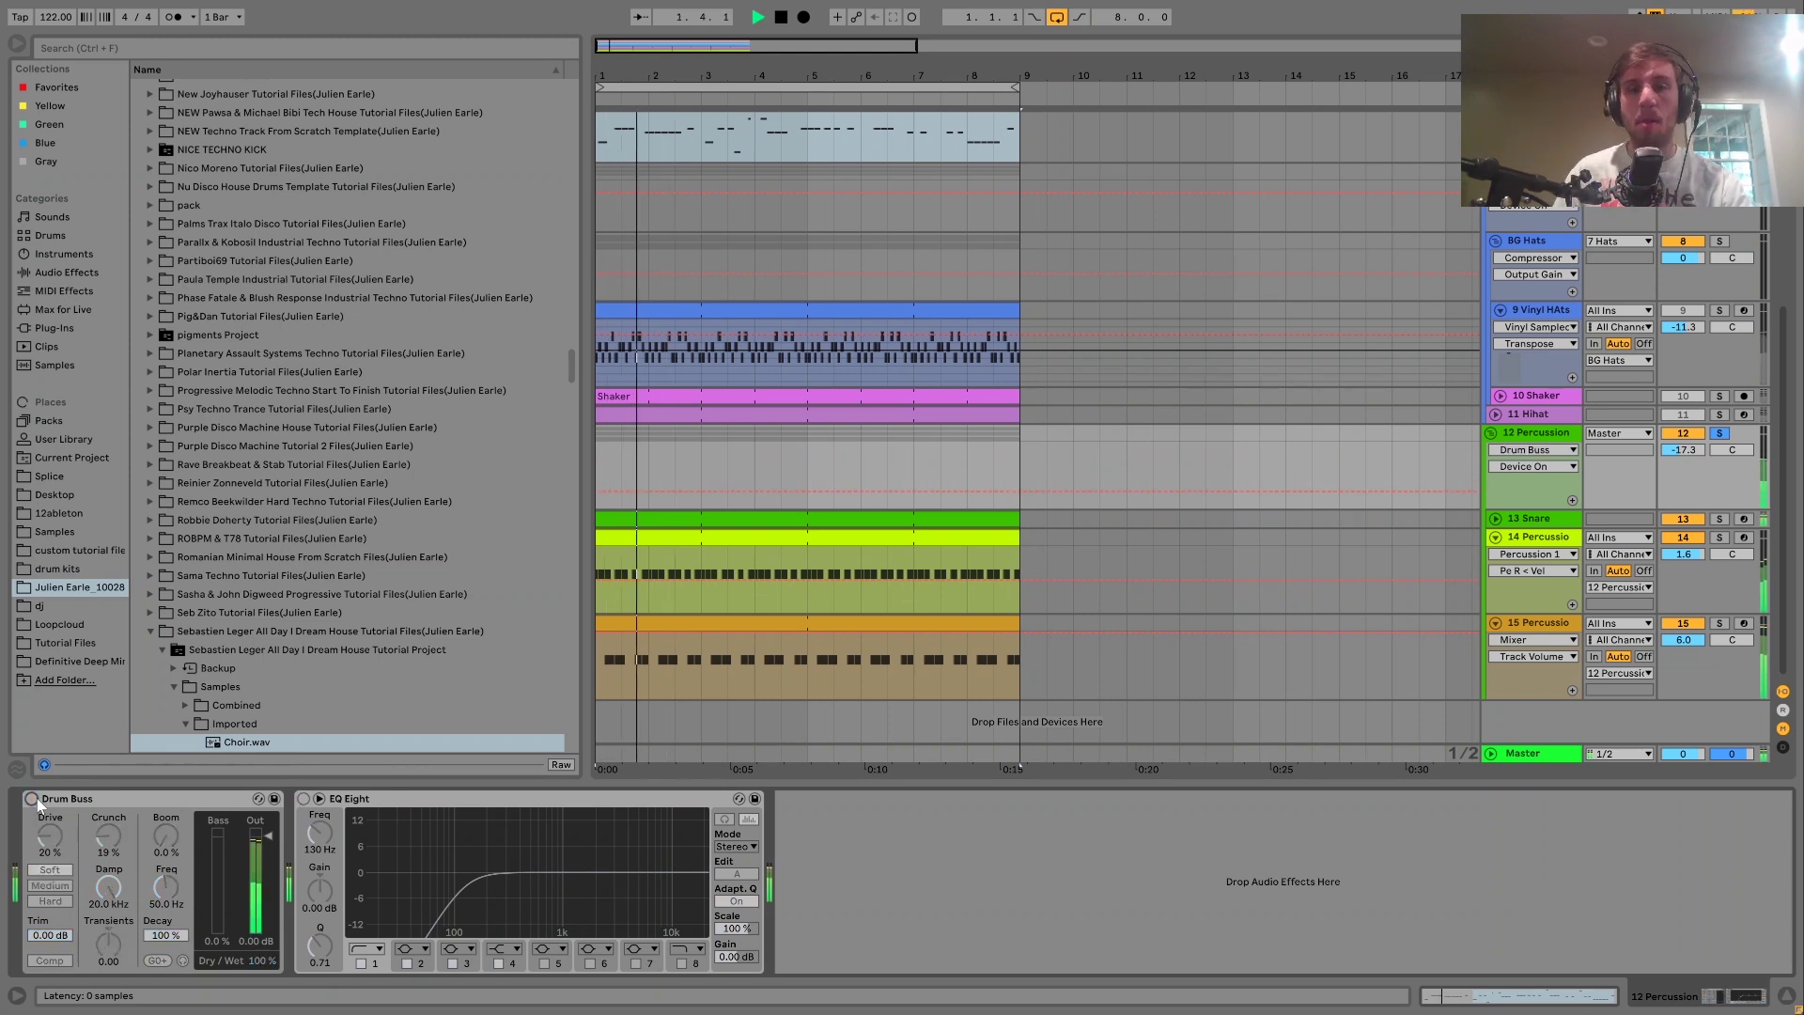
{"action": "left_click", "coordinate": [31, 799]}
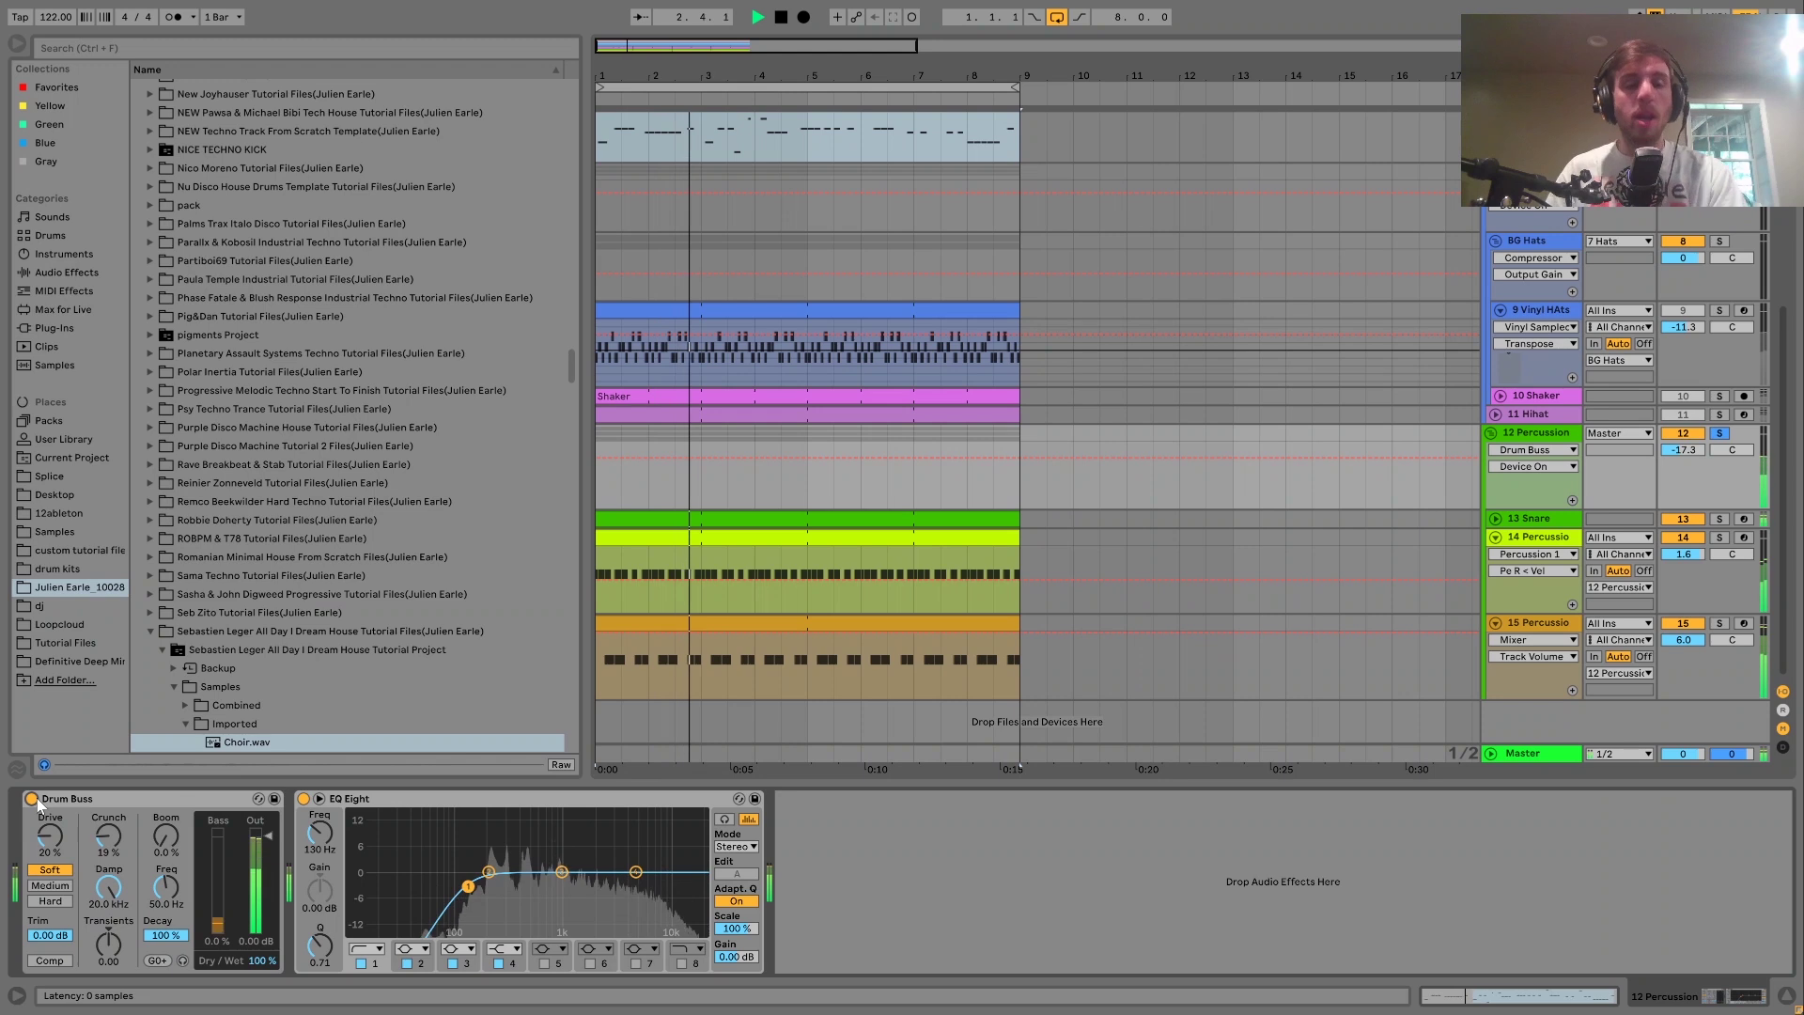
{"action": "key", "text": "space"}
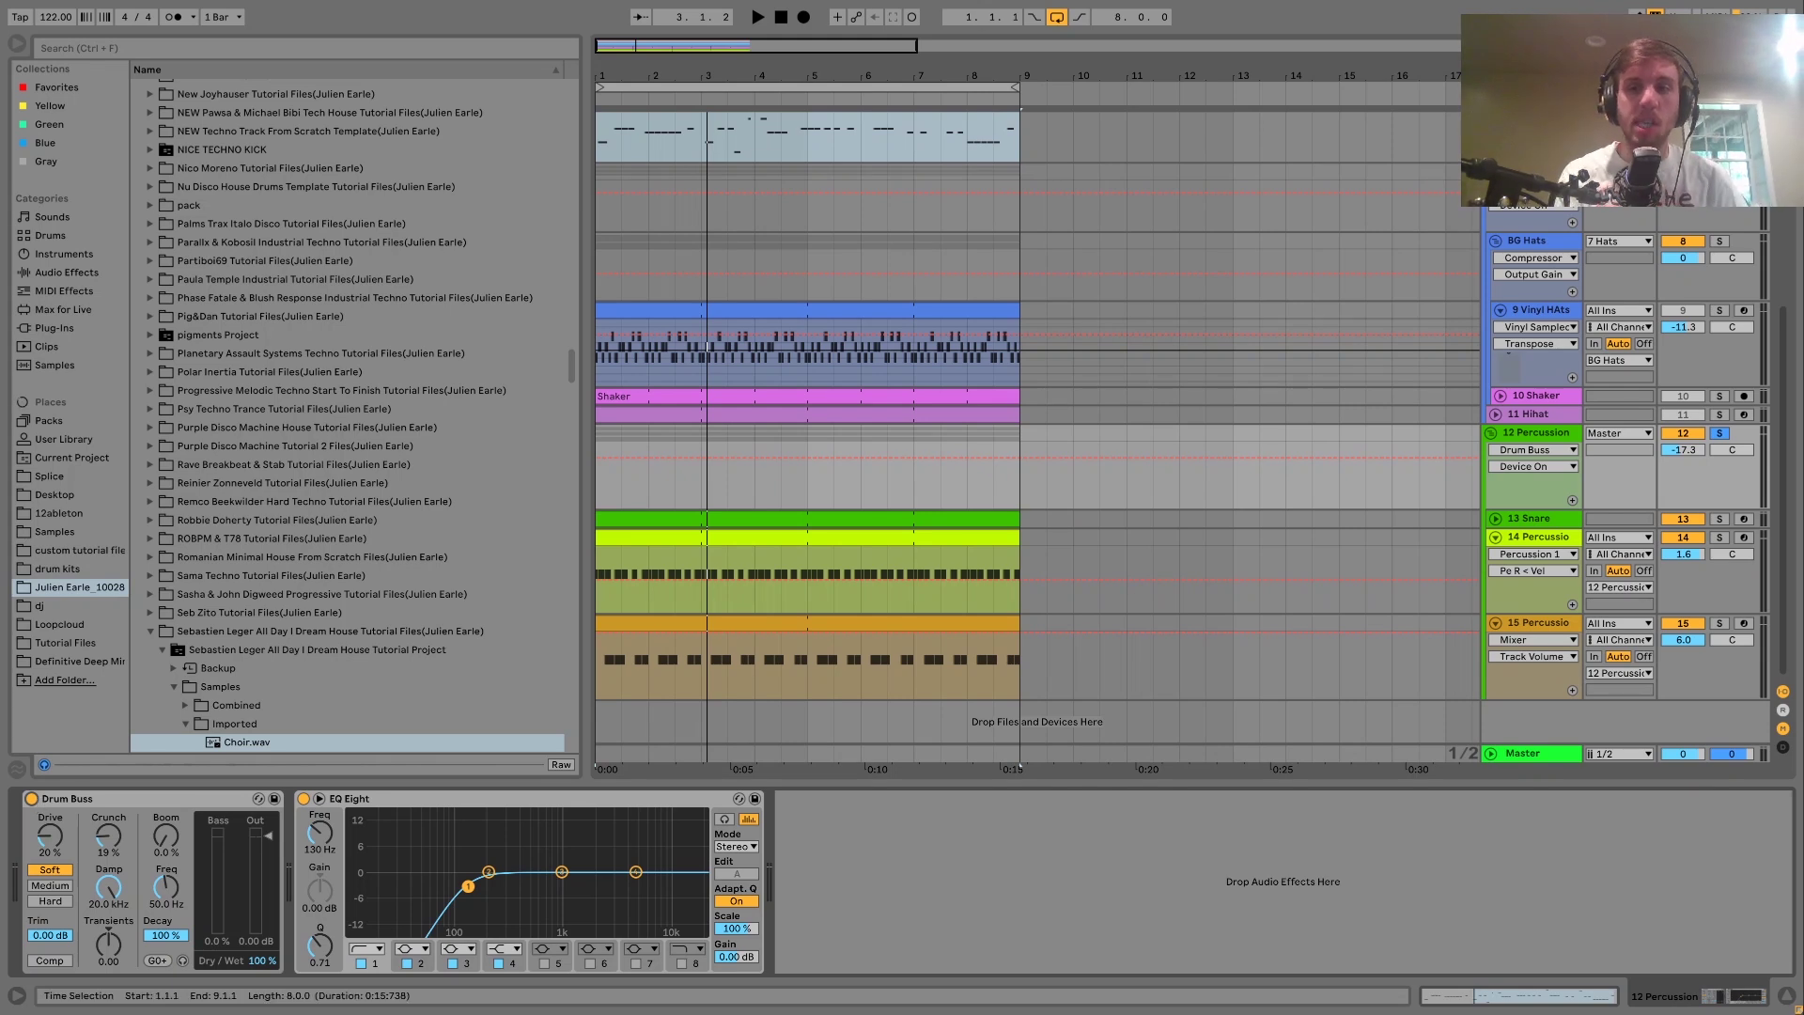
Check the Hats group's Drum Buss against the Percussion group's effects, and play the full mix with Percussion unsoloed
{"action": "left_click", "coordinate": [735, 212]}
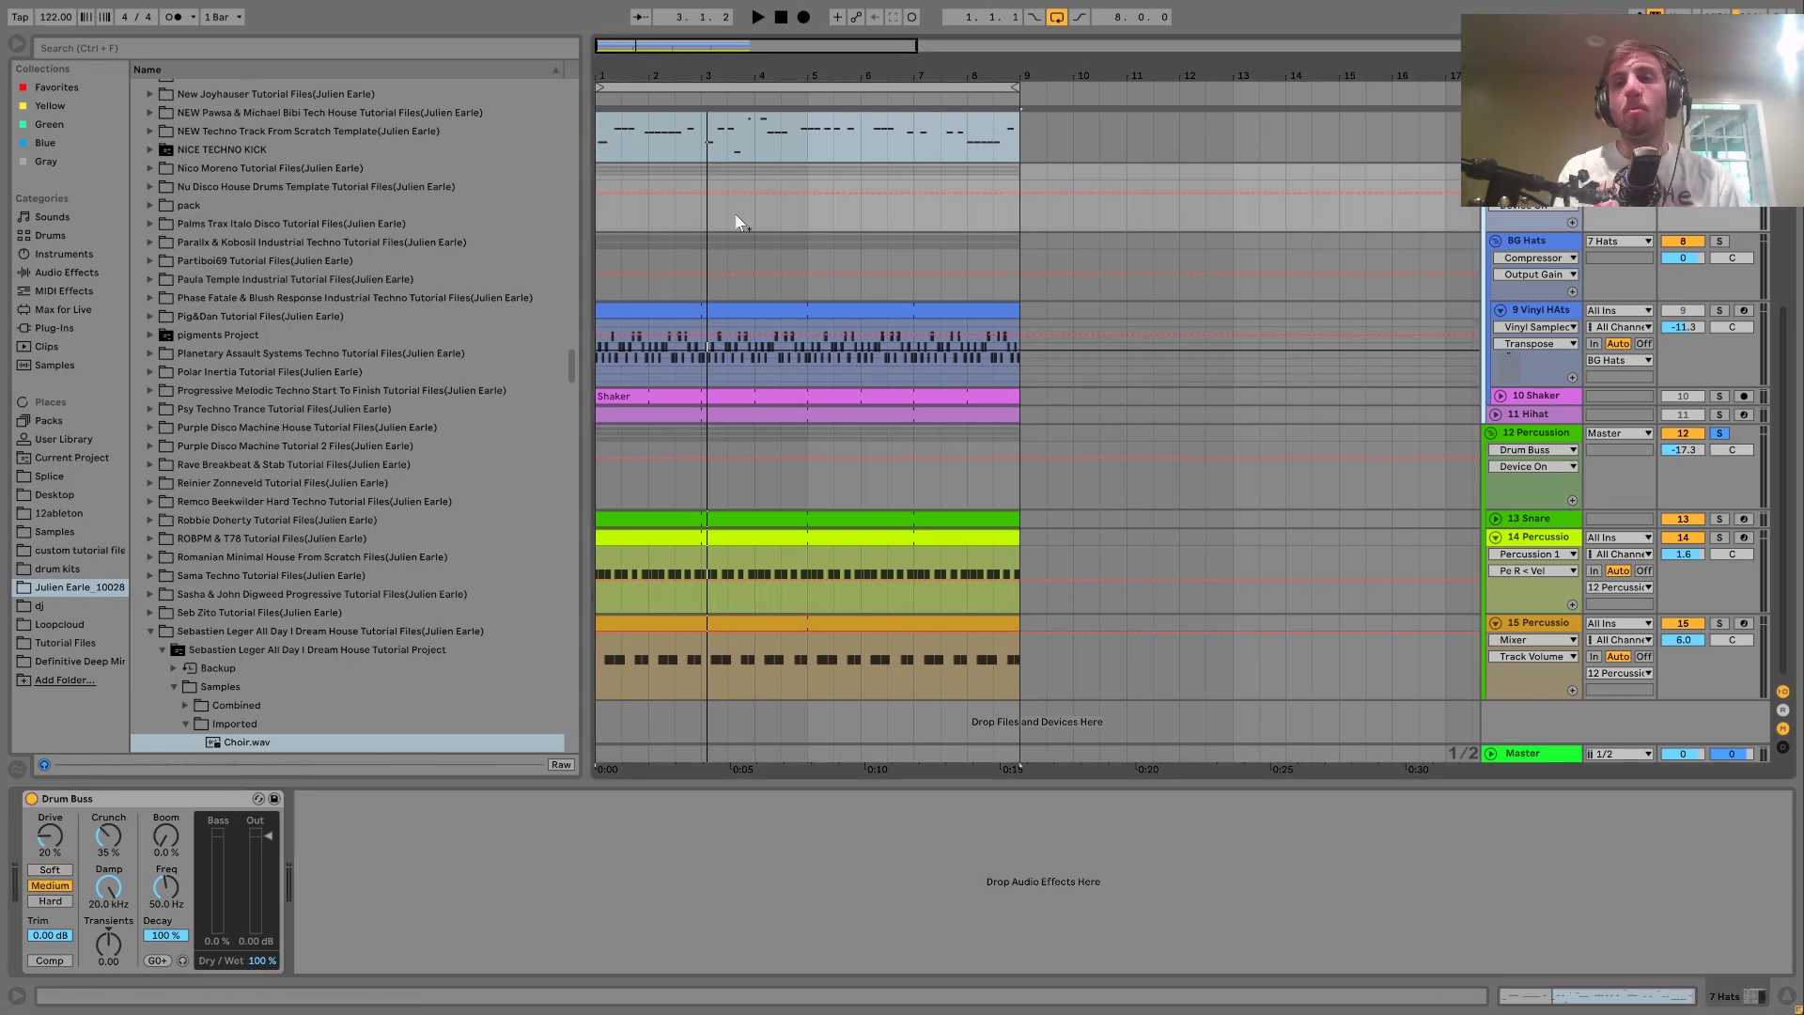
{"action": "left_click", "coordinate": [1553, 433]}
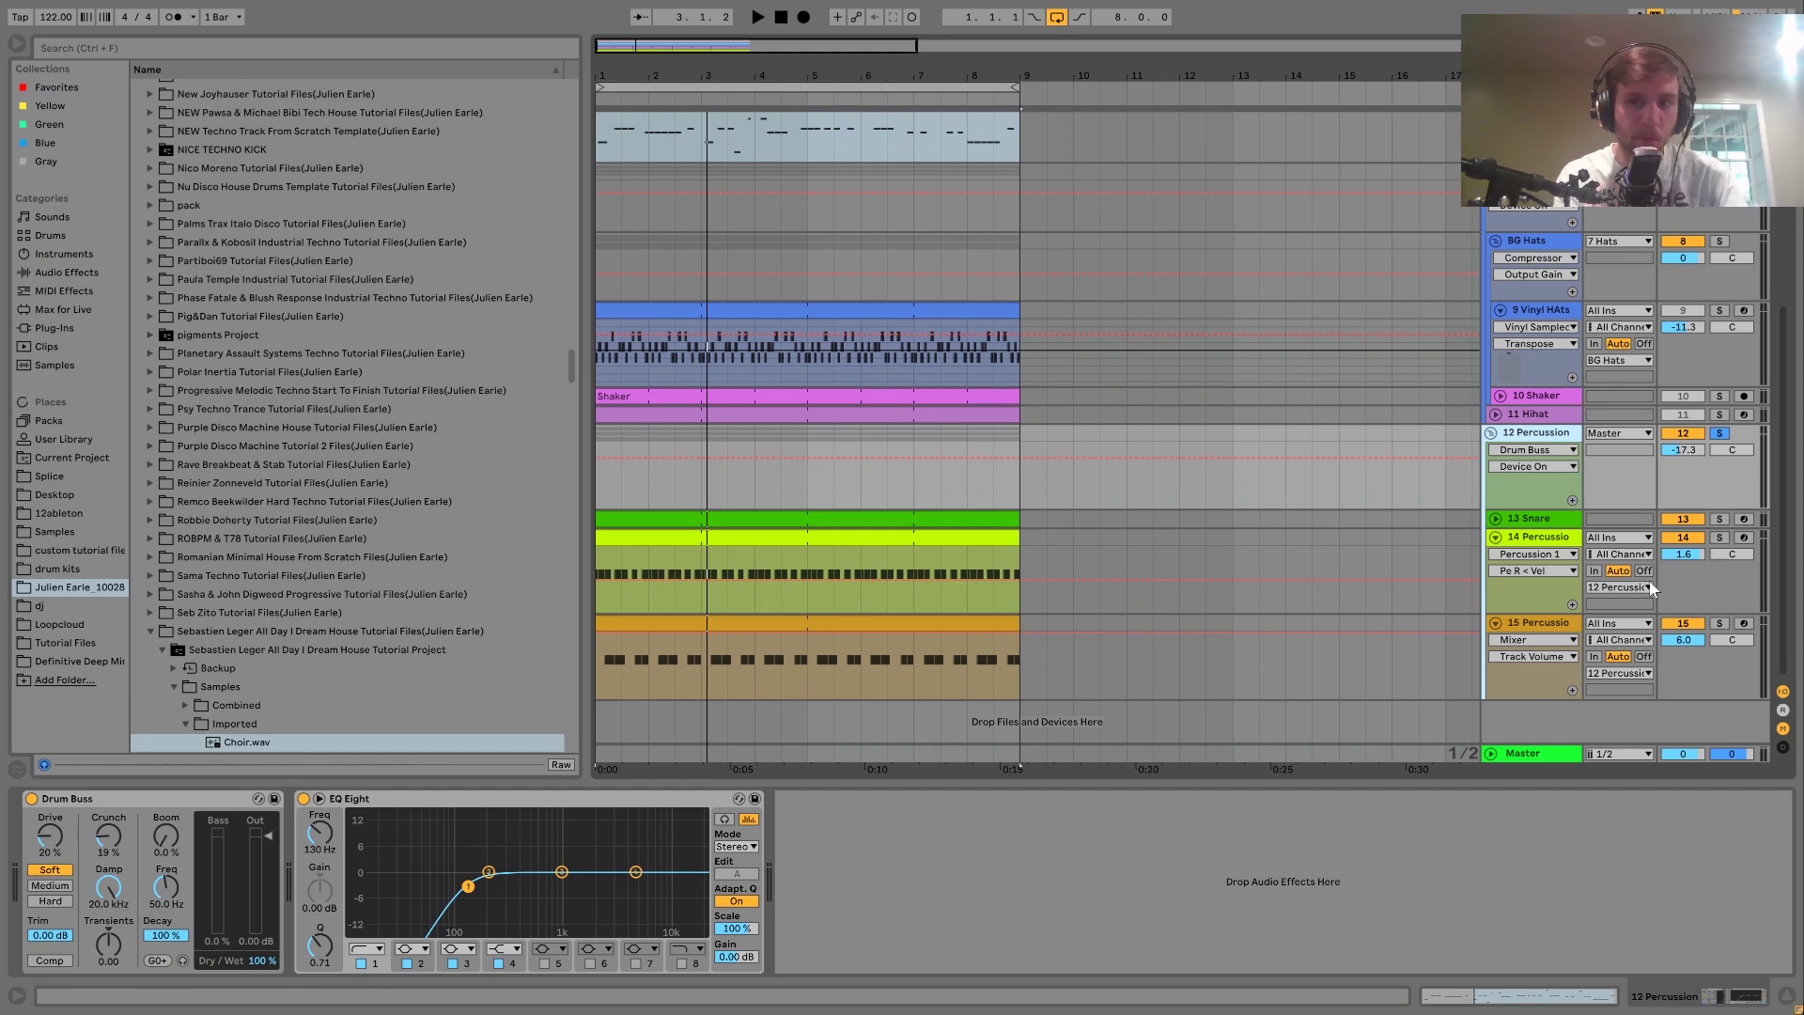
{"action": "left_click", "coordinate": [1722, 433]}
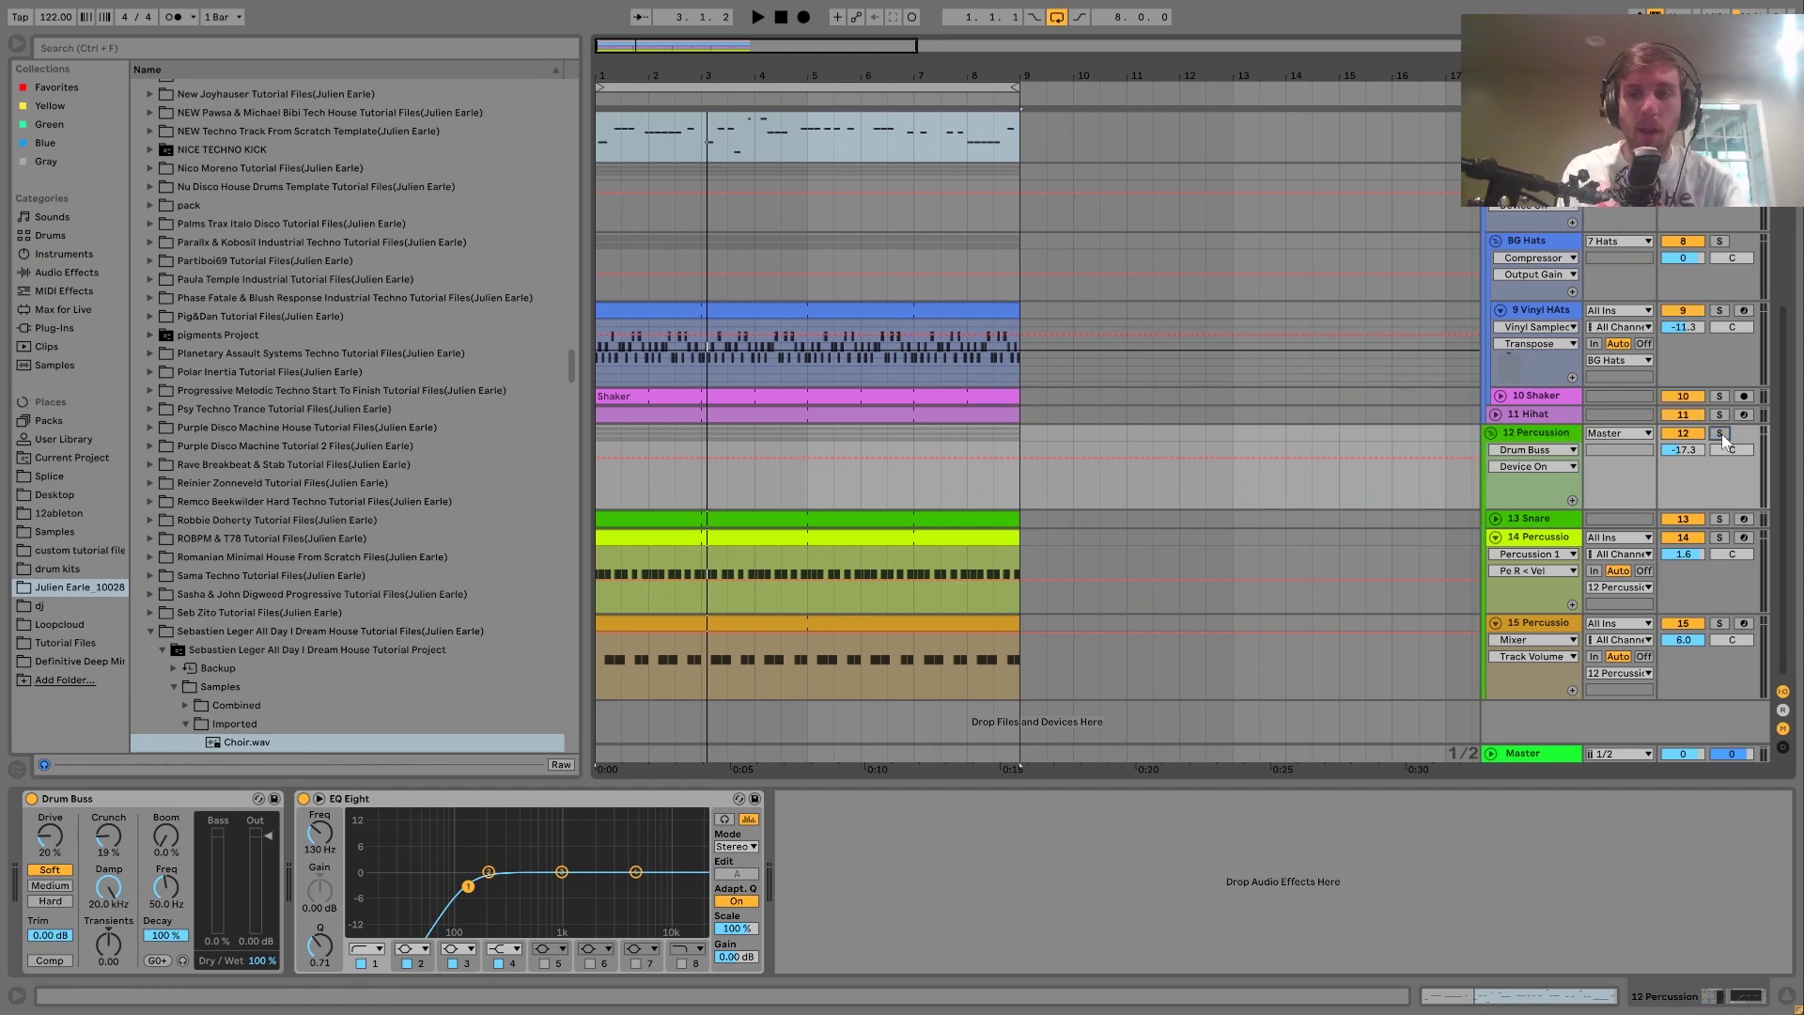
{"action": "key", "text": "space"}
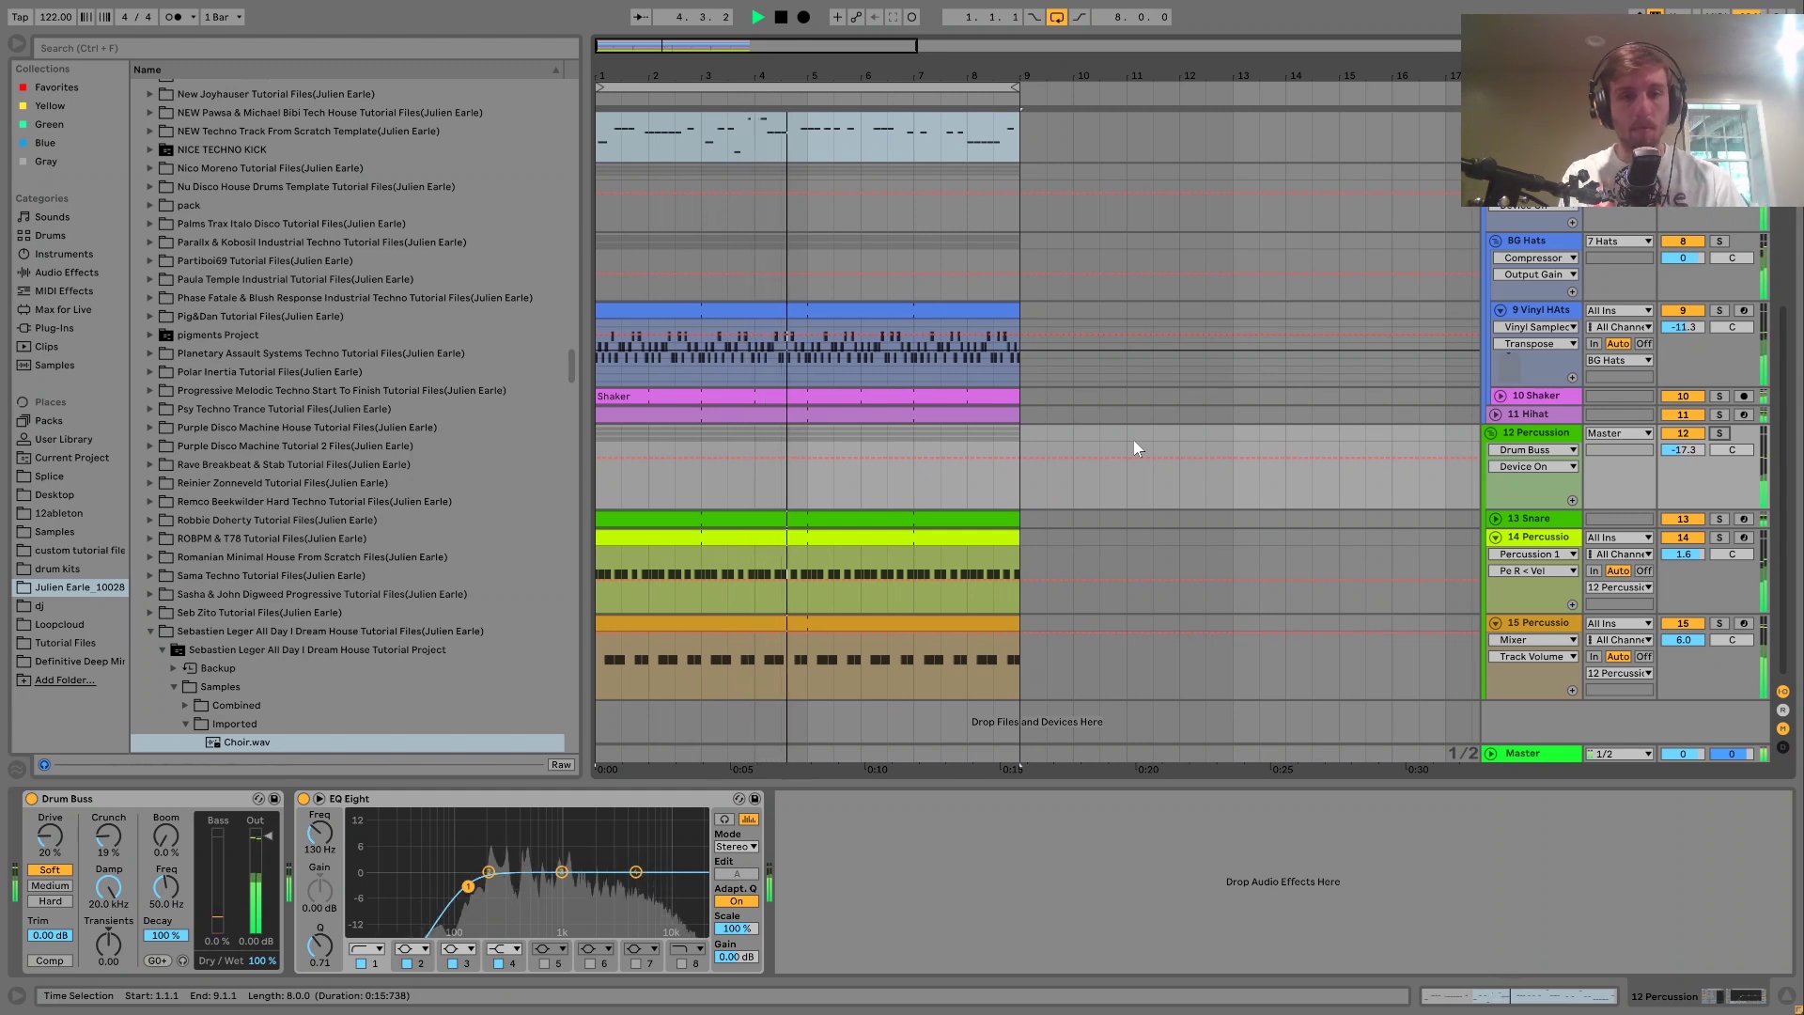
{"action": "key", "text": "space"}
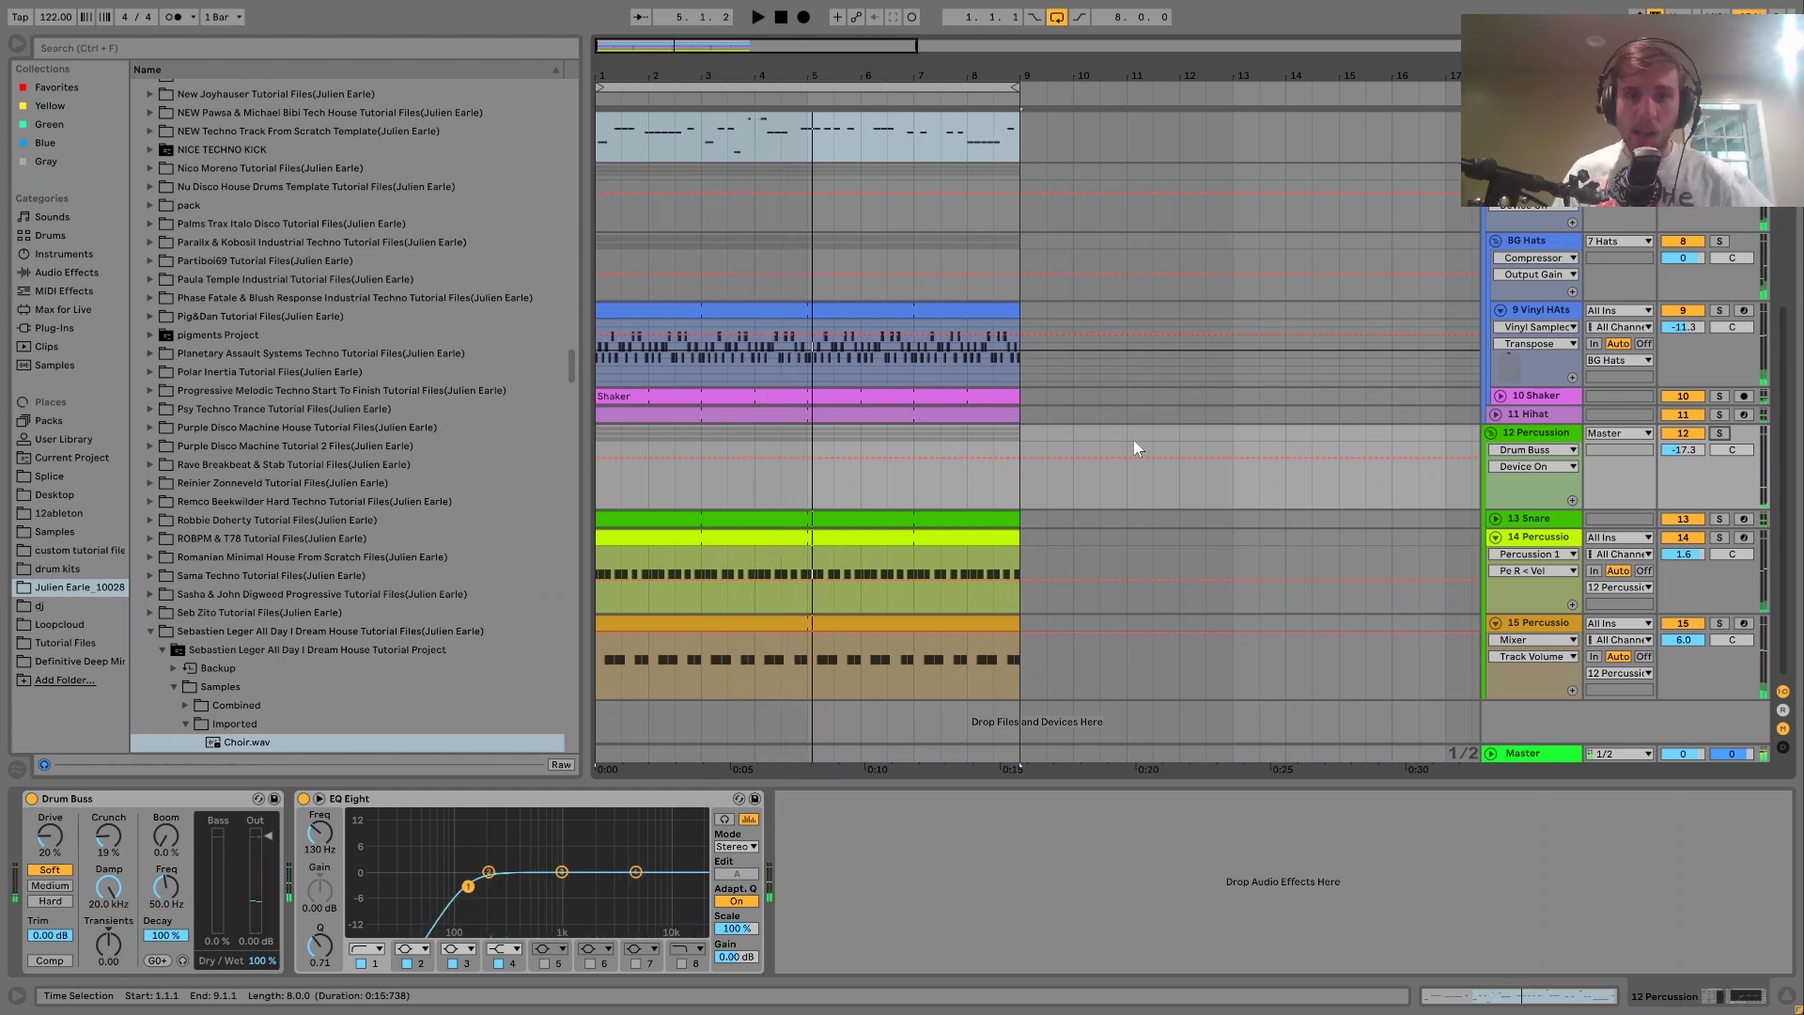